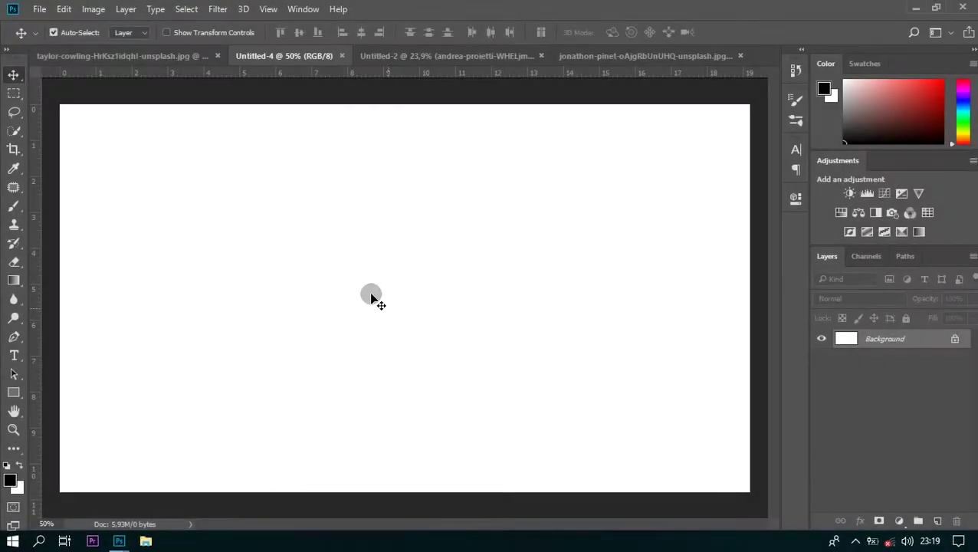
- Drag the blue-sky grass field photo into Untitled-4 as a new layer
{"action": "left_click", "coordinate": [179, 56]}
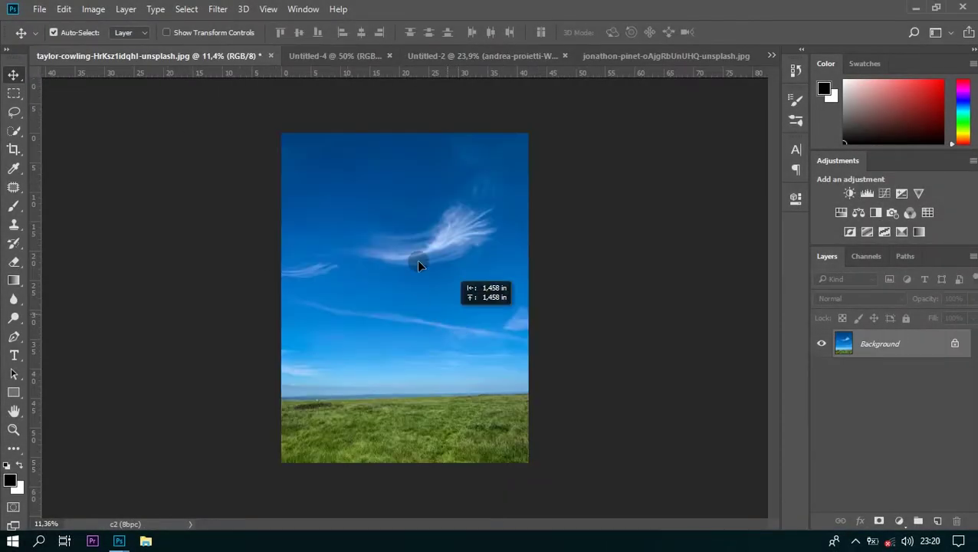
{"action": "left_click_drag", "start_coordinate": [450, 320], "coordinate": [355, 285]}
{"action": "key", "text": "ctrl+minus"}
- Free-transform the sky photo layer to fill the canvas and commit it
{"action": "key", "text": "ctrl+t"}
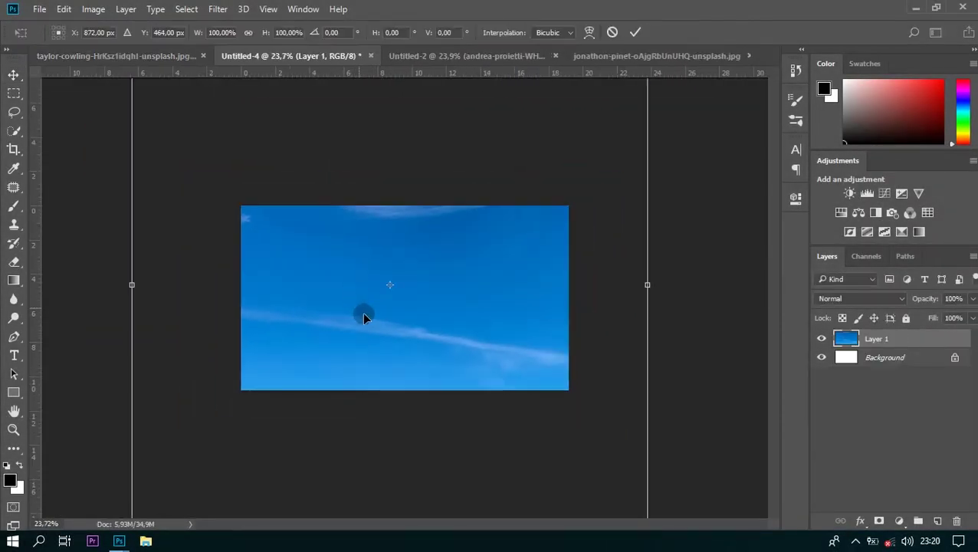
{"action": "key", "text": "ctrl+minus"}
{"action": "left_click_drag", "start_coordinate": [399, 112], "coordinate": [399, 231]}
{"action": "left_click_drag", "start_coordinate": [398, 471], "coordinate": [398, 346]}
{"action": "left_click_drag", "start_coordinate": [399, 230], "coordinate": [399, 227]}
{"action": "left_click_drag", "start_coordinate": [263, 289], "coordinate": [315, 291]}
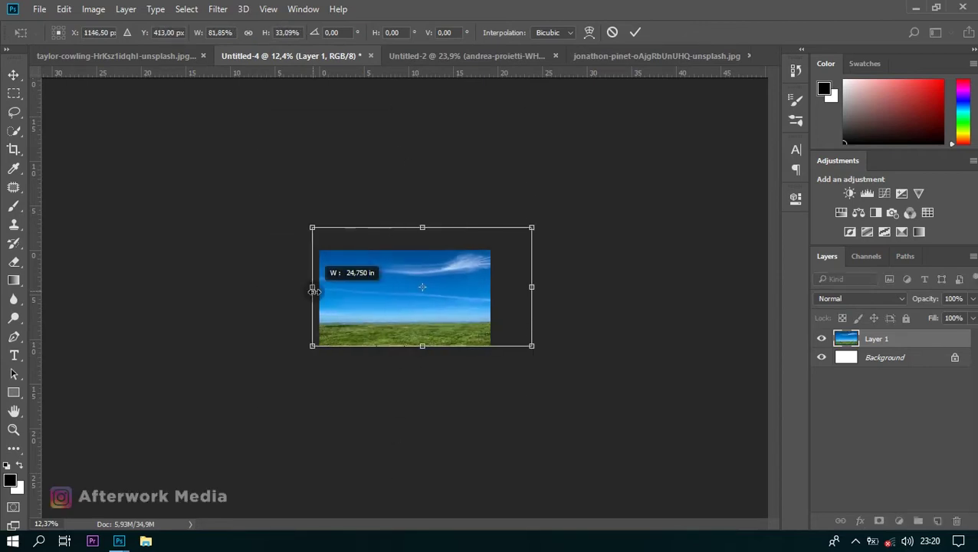
{"action": "left_click_drag", "start_coordinate": [539, 291], "coordinate": [506, 292]}
{"action": "key", "text": "ctrl+plus"}
{"action": "key", "text": "ctrl+plus"}
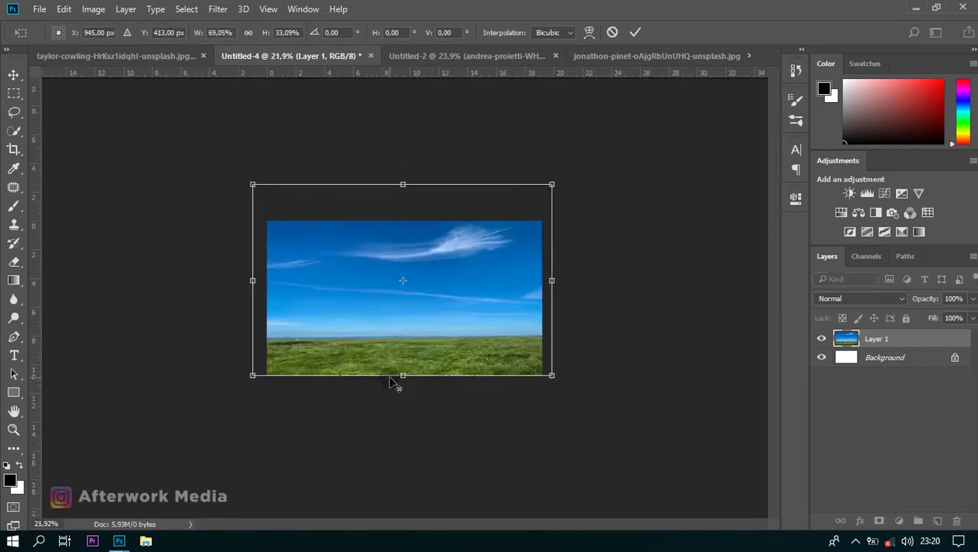
{"action": "left_click_drag", "start_coordinate": [401, 135], "coordinate": [401, 99]}
{"action": "left_click_drag", "start_coordinate": [178, 256], "coordinate": [183, 256]}
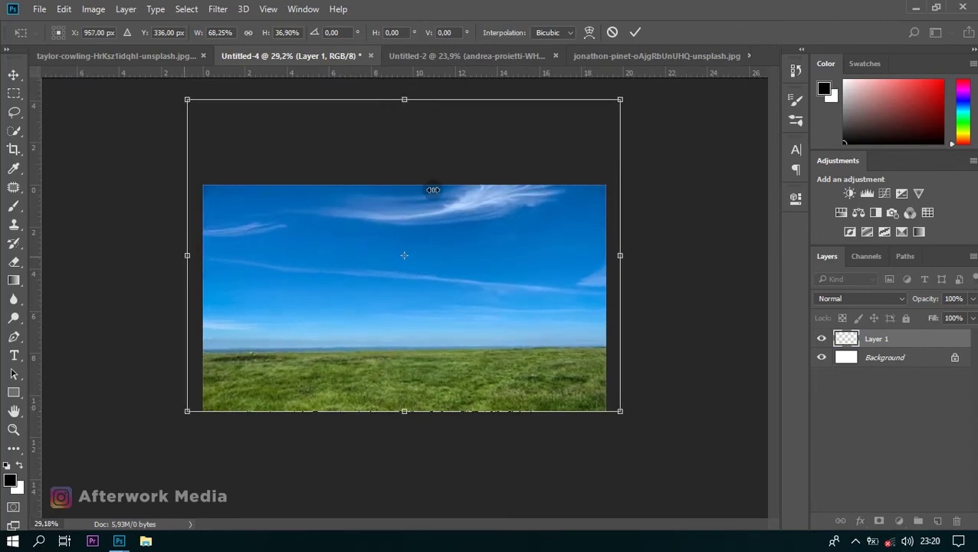
{"action": "left_click", "coordinate": [636, 32]}
{"action": "scroll", "coordinate": [179, 399], "scroll_direction": "up", "scroll_amount": 2}
- Patch out the small white animals on the left horizon with the Patch tool
{"action": "scroll", "coordinate": [179, 399], "scroll_direction": "up", "scroll_amount": 3}
{"action": "scroll", "coordinate": [160, 398], "scroll_direction": "up", "scroll_amount": 3}
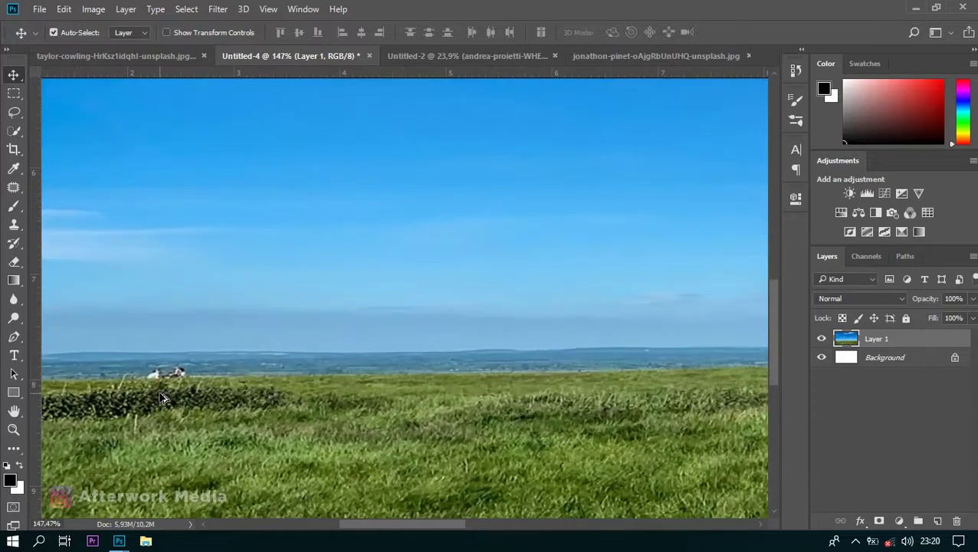
{"action": "left_click", "coordinate": [14, 187]}
{"action": "scroll", "coordinate": [148, 389], "scroll_direction": "up", "scroll_amount": 1}
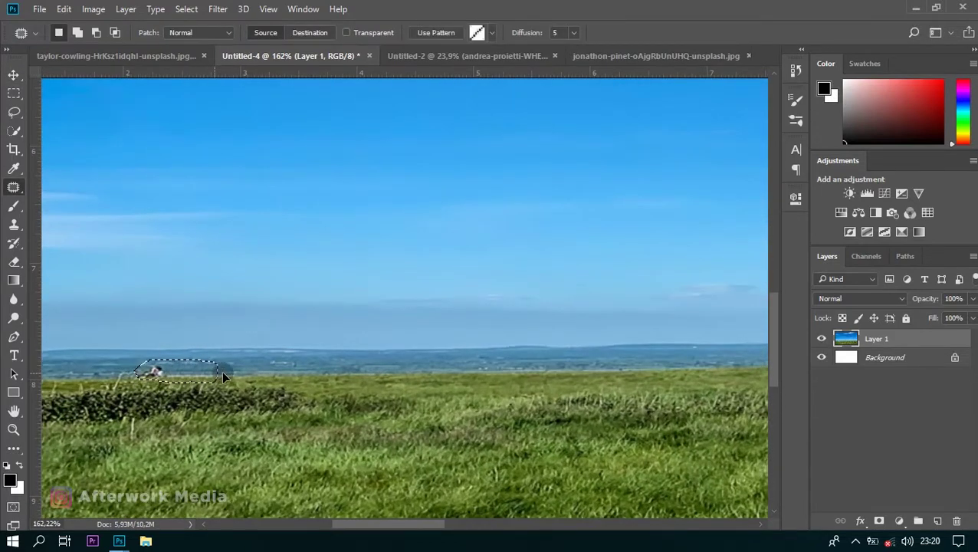
{"action": "scroll", "coordinate": [123, 387], "scroll_direction": "down", "scroll_amount": 3}
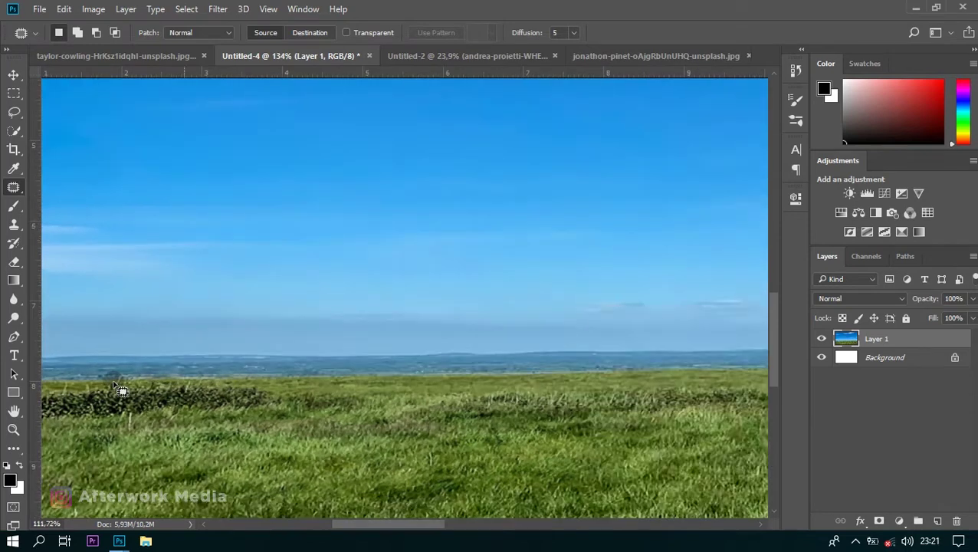
{"action": "scroll", "coordinate": [121, 382], "scroll_direction": "down", "scroll_amount": 3}
{"action": "left_click", "coordinate": [93, 9]}
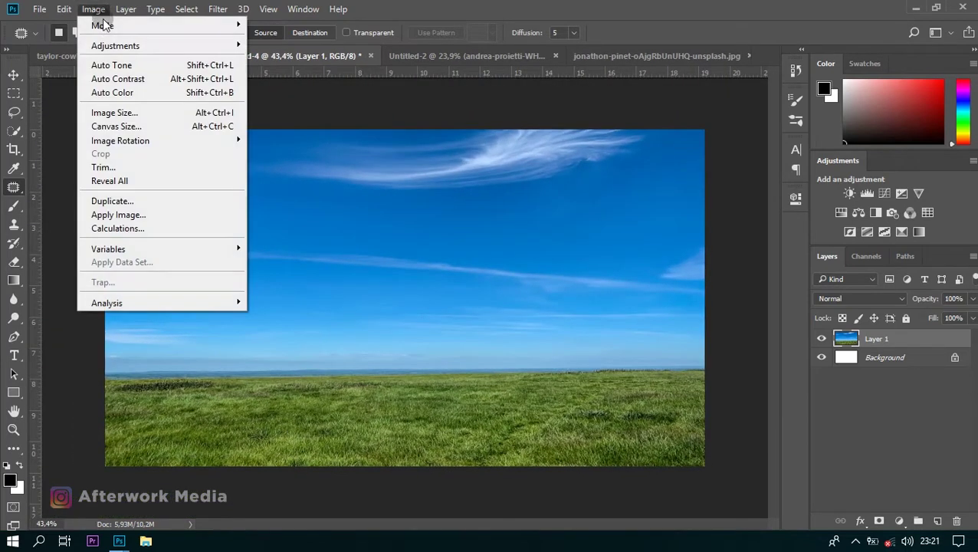
- Darken the grass field layer with Brightness/Contrast at brightness -63, contrast 46
{"action": "left_click", "coordinate": [280, 43]}
{"action": "left_click_drag", "start_coordinate": [739, 167], "coordinate": [709, 168]}
{"action": "left_click_drag", "start_coordinate": [762, 204], "coordinate": [776, 203]}
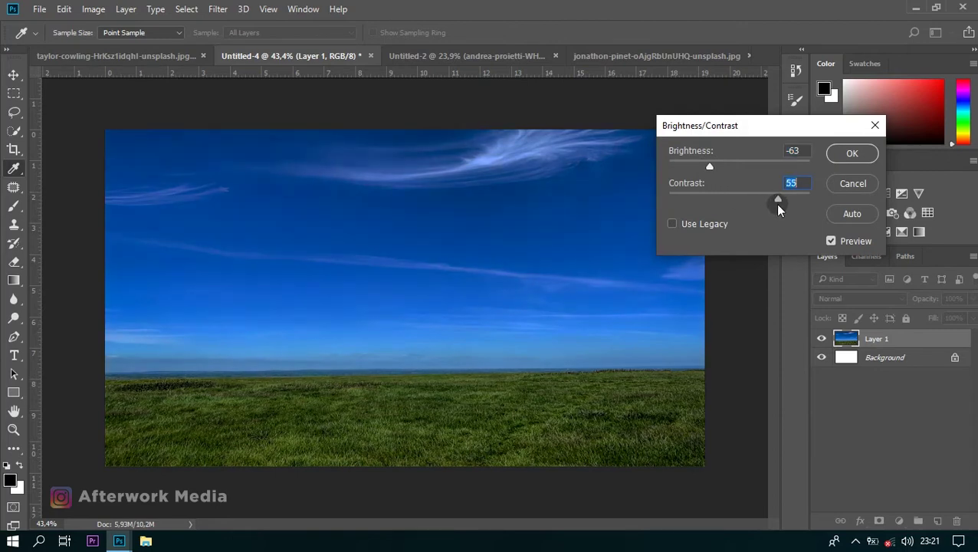
{"action": "left_click", "coordinate": [854, 154]}
{"action": "key", "text": "j"}
- Lower the grass layer's Hue/Saturation for Master, Reds, Greens and Blues
{"action": "left_click", "coordinate": [94, 8]}
{"action": "mouse_move", "coordinate": [115, 45]}
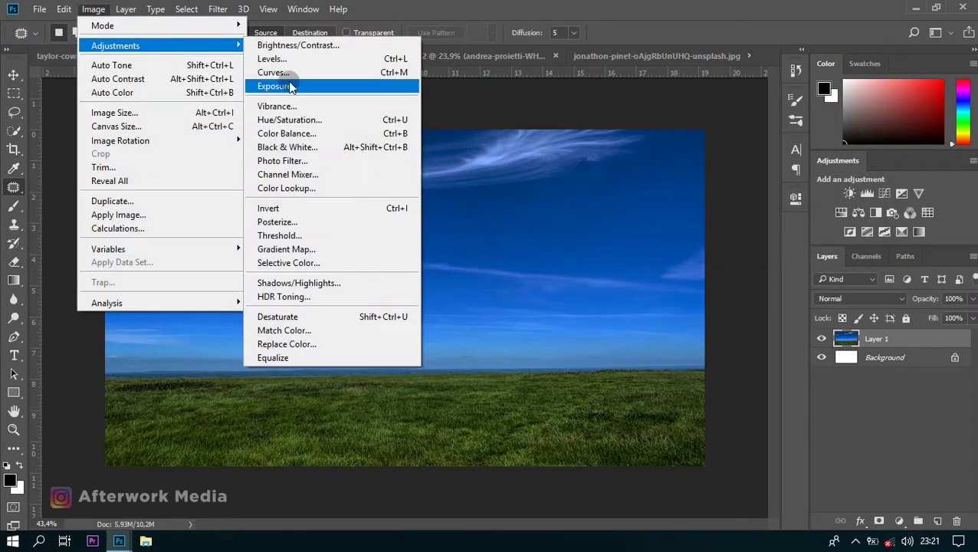
{"action": "left_click", "coordinate": [276, 118]}
{"action": "left_click_drag", "start_coordinate": [752, 283], "coordinate": [757, 284]}
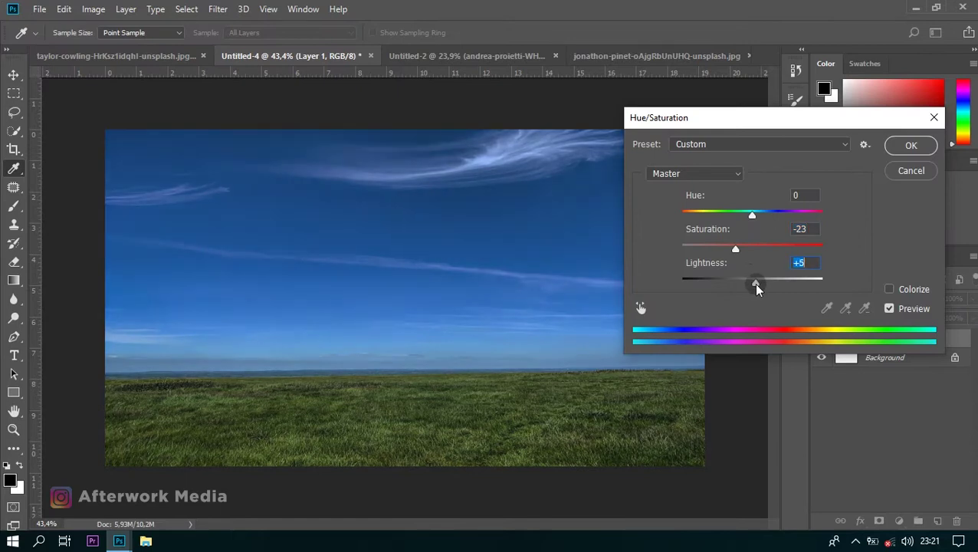
{"action": "left_click", "coordinate": [742, 177]}
{"action": "left_click", "coordinate": [690, 184]}
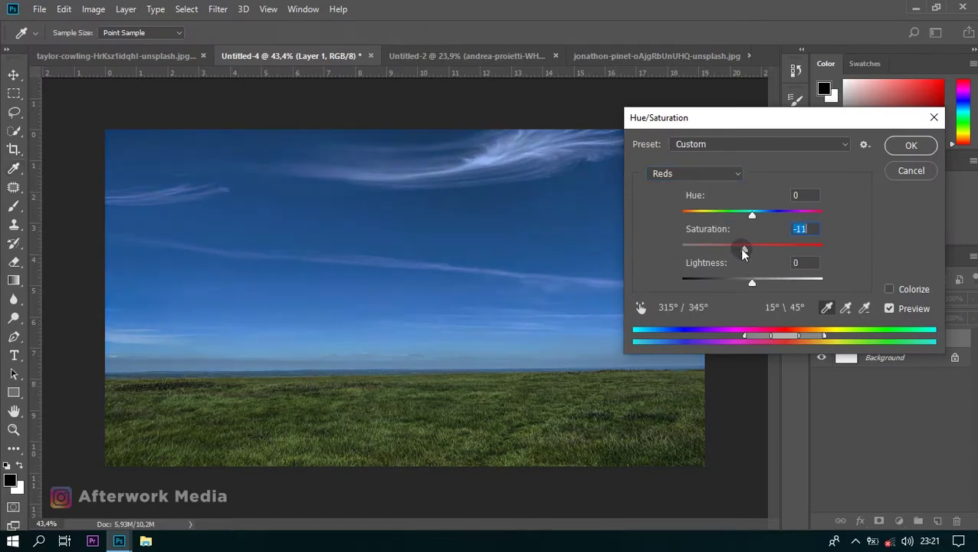
{"action": "left_click", "coordinate": [732, 174]}
{"action": "left_click", "coordinate": [690, 223]}
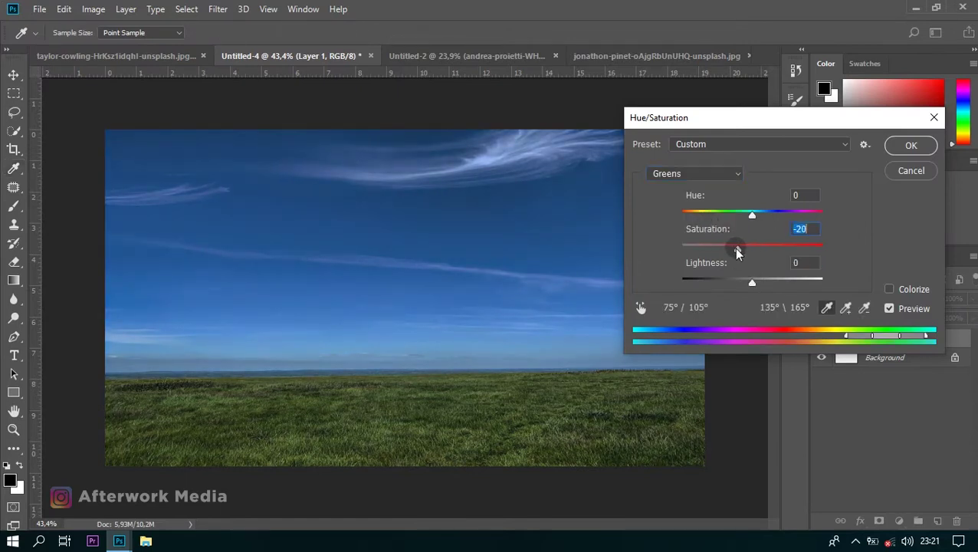
{"action": "left_click", "coordinate": [729, 175]}
{"action": "left_click", "coordinate": [683, 244]}
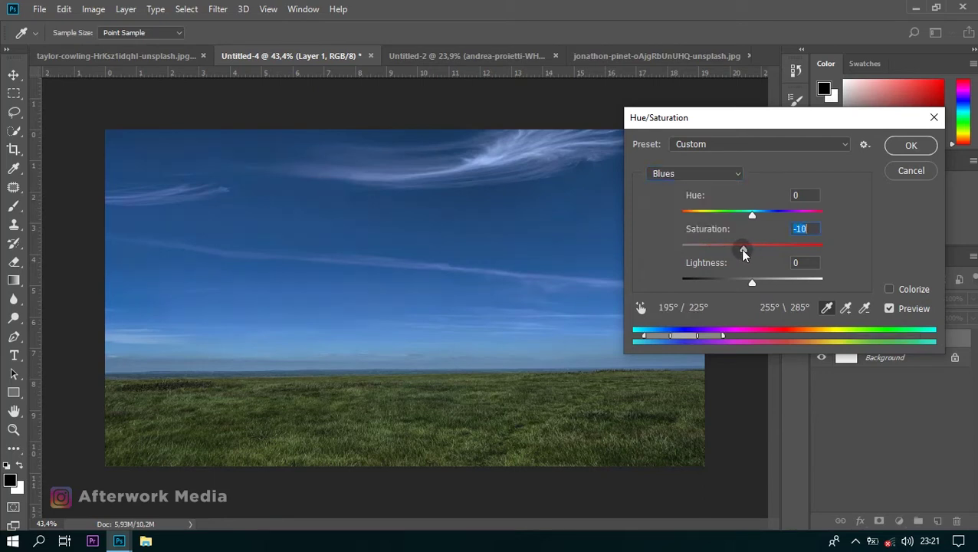
{"action": "left_click", "coordinate": [910, 145]}
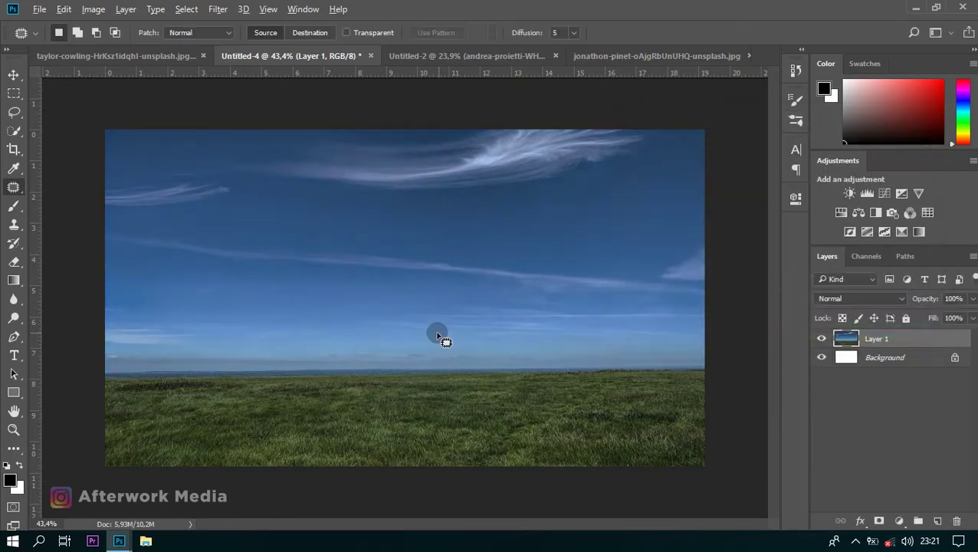
{"action": "key", "text": "v"}
{"action": "scroll", "coordinate": [212, 221], "scroll_direction": "down", "scroll_amount": 2}
- Nudge the grass field layer's top edge upward with Free Transform
{"action": "key", "text": "ctrl+t"}
{"action": "scroll", "coordinate": [404, 296], "scroll_direction": "down", "scroll_amount": 1}
{"action": "left_click_drag", "start_coordinate": [404, 132], "coordinate": [404, 121]}
{"action": "left_click", "coordinate": [636, 32]}
{"action": "scroll", "coordinate": [308, 428], "scroll_direction": "up", "scroll_amount": 2}
{"action": "scroll", "coordinate": [307, 426], "scroll_direction": "up", "scroll_amount": 1}
- Close the original sky photo without saving and drag the sunset photo into Untitled-4
{"action": "left_click", "coordinate": [204, 56]}
{"action": "left_click", "coordinate": [471, 209]}
{"action": "left_click", "coordinate": [282, 56]}
{"action": "mouse_move", "coordinate": [269, 207]}
{"action": "left_mouse_down"}
{"action": "mouse_move", "coordinate": [366, 310]}
{"action": "mouse_move", "coordinate": [448, 358]}
{"action": "left_mouse_up"}
{"action": "scroll", "coordinate": [414, 330], "scroll_direction": "down", "scroll_amount": 1}
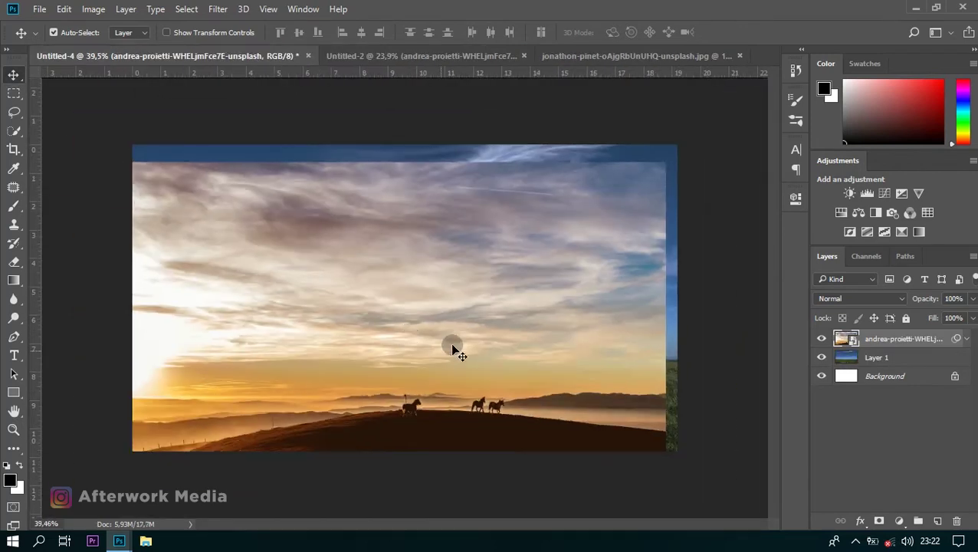
- Stretch the sunset layer to fill the canvas and place it below Layer 1
{"action": "key", "text": "ctrl+t"}
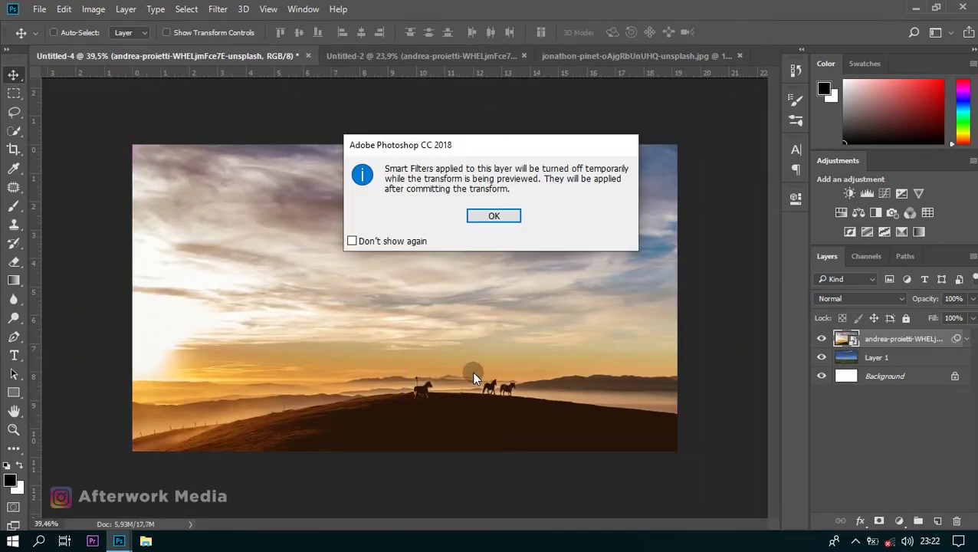
{"action": "left_click", "coordinate": [492, 214]}
{"action": "key", "text": "Return"}
{"action": "key", "text": "ctrl+t"}
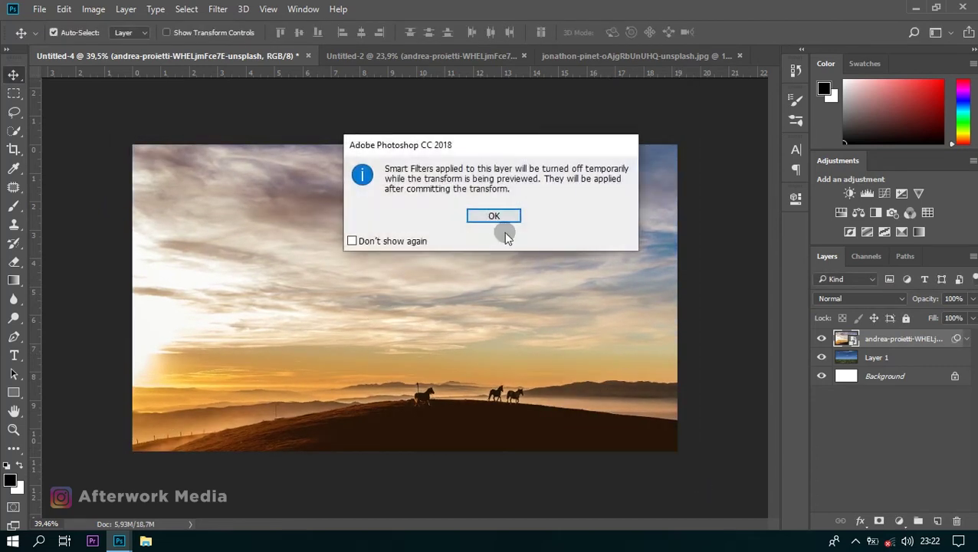
{"action": "left_click", "coordinate": [498, 227]}
{"action": "left_click_drag", "start_coordinate": [405, 131], "coordinate": [404, 108]}
{"action": "left_click_drag", "start_coordinate": [404, 462], "coordinate": [403, 477]}
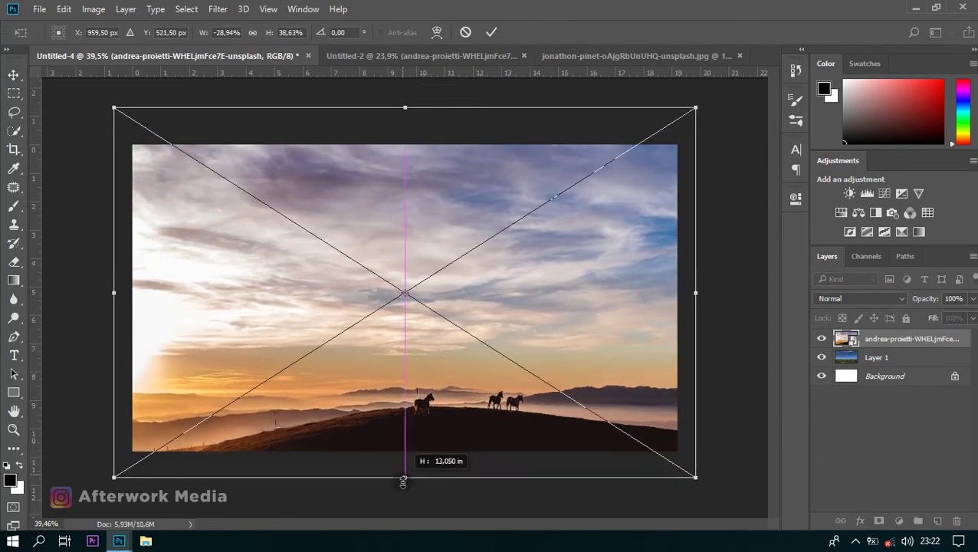
{"action": "key", "text": "Return"}
{"action": "left_click_drag", "start_coordinate": [893, 362], "coordinate": [893, 365]}
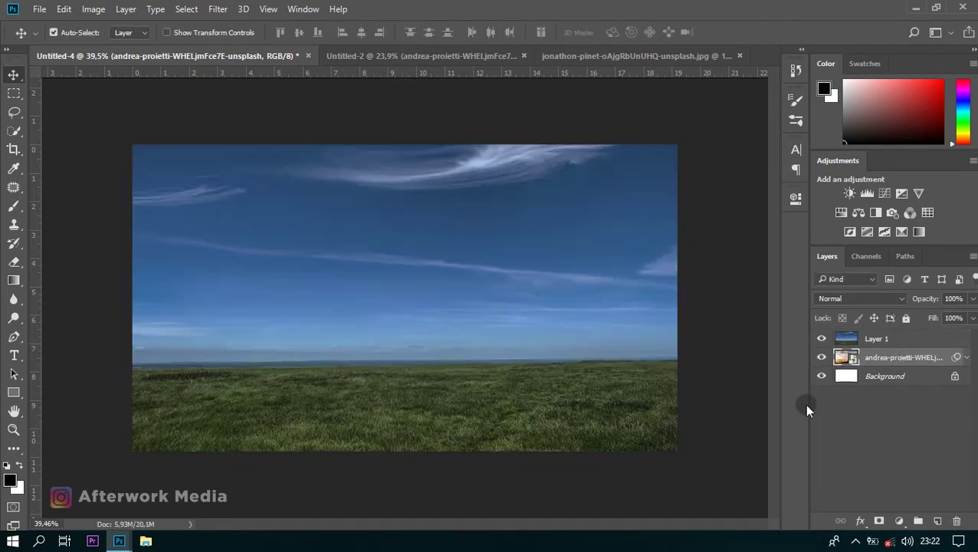
{"action": "left_click", "coordinate": [14, 280]}
- Add a layer mask to Layer 1 and gradient it to fade out the blue sky
{"action": "left_click", "coordinate": [882, 338]}
{"action": "left_click", "coordinate": [880, 520]}
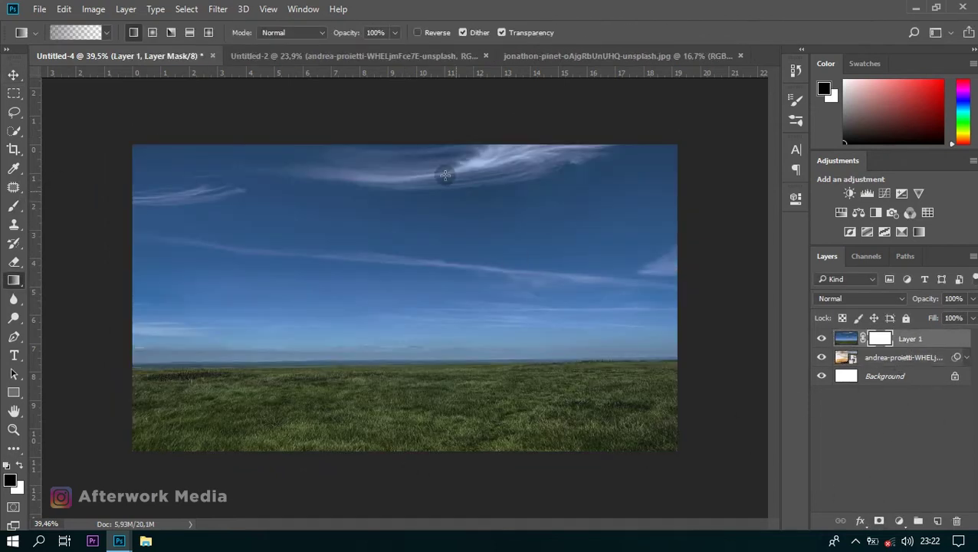
{"action": "mouse_move", "coordinate": [415, 372]}
{"action": "left_mouse_down"}
{"action": "mouse_move", "coordinate": [417, 284]}
{"action": "mouse_move", "coordinate": [413, 350]}
{"action": "mouse_move", "coordinate": [436, 380]}
{"action": "left_mouse_up"}
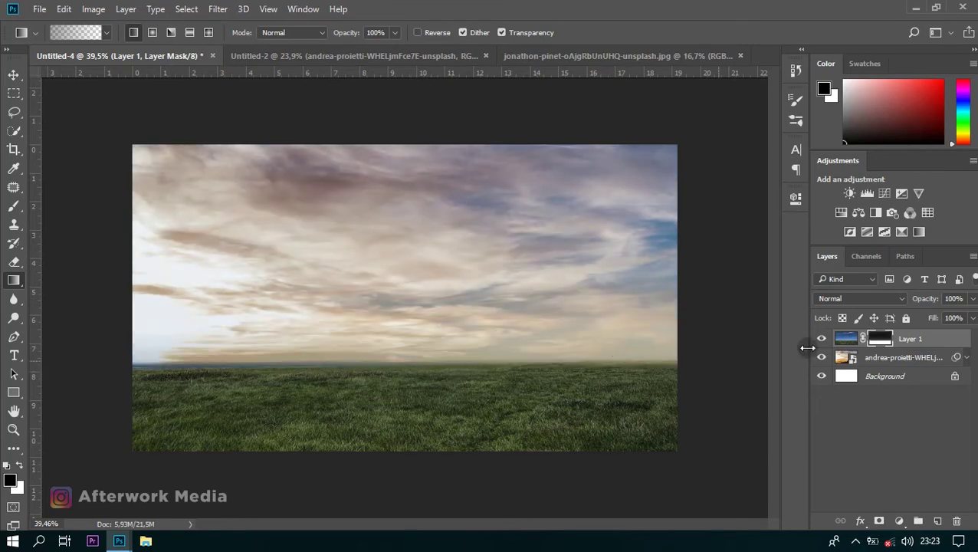
- Stretch the sunset cloud layer wider to fit the canvas
{"action": "left_click", "coordinate": [901, 357]}
{"action": "key", "text": "ctrl+t"}
{"action": "key", "text": "Return"}
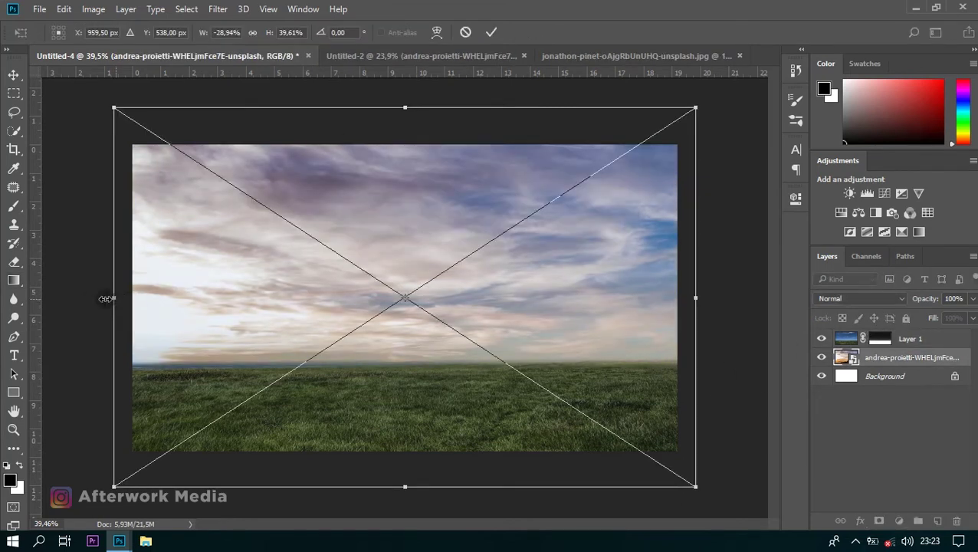
{"action": "left_click_drag", "start_coordinate": [113, 300], "coordinate": [66, 300]}
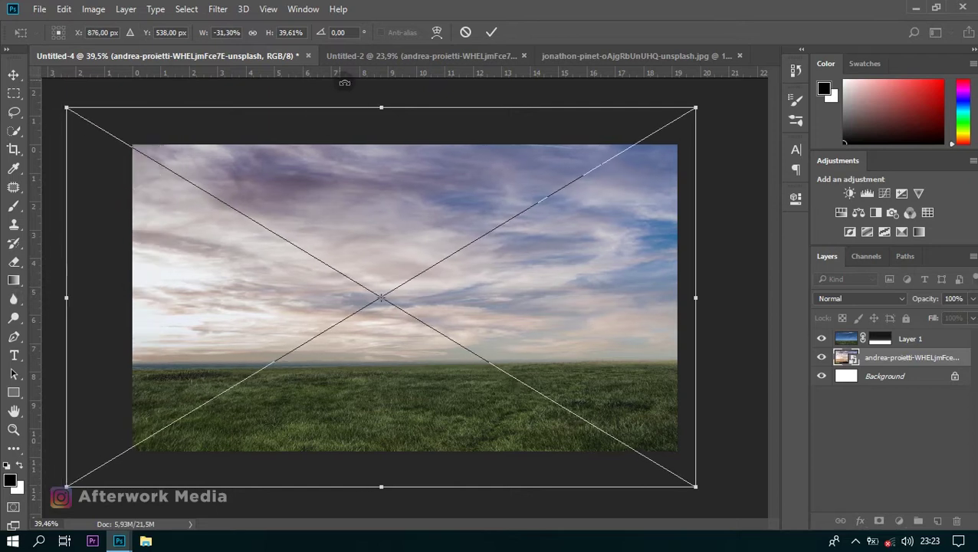
{"action": "left_click_drag", "start_coordinate": [383, 126], "coordinate": [387, 140]}
{"action": "left_click_drag", "start_coordinate": [707, 314], "coordinate": [717, 314]}
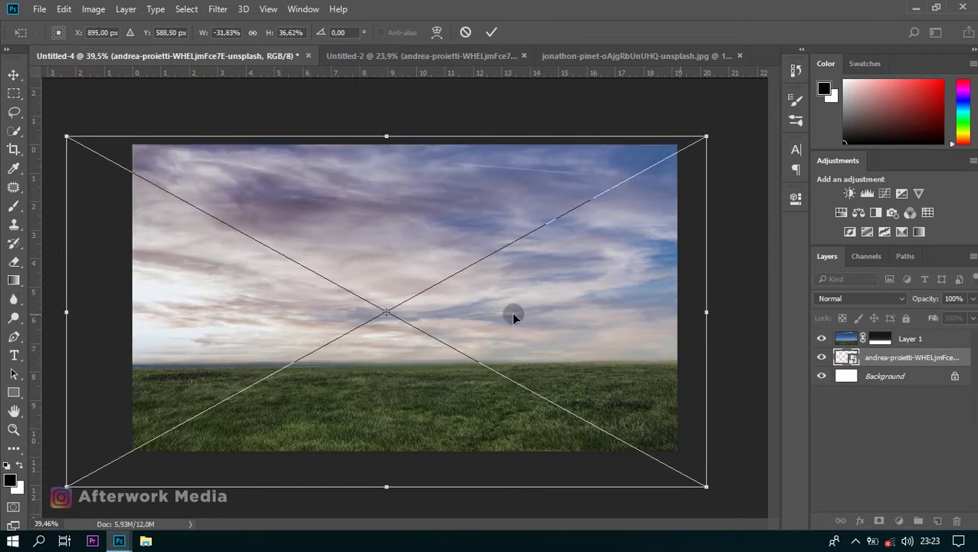
{"action": "left_click_drag", "start_coordinate": [66, 312], "coordinate": [103, 312]}
{"action": "key", "text": "Return"}
- Redo the horizon gradient as a softer haze and drag the rusty car into the composite
{"action": "key", "text": "g"}
{"action": "left_click_drag", "start_coordinate": [368, 297], "coordinate": [430, 356]}
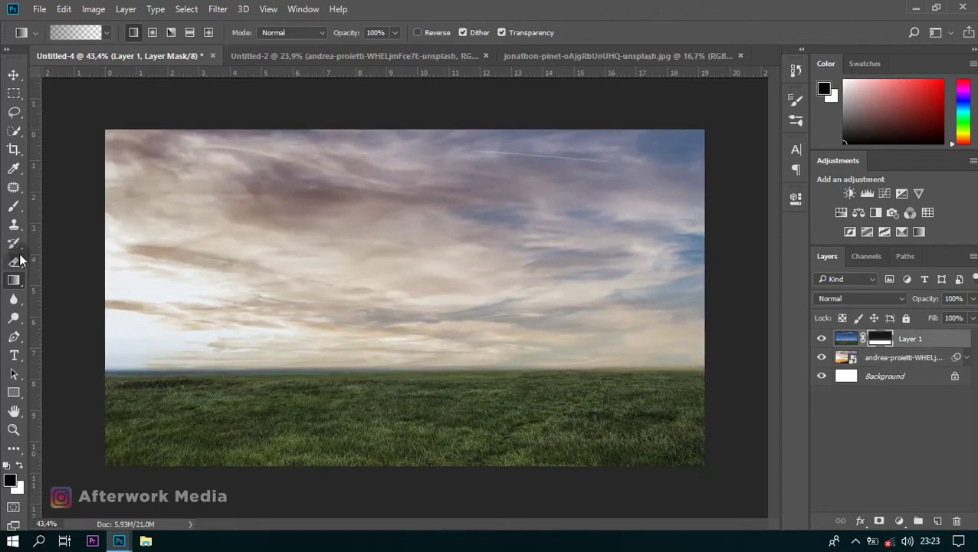
{"action": "left_click_drag", "start_coordinate": [397, 364], "coordinate": [394, 376]}
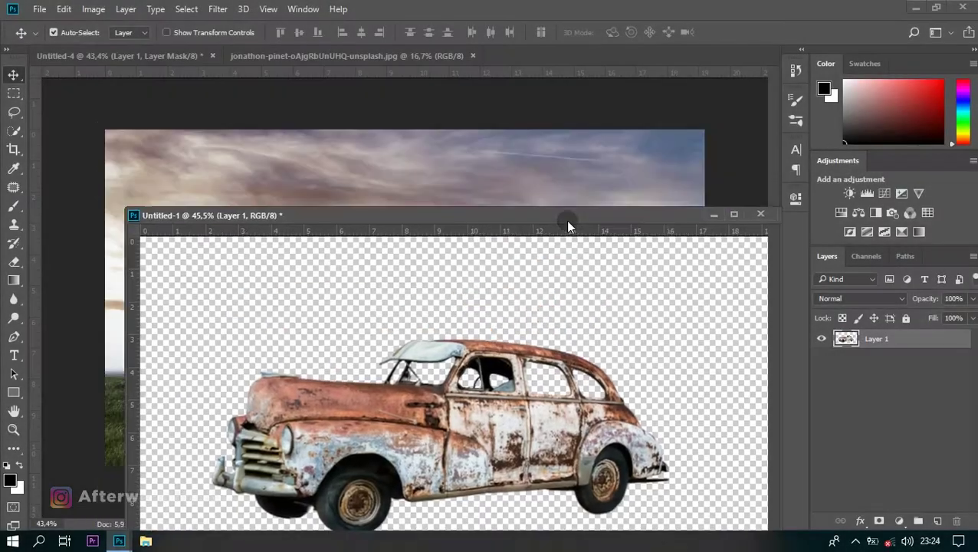
{"action": "left_click_drag", "start_coordinate": [536, 129], "coordinate": [882, 120]}
{"action": "mouse_move", "coordinate": [580, 347]}
{"action": "left_mouse_down"}
{"action": "mouse_move", "coordinate": [399, 353]}
{"action": "mouse_move", "coordinate": [546, 329]}
{"action": "left_mouse_up"}
- Scale the car to about half size, place it on the lower-right grass, and warp its corner
{"action": "key", "text": "ctrl+t"}
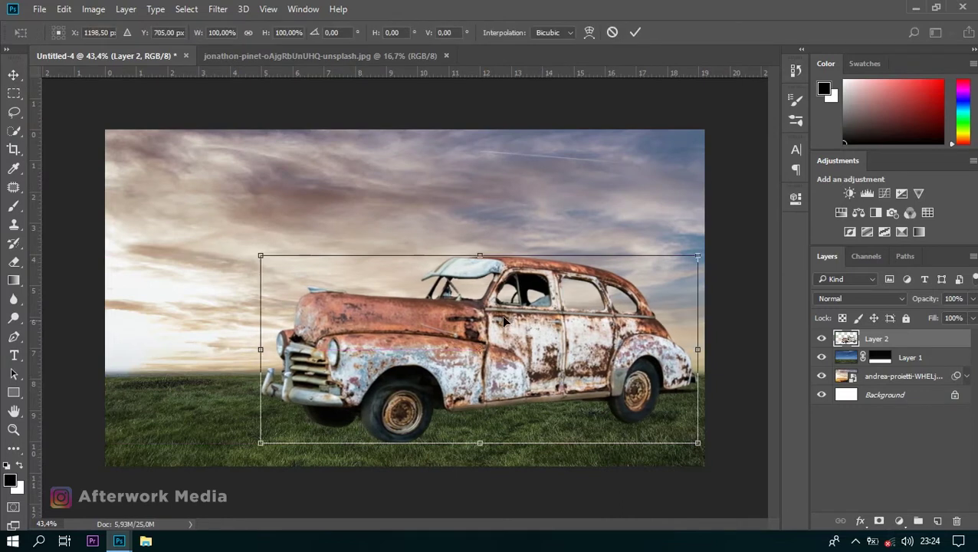
{"action": "left_click_drag", "start_coordinate": [261, 443], "coordinate": [360, 400]}
{"action": "left_click_drag", "start_coordinate": [509, 359], "coordinate": [578, 406]}
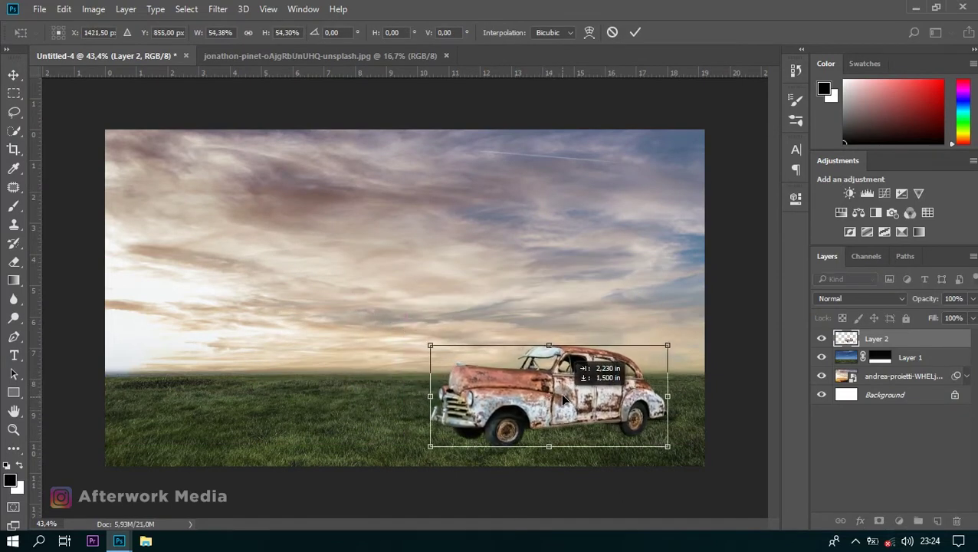
{"action": "right_click", "coordinate": [669, 343]}
{"action": "left_click", "coordinate": [651, 262]}
{"action": "left_click_drag", "start_coordinate": [669, 343], "coordinate": [669, 331]}
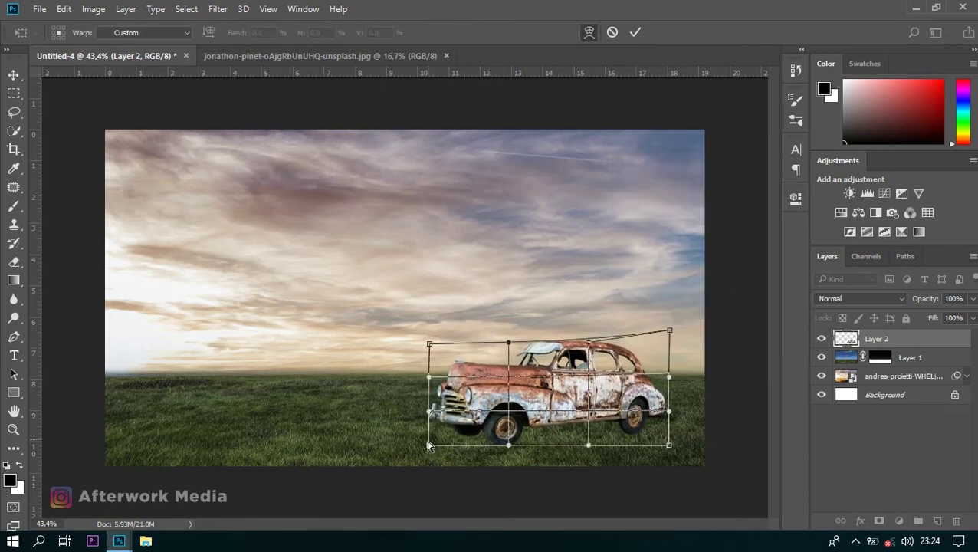
{"action": "left_click", "coordinate": [226, 336]}
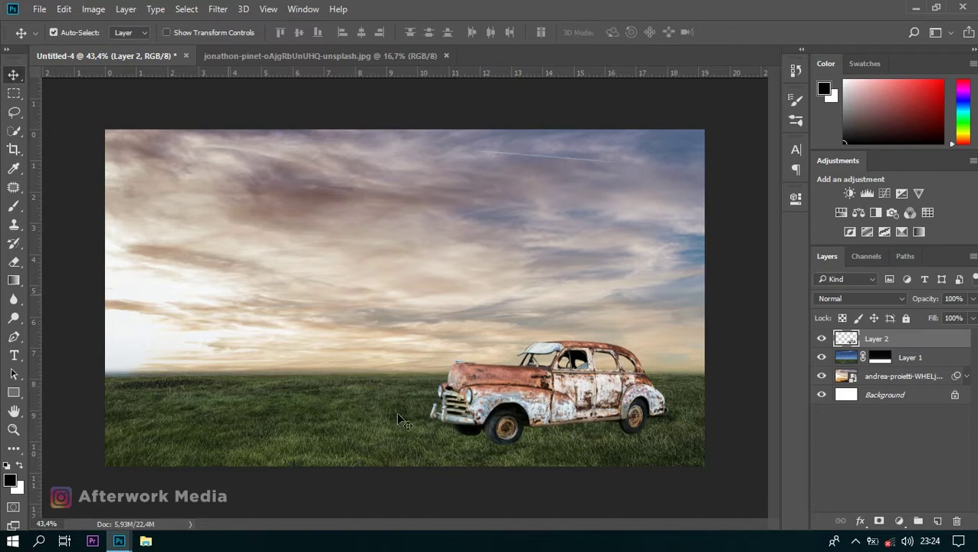
- Shrink the car slightly more, then hide the car layer
{"action": "key", "text": "ctrl+t"}
{"action": "left_click_drag", "start_coordinate": [430, 445], "coordinate": [433, 442]}
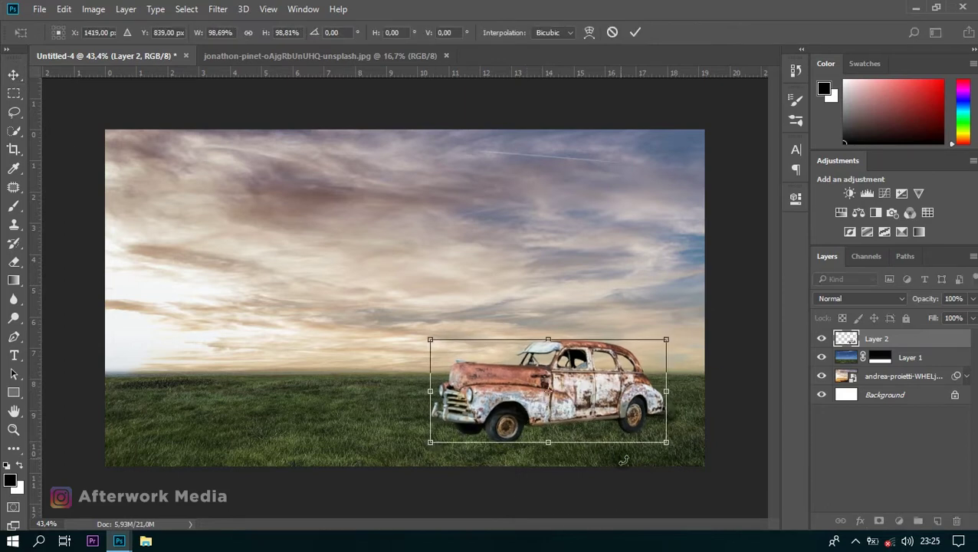
{"action": "key", "text": "Return"}
{"action": "scroll", "coordinate": [583, 475], "scroll_direction": "up", "scroll_amount": 2}
{"action": "scroll", "coordinate": [529, 494], "scroll_direction": "up", "scroll_amount": 1}
{"action": "scroll", "coordinate": [529, 493], "scroll_direction": "down", "scroll_amount": 2}
{"action": "scroll", "coordinate": [529, 495], "scroll_direction": "down", "scroll_amount": 1}
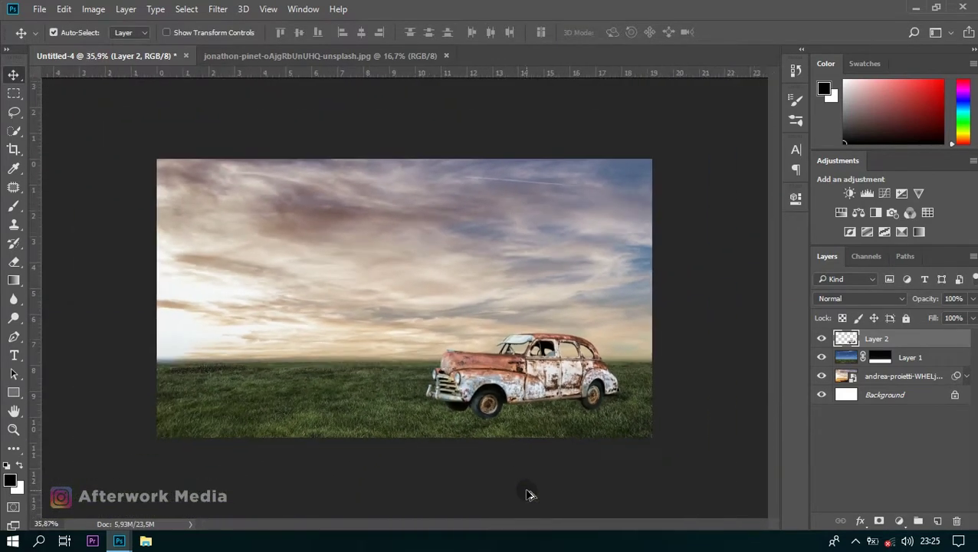
{"action": "left_click", "coordinate": [821, 340]}
- Darken the sunset sky photo with Brightness/Contrast at brightness -84, contrast 35
{"action": "left_click", "coordinate": [914, 360]}
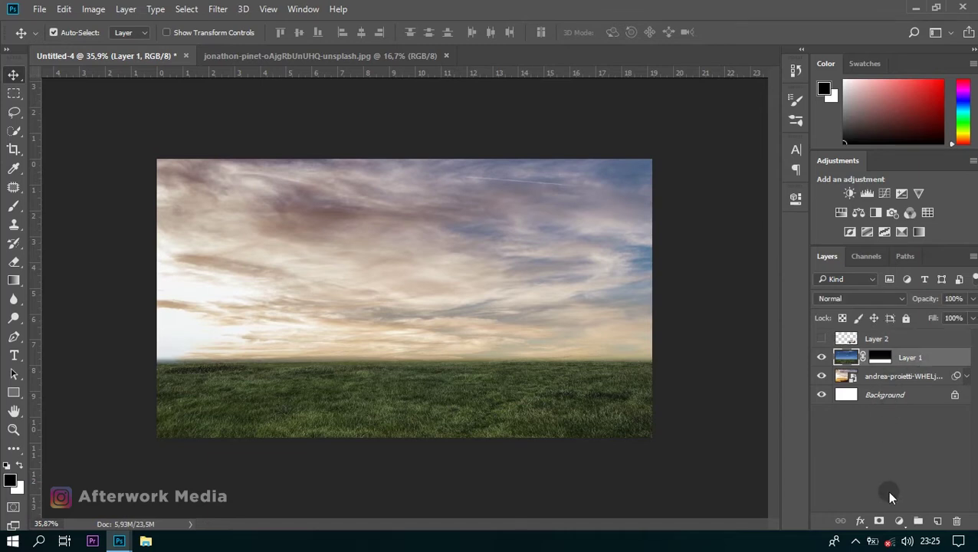
{"action": "left_click", "coordinate": [899, 521]}
{"action": "left_click", "coordinate": [896, 375]}
{"action": "left_click", "coordinate": [900, 521]}
{"action": "left_click", "coordinate": [531, 190]}
{"action": "left_click", "coordinate": [93, 8]}
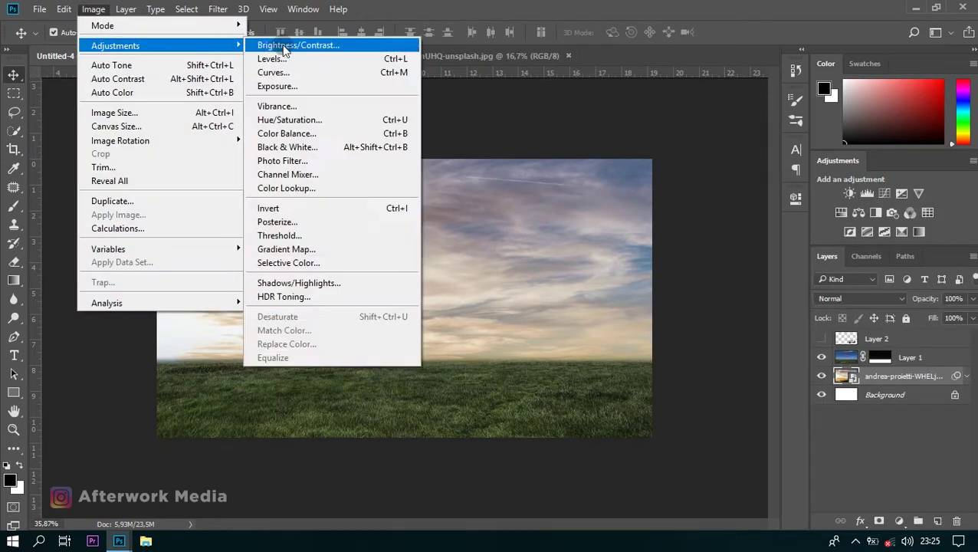
{"action": "left_click", "coordinate": [292, 41]}
{"action": "left_click_drag", "start_coordinate": [513, 137], "coordinate": [680, 112]}
{"action": "left_click_drag", "start_coordinate": [626, 150], "coordinate": [596, 150]}
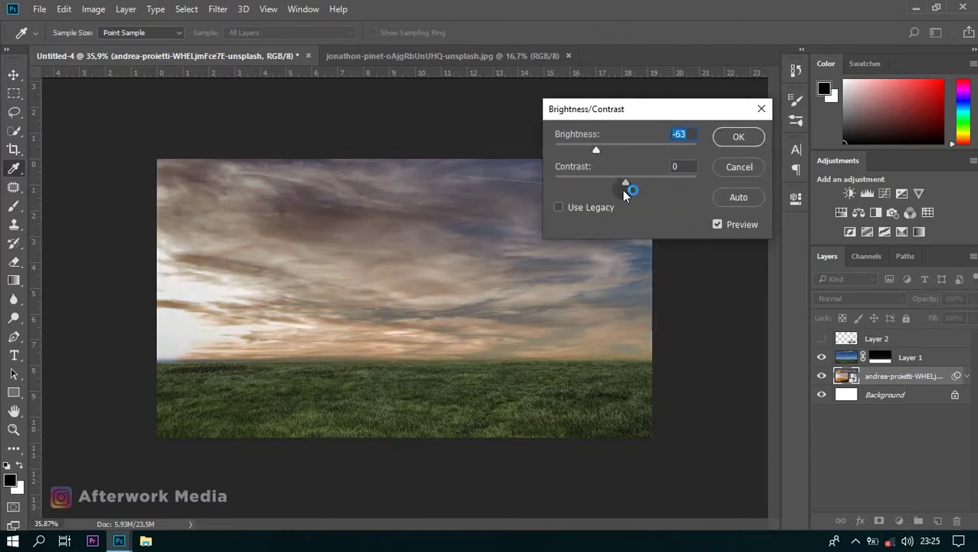
{"action": "left_click_drag", "start_coordinate": [639, 184], "coordinate": [648, 182]}
{"action": "left_click_drag", "start_coordinate": [597, 150], "coordinate": [586, 153]}
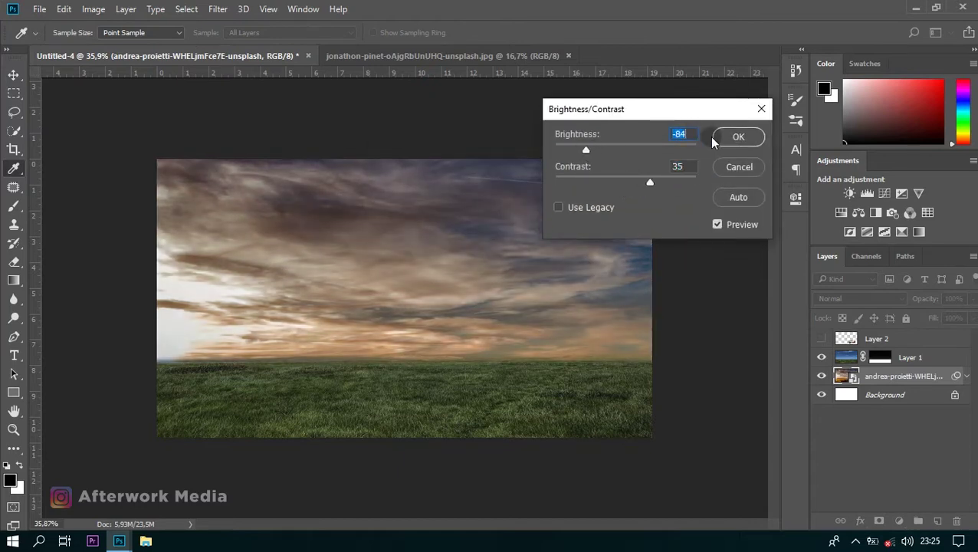
{"action": "left_click", "coordinate": [734, 136]}
- Stretch the sunset sky photo slightly wider with Free Transform
{"action": "key", "text": "ctrl+t"}
{"action": "left_click", "coordinate": [494, 216]}
{"action": "left_click_drag", "start_coordinate": [135, 311], "coordinate": [86, 308]}
{"action": "left_click_drag", "start_coordinate": [665, 314], "coordinate": [668, 309]}
{"action": "key", "text": "Return"}
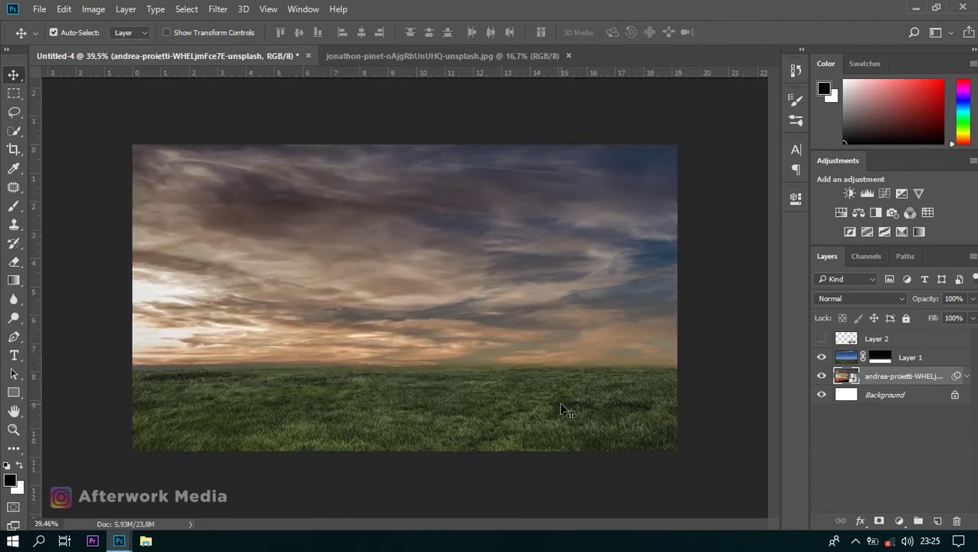
- Show the rusty car layer again and select it
{"action": "left_click", "coordinate": [821, 338]}
{"action": "left_click", "coordinate": [547, 398]}
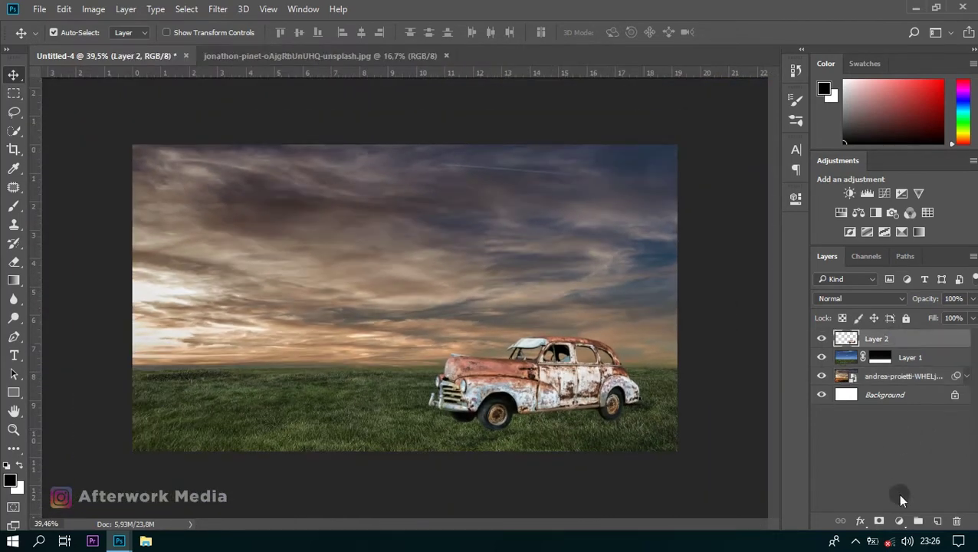
{"action": "left_click", "coordinate": [900, 521]}
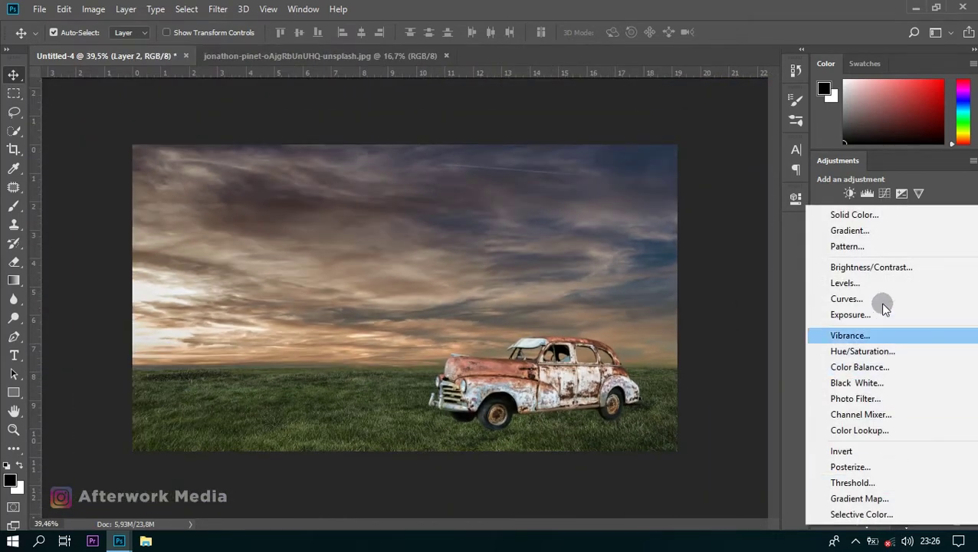
- Add a Brightness/Contrast adjustment on the car with brightness -101 and contrast 47
{"action": "left_click", "coordinate": [832, 214]}
{"action": "scroll", "coordinate": [437, 306], "scroll_direction": "up", "scroll_amount": 2}
{"action": "scroll", "coordinate": [283, 190], "scroll_direction": "up", "scroll_amount": 2}
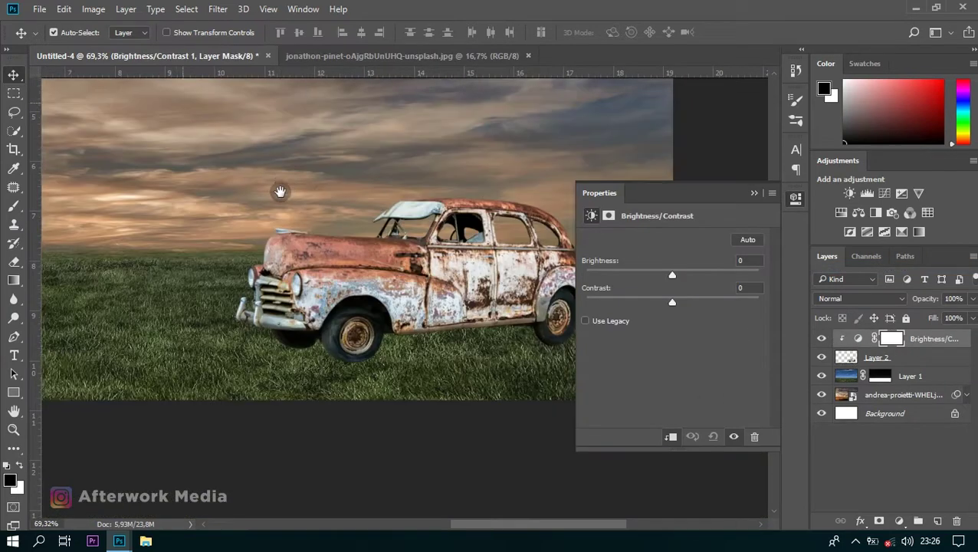
{"action": "left_click_drag", "start_coordinate": [258, 280], "coordinate": [276, 294]}
{"action": "left_click_drag", "start_coordinate": [671, 277], "coordinate": [611, 274]}
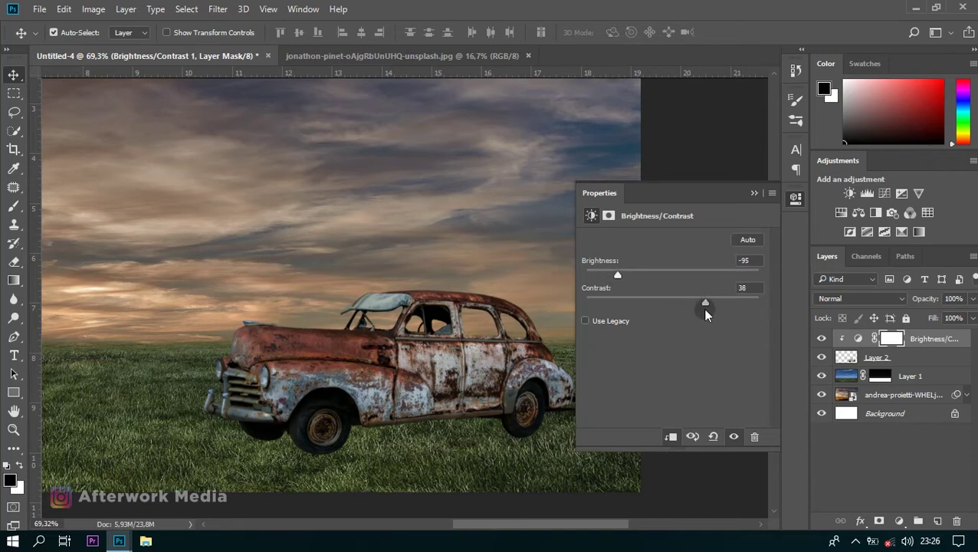
{"action": "left_click_drag", "start_coordinate": [706, 309], "coordinate": [705, 303]}
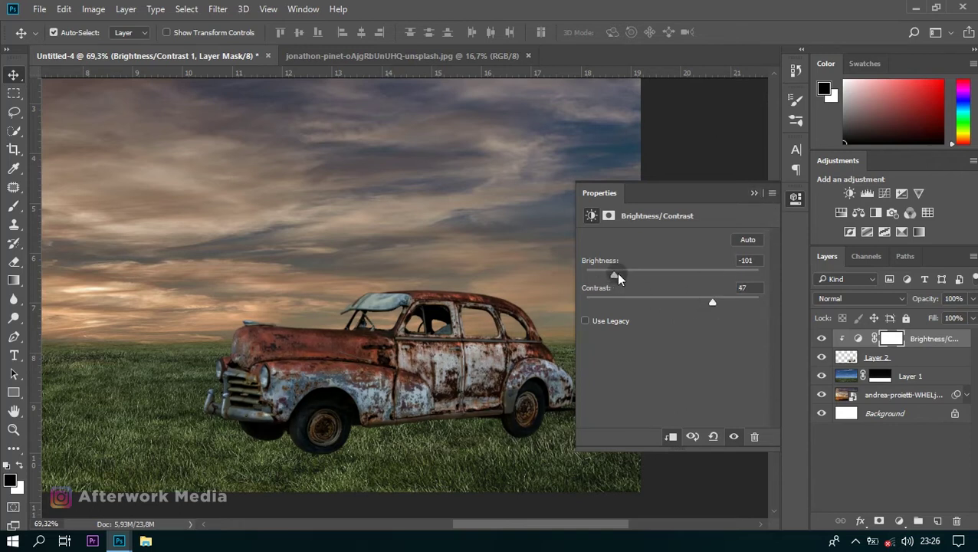
{"action": "left_click", "coordinate": [755, 192]}
{"action": "scroll", "coordinate": [633, 328], "scroll_direction": "down", "scroll_amount": 3}
{"action": "scroll", "coordinate": [473, 434], "scroll_direction": "up", "scroll_amount": 1}
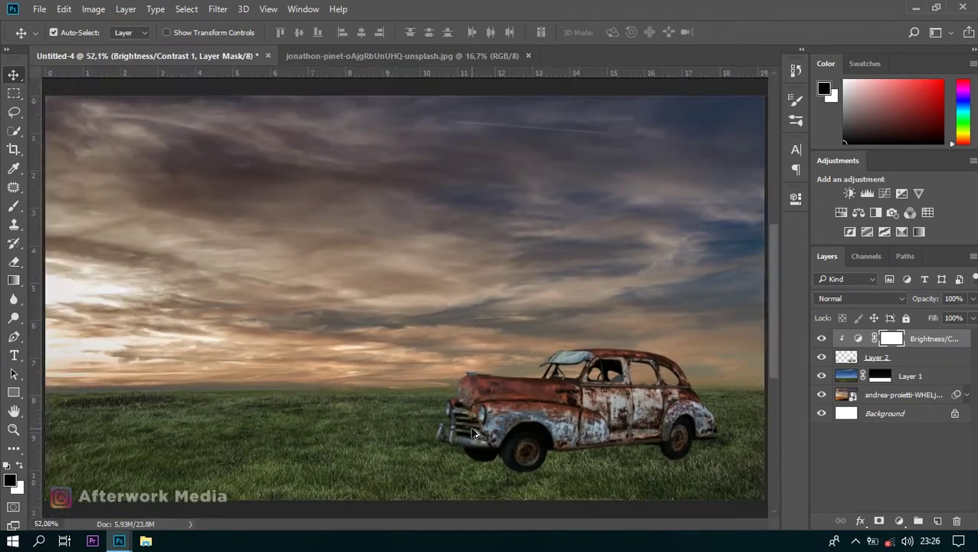
{"action": "scroll", "coordinate": [473, 433], "scroll_direction": "up", "scroll_amount": 2}
- Paint on the adjustment's mask near the car with a 300 px, 40% opacity brush
{"action": "key", "text": "b"}
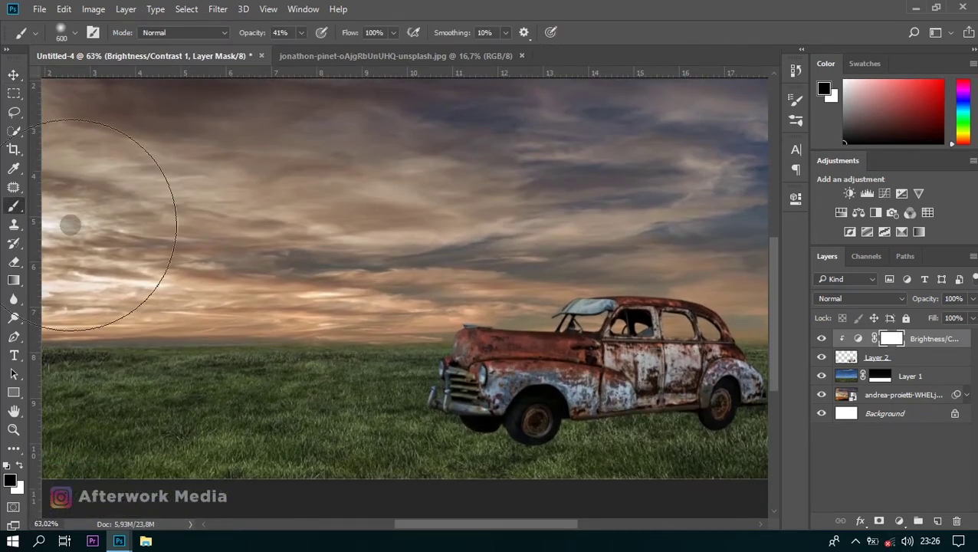
{"action": "left_click_drag", "start_coordinate": [256, 37], "coordinate": [253, 37]}
{"action": "key", "text": "bracketleft"}
{"action": "key", "text": "bracketleft"}
{"action": "key", "text": "bracketleft"}
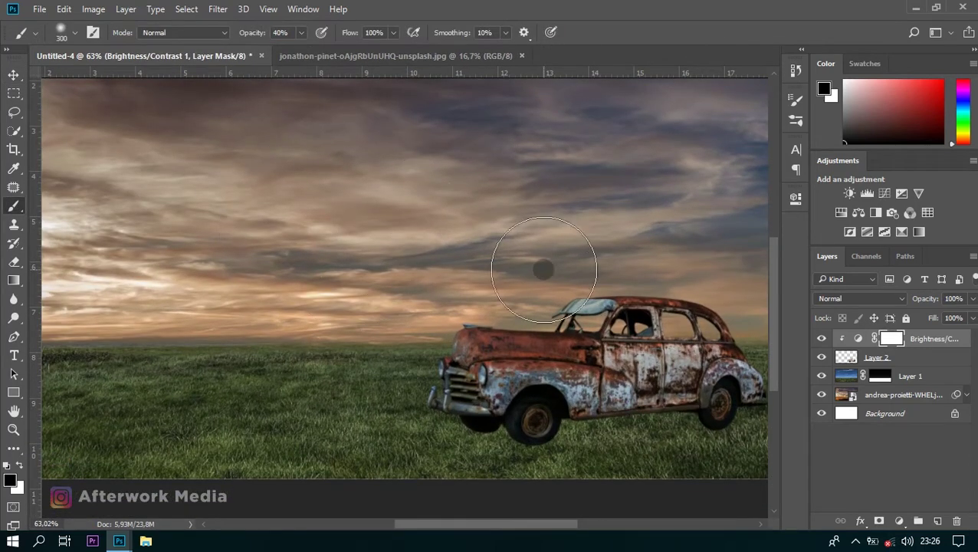
{"action": "left_click_drag", "start_coordinate": [498, 279], "coordinate": [391, 354]}
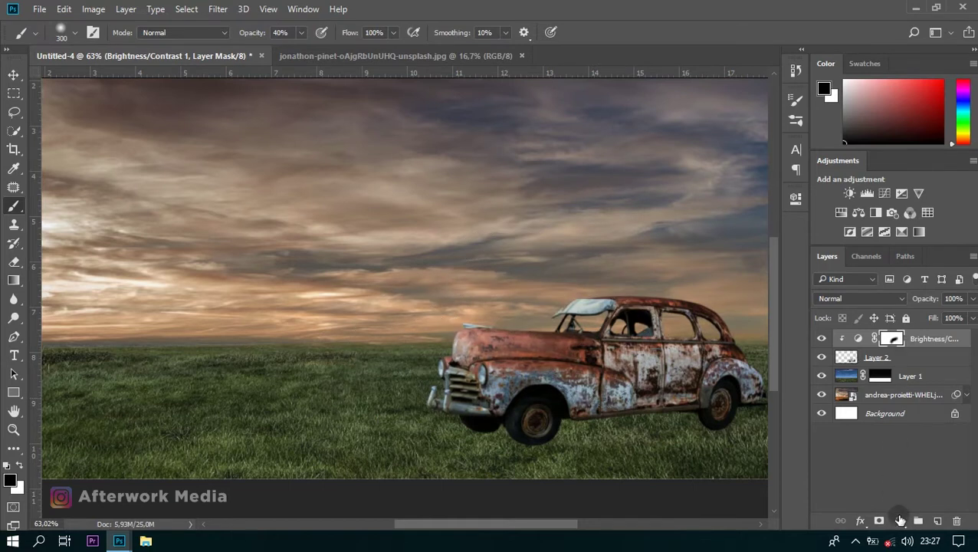
{"action": "left_click", "coordinate": [900, 521]}
- Add a Curves adjustment pulled down to darken the car, clipped to the car layer
{"action": "left_click", "coordinate": [873, 290]}
{"action": "left_click_drag", "start_coordinate": [365, 298], "coordinate": [328, 288]}
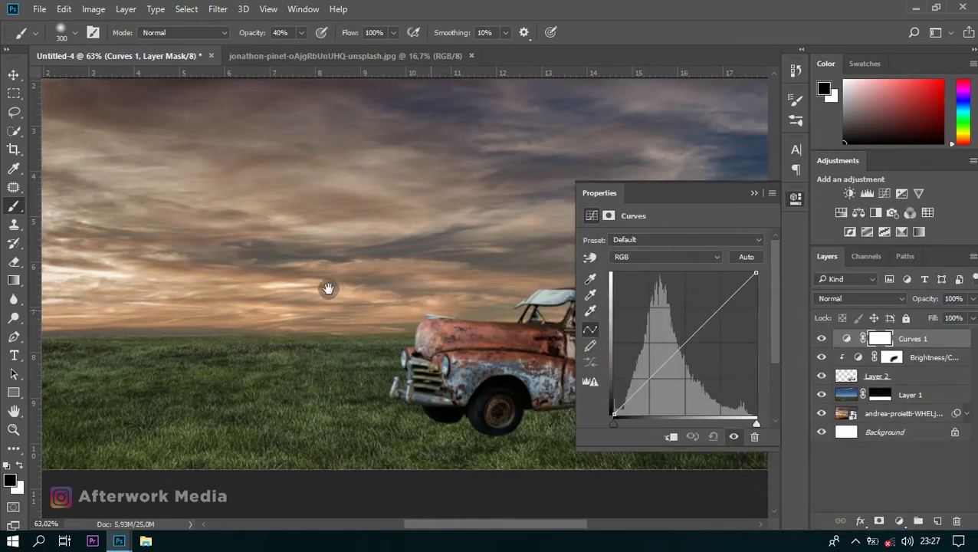
{"action": "left_click_drag", "start_coordinate": [651, 379], "coordinate": [653, 385]}
{"action": "left_click", "coordinate": [671, 436]}
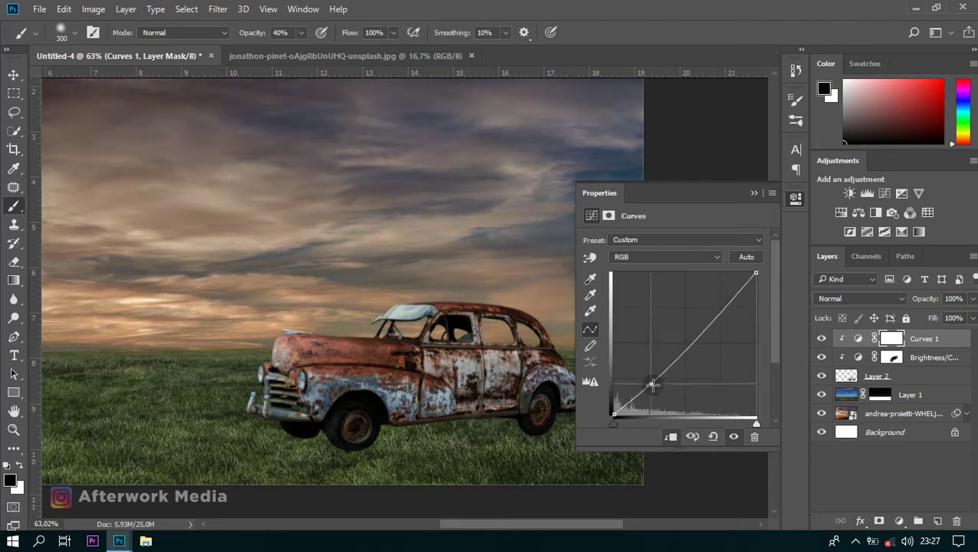
{"action": "left_click", "coordinate": [755, 192]}
{"action": "key", "text": "ctrl+0"}
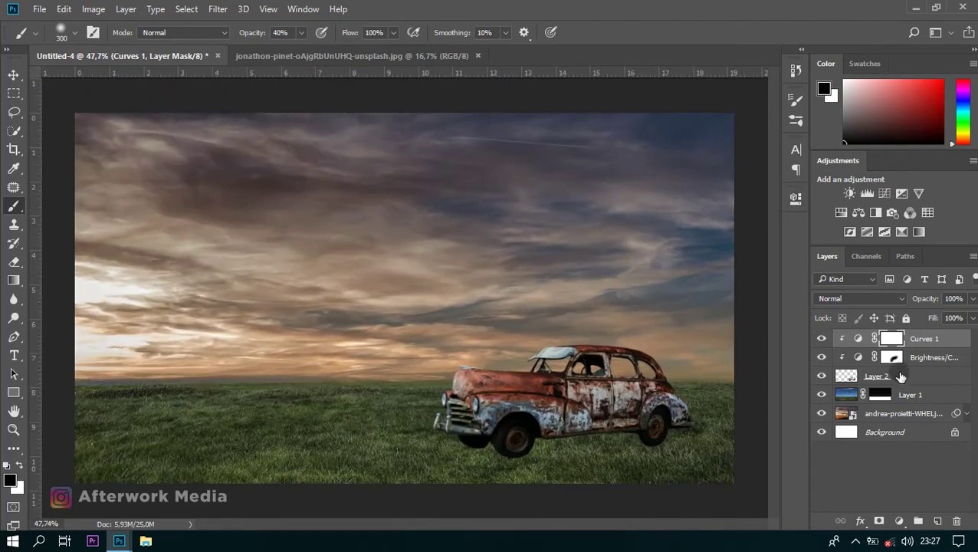
- Shift the car layer about 30 px to the left with Free Transform
{"action": "left_click", "coordinate": [901, 376]}
{"action": "key", "text": "ctrl+t"}
{"action": "left_click_drag", "start_coordinate": [618, 414], "coordinate": [595, 414]}
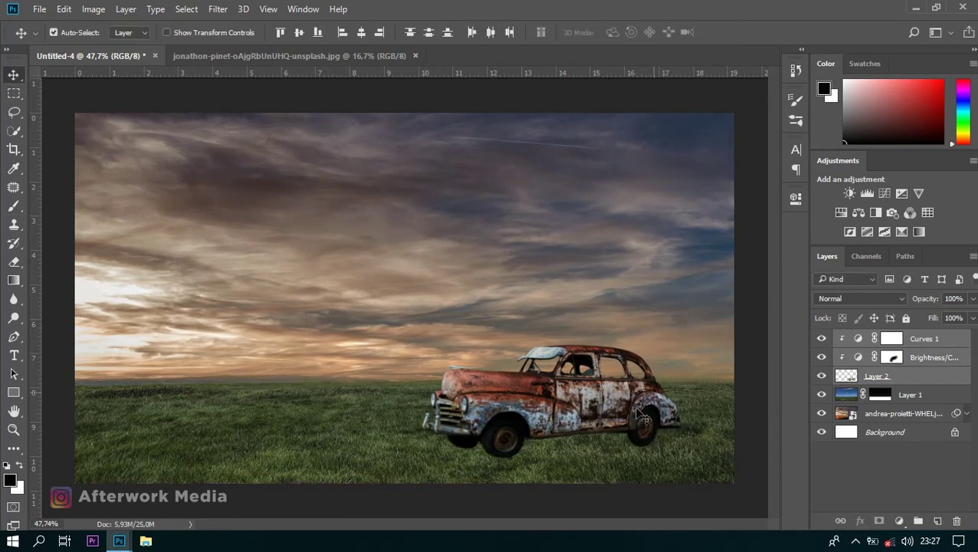
{"action": "scroll", "coordinate": [590, 437], "scroll_direction": "up", "scroll_amount": 3}
{"action": "scroll", "coordinate": [585, 460], "scroll_direction": "down", "scroll_amount": 1}
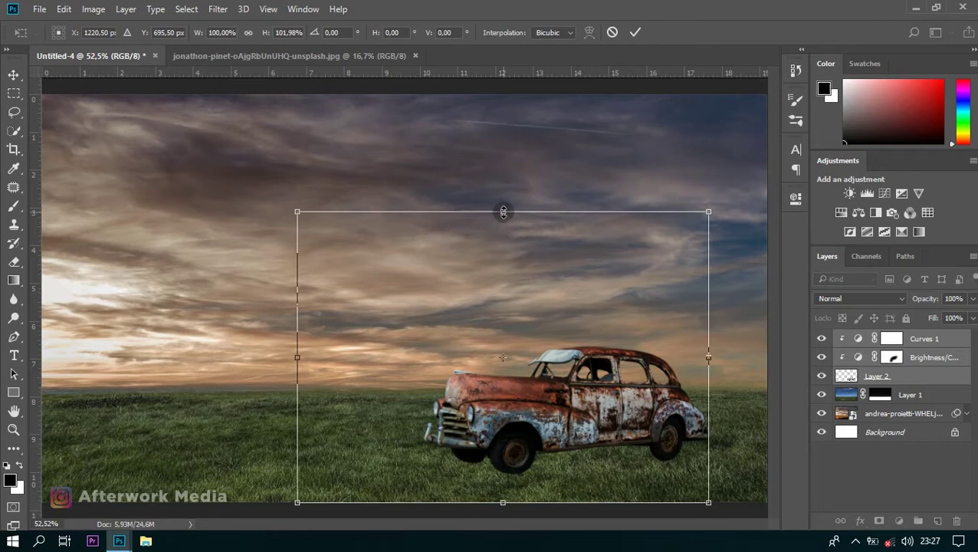
{"action": "key", "text": "Return"}
{"action": "left_click", "coordinate": [882, 377]}
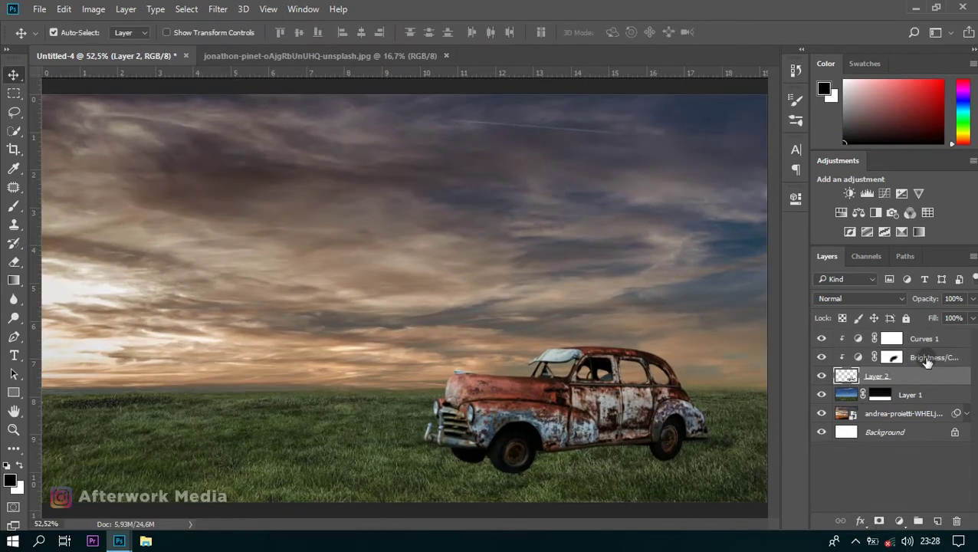
{"action": "left_click", "coordinate": [920, 338]}
{"action": "left_click", "coordinate": [900, 522]}
- Add an Exposure adjustment clipped to the car, with lowered exposure and slightly reduced gamma
{"action": "left_click", "coordinate": [866, 310]}
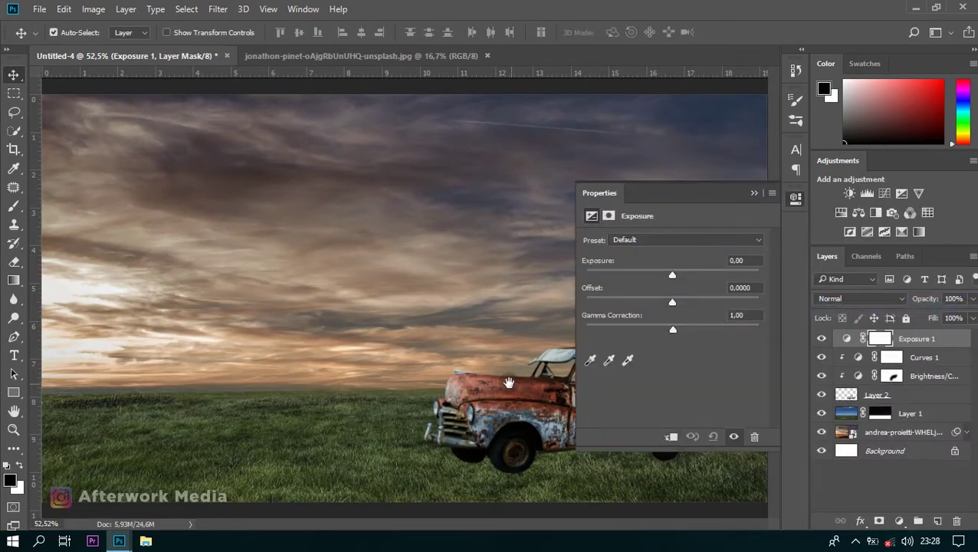
{"action": "scroll", "coordinate": [325, 351], "scroll_direction": "up", "scroll_amount": 3}
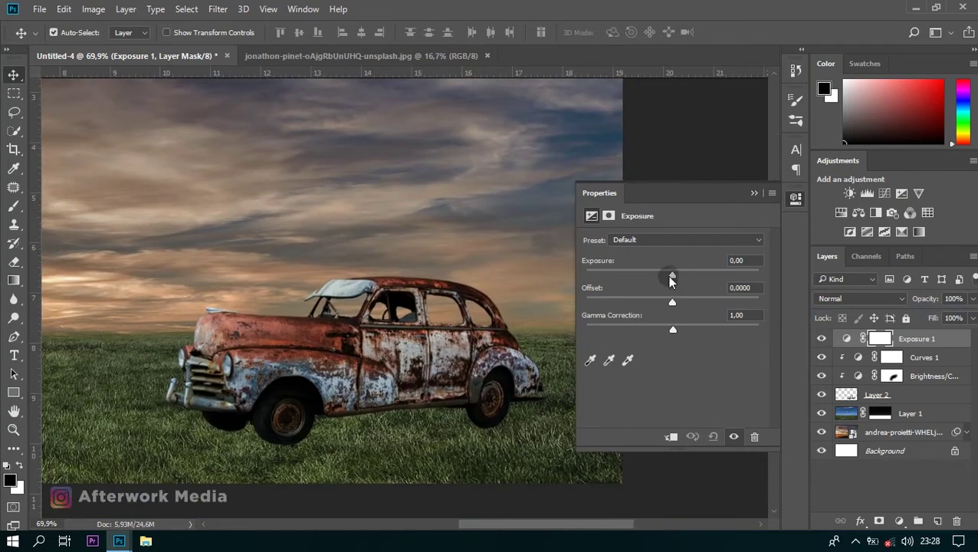
{"action": "left_click_drag", "start_coordinate": [672, 274], "coordinate": [665, 275]}
{"action": "key", "text": "ctrl+alt+g"}
{"action": "left_click_drag", "start_coordinate": [673, 327], "coordinate": [676, 331]}
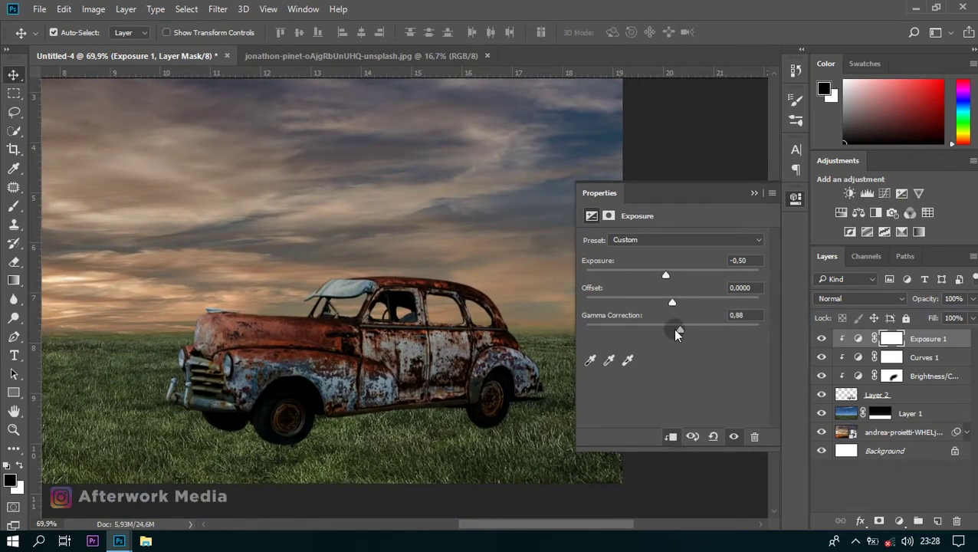
{"action": "left_click_drag", "start_coordinate": [664, 281], "coordinate": [661, 281]}
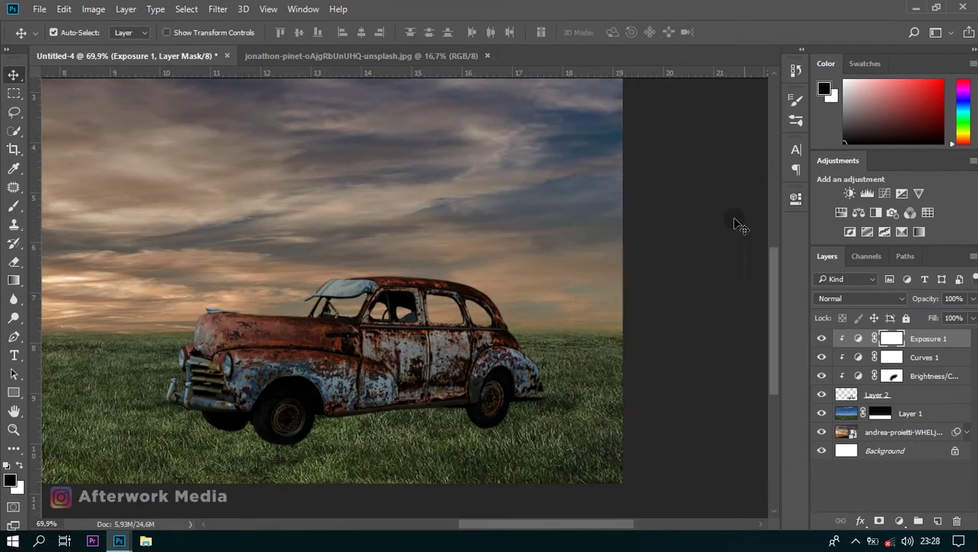
{"action": "left_click", "coordinate": [754, 193]}
{"action": "scroll", "coordinate": [599, 324], "scroll_direction": "down", "scroll_amount": 2}
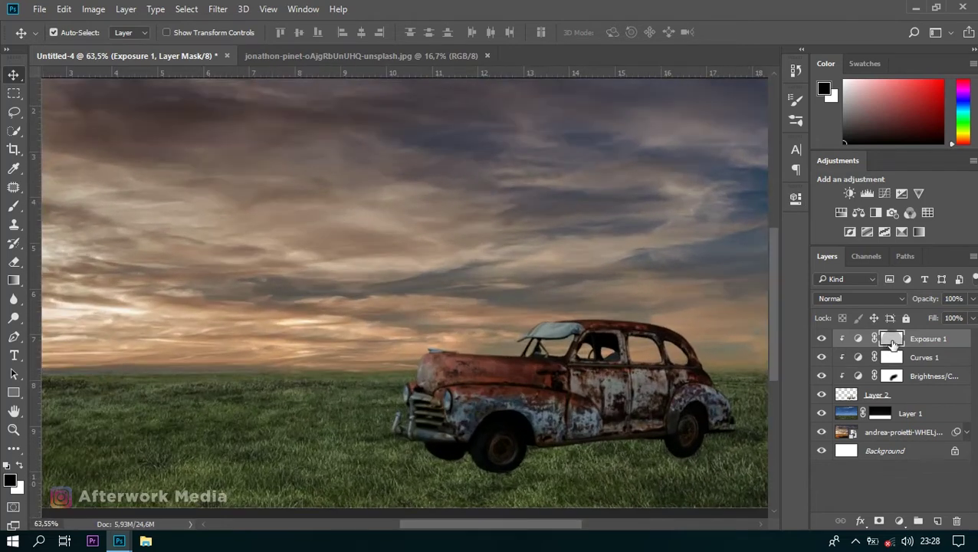
- Paint the Curves 1 mask with a 40% opacity brush, then target the Exposure 1 mask
{"action": "left_click", "coordinate": [14, 209]}
{"action": "scroll", "coordinate": [537, 329], "scroll_direction": "up", "scroll_amount": 3}
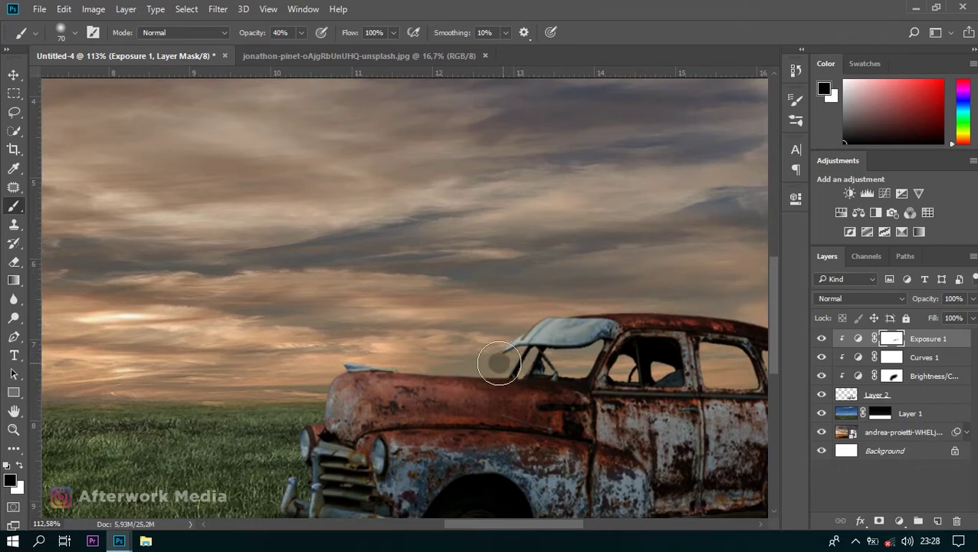
{"action": "scroll", "coordinate": [335, 364], "scroll_direction": "down", "scroll_amount": 2}
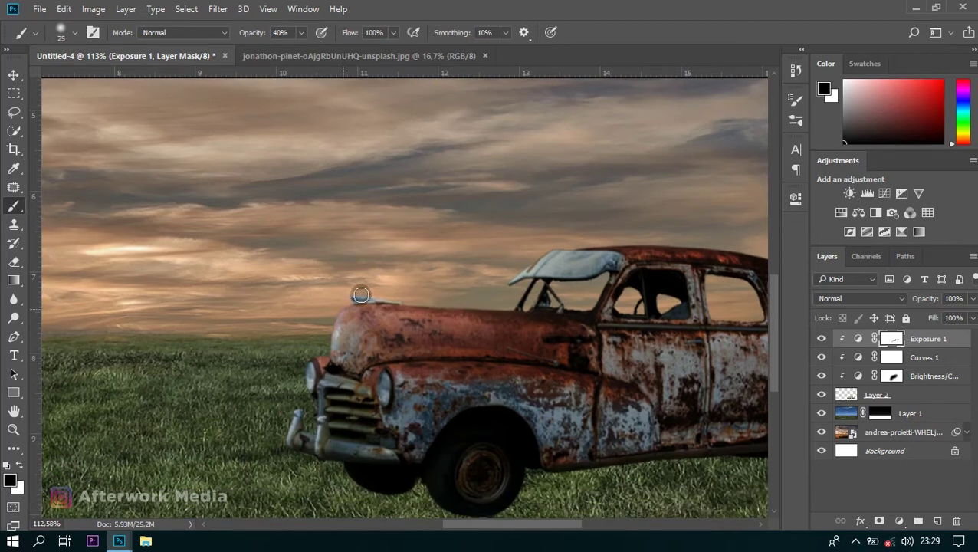
{"action": "left_click", "coordinate": [891, 357]}
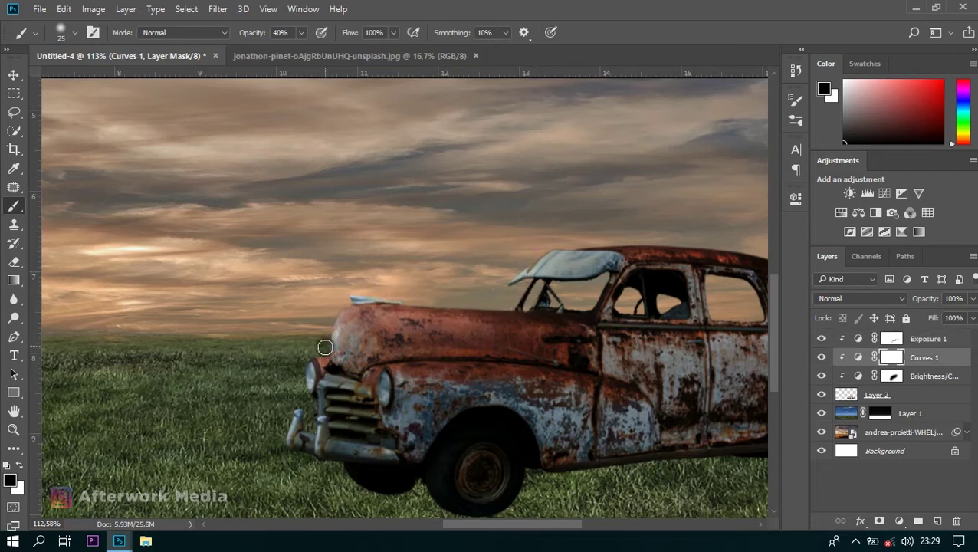
{"action": "left_click", "coordinate": [889, 339]}
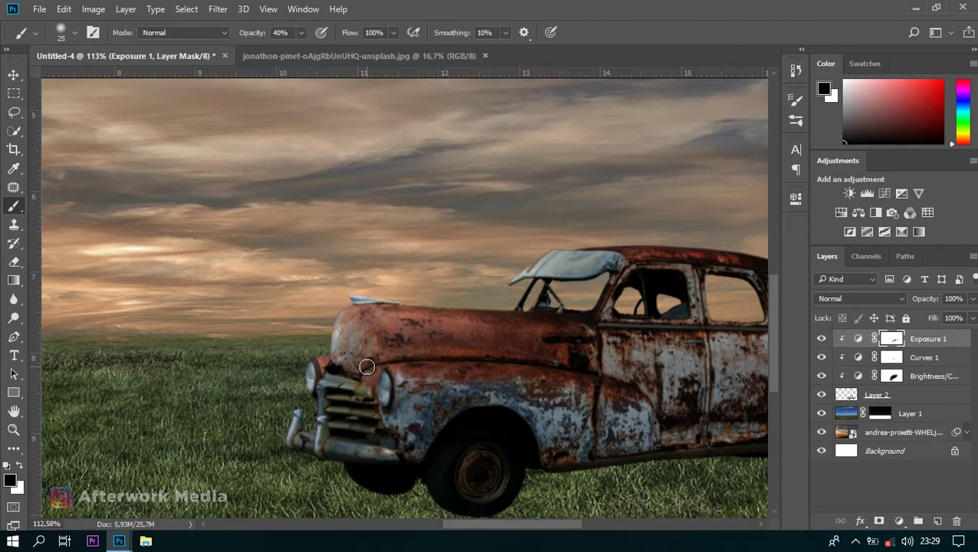
{"action": "scroll", "coordinate": [603, 354], "scroll_direction": "down", "scroll_amount": 5}
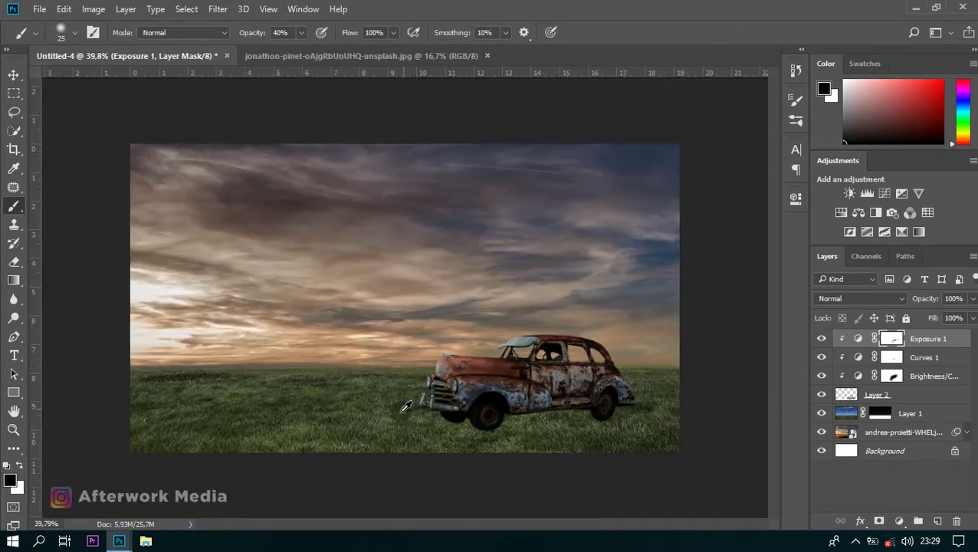
{"action": "scroll", "coordinate": [603, 355], "scroll_direction": "up", "scroll_amount": 4}
- Add a Color Balance adjustment clipped to the car: midtones Cyan-Red −4, Yellow-Blue −18
{"action": "left_click", "coordinate": [900, 521]}
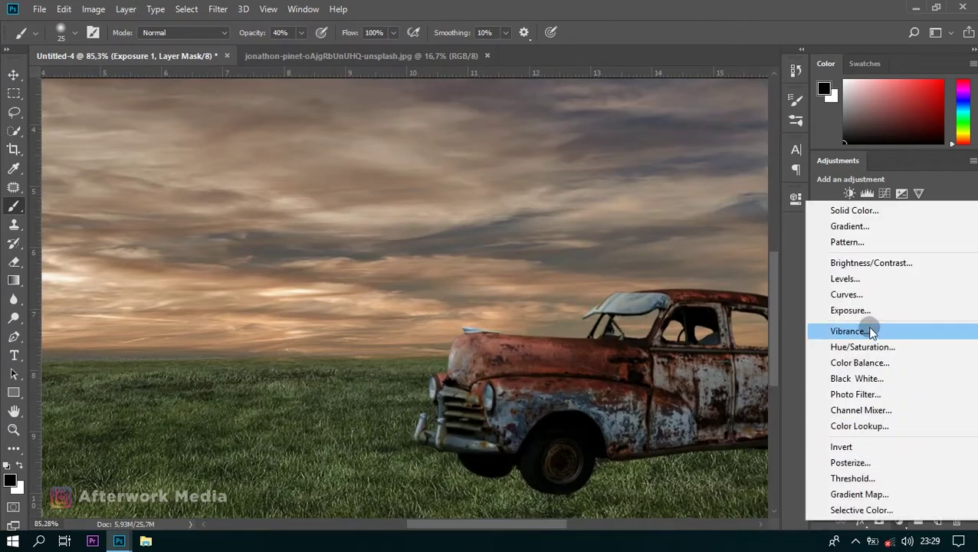
{"action": "left_click", "coordinate": [882, 362]}
{"action": "left_click_drag", "start_coordinate": [499, 329], "coordinate": [344, 307]}
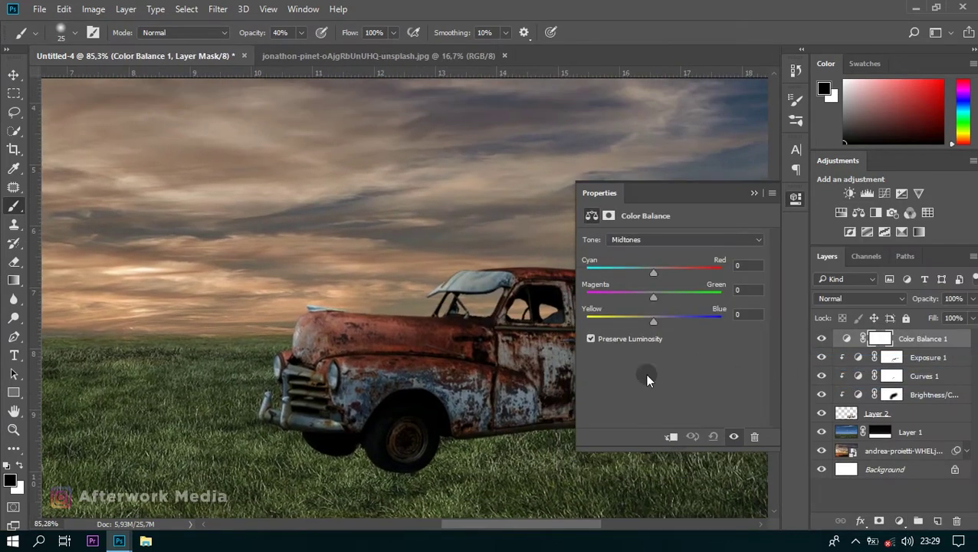
{"action": "key", "text": "ctrl+alt+g"}
{"action": "left_click_drag", "start_coordinate": [656, 273], "coordinate": [649, 270]}
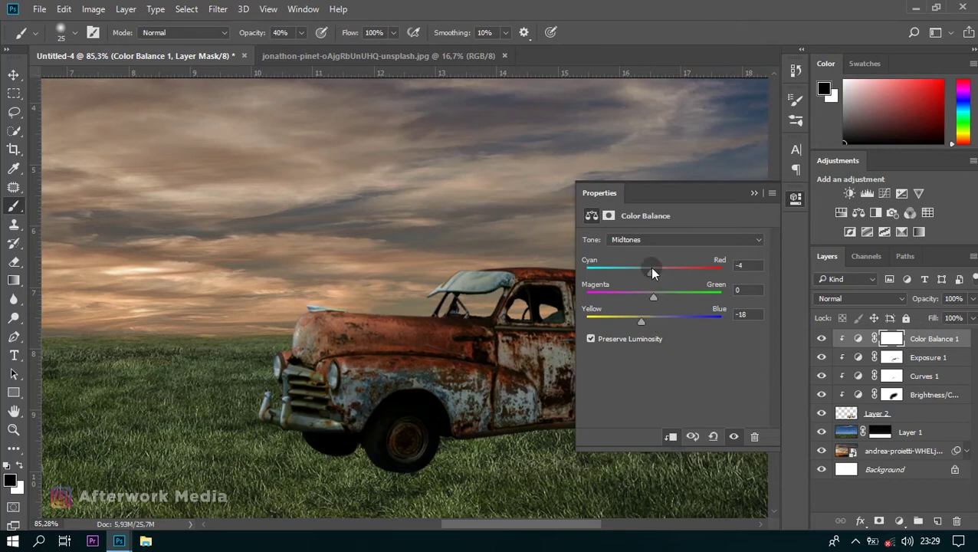
{"action": "scroll", "coordinate": [536, 451], "scroll_direction": "down", "scroll_amount": 3}
{"action": "scroll", "coordinate": [537, 451], "scroll_direction": "up", "scroll_amount": 3}
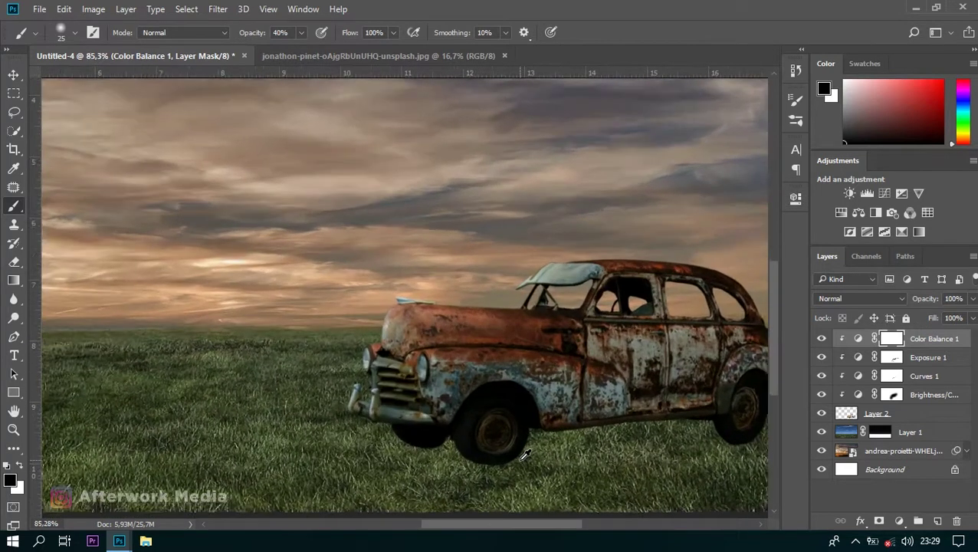
- Add a layer mask to Layer 2 and pick the grass-blade brush at size 60
{"action": "left_click", "coordinate": [880, 421]}
{"action": "left_click", "coordinate": [880, 520]}
{"action": "right_click", "coordinate": [175, 306]}
{"action": "left_click", "coordinate": [303, 192]}
{"action": "key", "text": "Return"}
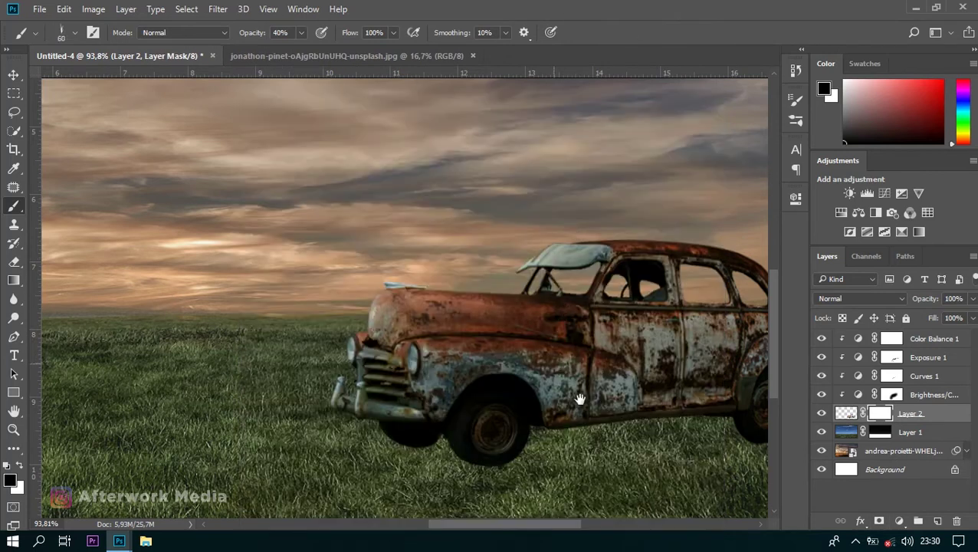
- Lower the grass brush opacity to 22% and start painting grass into Layer 2's mask
{"action": "scroll", "coordinate": [454, 371], "scroll_direction": "up", "scroll_amount": 2}
{"action": "scroll", "coordinate": [322, 384], "scroll_direction": "up", "scroll_amount": 2}
{"action": "scroll", "coordinate": [306, 363], "scroll_direction": "up", "scroll_amount": 1}
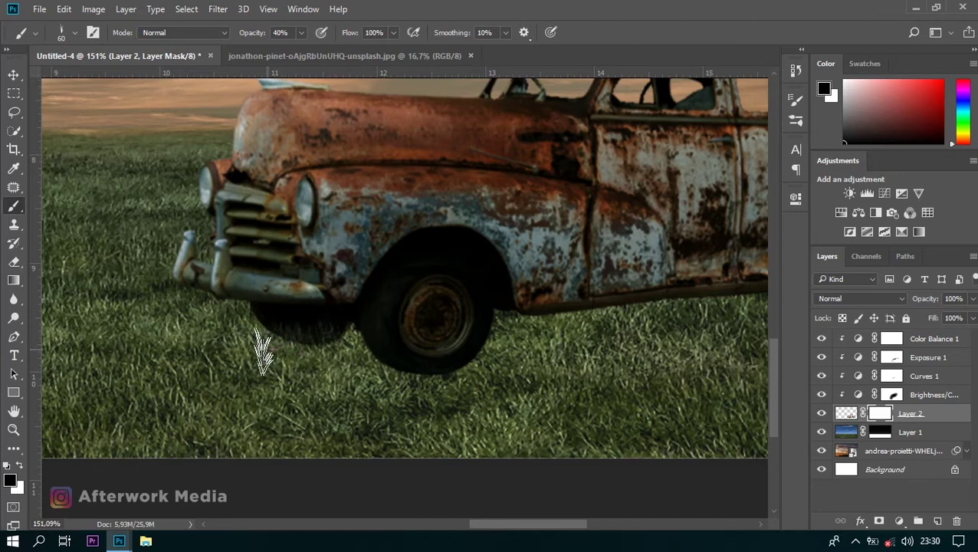
{"action": "scroll", "coordinate": [284, 349], "scroll_direction": "up", "scroll_amount": 3}
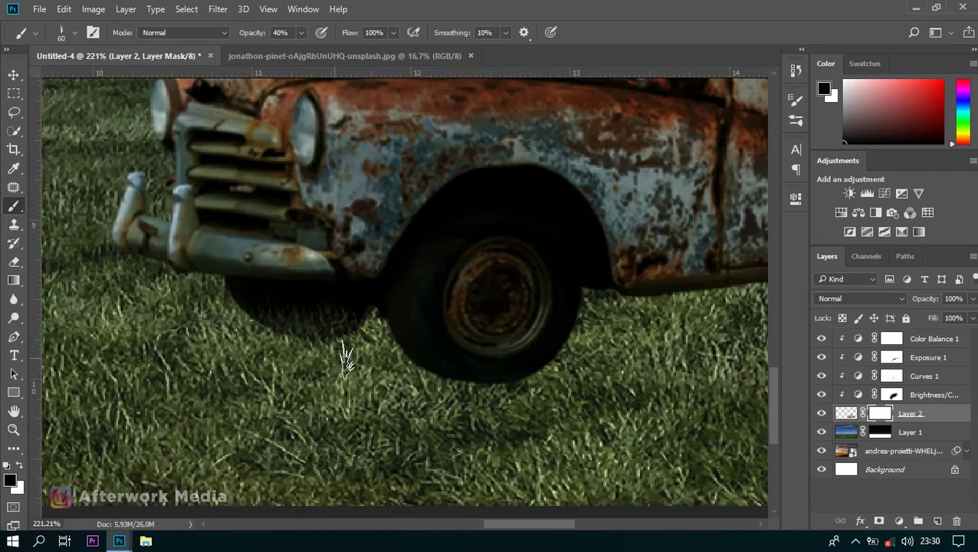
{"action": "left_click_drag", "start_coordinate": [247, 32], "coordinate": [233, 32]}
{"action": "scroll", "coordinate": [322, 338], "scroll_direction": "down", "scroll_amount": 4}
{"action": "scroll", "coordinate": [268, 332], "scroll_direction": "up", "scroll_amount": 3}
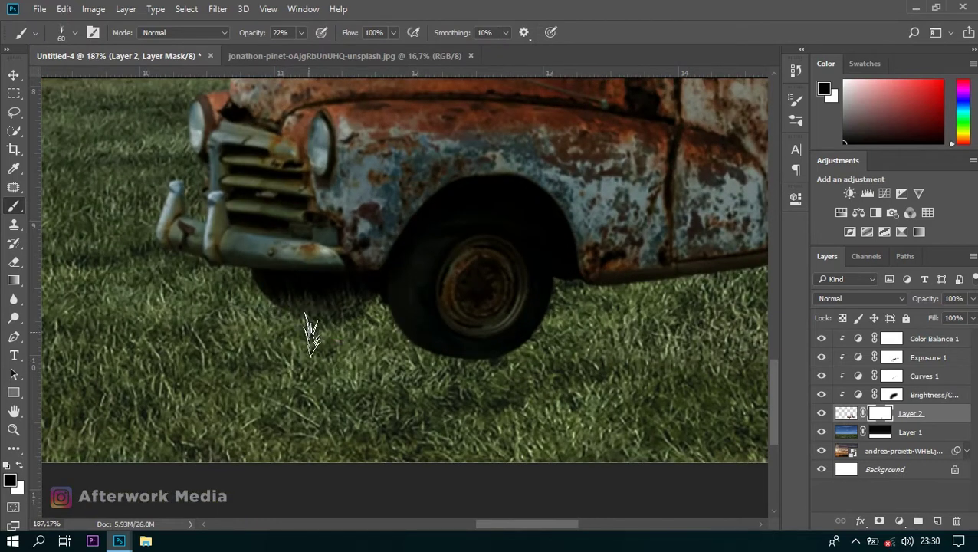
{"action": "key", "text": "x"}
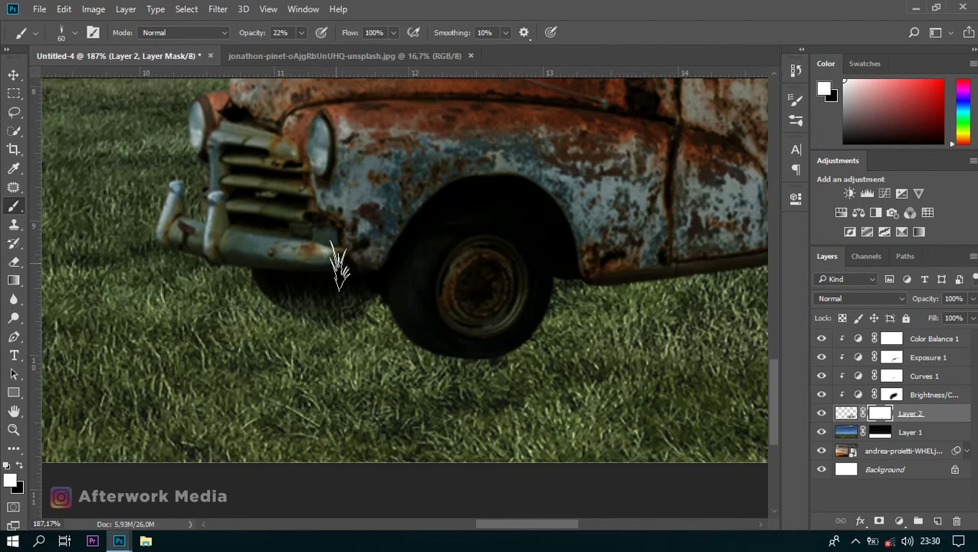
{"action": "scroll", "coordinate": [338, 298], "scroll_direction": "down", "scroll_amount": 4}
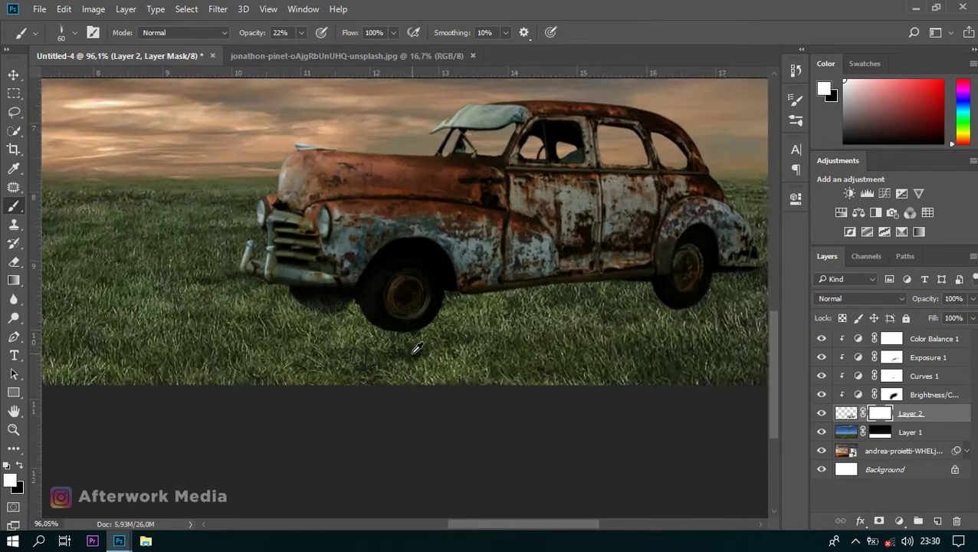
{"action": "scroll", "coordinate": [346, 342], "scroll_direction": "up", "scroll_amount": 3}
{"action": "key", "text": "x"}
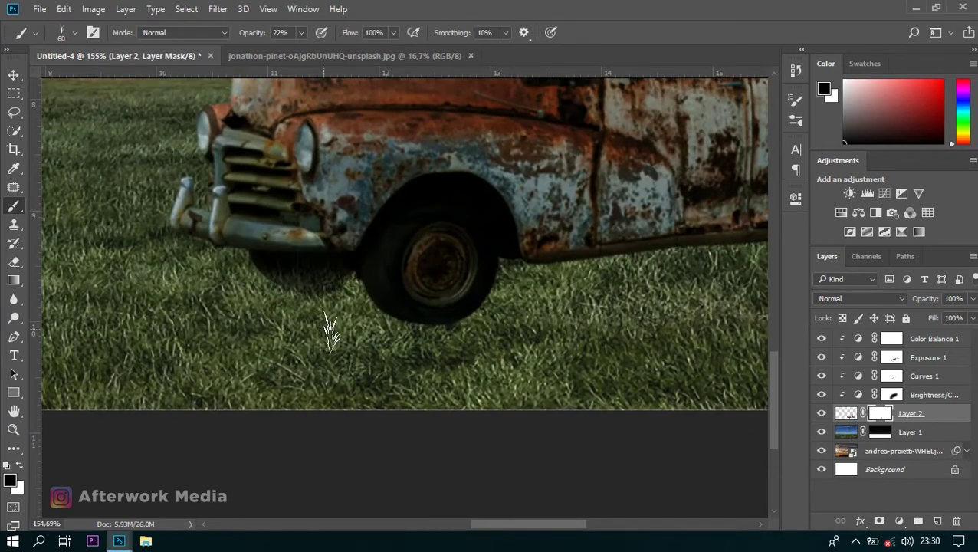
{"action": "key", "text": "x"}
{"action": "key", "text": "x"}
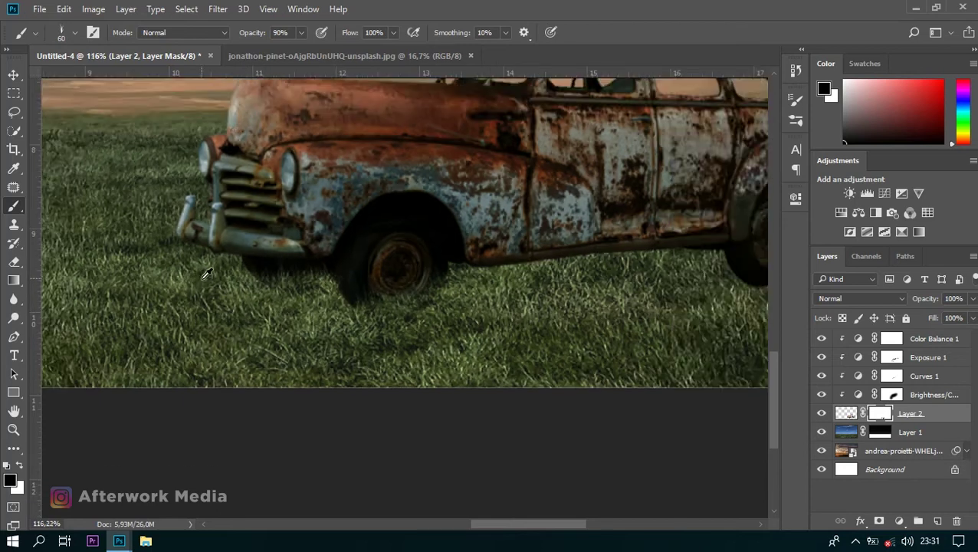
- Paint grass blades over the tyre bottoms, alternating black and white on the mask
{"action": "left_click_drag", "start_coordinate": [262, 276], "coordinate": [287, 272]}
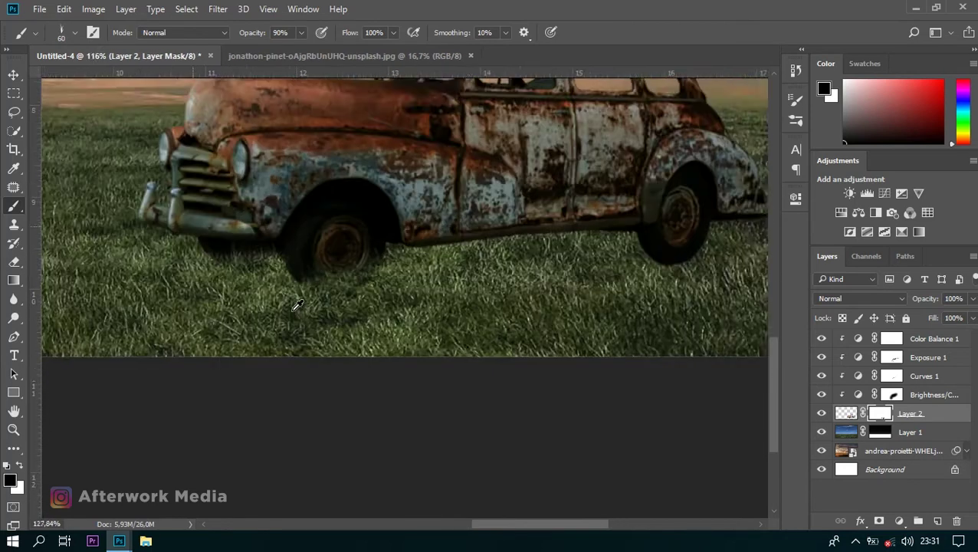
{"action": "key", "text": "x"}
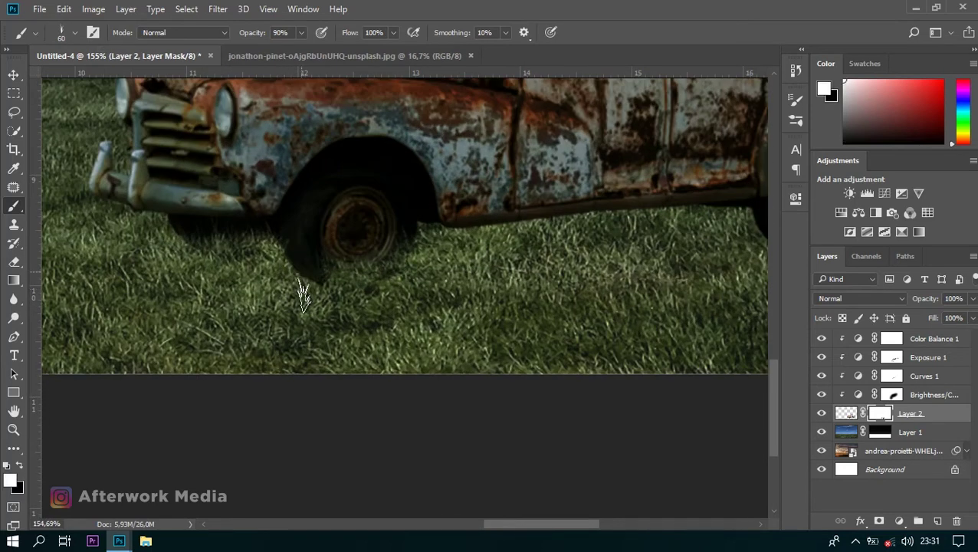
{"action": "scroll", "coordinate": [389, 255], "scroll_direction": "down", "scroll_amount": 1}
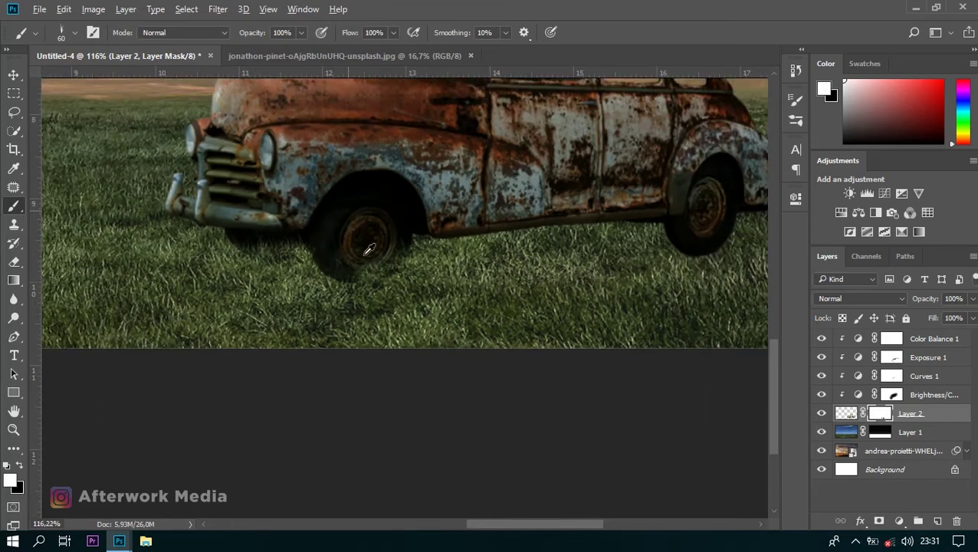
{"action": "scroll", "coordinate": [360, 223], "scroll_direction": "up", "scroll_amount": 2}
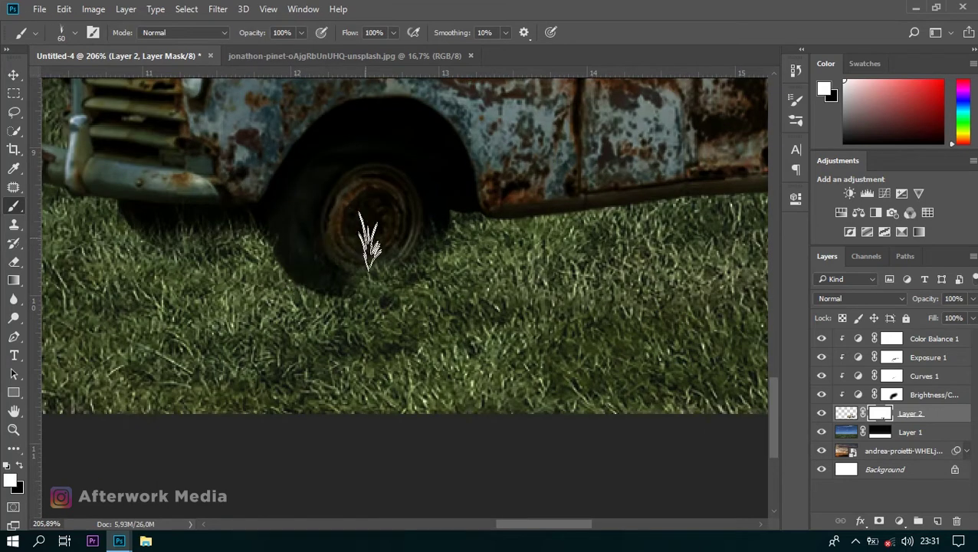
{"action": "key", "text": "x"}
{"action": "scroll", "coordinate": [314, 257], "scroll_direction": "down", "scroll_amount": 1}
{"action": "scroll", "coordinate": [312, 254], "scroll_direction": "down", "scroll_amount": 2}
{"action": "scroll", "coordinate": [389, 206], "scroll_direction": "up", "scroll_amount": 2}
{"action": "key", "text": "x"}
{"action": "scroll", "coordinate": [355, 273], "scroll_direction": "down", "scroll_amount": 1}
{"action": "scroll", "coordinate": [355, 273], "scroll_direction": "down", "scroll_amount": 1}
{"action": "scroll", "coordinate": [407, 305], "scroll_direction": "down", "scroll_amount": 1}
{"action": "scroll", "coordinate": [583, 268], "scroll_direction": "up", "scroll_amount": 3}
{"action": "key", "text": "x"}
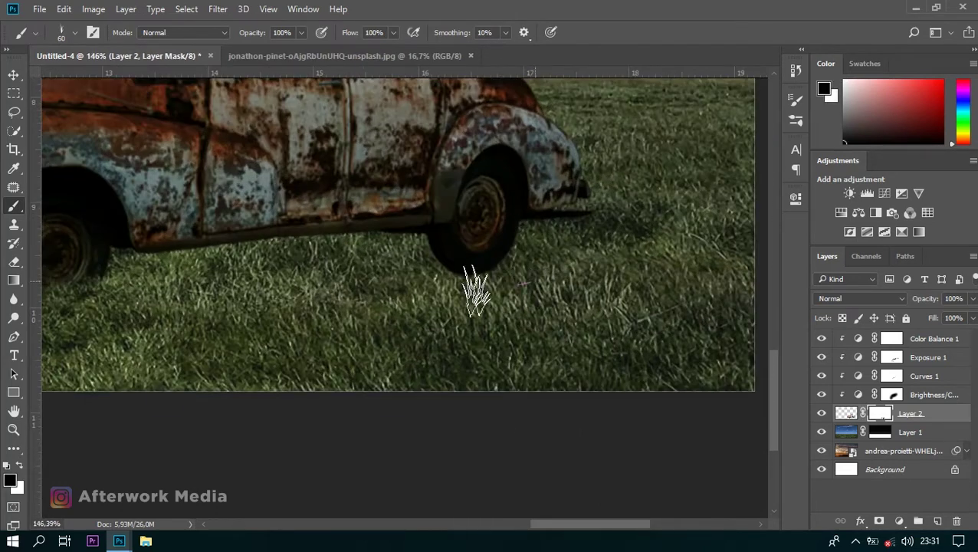
{"action": "scroll", "coordinate": [512, 259], "scroll_direction": "down", "scroll_amount": 1}
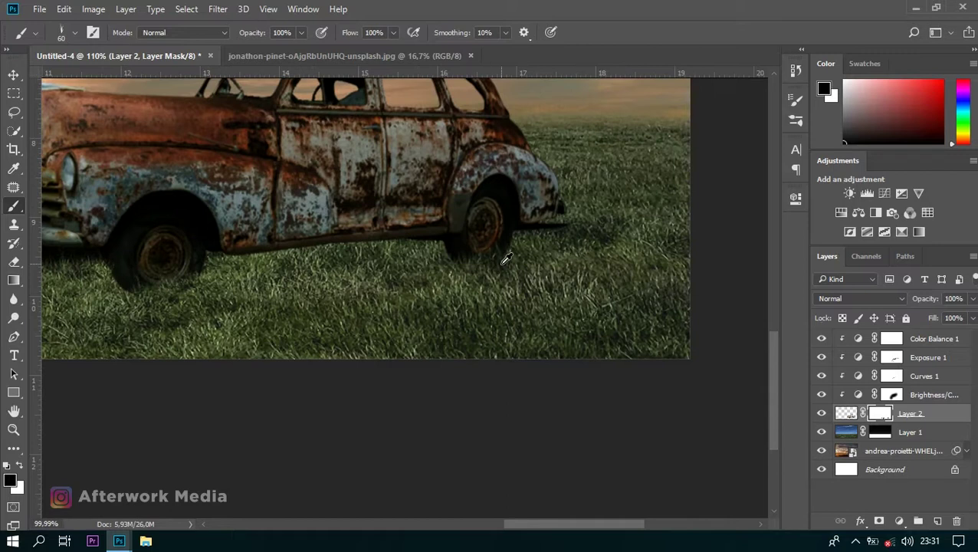
{"action": "scroll", "coordinate": [564, 246], "scroll_direction": "up", "scroll_amount": 2}
{"action": "scroll", "coordinate": [555, 251], "scroll_direction": "down", "scroll_amount": 1}
{"action": "scroll", "coordinate": [389, 294], "scroll_direction": "down", "scroll_amount": 1}
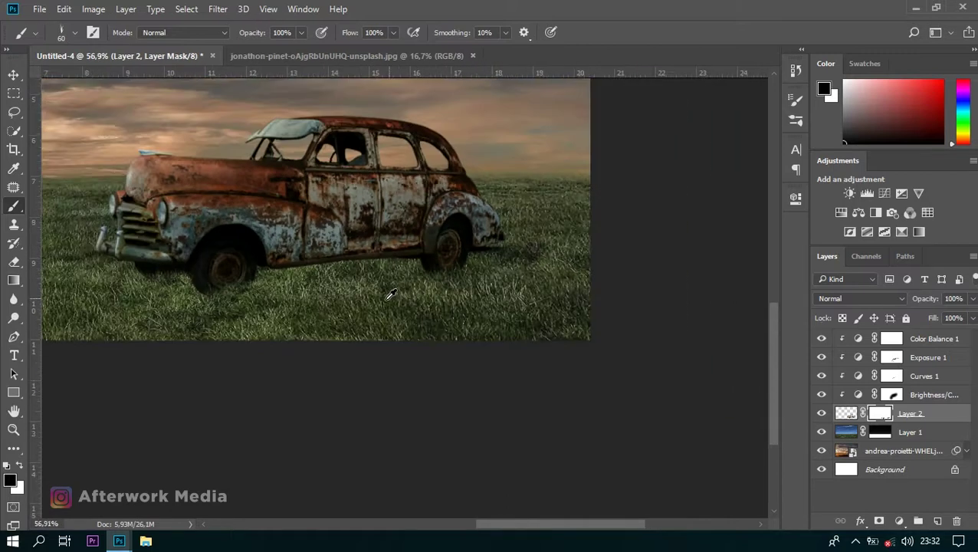
{"action": "scroll", "coordinate": [399, 342], "scroll_direction": "down", "scroll_amount": 1}
{"action": "scroll", "coordinate": [603, 473], "scroll_direction": "up", "scroll_amount": 1}
{"action": "scroll", "coordinate": [537, 470], "scroll_direction": "down", "scroll_amount": 1}
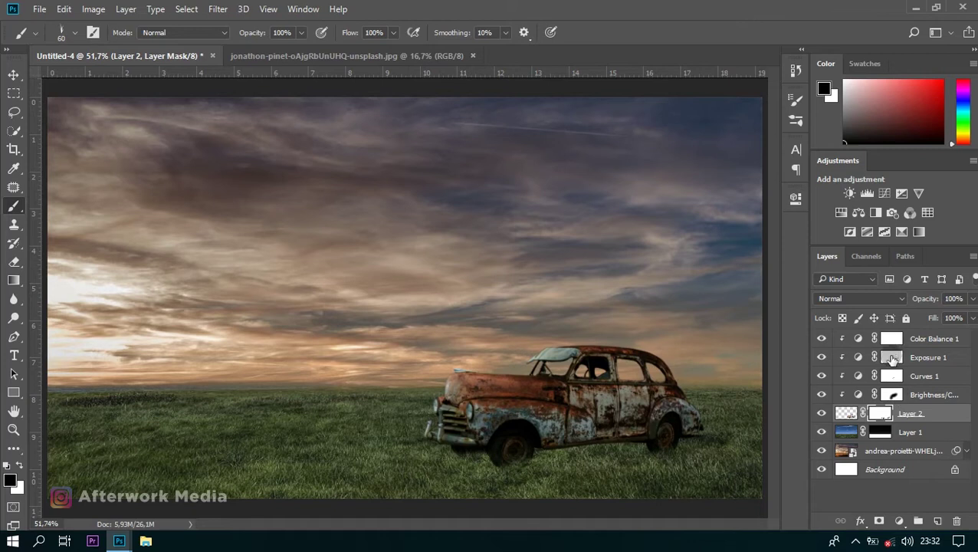
{"action": "left_click", "coordinate": [892, 357]}
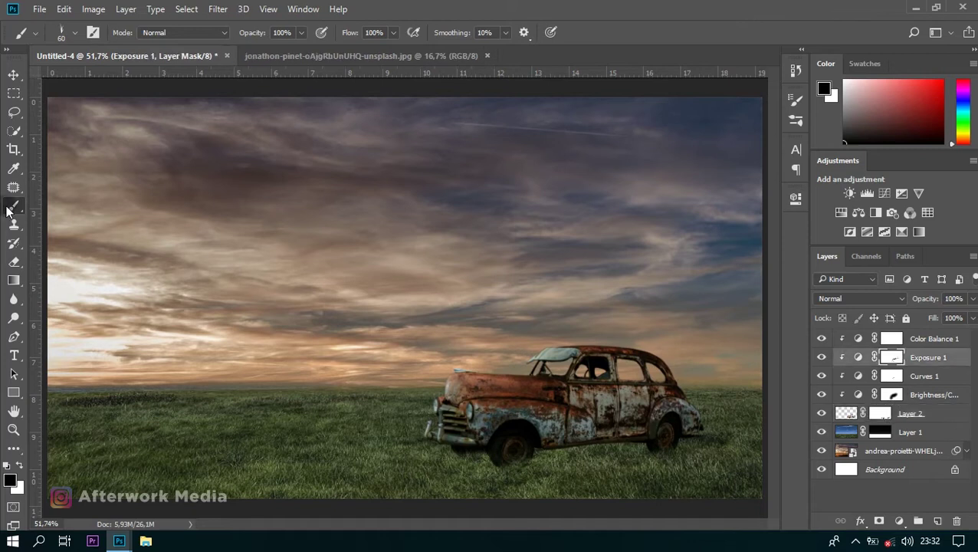
- Enlarge the brush to size 89
{"action": "right_click", "coordinate": [258, 230]}
{"action": "left_click_drag", "start_coordinate": [337, 128], "coordinate": [368, 128]}
{"action": "left_click", "coordinate": [627, 36]}
{"action": "scroll", "coordinate": [542, 387], "scroll_direction": "up", "scroll_amount": 2}
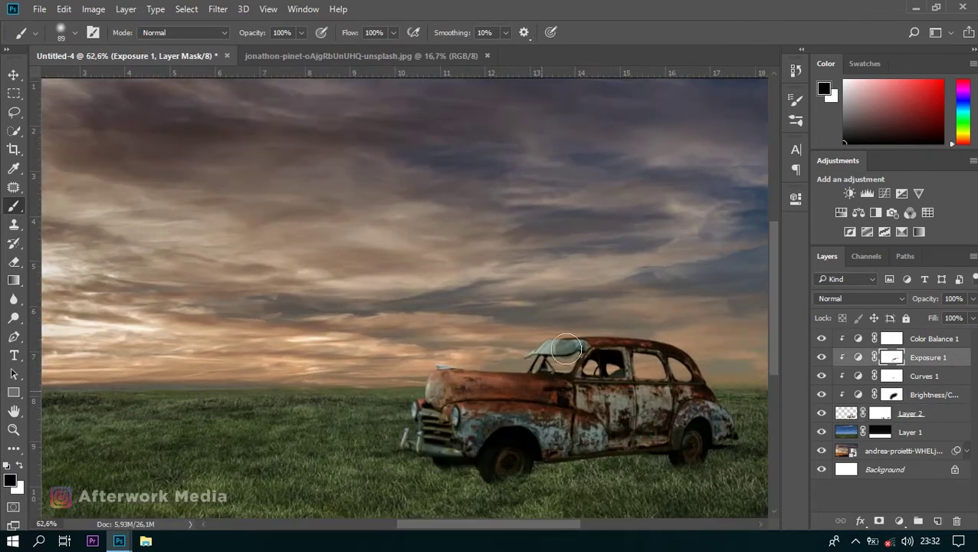
- Paint the Exposure 1 mask along the car's roof and hood edges
{"action": "mouse_move", "coordinate": [525, 340]}
{"action": "left_mouse_down"}
{"action": "mouse_move", "coordinate": [572, 321]}
{"action": "mouse_move", "coordinate": [640, 327]}
{"action": "mouse_move", "coordinate": [546, 338]}
{"action": "mouse_move", "coordinate": [448, 376]}
{"action": "mouse_move", "coordinate": [469, 355]}
{"action": "mouse_move", "coordinate": [442, 396]}
{"action": "left_mouse_up"}
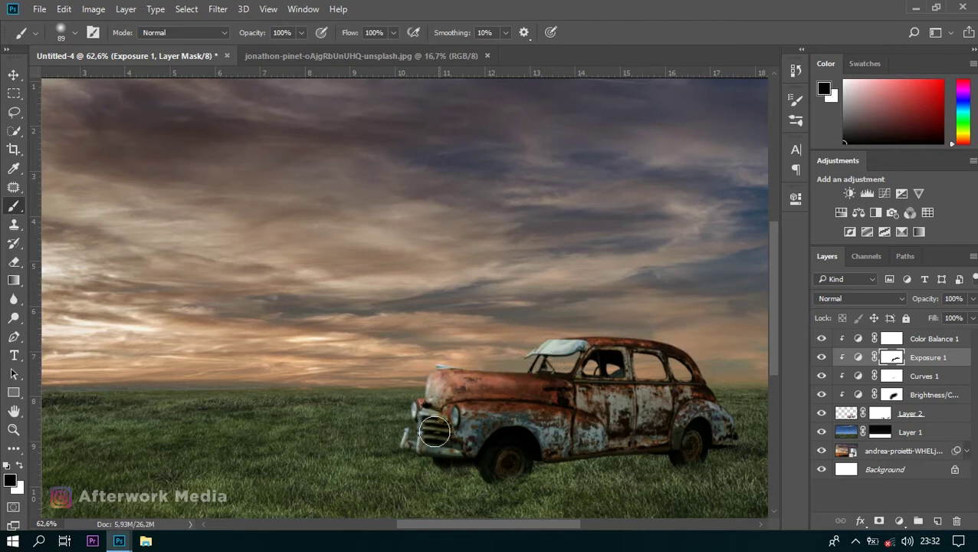
{"action": "scroll", "coordinate": [399, 332], "scroll_direction": "down", "scroll_amount": 2}
{"action": "scroll", "coordinate": [398, 331], "scroll_direction": "down", "scroll_amount": 1}
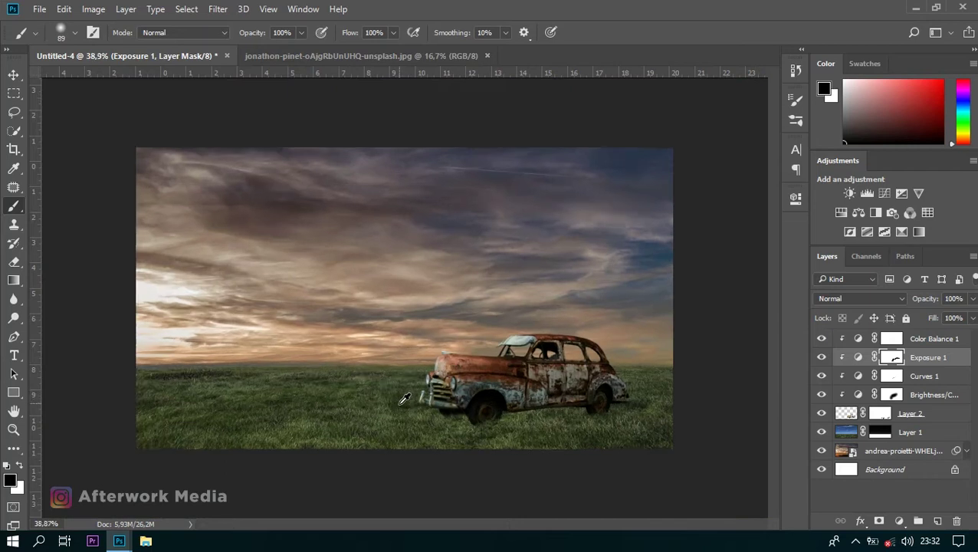
{"action": "scroll", "coordinate": [399, 331], "scroll_direction": "up", "scroll_amount": 2}
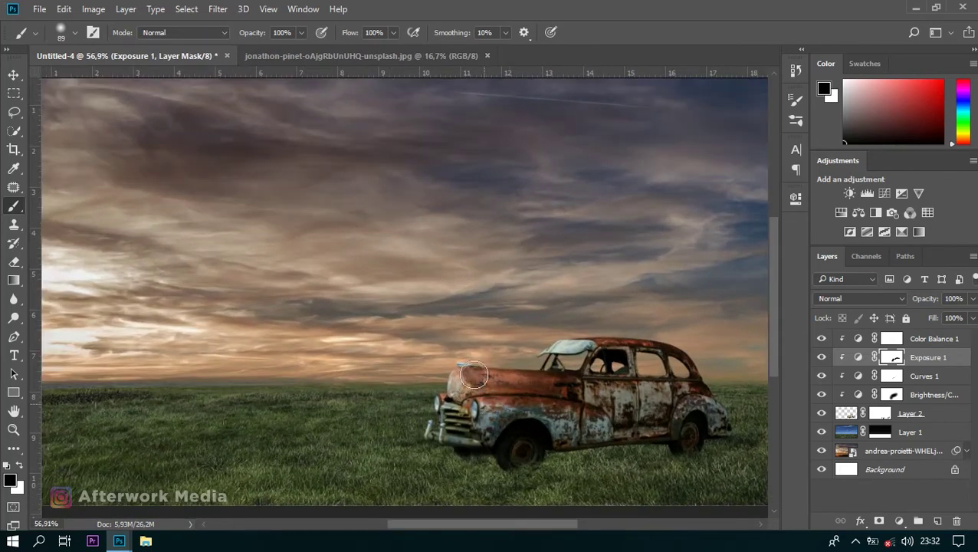
{"action": "scroll", "coordinate": [434, 364], "scroll_direction": "down", "scroll_amount": 1}
{"action": "scroll", "coordinate": [490, 374], "scroll_direction": "up", "scroll_amount": 2}
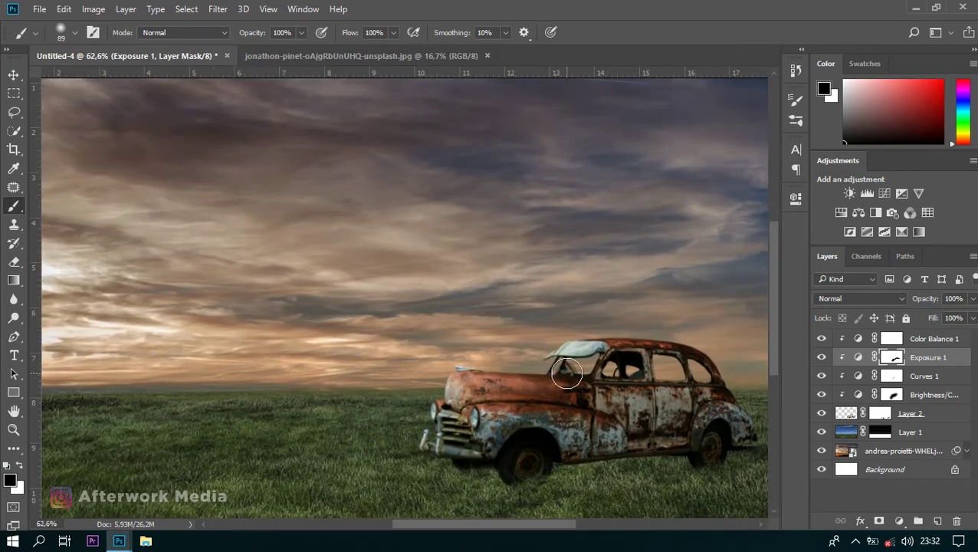
{"action": "scroll", "coordinate": [408, 364], "scroll_direction": "down", "scroll_amount": 2}
{"action": "scroll", "coordinate": [479, 472], "scroll_direction": "up", "scroll_amount": 2}
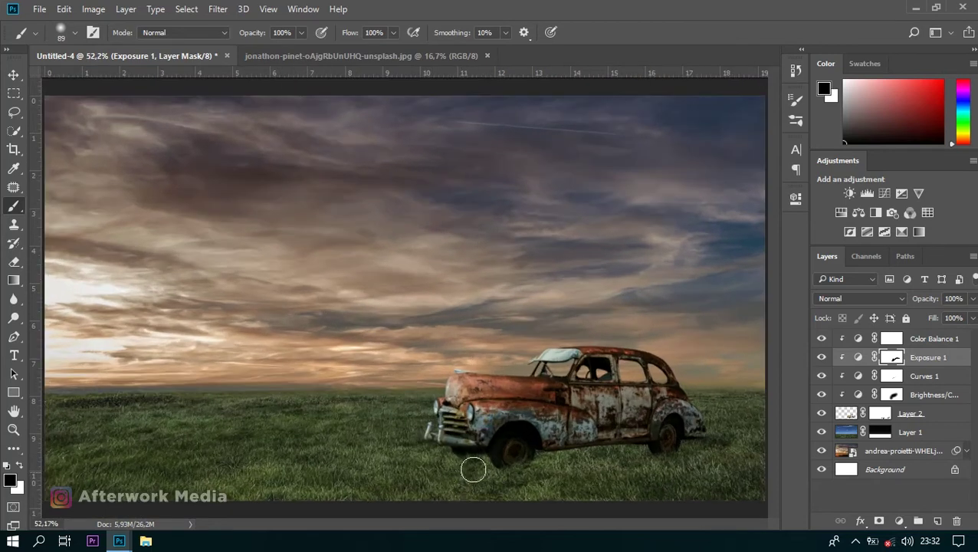
{"action": "scroll", "coordinate": [470, 472], "scroll_direction": "down", "scroll_amount": 1}
{"action": "left_click", "coordinate": [903, 339]}
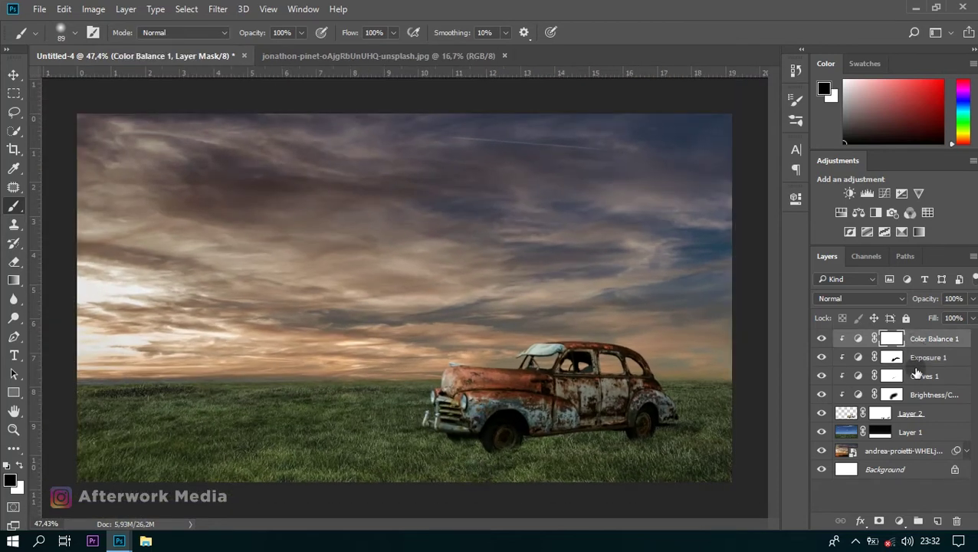
- Group the car layer and its adjustment layers into a new group
{"action": "left_click", "coordinate": [914, 424], "text": "shift"}
{"action": "right_click", "coordinate": [909, 418]}
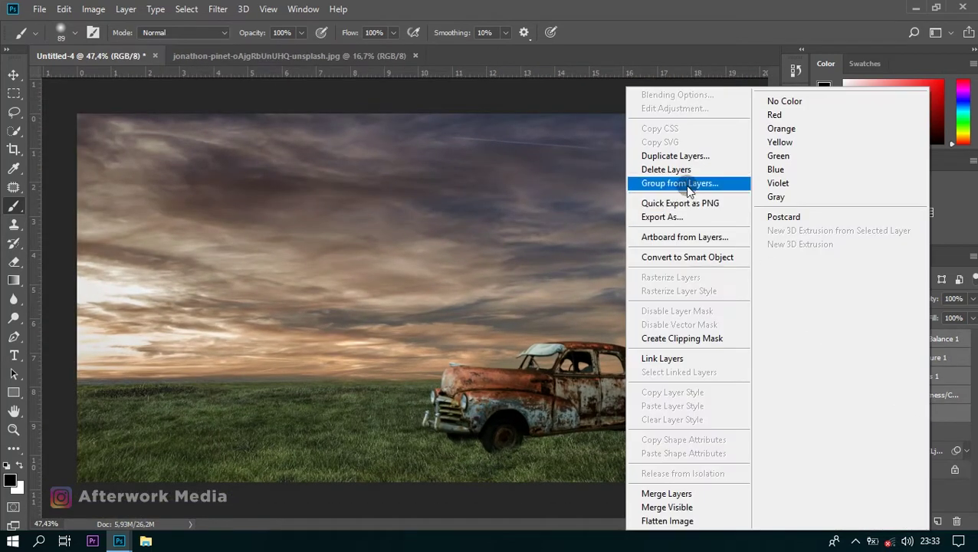
{"action": "left_click", "coordinate": [690, 188]}
{"action": "left_click", "coordinate": [605, 181]}
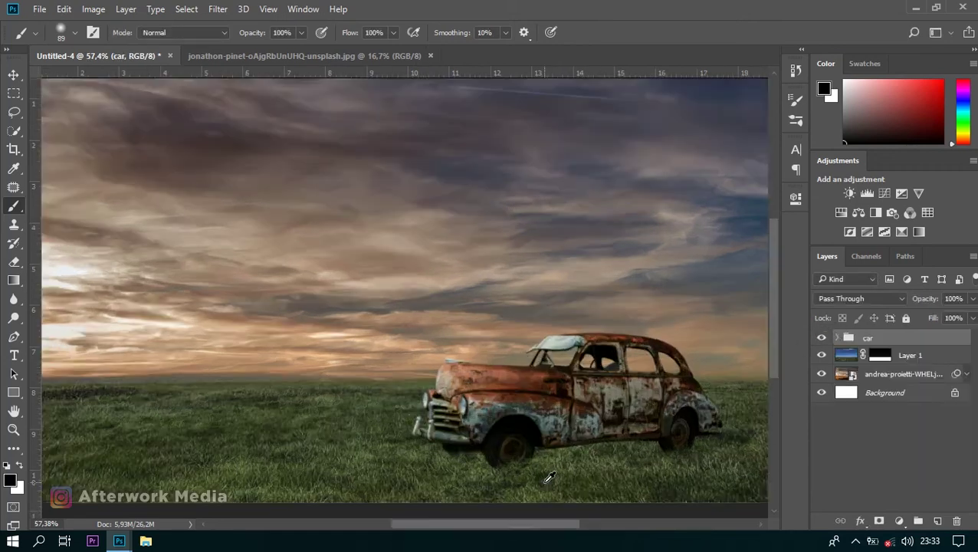
{"action": "scroll", "coordinate": [485, 496], "scroll_direction": "down", "scroll_amount": 2}
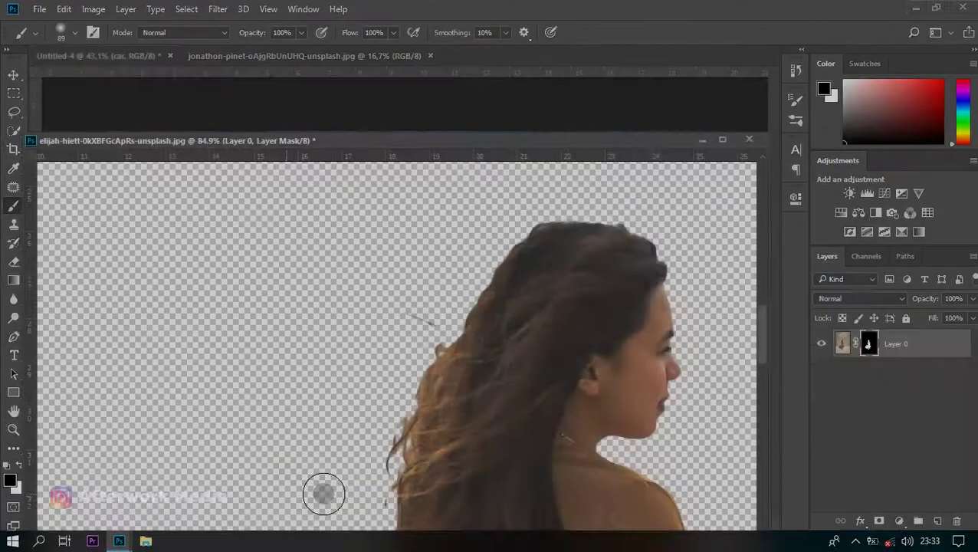
- Drag the woman cutout from her document into the composite
{"action": "key", "text": "v"}
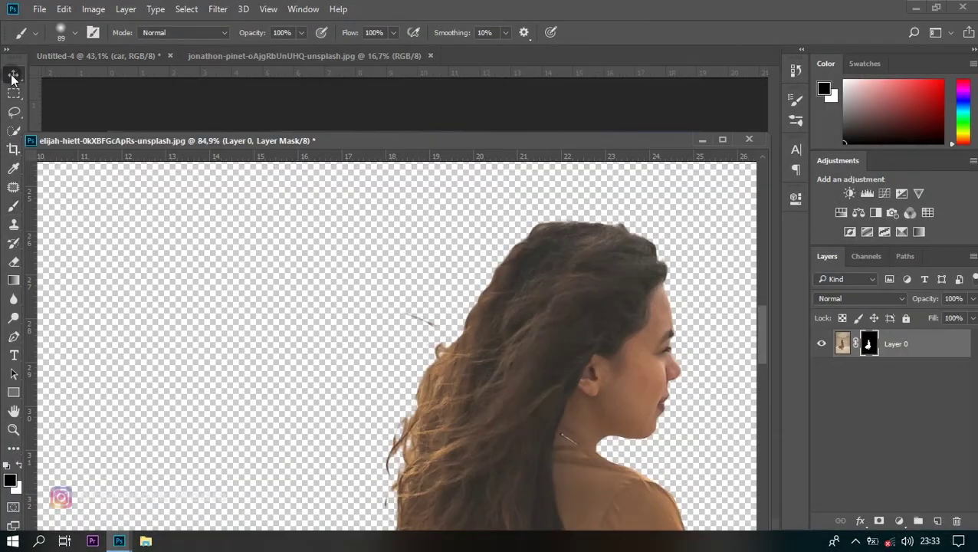
{"action": "mouse_move", "coordinate": [463, 143]}
{"action": "left_mouse_down"}
{"action": "mouse_move", "coordinate": [817, 207]}
{"action": "mouse_move", "coordinate": [805, 107]}
{"action": "left_mouse_up"}
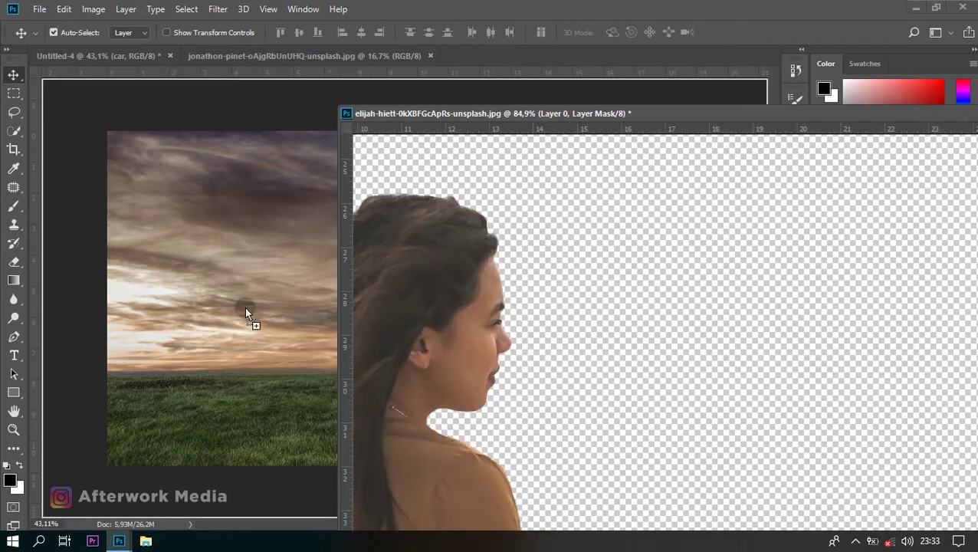
{"action": "left_click_drag", "start_coordinate": [823, 310], "coordinate": [245, 332]}
{"action": "left_click_drag", "start_coordinate": [719, 143], "coordinate": [415, 139]}
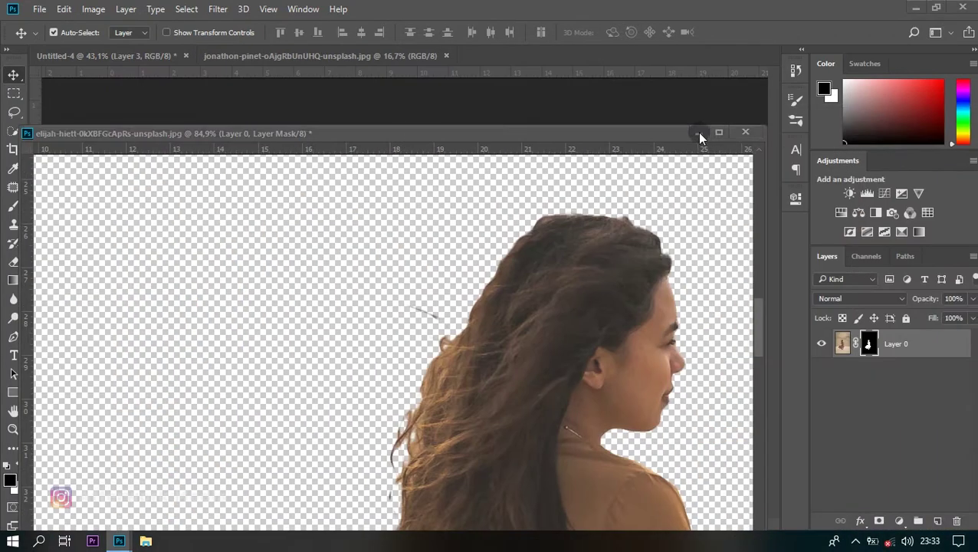
{"action": "left_click", "coordinate": [699, 133]}
{"action": "left_click", "coordinate": [887, 347]}
- Scale the woman down to about 16% and place her on the grass left of the car
{"action": "key", "text": "ctrl+t"}
{"action": "scroll", "coordinate": [393, 322], "scroll_direction": "down", "scroll_amount": 2}
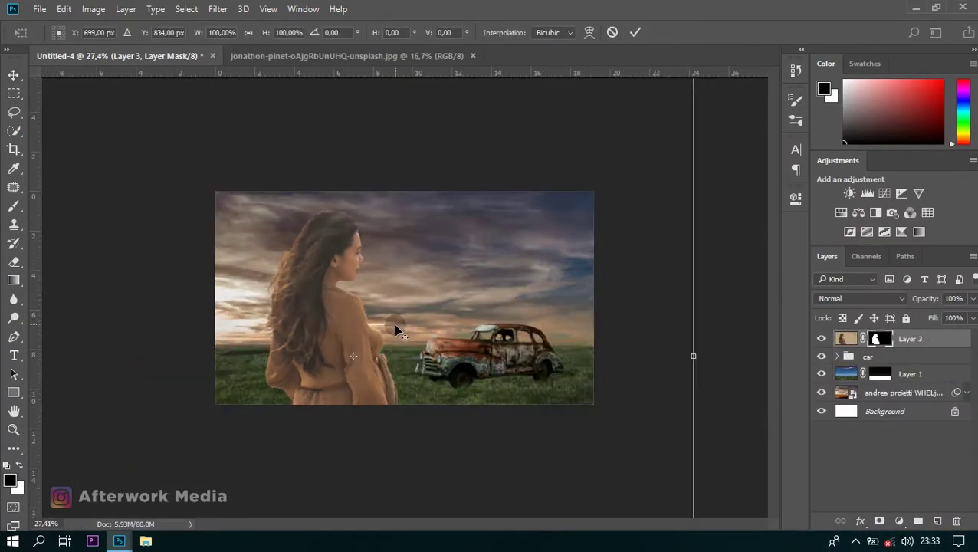
{"action": "scroll", "coordinate": [394, 322], "scroll_direction": "down", "scroll_amount": 2}
{"action": "scroll", "coordinate": [433, 376], "scroll_direction": "down", "scroll_amount": 1}
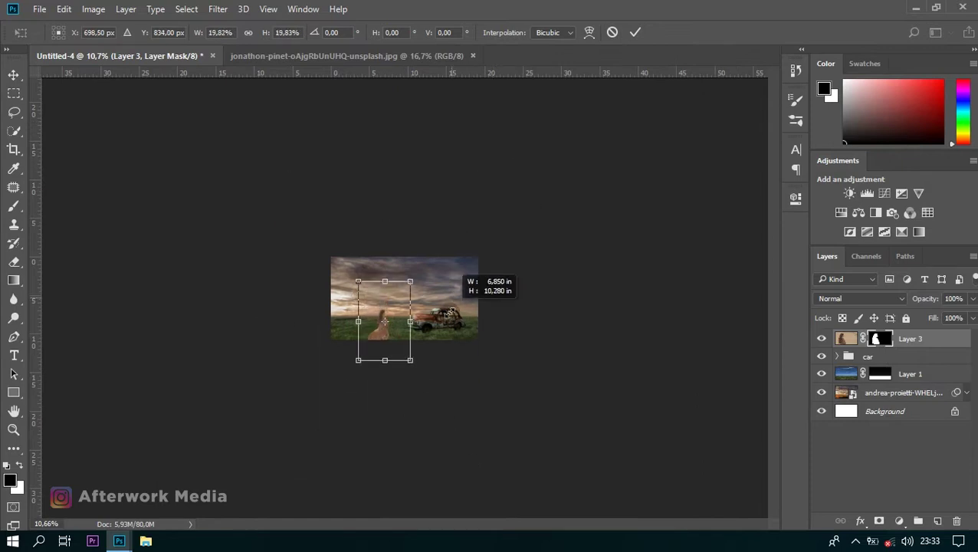
{"action": "left_click_drag", "start_coordinate": [520, 121], "coordinate": [452, 322]}
{"action": "scroll", "coordinate": [401, 374], "scroll_direction": "up", "scroll_amount": 2}
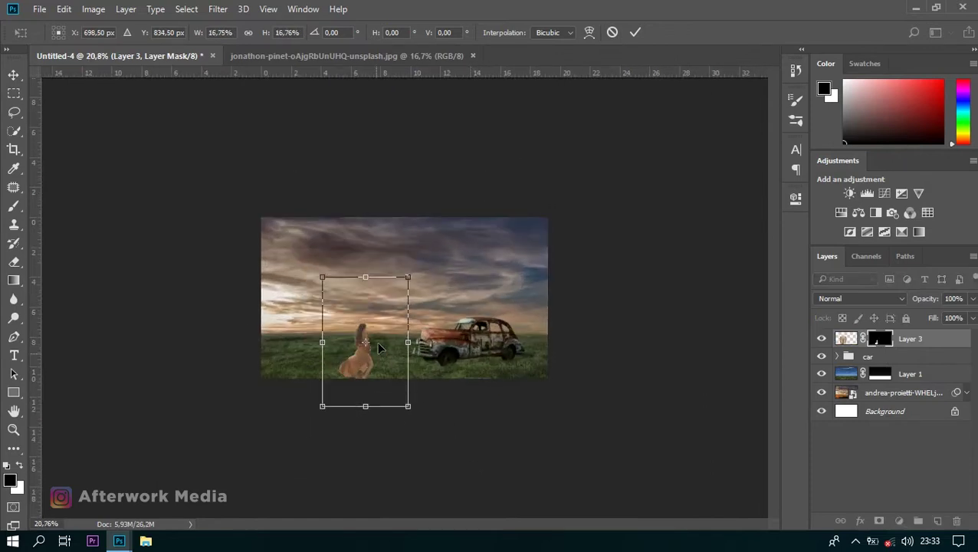
{"action": "left_click_drag", "start_coordinate": [376, 356], "coordinate": [485, 345]}
{"action": "left_click_drag", "start_coordinate": [517, 265], "coordinate": [519, 269]}
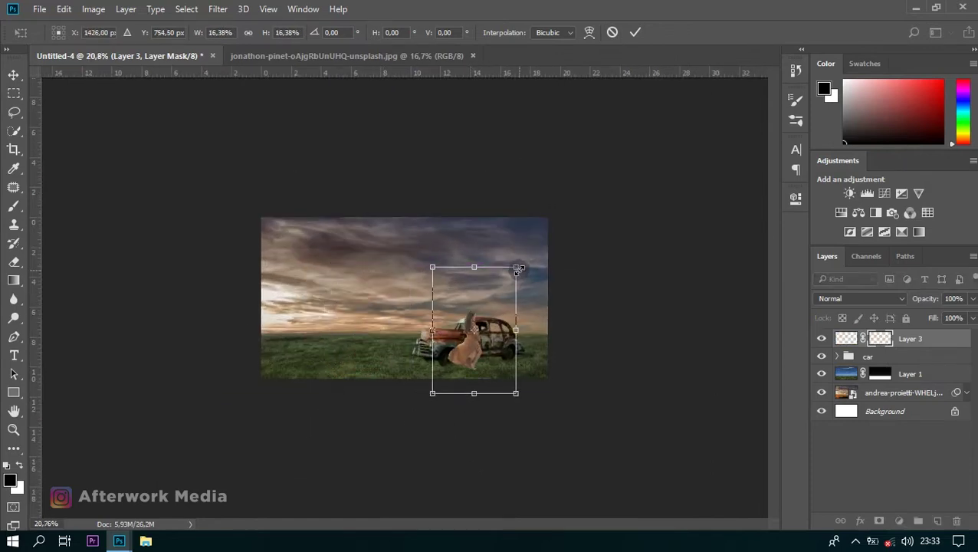
{"action": "left_click", "coordinate": [635, 32]}
{"action": "left_click_drag", "start_coordinate": [488, 353], "coordinate": [382, 353]}
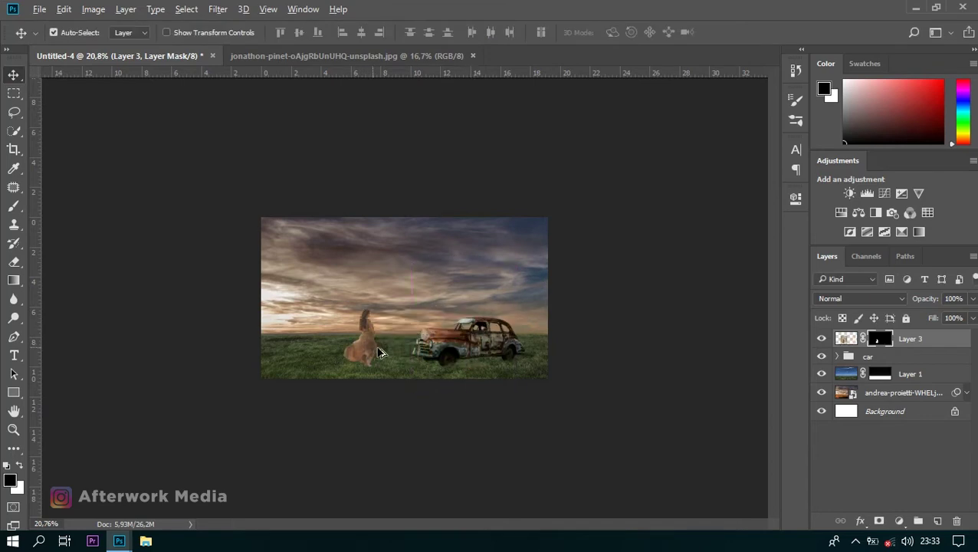
- Nudge the woman lower and scale her slightly smaller with Free Transform
{"action": "scroll", "coordinate": [382, 353], "scroll_direction": "up", "scroll_amount": 3}
{"action": "mouse_move", "coordinate": [318, 399]}
{"action": "left_mouse_down"}
{"action": "mouse_move", "coordinate": [328, 413]}
{"action": "mouse_move", "coordinate": [317, 403]}
{"action": "left_mouse_up"}
{"action": "key", "text": "ctrl+t"}
{"action": "left_click_drag", "start_coordinate": [420, 222], "coordinate": [411, 235]}
{"action": "key", "text": "Return"}
{"action": "left_click_drag", "start_coordinate": [319, 381], "coordinate": [325, 406]}
- Switch the selection tool from Lasso to Polygonal Lasso
{"action": "scroll", "coordinate": [309, 458], "scroll_direction": "up", "scroll_amount": 4}
{"action": "scroll", "coordinate": [439, 393], "scroll_direction": "down", "scroll_amount": 1}
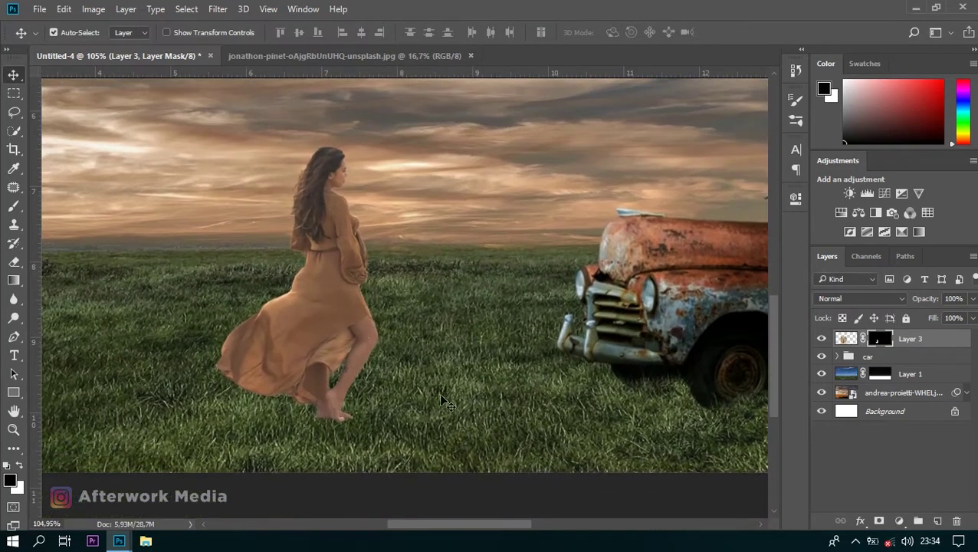
{"action": "scroll", "coordinate": [343, 354], "scroll_direction": "up", "scroll_amount": 2}
{"action": "scroll", "coordinate": [349, 360], "scroll_direction": "up", "scroll_amount": 2}
{"action": "scroll", "coordinate": [353, 360], "scroll_direction": "up", "scroll_amount": 3}
{"action": "scroll", "coordinate": [354, 360], "scroll_direction": "up", "scroll_amount": 2}
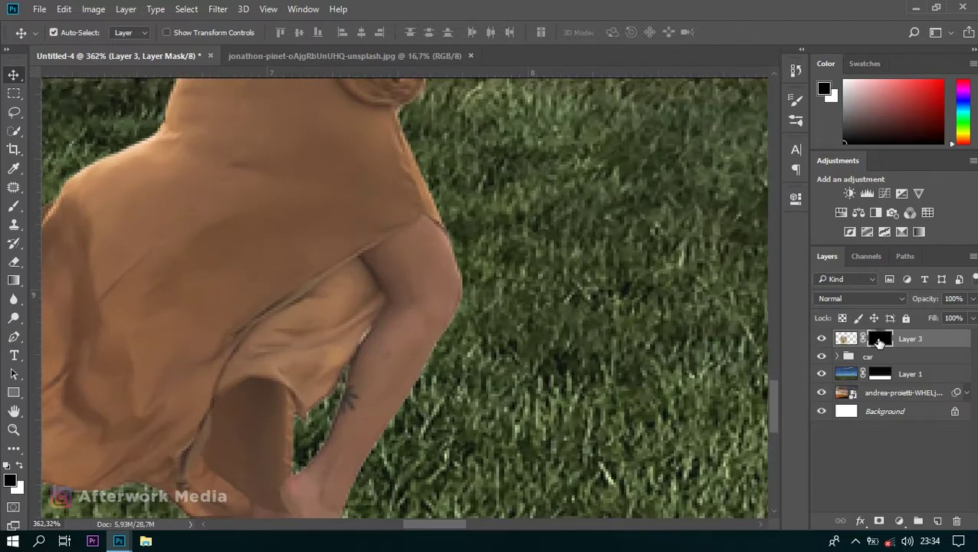
{"action": "left_click", "coordinate": [13, 114]}
{"action": "scroll", "coordinate": [384, 331], "scroll_direction": "up", "scroll_amount": 1}
{"action": "right_click", "coordinate": [17, 118]}
{"action": "left_click", "coordinate": [76, 126]}
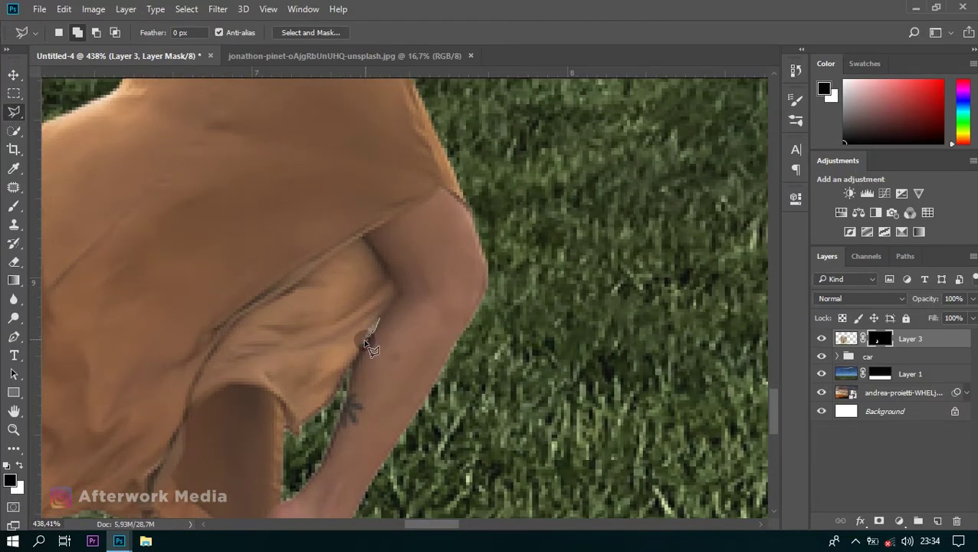
- Set up a small brush at size 10 with black as the painting colour
{"action": "key", "text": "x"}
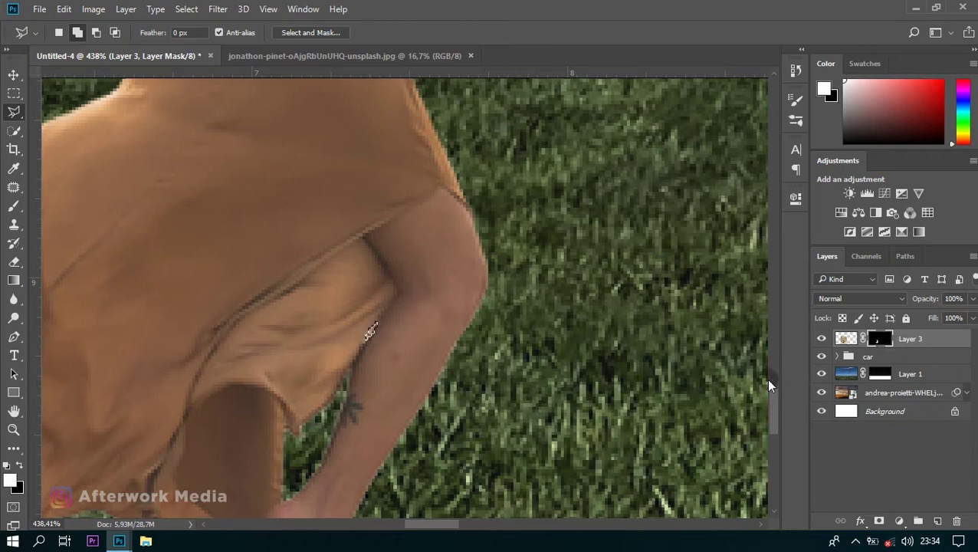
{"action": "scroll", "coordinate": [365, 385], "scroll_direction": "down", "scroll_amount": 2}
{"action": "left_click_drag", "start_coordinate": [365, 385], "coordinate": [338, 360]}
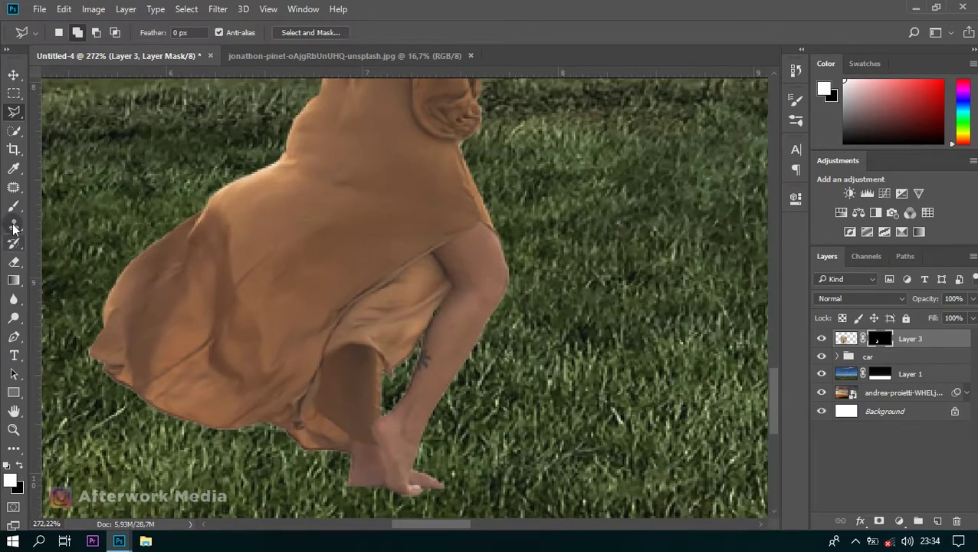
{"action": "key", "text": "b"}
{"action": "right_click", "coordinate": [322, 253]}
{"action": "double_click", "coordinate": [391, 260]}
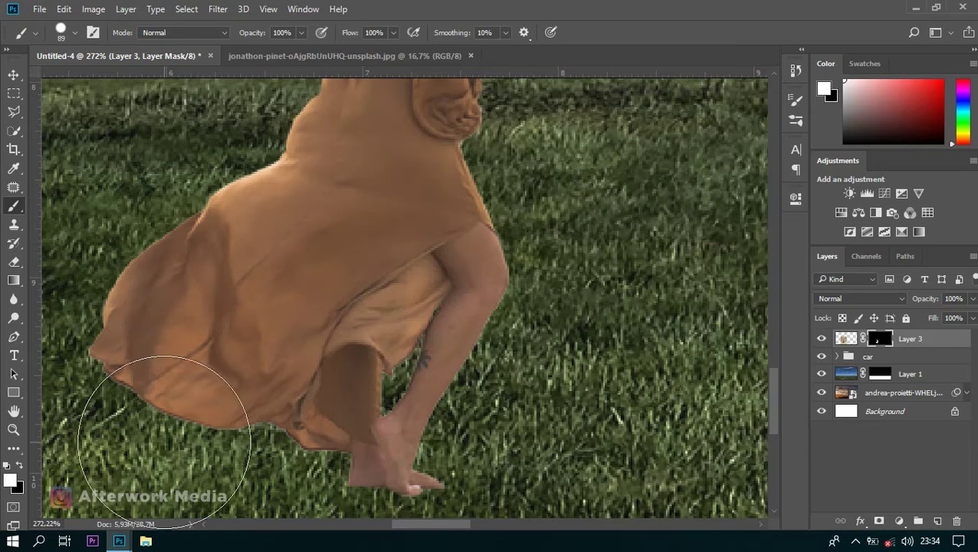
{"action": "key", "text": "bracketleft"}
{"action": "key", "text": "bracketleft"}
{"action": "key", "text": "bracketleft"}
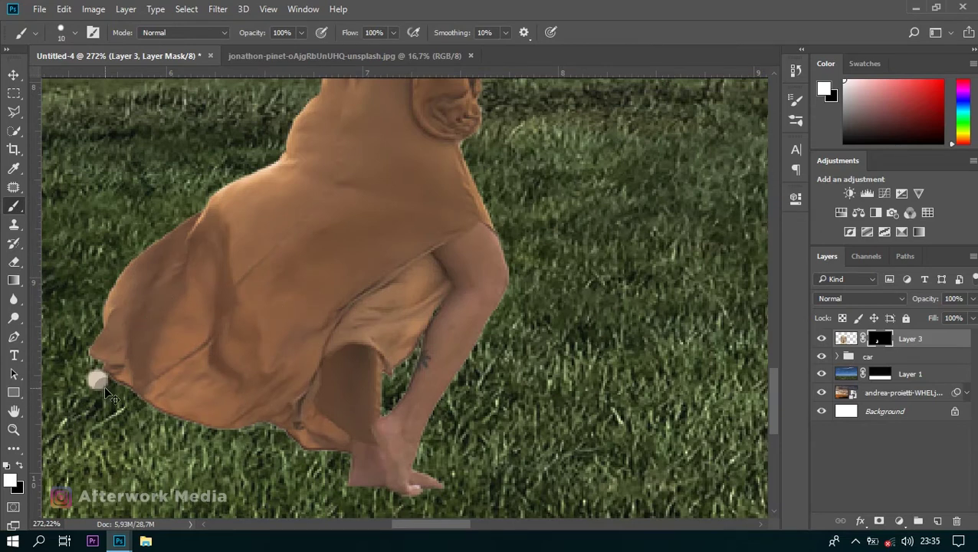
{"action": "key", "text": "x"}
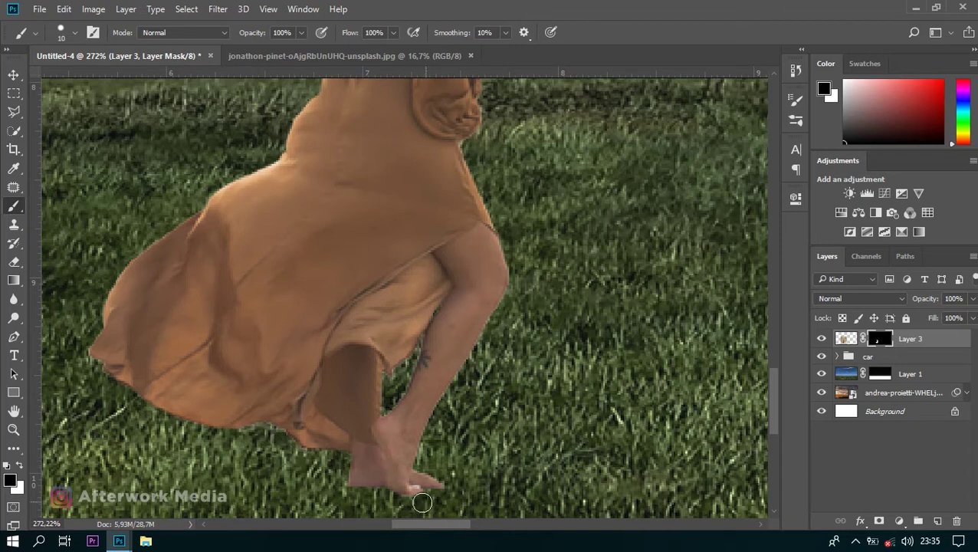
- Paint black on Layer 3's mask along the dress edge, then check the head, legs and feet
{"action": "scroll", "coordinate": [426, 418], "scroll_direction": "down", "scroll_amount": 5}
{"action": "scroll", "coordinate": [388, 199], "scroll_direction": "up", "scroll_amount": 6}
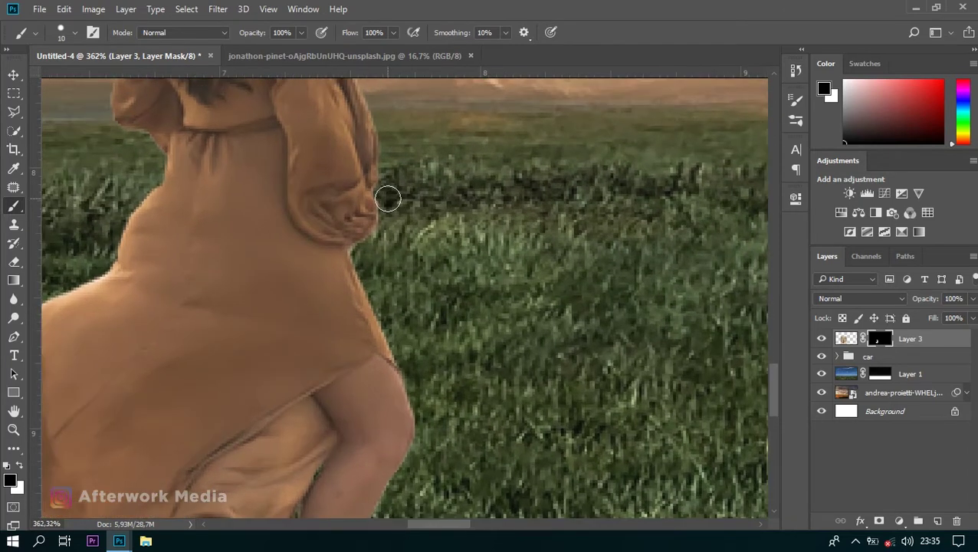
{"action": "left_click_drag", "start_coordinate": [391, 200], "coordinate": [364, 255]}
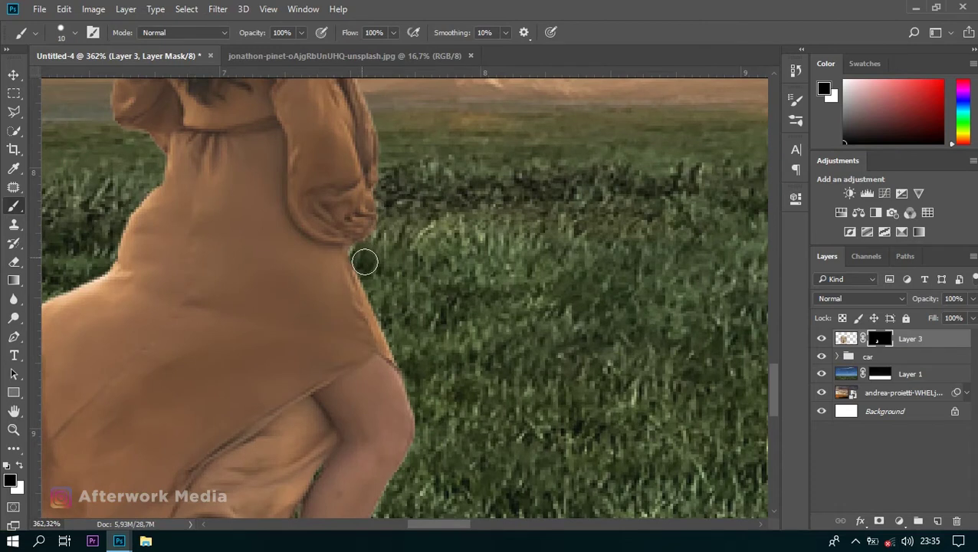
{"action": "mouse_move", "coordinate": [240, 270]}
{"action": "left_mouse_down"}
{"action": "mouse_move", "coordinate": [378, 393]}
{"action": "mouse_move", "coordinate": [366, 418]}
{"action": "mouse_move", "coordinate": [255, 319]}
{"action": "left_mouse_up"}
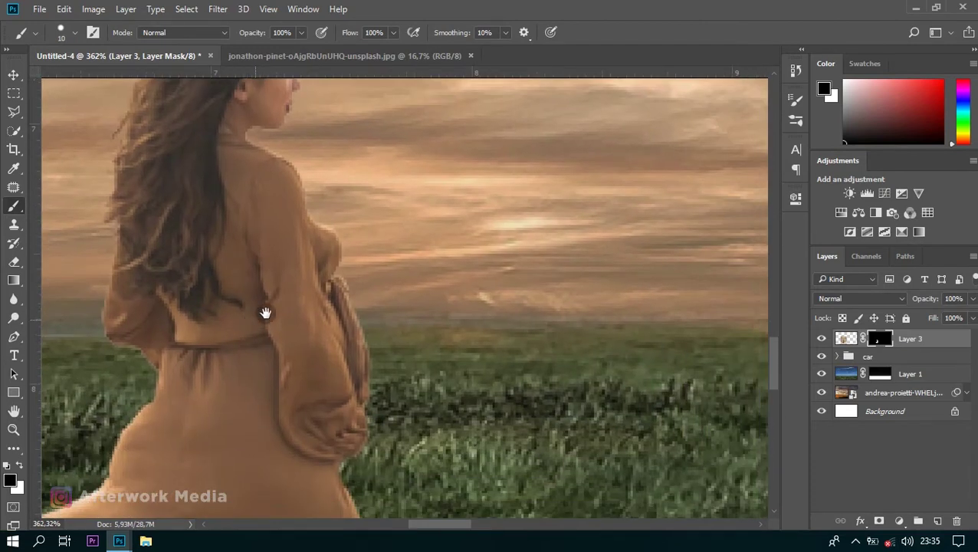
{"action": "scroll", "coordinate": [317, 271], "scroll_direction": "up", "scroll_amount": 3}
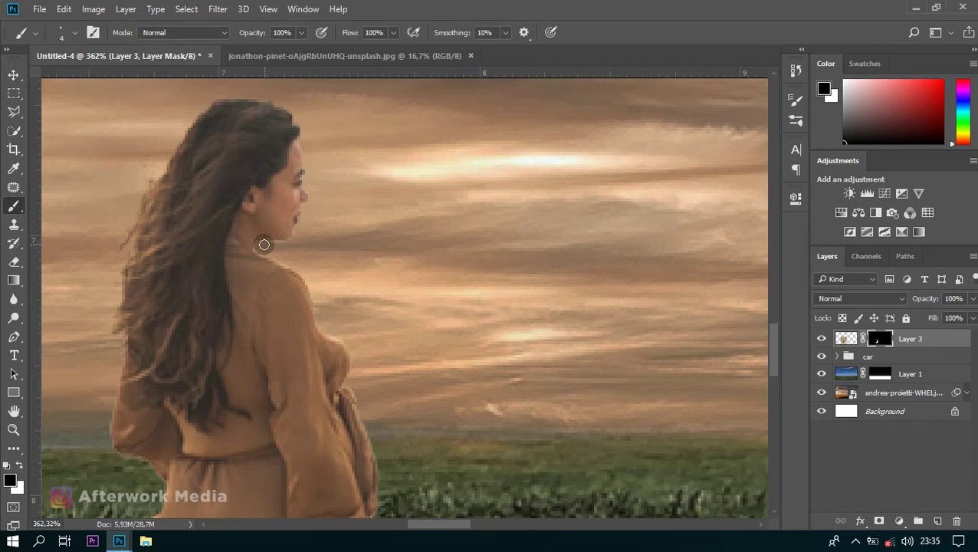
{"action": "scroll", "coordinate": [382, 238], "scroll_direction": "down", "scroll_amount": 3}
{"action": "scroll", "coordinate": [339, 268], "scroll_direction": "down", "scroll_amount": 3}
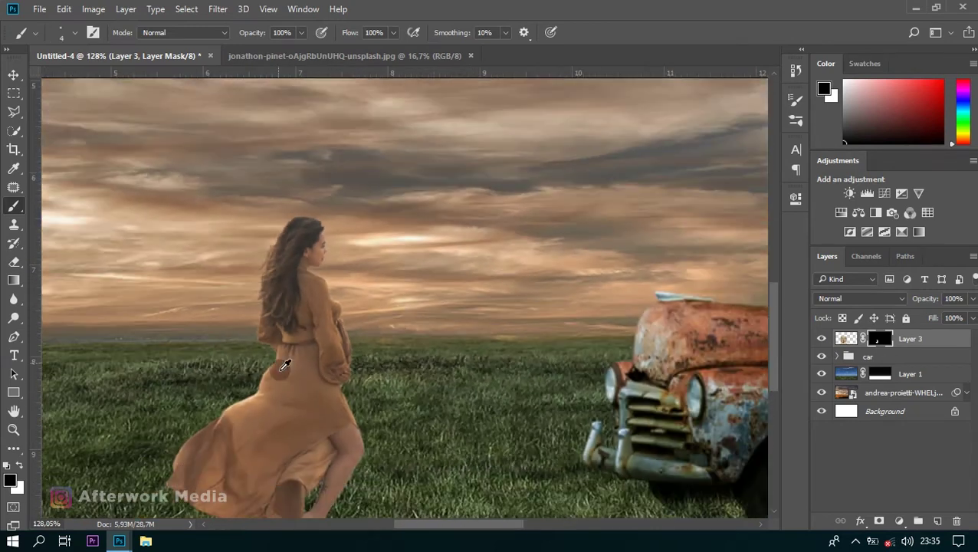
{"action": "scroll", "coordinate": [343, 500], "scroll_direction": "down", "scroll_amount": 3}
{"action": "scroll", "coordinate": [344, 500], "scroll_direction": "up", "scroll_amount": 2}
{"action": "scroll", "coordinate": [344, 500], "scroll_direction": "up", "scroll_amount": 1}
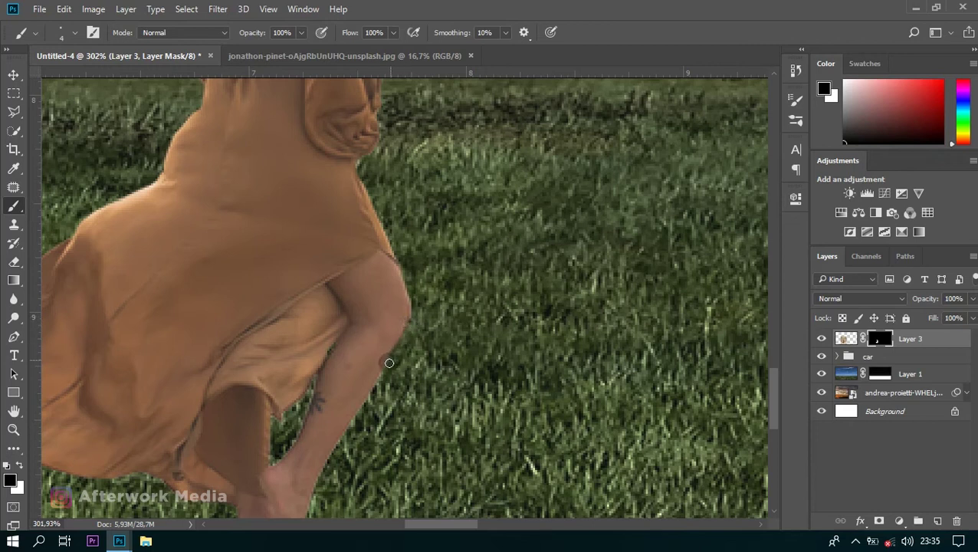
{"action": "left_click_drag", "start_coordinate": [366, 427], "coordinate": [383, 249]}
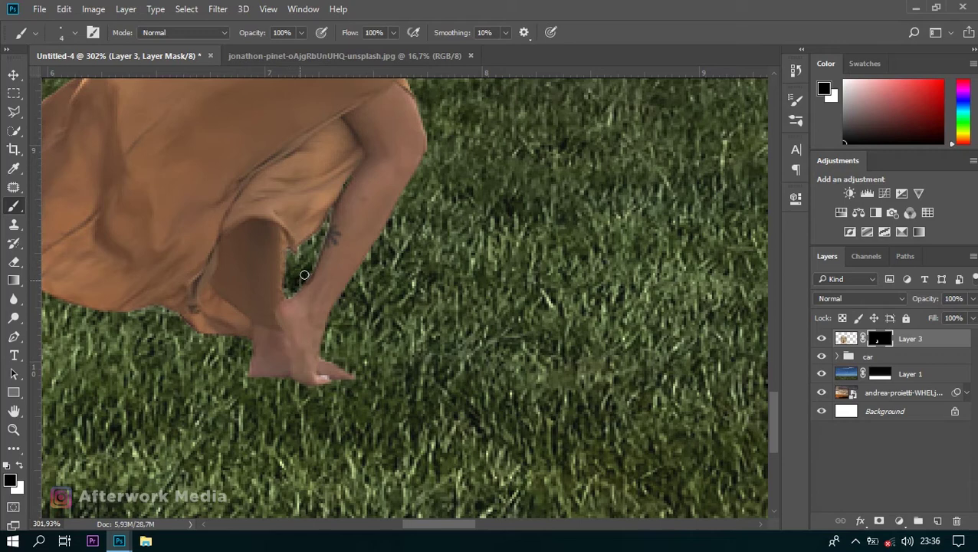
{"action": "scroll", "coordinate": [319, 240], "scroll_direction": "down", "scroll_amount": 3}
{"action": "scroll", "coordinate": [310, 243], "scroll_direction": "down", "scroll_amount": 2}
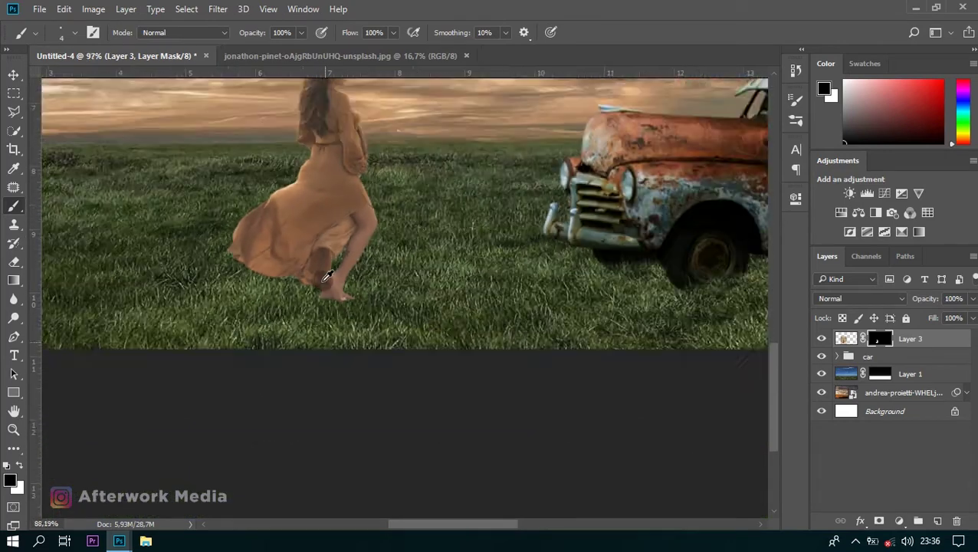
{"action": "scroll", "coordinate": [300, 245], "scroll_direction": "down", "scroll_amount": 1}
{"action": "scroll", "coordinate": [292, 247], "scroll_direction": "down", "scroll_amount": 1}
{"action": "scroll", "coordinate": [299, 399], "scroll_direction": "up", "scroll_amount": 2}
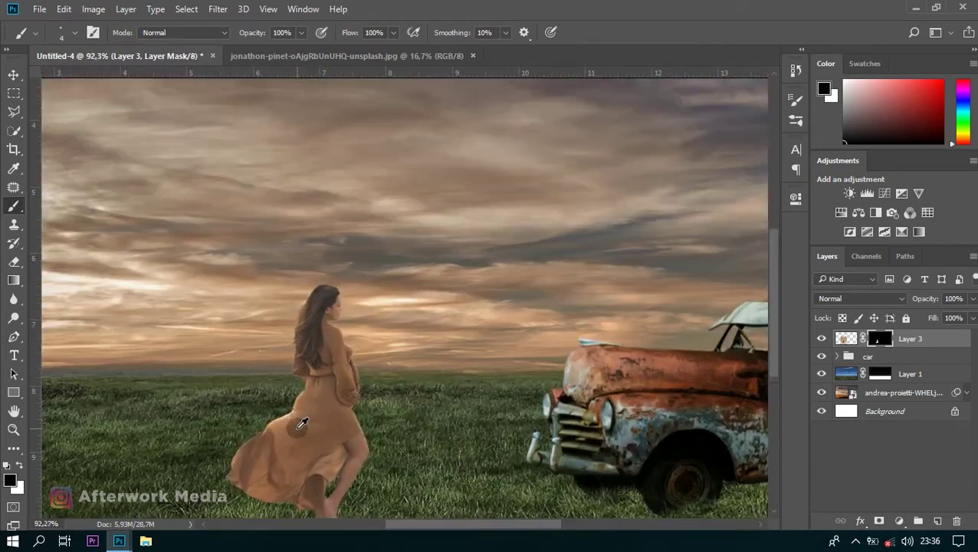
{"action": "scroll", "coordinate": [349, 307], "scroll_direction": "up", "scroll_amount": 1}
{"action": "scroll", "coordinate": [360, 181], "scroll_direction": "up", "scroll_amount": 1}
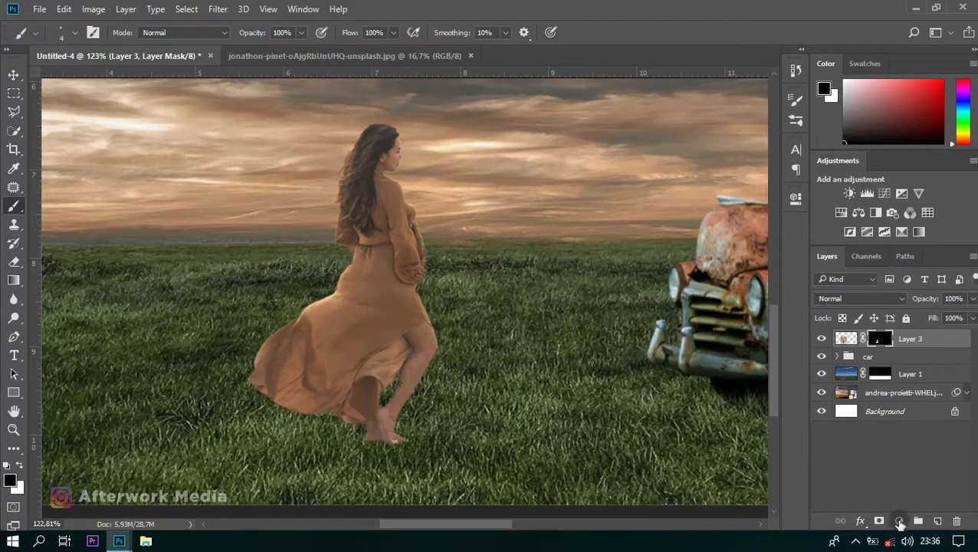
- Clip a Brightness/Contrast layer to the woman's Layer 3 with brightness −66 and contrast 8
{"action": "left_click", "coordinate": [900, 521]}
{"action": "left_click", "coordinate": [859, 264]}
{"action": "left_click", "coordinate": [671, 437]}
{"action": "left_click_drag", "start_coordinate": [673, 272], "coordinate": [642, 277]}
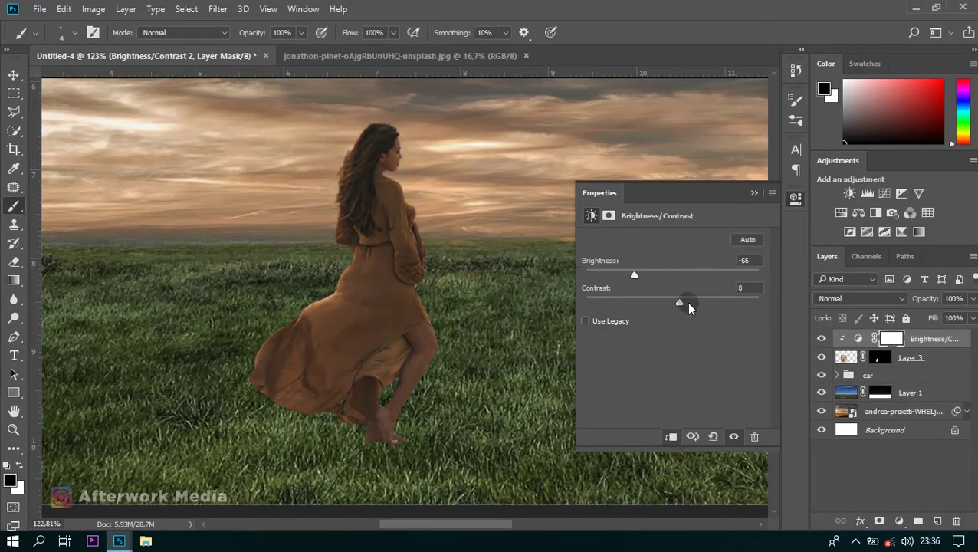
{"action": "left_click", "coordinate": [754, 192]}
{"action": "scroll", "coordinate": [399, 349], "scroll_direction": "down", "scroll_amount": 2}
{"action": "scroll", "coordinate": [399, 349], "scroll_direction": "up", "scroll_amount": 1}
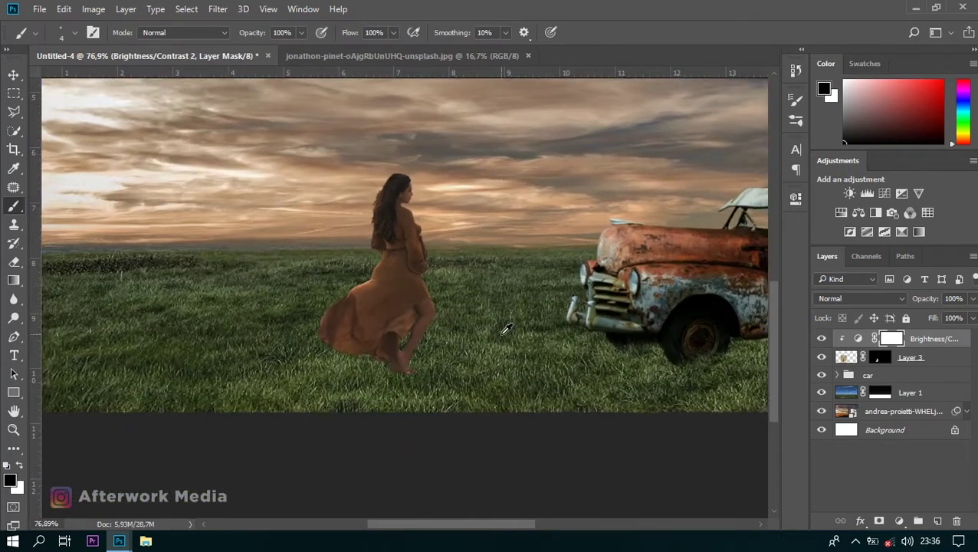
{"action": "scroll", "coordinate": [399, 349], "scroll_direction": "up", "scroll_amount": 1}
{"action": "scroll", "coordinate": [399, 349], "scroll_direction": "down", "scroll_amount": 1}
{"action": "scroll", "coordinate": [399, 349], "scroll_direction": "down", "scroll_amount": 1}
{"action": "left_click", "coordinate": [900, 522]}
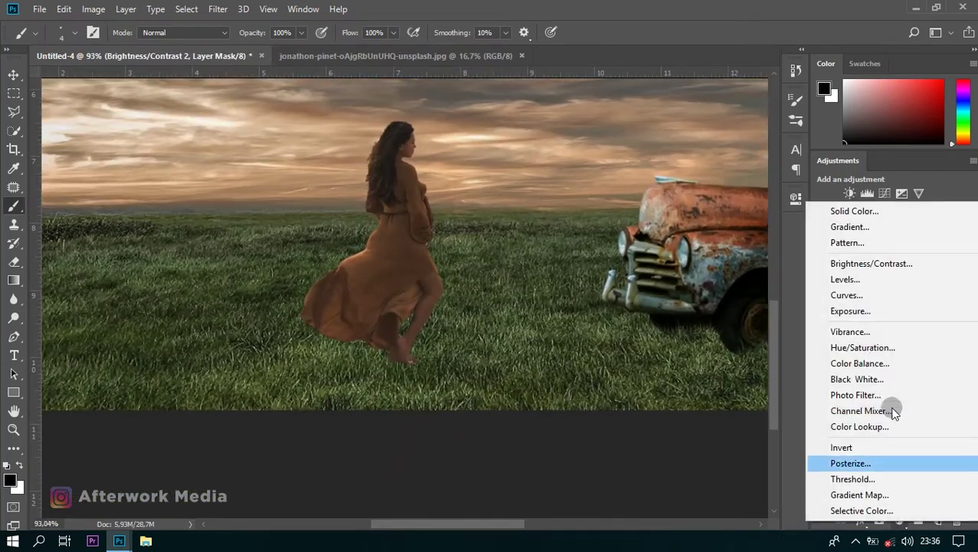
- Add a Hue/Saturation adjustment clipped to the woman with master saturation +17
{"action": "left_click", "coordinate": [843, 351]}
{"action": "left_click", "coordinate": [671, 436]}
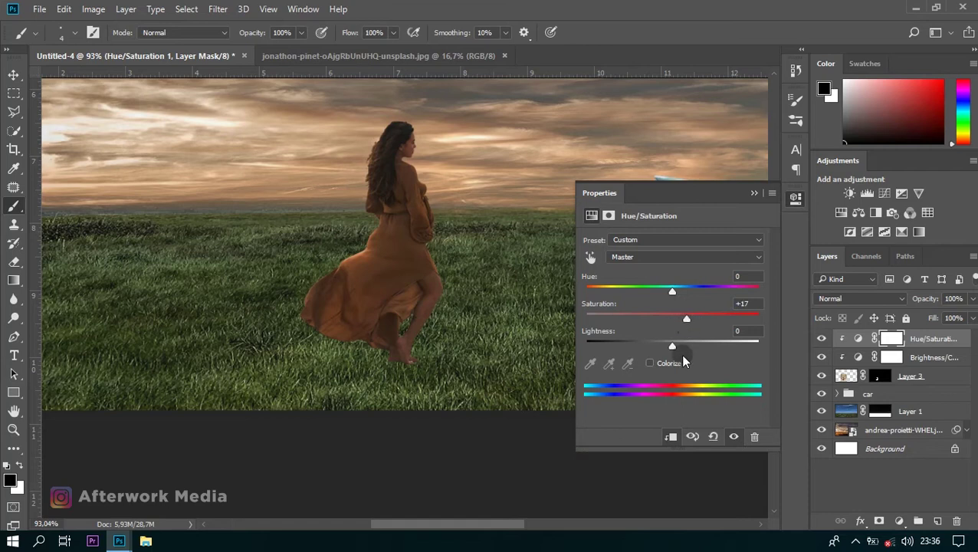
{"action": "left_click_drag", "start_coordinate": [677, 349], "coordinate": [672, 346]}
{"action": "left_click_drag", "start_coordinate": [669, 293], "coordinate": [666, 322]}
- Set the Reds range to saturation −4 and lightness +3, then fit the scene on screen
{"action": "left_click", "coordinate": [659, 257]}
{"action": "left_click", "coordinate": [655, 283]}
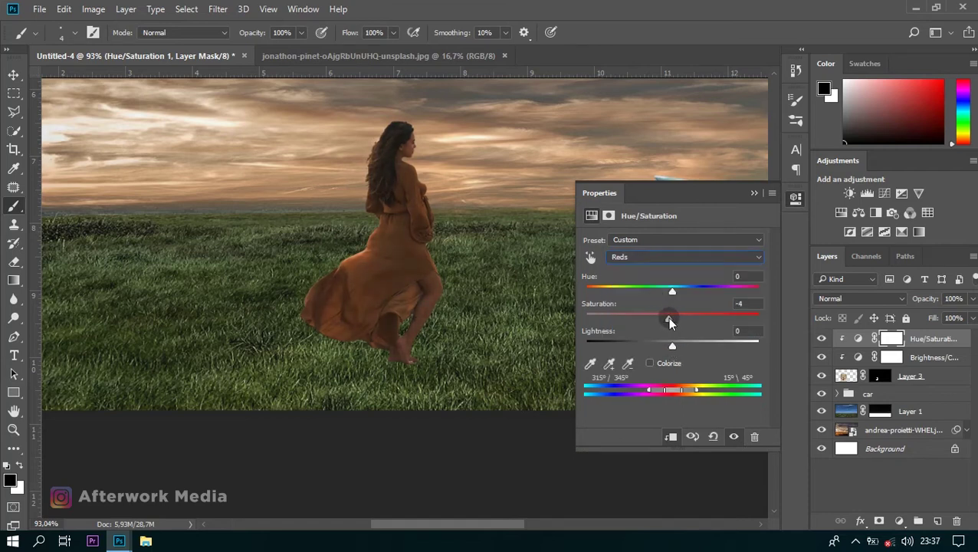
{"action": "left_click_drag", "start_coordinate": [666, 292], "coordinate": [672, 292]}
{"action": "left_click_drag", "start_coordinate": [672, 346], "coordinate": [662, 347]}
{"action": "left_click", "coordinate": [754, 194]}
{"action": "key", "text": "ctrl+0"}
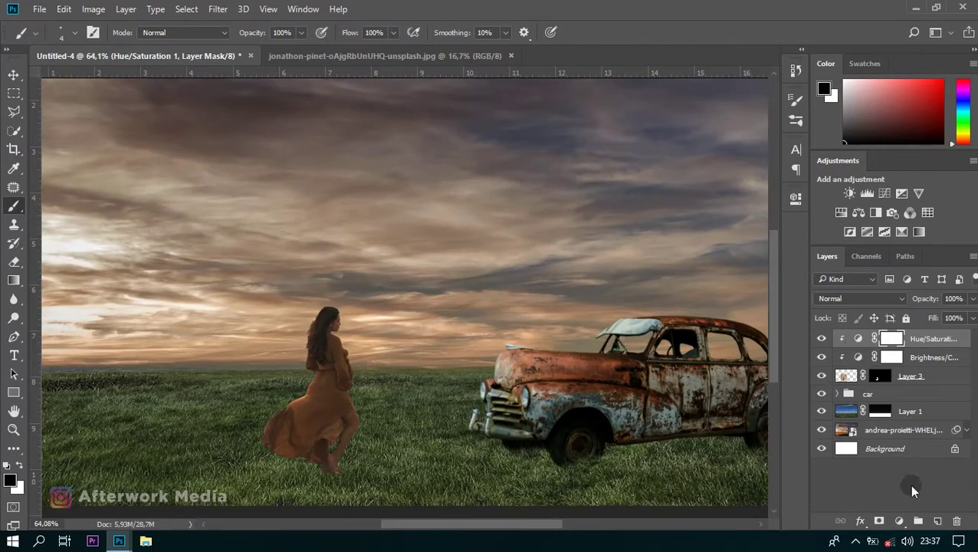
{"action": "left_click", "coordinate": [900, 522]}
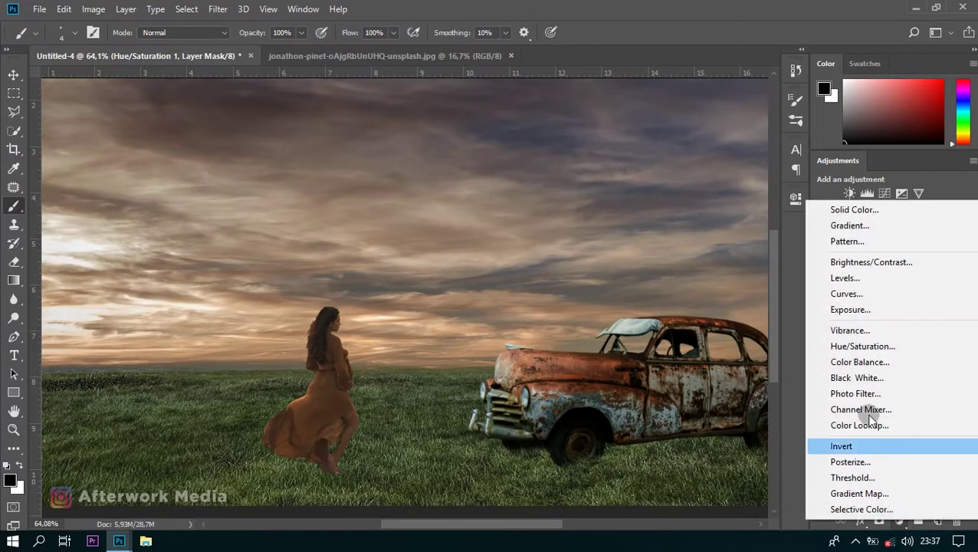
- Add a Color Balance adjustment clipped to the woman with midtones +5, −6, −11
{"action": "left_click", "coordinate": [843, 375]}
{"action": "left_click_drag", "start_coordinate": [653, 321], "coordinate": [647, 321]}
{"action": "left_click", "coordinate": [671, 437]}
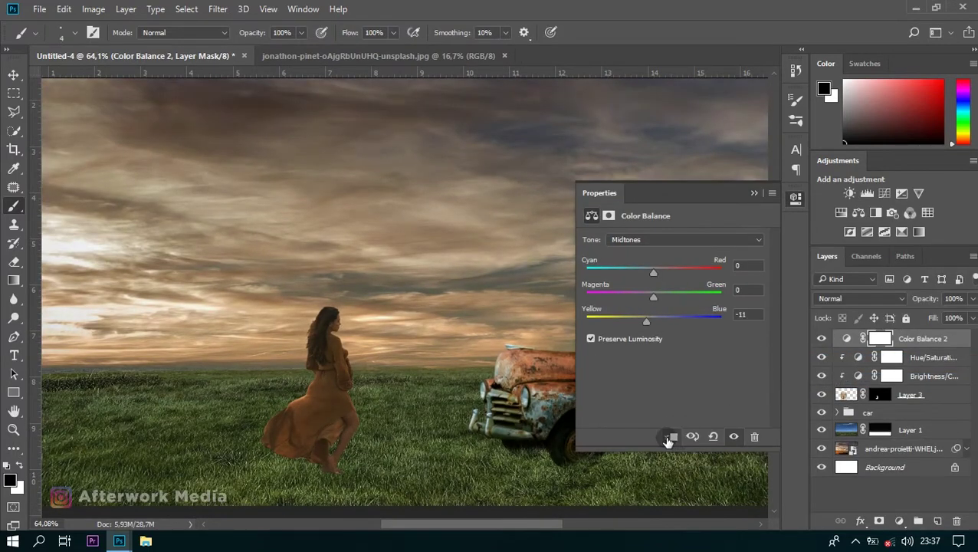
{"action": "left_click_drag", "start_coordinate": [646, 276], "coordinate": [657, 276]}
- Shift the highlights toward cyan (Cyan–Red −5) and toward blue
{"action": "left_click", "coordinate": [737, 240]}
{"action": "left_click", "coordinate": [654, 277]}
{"action": "left_click_drag", "start_coordinate": [645, 278], "coordinate": [641, 274]}
{"action": "left_click_drag", "start_coordinate": [653, 322], "coordinate": [670, 326]}
{"action": "left_click", "coordinate": [753, 193]}
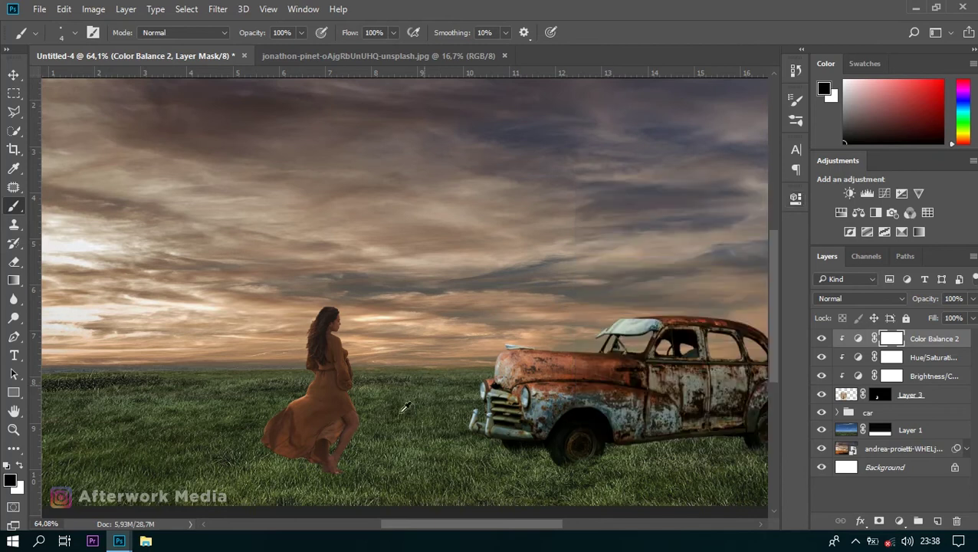
{"action": "scroll", "coordinate": [320, 483], "scroll_direction": "up", "scroll_amount": 3}
{"action": "scroll", "coordinate": [331, 474], "scroll_direction": "up", "scroll_amount": 3}
{"action": "left_click", "coordinate": [880, 394]}
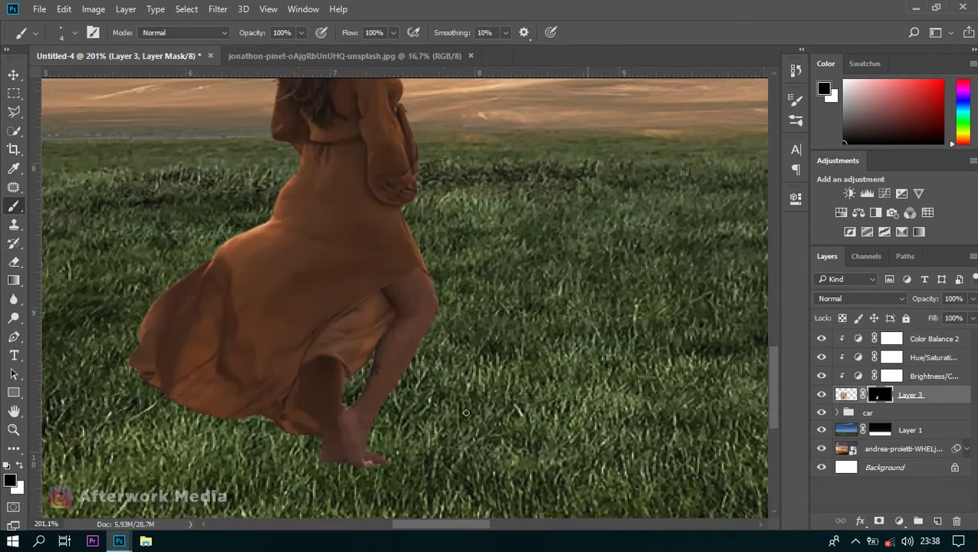
- Paint black grass-blade strokes with a grass brush tip over the woman's toes on Layer 3's mask
{"action": "right_click", "coordinate": [161, 208]}
{"action": "left_click", "coordinate": [227, 186]}
{"action": "key", "text": "Return"}
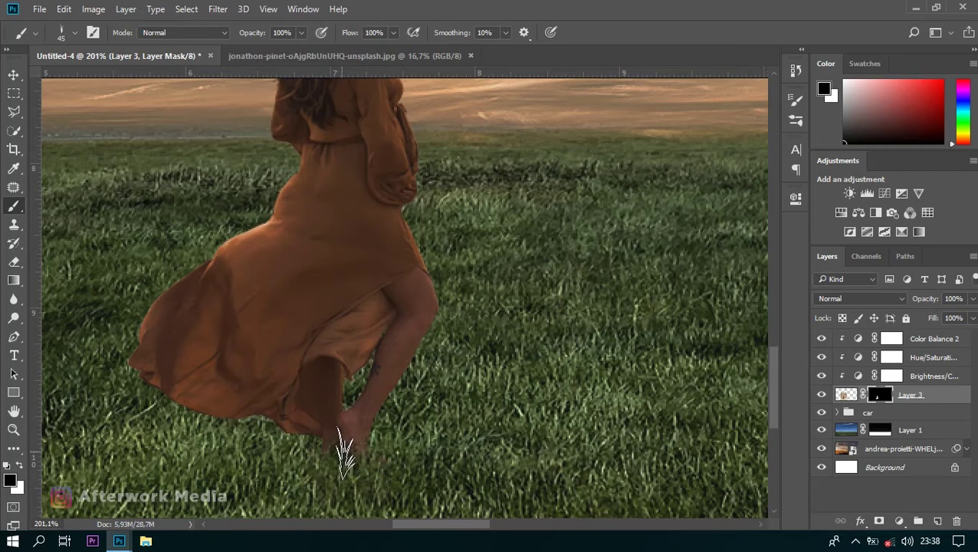
{"action": "key", "text": "h"}
{"action": "left_click_drag", "start_coordinate": [316, 349], "coordinate": [338, 404]}
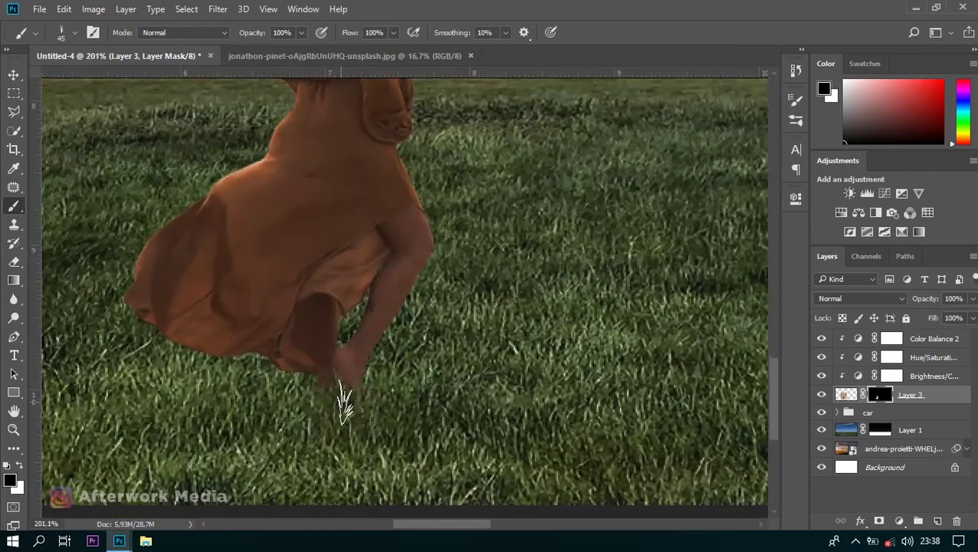
{"action": "scroll", "coordinate": [334, 406], "scroll_direction": "down", "scroll_amount": 3}
{"action": "scroll", "coordinate": [342, 404], "scroll_direction": "down", "scroll_amount": 3}
{"action": "scroll", "coordinate": [349, 402], "scroll_direction": "down", "scroll_amount": 2}
{"action": "scroll", "coordinate": [353, 403], "scroll_direction": "down", "scroll_amount": 2}
{"action": "scroll", "coordinate": [364, 418], "scroll_direction": "down", "scroll_amount": 2}
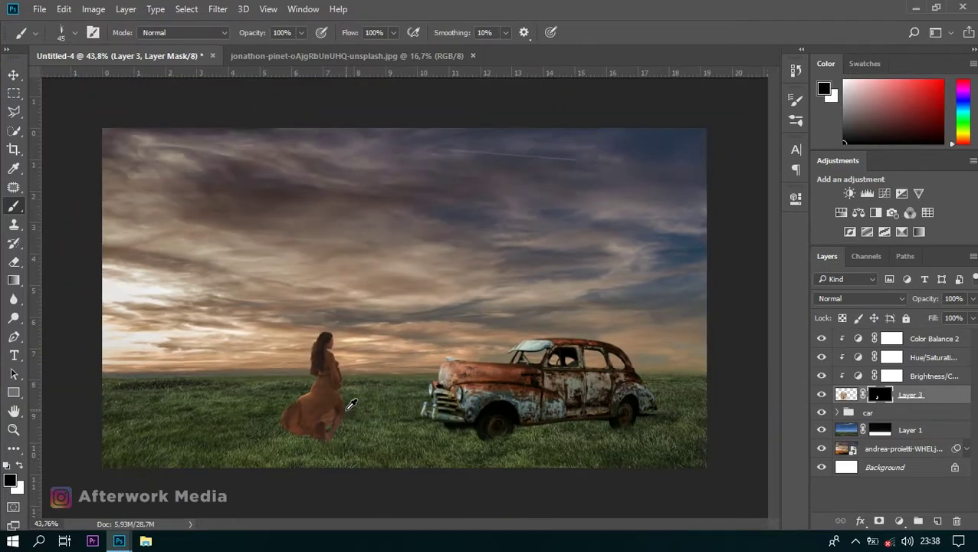
{"action": "scroll", "coordinate": [379, 437], "scroll_direction": "up", "scroll_amount": 2}
{"action": "scroll", "coordinate": [399, 460], "scroll_direction": "down", "scroll_amount": 1}
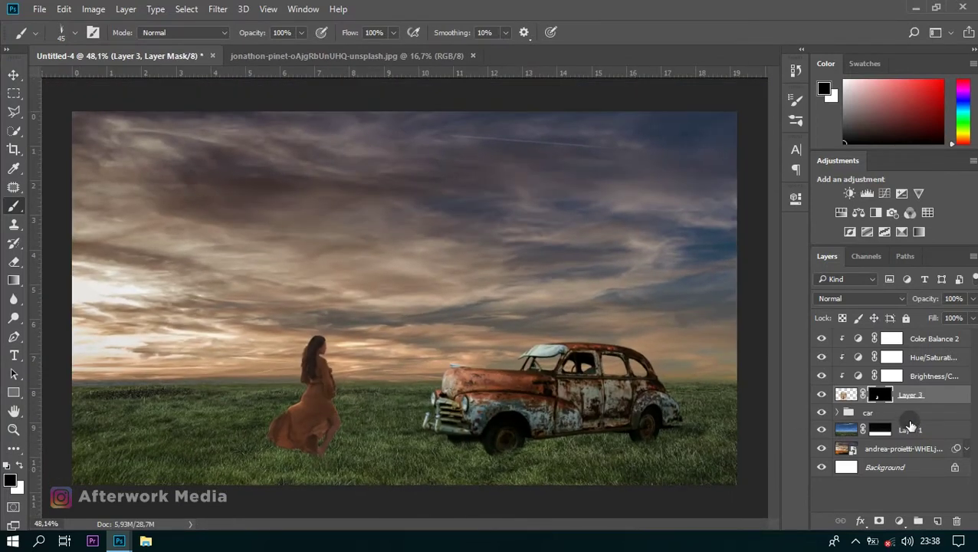
- Add a new layer above Layer 1 and choose a soft round black brush
{"action": "left_click", "coordinate": [942, 430]}
{"action": "left_click", "coordinate": [937, 521]}
{"action": "right_click", "coordinate": [227, 278]}
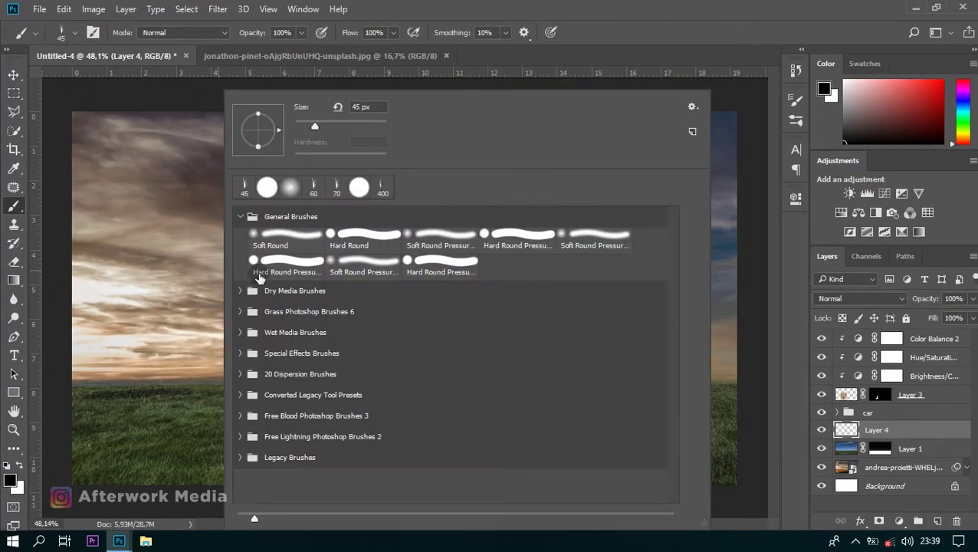
{"action": "double_click", "coordinate": [289, 244]}
{"action": "scroll", "coordinate": [585, 465], "scroll_direction": "up", "scroll_amount": 1}
{"action": "scroll", "coordinate": [517, 459], "scroll_direction": "up", "scroll_amount": 1}
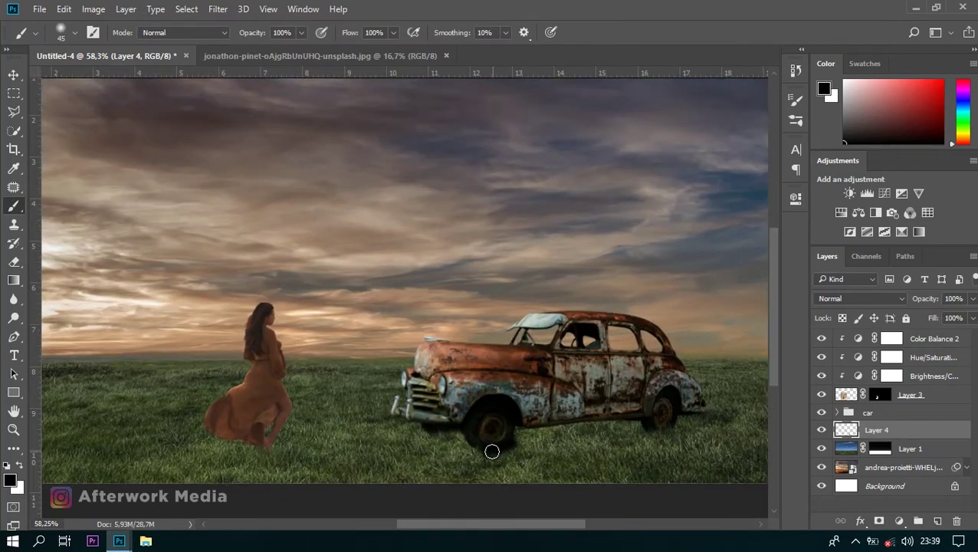
- Paint a dark shadow under the car, around both wheels and along its bottom edge
{"action": "left_click_drag", "start_coordinate": [494, 454], "coordinate": [696, 476]}
{"action": "scroll", "coordinate": [555, 477], "scroll_direction": "right", "scroll_amount": 3}
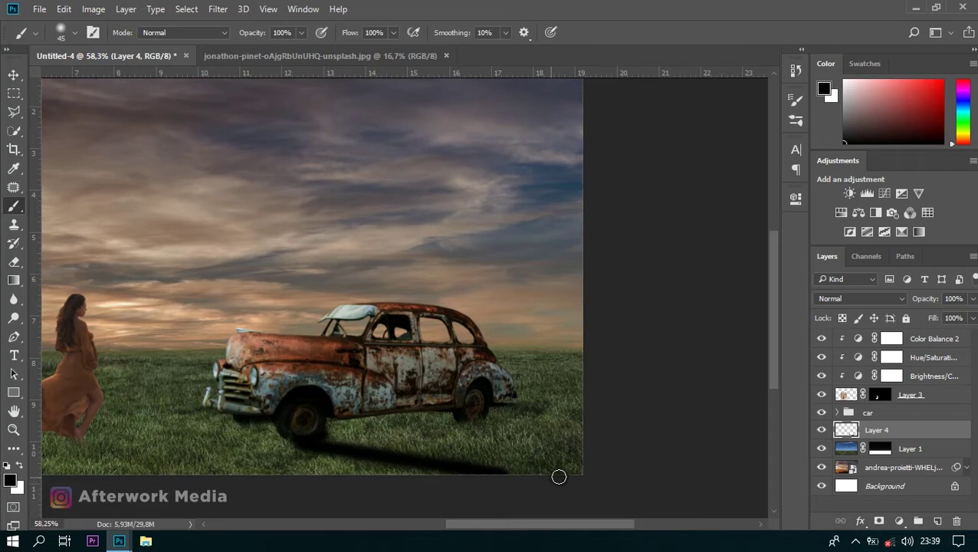
{"action": "left_click_drag", "start_coordinate": [342, 441], "coordinate": [457, 426]}
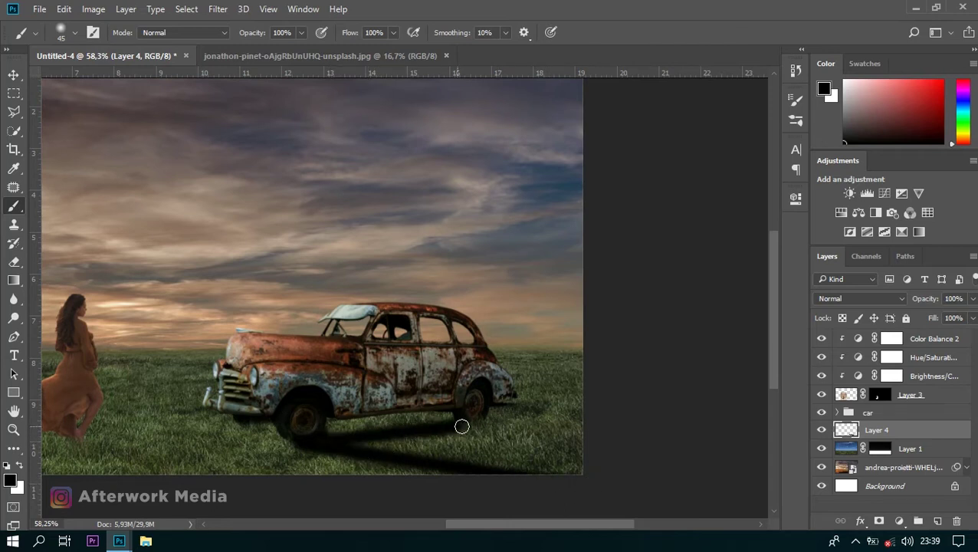
{"action": "mouse_move", "coordinate": [606, 414]}
{"action": "left_mouse_down"}
{"action": "mouse_move", "coordinate": [569, 430]}
{"action": "mouse_move", "coordinate": [426, 439]}
{"action": "left_mouse_up"}
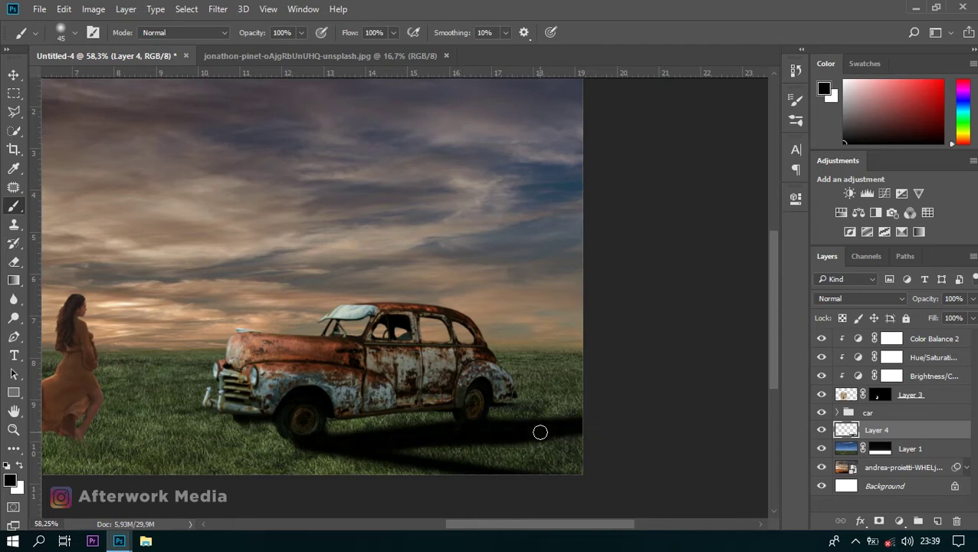
{"action": "left_click_drag", "start_coordinate": [496, 444], "coordinate": [407, 449]}
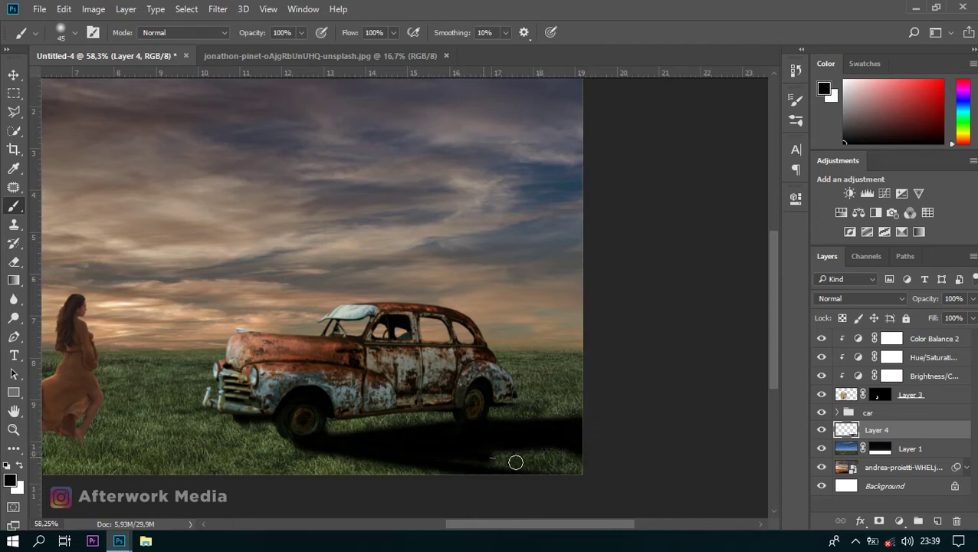
{"action": "left_click_drag", "start_coordinate": [516, 462], "coordinate": [448, 457]}
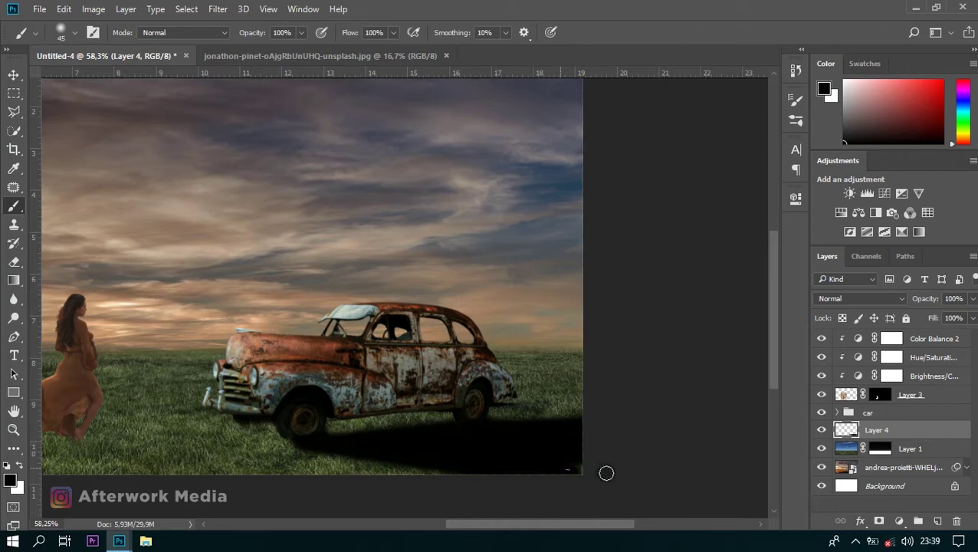
{"action": "scroll", "coordinate": [474, 420], "scroll_direction": "down", "scroll_amount": 2}
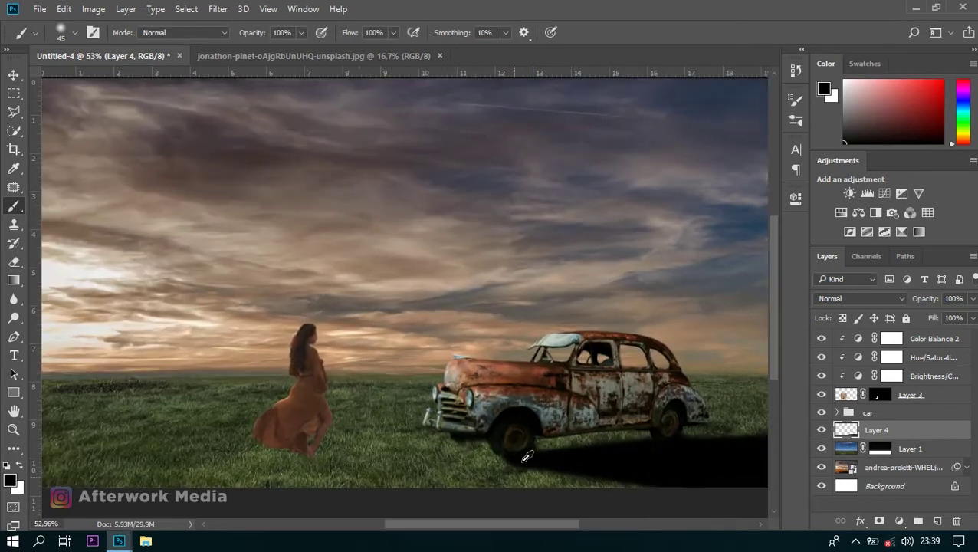
{"action": "scroll", "coordinate": [500, 468], "scroll_direction": "up", "scroll_amount": 4}
{"action": "scroll", "coordinate": [409, 330], "scroll_direction": "down", "scroll_amount": 2}
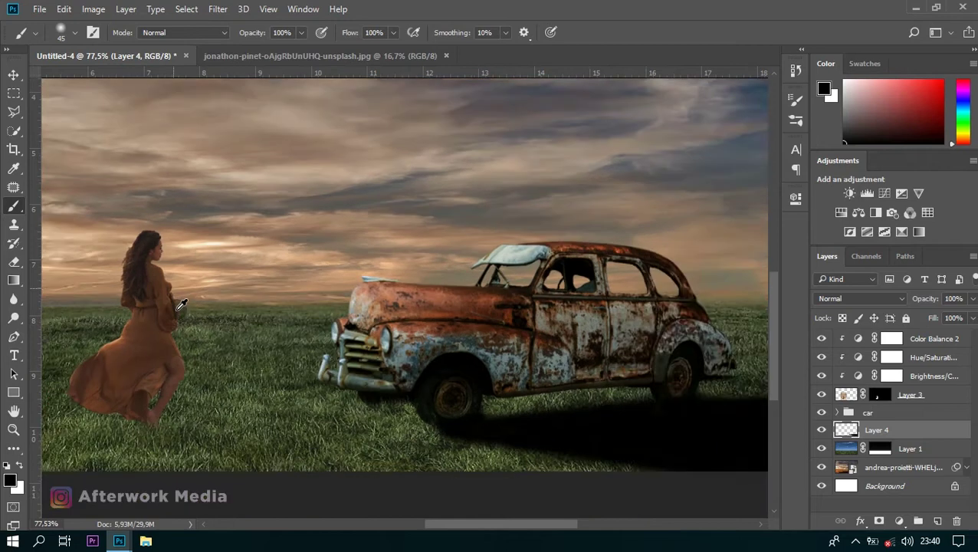
{"action": "left_click", "coordinate": [14, 263]}
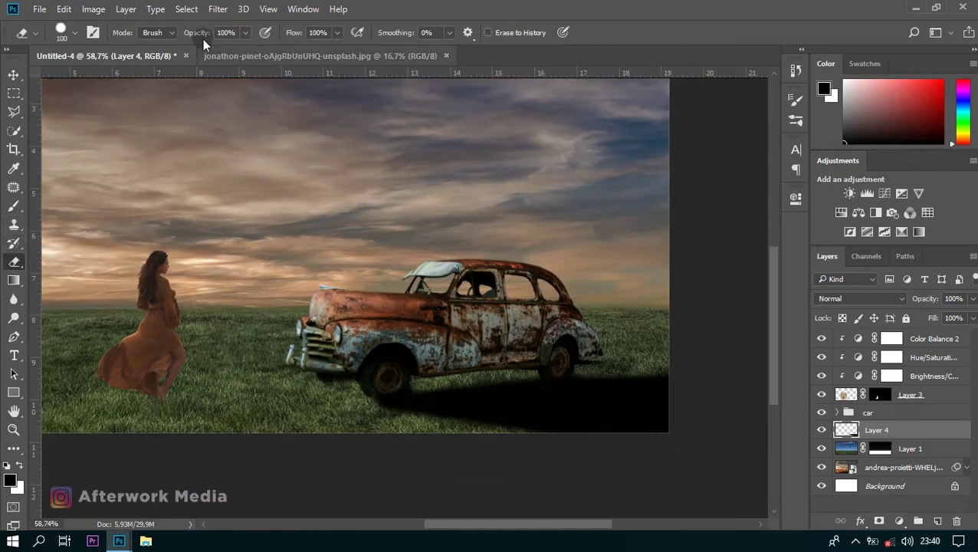
- Fade the car's shadow with a 300 px soft round eraser
{"action": "key", "text": "bracketright"}
{"action": "key", "text": "bracketright"}
{"action": "key", "text": "bracketright"}
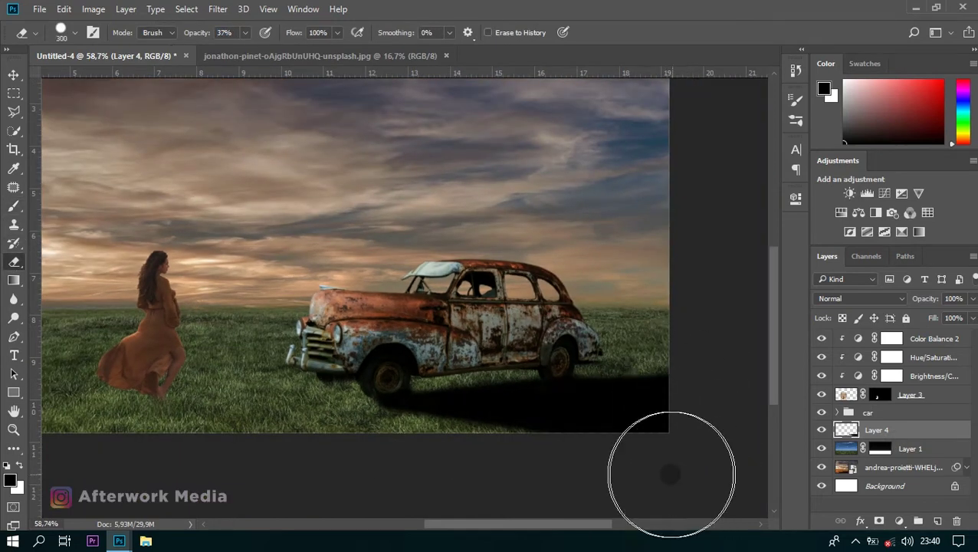
{"action": "right_click", "coordinate": [557, 404]}
{"action": "double_click", "coordinate": [557, 232]}
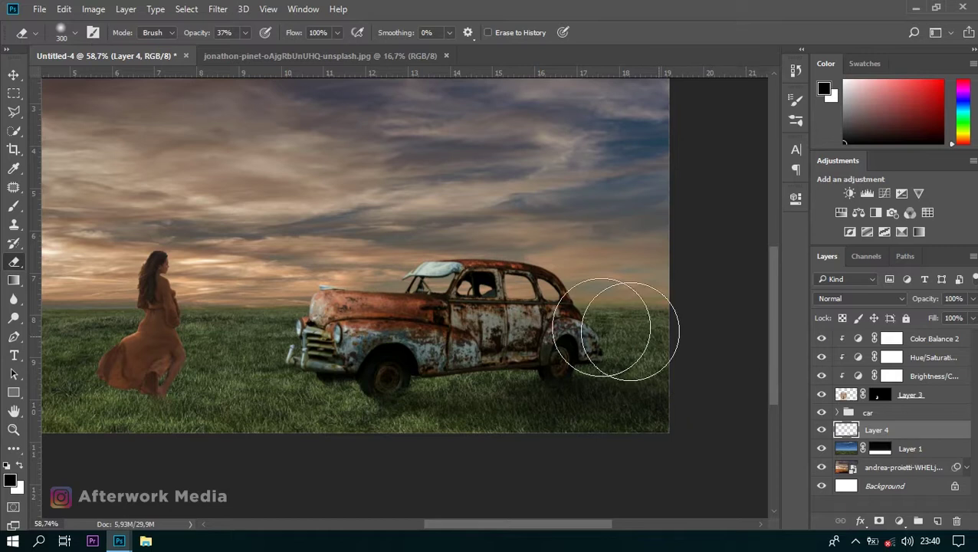
{"action": "scroll", "coordinate": [649, 345], "scroll_direction": "down", "scroll_amount": 3}
{"action": "scroll", "coordinate": [666, 367], "scroll_direction": "up", "scroll_amount": 2}
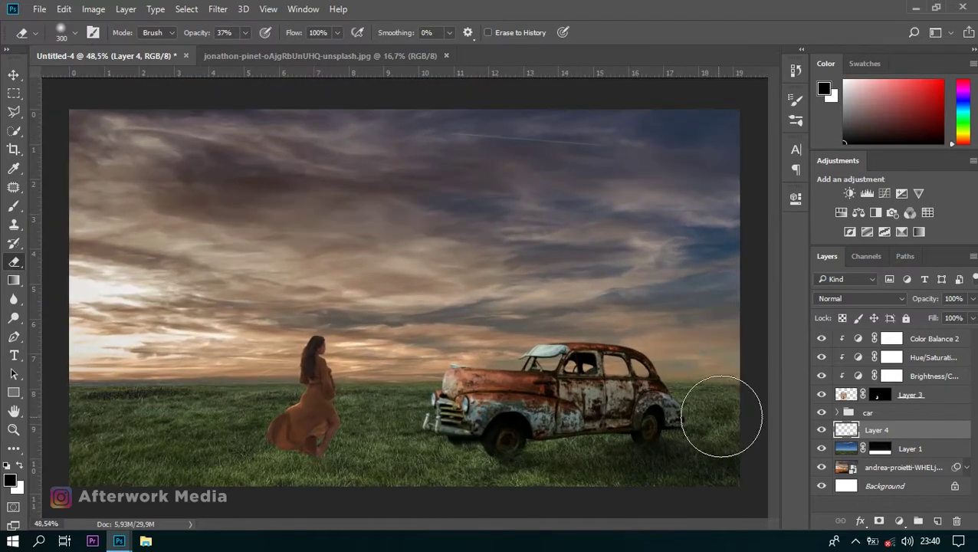
{"action": "scroll", "coordinate": [460, 475], "scroll_direction": "down", "scroll_amount": 2}
{"action": "scroll", "coordinate": [537, 452], "scroll_direction": "up", "scroll_amount": 2}
{"action": "scroll", "coordinate": [513, 451], "scroll_direction": "up", "scroll_amount": 2}
{"action": "scroll", "coordinate": [513, 450], "scroll_direction": "up", "scroll_amount": 2}
- Repaint a soft shadow between the car's wheels with the brush at 35% opacity
{"action": "key", "text": "b"}
{"action": "left_click_drag", "start_coordinate": [253, 33], "coordinate": [234, 39]}
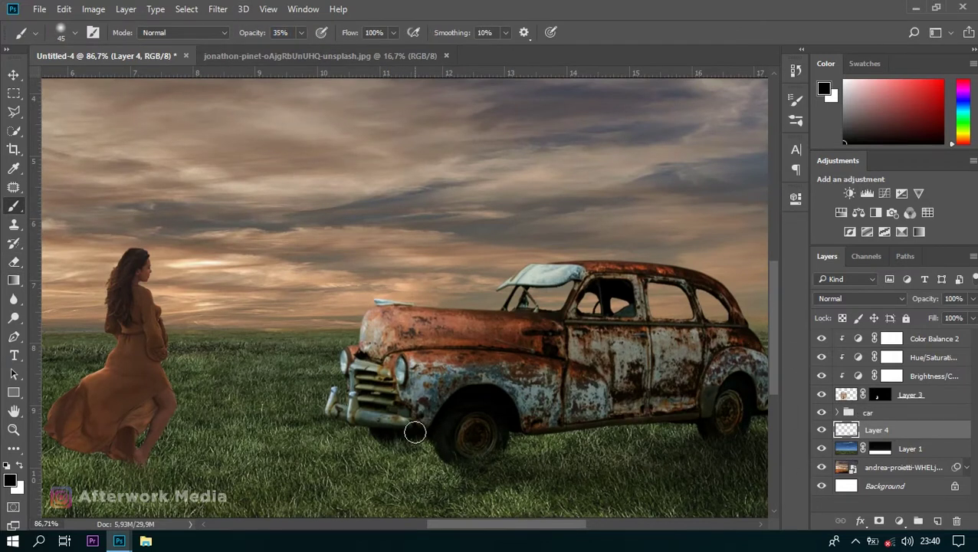
{"action": "left_click_drag", "start_coordinate": [552, 447], "coordinate": [686, 436]}
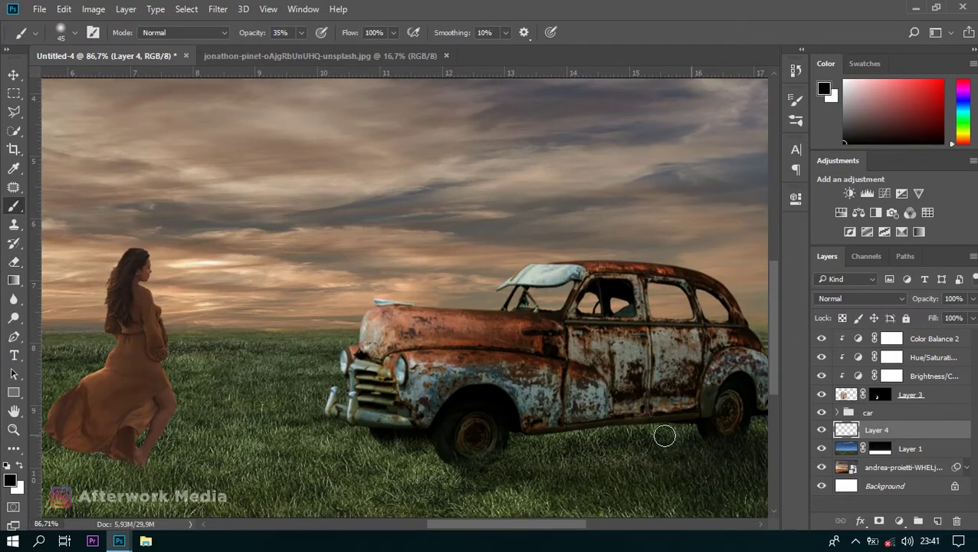
{"action": "left_click", "coordinate": [13, 261]}
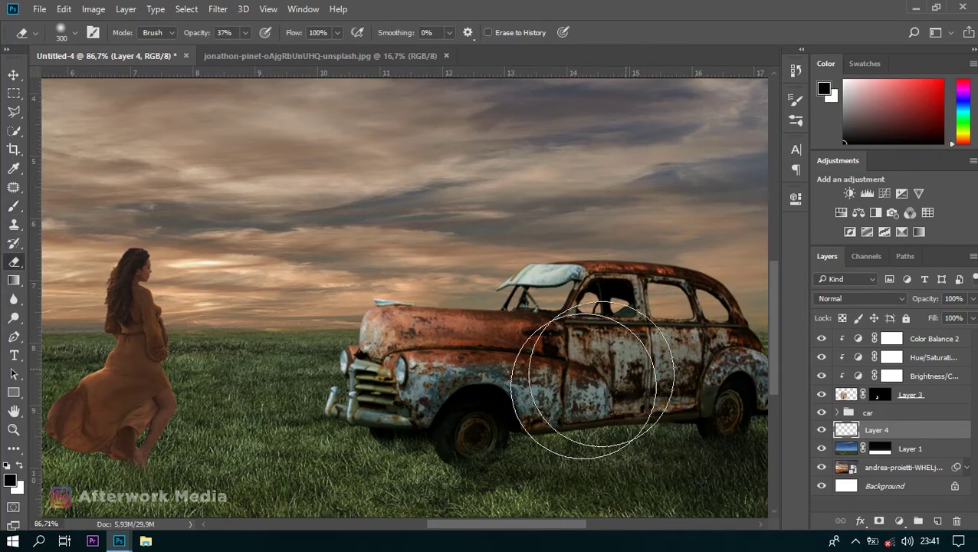
{"action": "scroll", "coordinate": [347, 387], "scroll_direction": "down", "scroll_amount": 2}
{"action": "scroll", "coordinate": [347, 387], "scroll_direction": "down", "scroll_amount": 1}
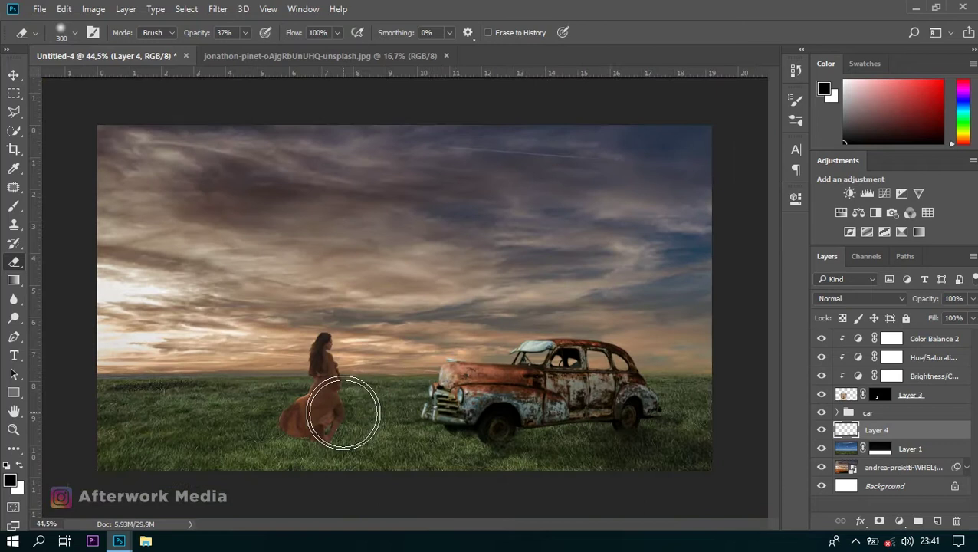
- Select the car group and add a new empty layer above it
{"action": "left_click", "coordinate": [882, 412]}
{"action": "left_click", "coordinate": [936, 522]}
{"action": "key", "text": "bracketleft"}
{"action": "key", "text": "bracketleft"}
{"action": "key", "text": "bracketleft"}
{"action": "key", "text": "bracketleft"}
{"action": "left_click", "coordinate": [11, 207]}
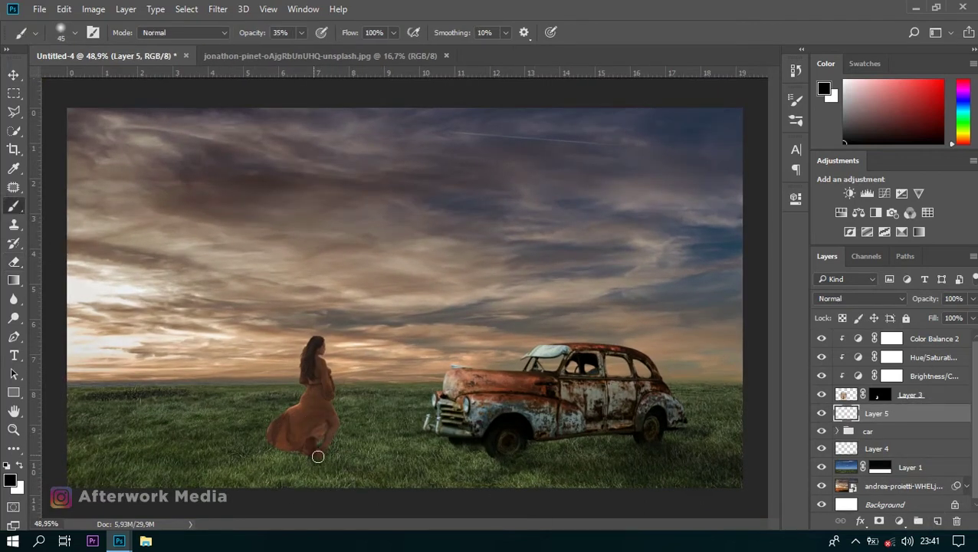
- Paint a soft shadow under the woman's feet on Layer 5
{"action": "scroll", "coordinate": [365, 502], "scroll_direction": "up", "scroll_amount": 2}
{"action": "scroll", "coordinate": [322, 460], "scroll_direction": "up", "scroll_amount": 1}
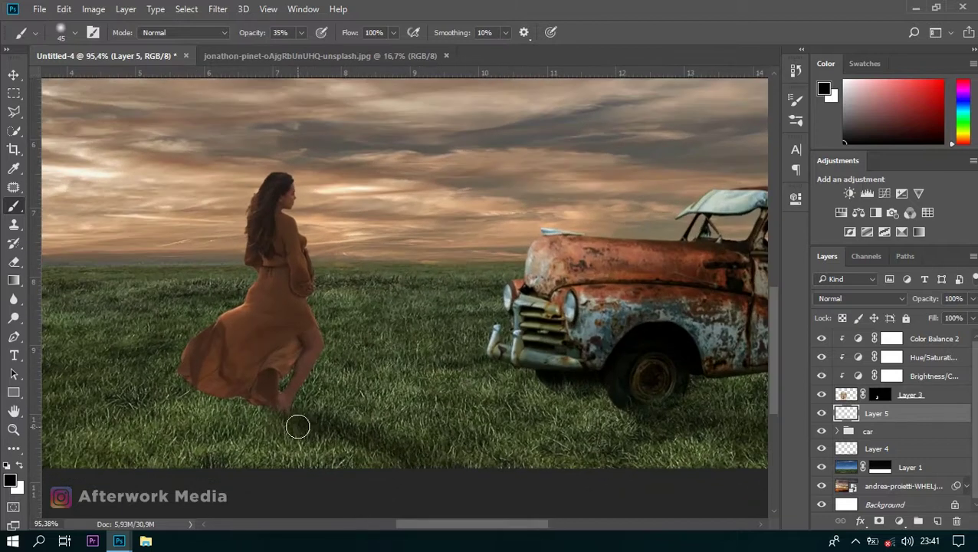
{"action": "left_click_drag", "start_coordinate": [354, 449], "coordinate": [372, 467]}
{"action": "left_click_drag", "start_coordinate": [289, 453], "coordinate": [311, 460]}
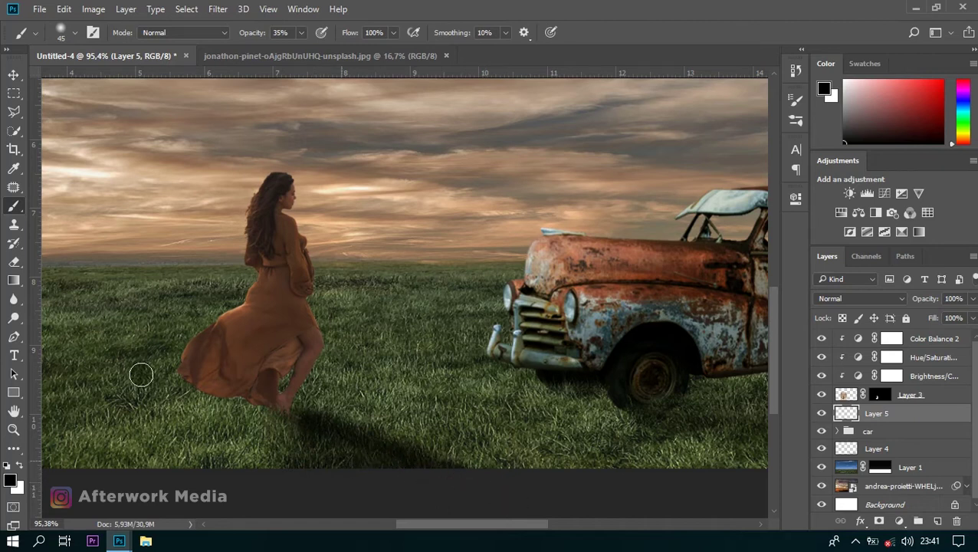
- Set Layer 5 to about 75% opacity and switch to a 400 px eraser
{"action": "scroll", "coordinate": [141, 375], "scroll_direction": "down", "scroll_amount": 2}
{"action": "scroll", "coordinate": [333, 366], "scroll_direction": "down", "scroll_amount": 1}
{"action": "left_click_drag", "start_coordinate": [921, 302], "coordinate": [893, 302]}
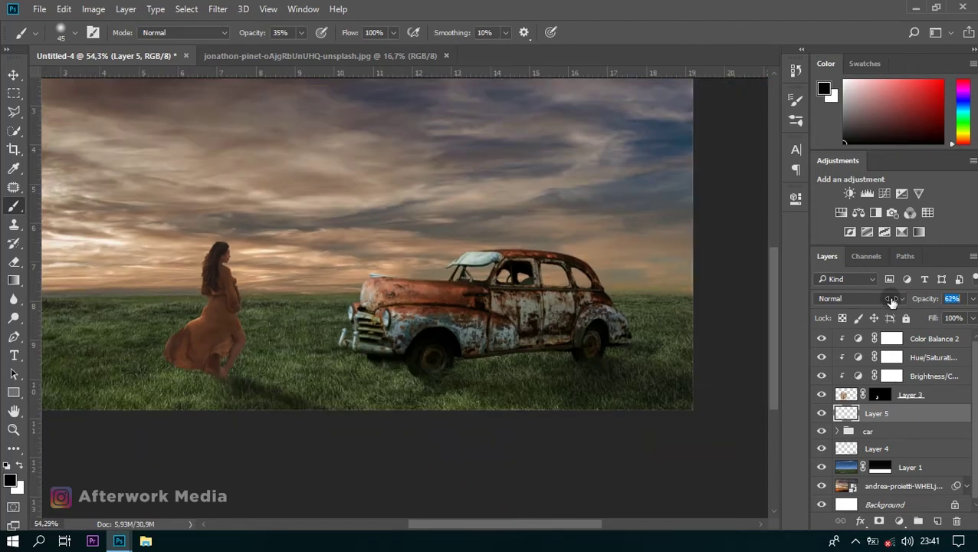
{"action": "type", "text": "64"}
{"action": "scroll", "coordinate": [250, 409], "scroll_direction": "down", "scroll_amount": 1}
{"action": "left_click", "coordinate": [14, 262]}
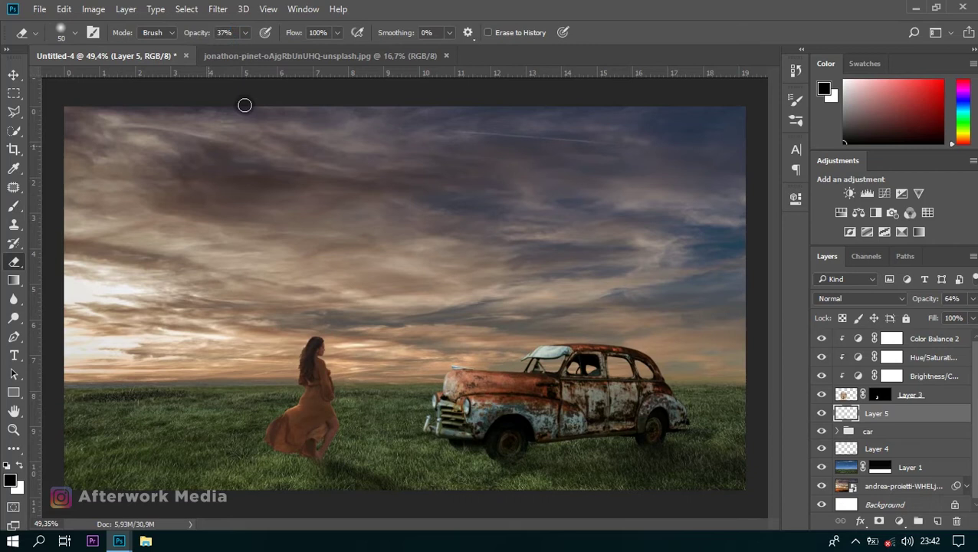
{"action": "key", "text": "bracketright"}
{"action": "key", "text": "bracketright"}
{"action": "key", "text": "bracketright"}
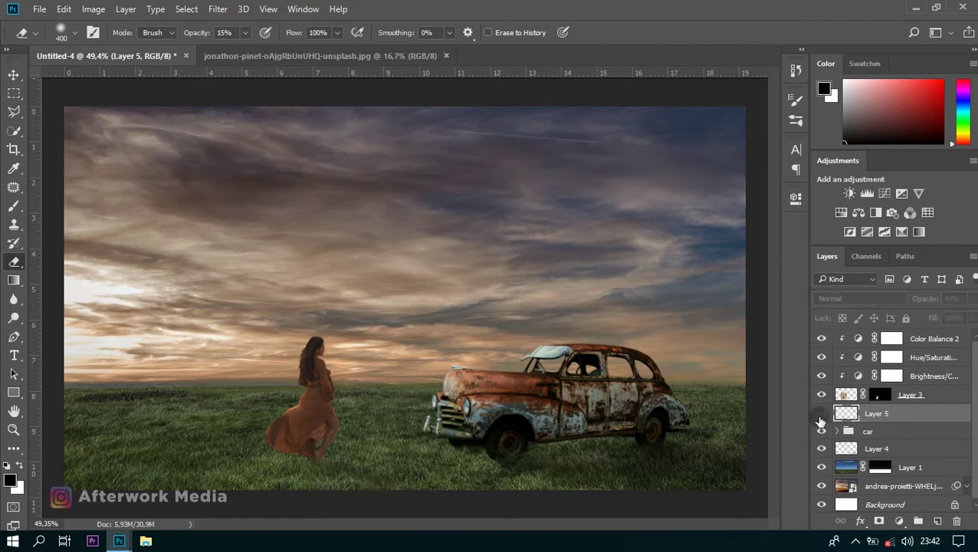
{"action": "scroll", "coordinate": [368, 491], "scroll_direction": "up", "scroll_amount": 3}
{"action": "left_click_drag", "start_coordinate": [924, 300], "coordinate": [939, 305]}
{"action": "scroll", "coordinate": [382, 312], "scroll_direction": "down", "scroll_amount": 2}
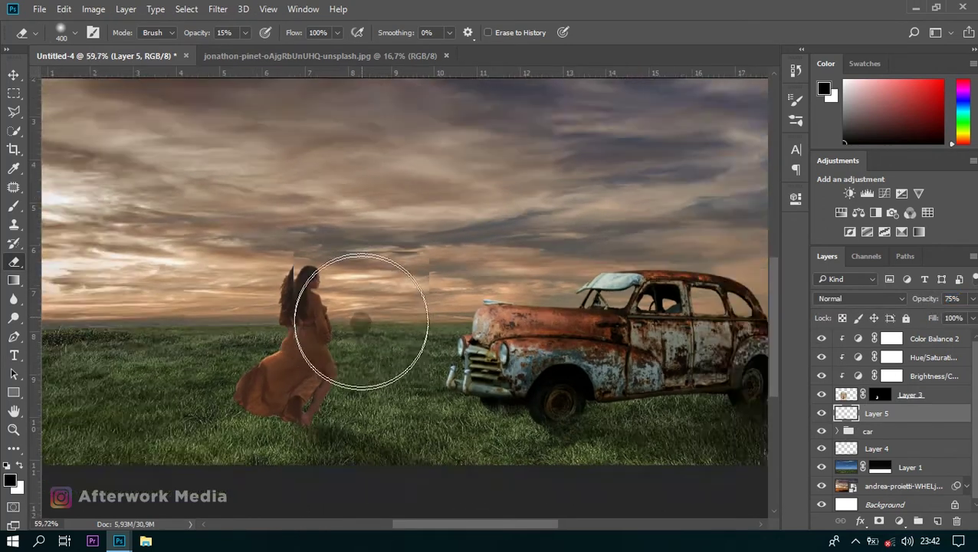
- Select the Brightness/Contrast 2 mask and switch to a smaller brush for detail
{"action": "scroll", "coordinate": [437, 404], "scroll_direction": "down", "scroll_amount": 2}
{"action": "scroll", "coordinate": [646, 406], "scroll_direction": "up", "scroll_amount": 2}
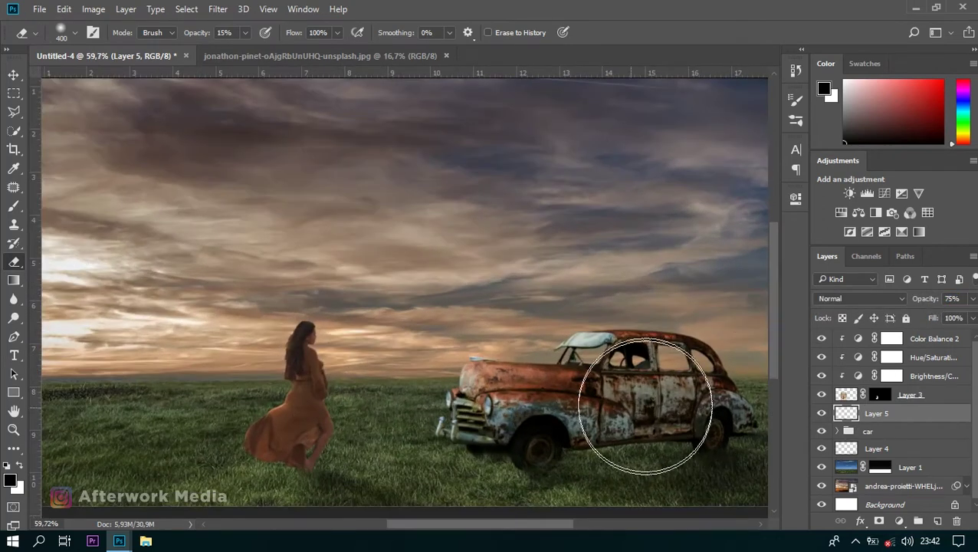
{"action": "left_click", "coordinate": [892, 376]}
{"action": "scroll", "coordinate": [240, 425], "scroll_direction": "up", "scroll_amount": 3}
{"action": "key", "text": "bracketleft"}
{"action": "key", "text": "bracketleft"}
{"action": "key", "text": "bracketleft"}
{"action": "key", "text": "b"}
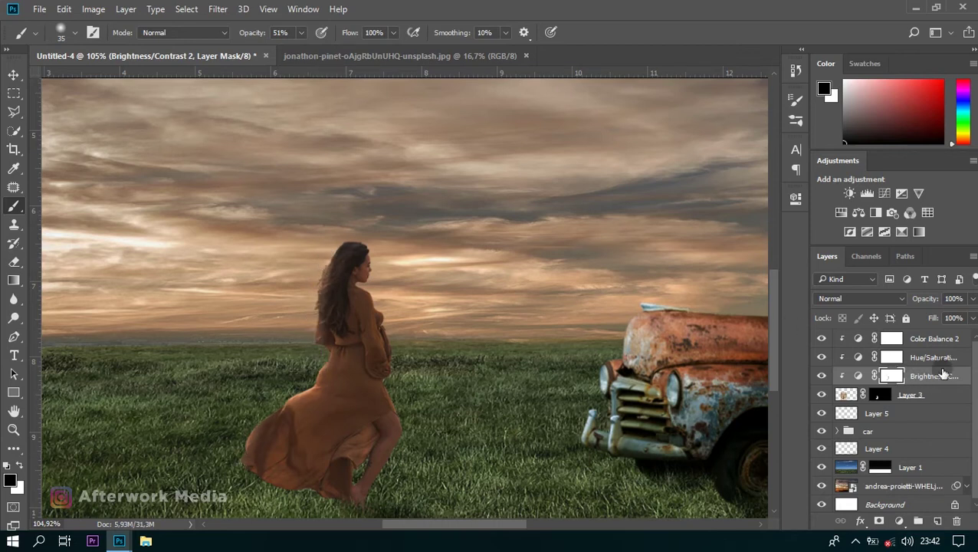
- Add a light orange #fcc16e Solid Color fill layer above Color Balance 2
{"action": "left_click", "coordinate": [940, 339]}
{"action": "left_click", "coordinate": [900, 521]}
{"action": "left_click", "coordinate": [859, 216]}
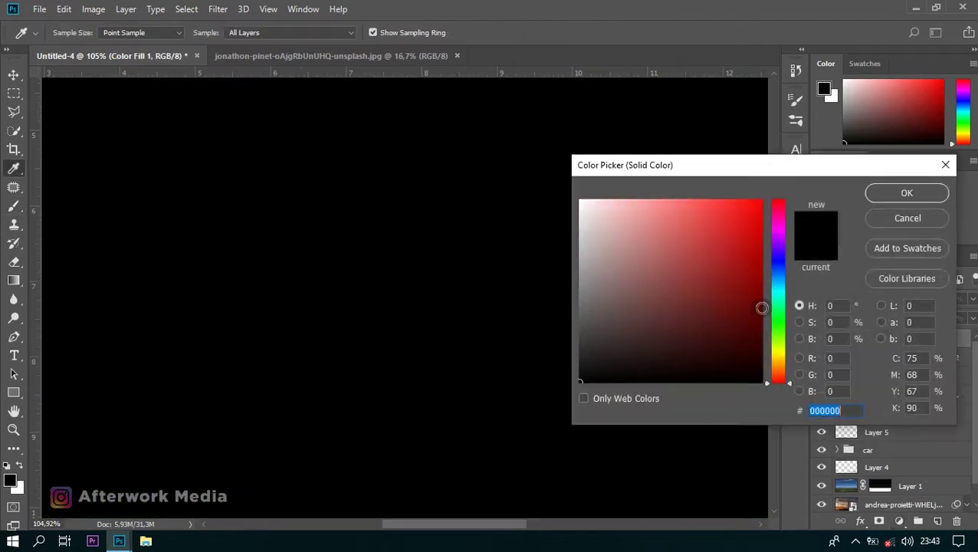
{"action": "left_click_drag", "start_coordinate": [778, 374], "coordinate": [779, 363]}
{"action": "left_click_drag", "start_coordinate": [720, 269], "coordinate": [682, 201]}
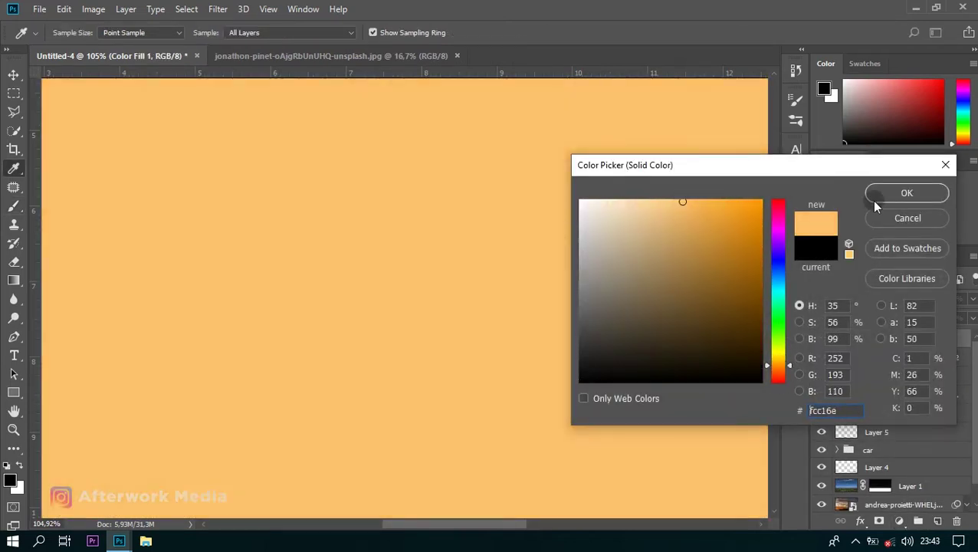
{"action": "left_click", "coordinate": [907, 192]}
- Clip the orange fill to the woman and invert its mask to hide it
{"action": "key", "text": "b"}
{"action": "left_click", "coordinate": [943, 348], "text": "alt"}
{"action": "left_click", "coordinate": [891, 338]}
{"action": "key", "text": "ctrl+i"}
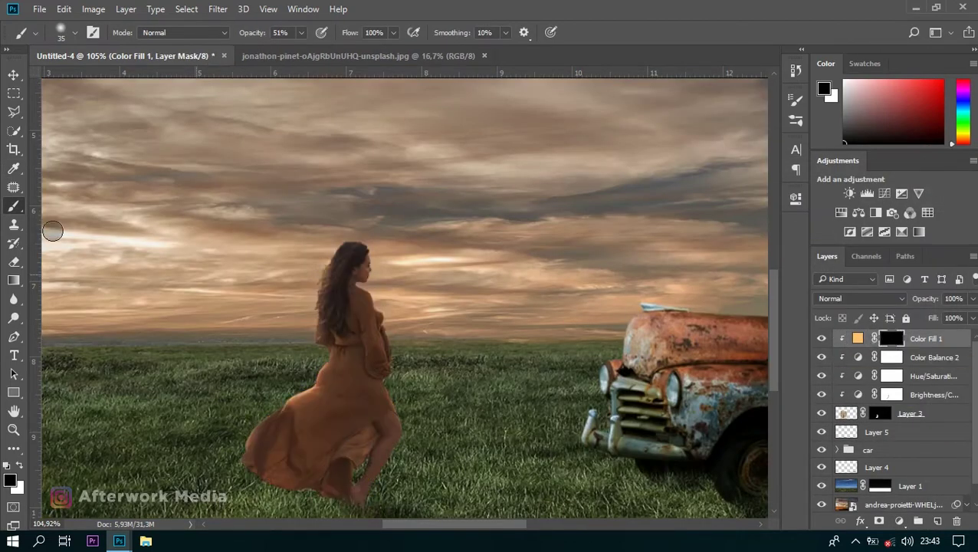
{"action": "scroll", "coordinate": [206, 322], "scroll_direction": "up", "scroll_amount": 3, "text": "alt"}
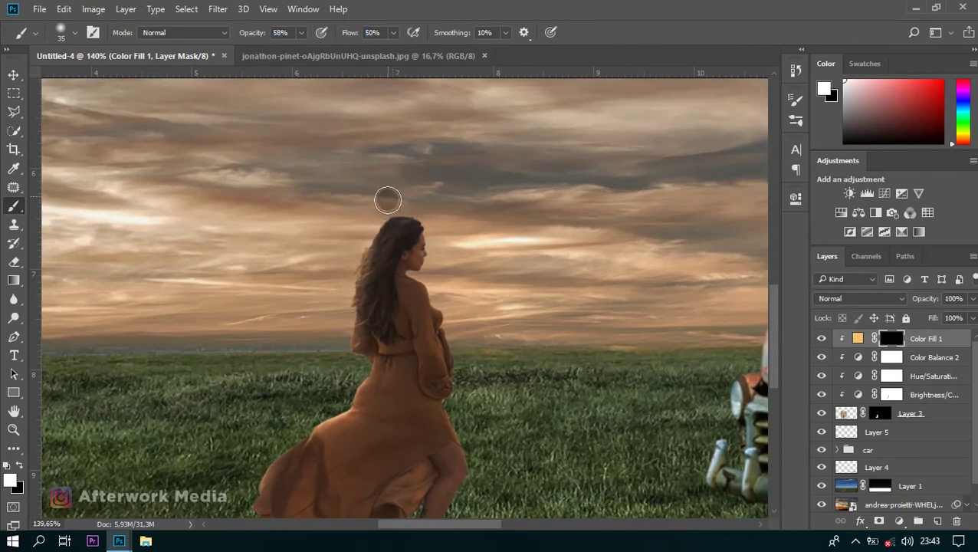
- Paint the orange glow along the dress's left edge and the hair edge
{"action": "left_click_drag", "start_coordinate": [395, 270], "coordinate": [405, 229]}
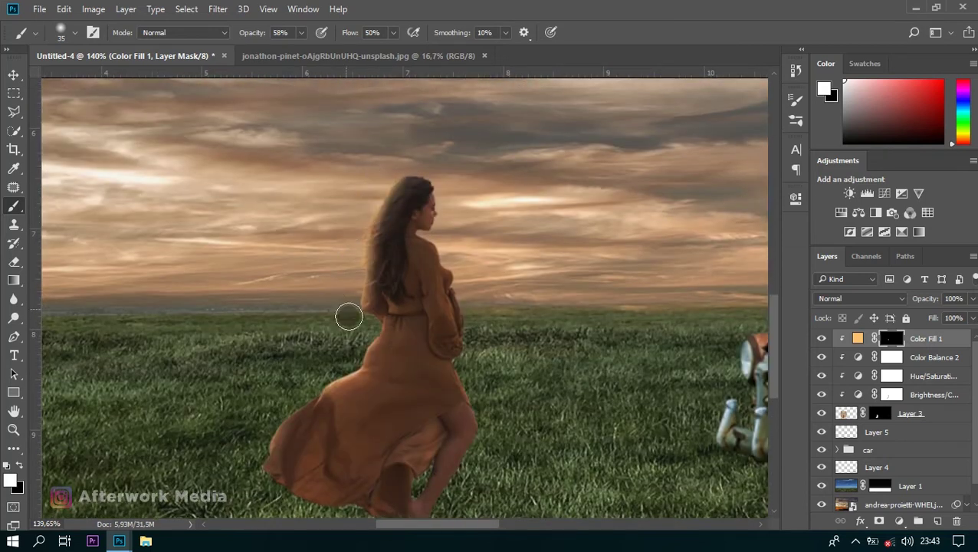
{"action": "mouse_move", "coordinate": [366, 335]}
{"action": "left_mouse_down"}
{"action": "mouse_move", "coordinate": [284, 404]}
{"action": "mouse_move", "coordinate": [268, 456]}
{"action": "left_mouse_up"}
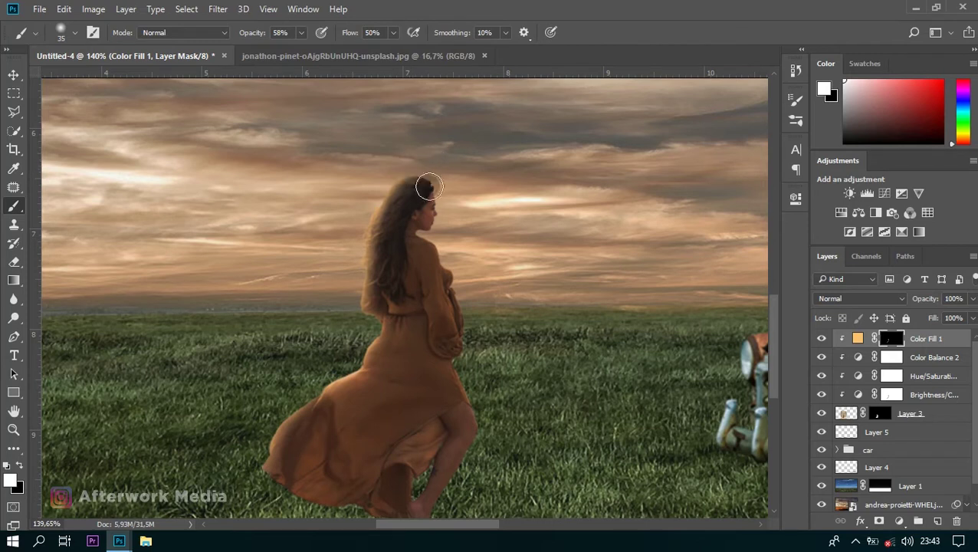
{"action": "key", "text": "x"}
{"action": "left_click_drag", "start_coordinate": [373, 240], "coordinate": [386, 305]}
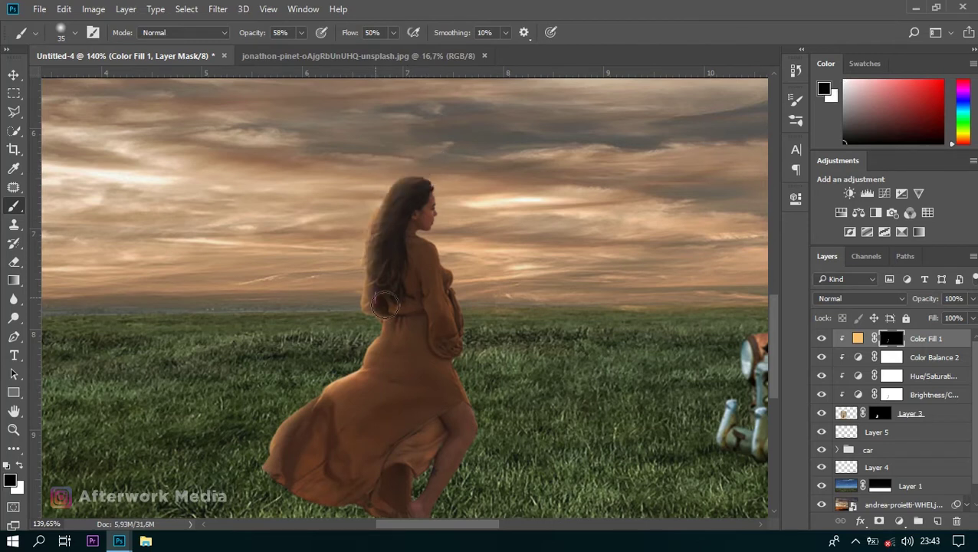
{"action": "scroll", "coordinate": [369, 301], "scroll_direction": "down", "scroll_amount": 2}
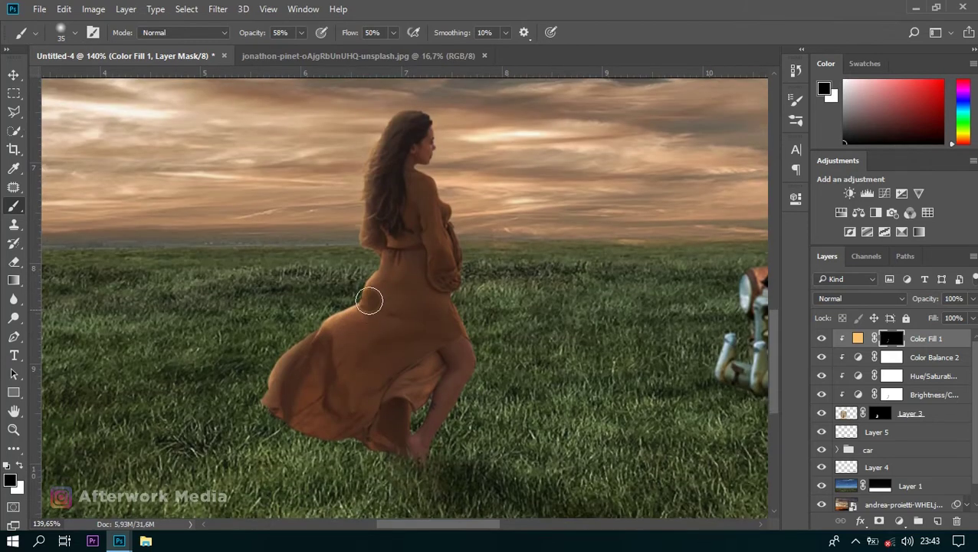
{"action": "scroll", "coordinate": [368, 270], "scroll_direction": "up", "scroll_amount": 2}
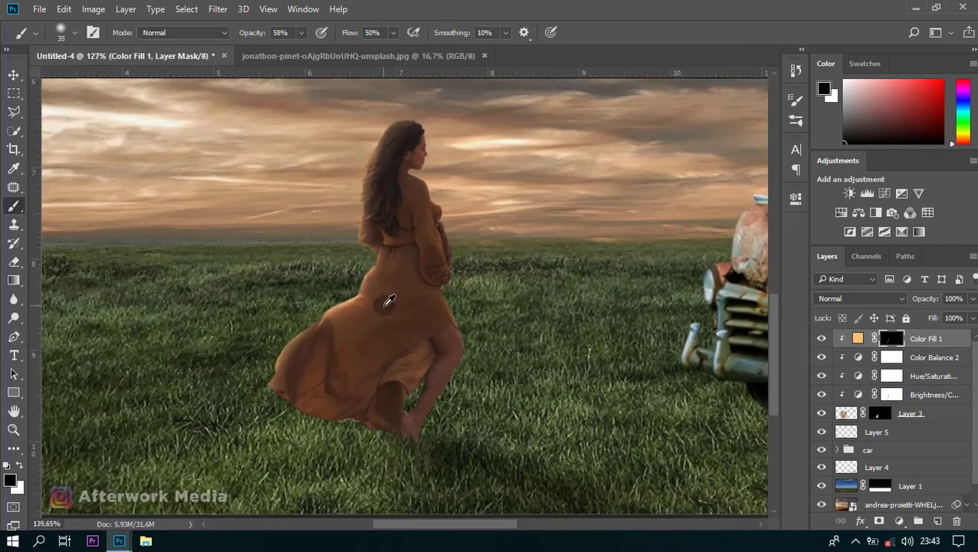
{"action": "scroll", "coordinate": [387, 278], "scroll_direction": "up", "scroll_amount": 2}
{"action": "key", "text": "x"}
{"action": "left_click_drag", "start_coordinate": [243, 339], "coordinate": [177, 467]}
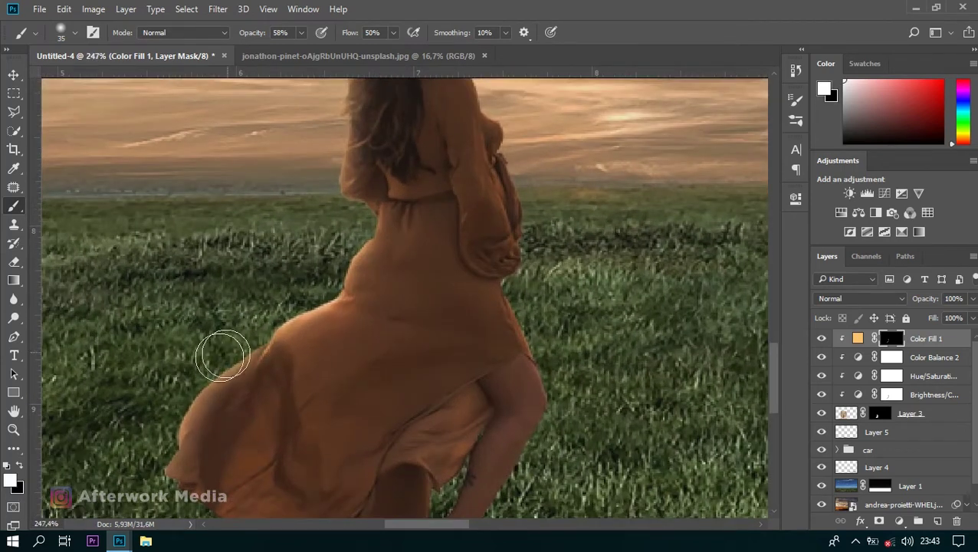
{"action": "left_click_drag", "start_coordinate": [181, 405], "coordinate": [136, 236]}
- At 27% brush opacity, remove the glow from spots on the dress
{"action": "key", "text": "2"}
{"action": "key", "text": "7"}
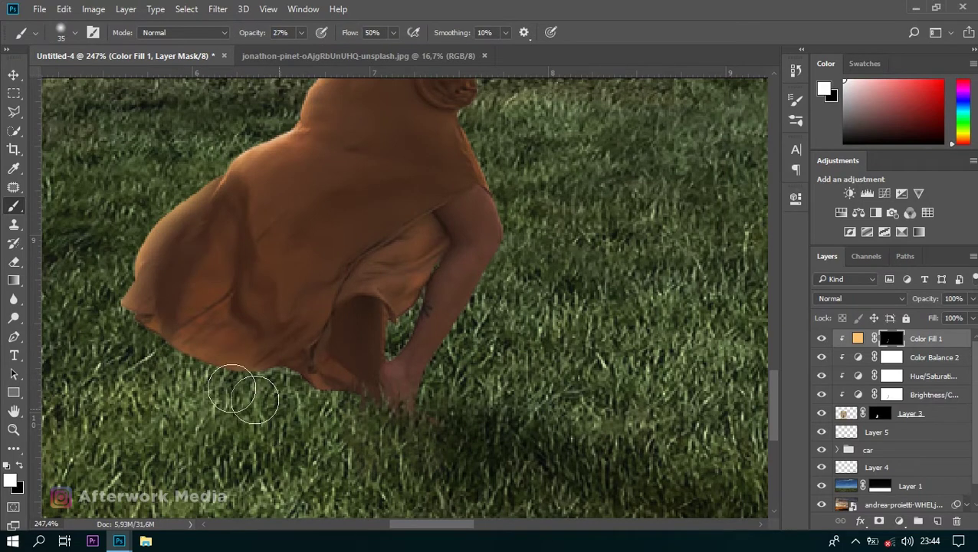
{"action": "key", "text": "x"}
{"action": "left_click", "coordinate": [165, 270]}
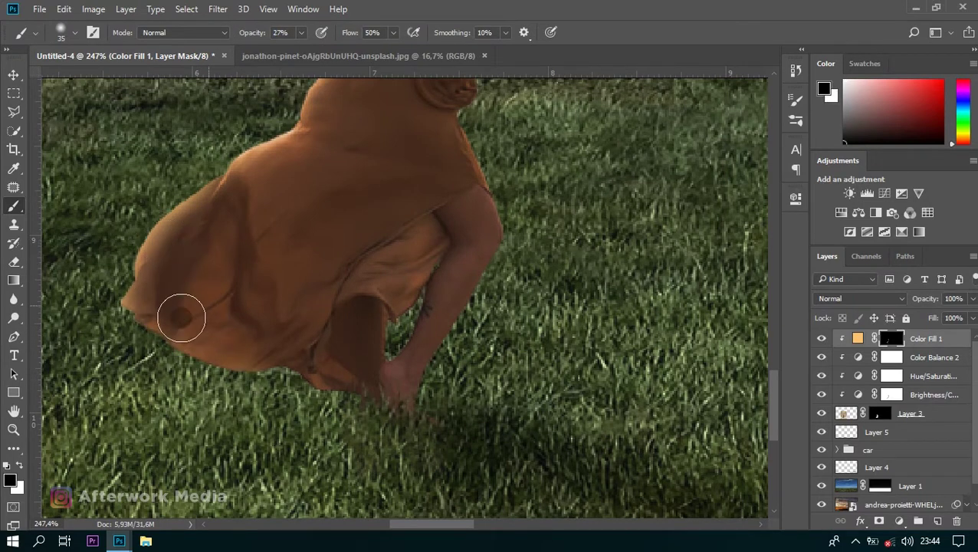
{"action": "left_click_drag", "start_coordinate": [160, 286], "coordinate": [185, 400]}
{"action": "left_click", "coordinate": [299, 281]}
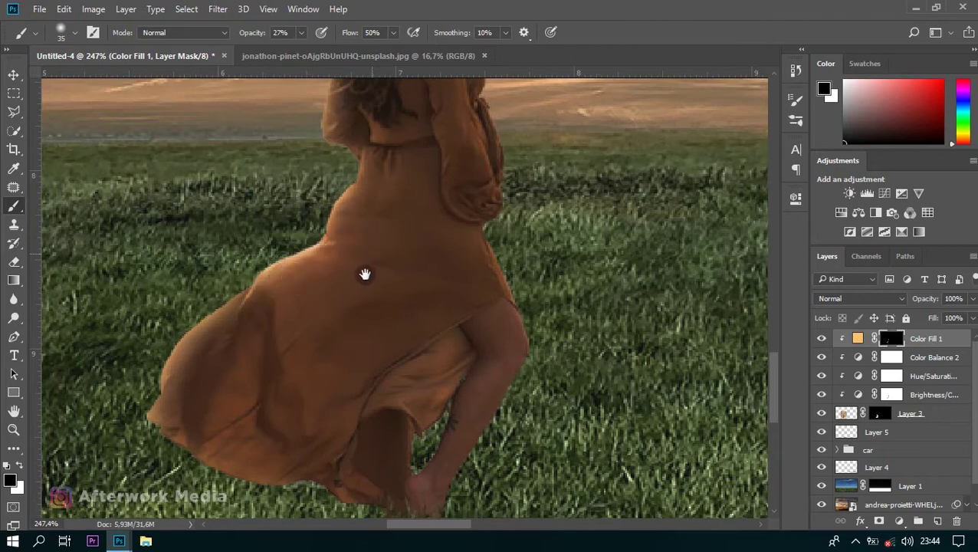
- Paint the glow back up along the dress edge near the woman's head
{"action": "left_click_drag", "start_coordinate": [374, 256], "coordinate": [347, 398]}
{"action": "key", "text": "x"}
{"action": "mouse_move", "coordinate": [272, 385]}
{"action": "left_mouse_down"}
{"action": "mouse_move", "coordinate": [338, 262]}
{"action": "mouse_move", "coordinate": [148, 467]}
{"action": "mouse_move", "coordinate": [240, 338]}
{"action": "mouse_move", "coordinate": [196, 410]}
{"action": "mouse_move", "coordinate": [251, 392]}
{"action": "left_mouse_up"}
{"action": "key", "text": "x"}
{"action": "key", "text": "x"}
{"action": "key", "text": "x"}
{"action": "scroll", "coordinate": [252, 393], "scroll_direction": "up", "scroll_amount": 10}
{"action": "scroll", "coordinate": [332, 387], "scroll_direction": "up", "scroll_amount": 1}
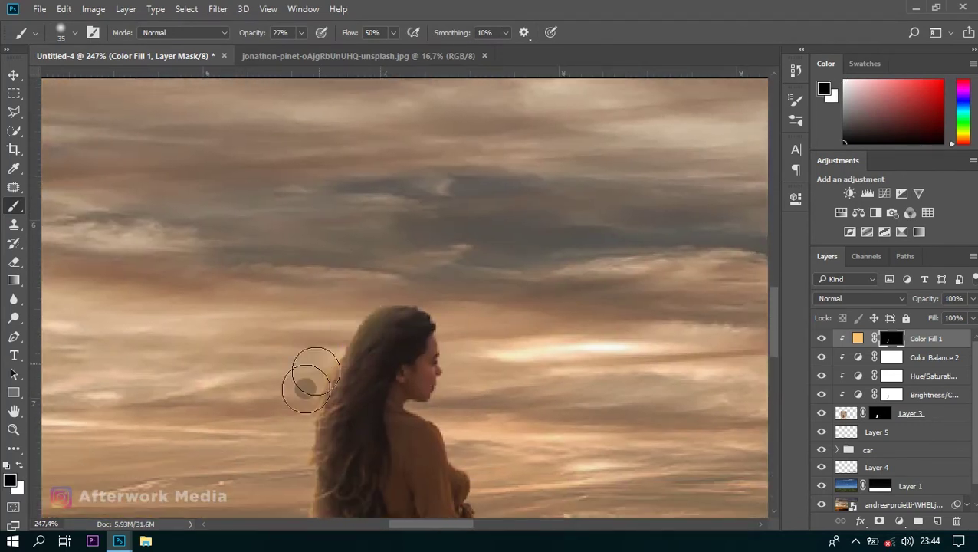
{"action": "scroll", "coordinate": [413, 341], "scroll_direction": "down", "scroll_amount": 5}
{"action": "scroll", "coordinate": [412, 346], "scroll_direction": "down", "scroll_amount": 3}
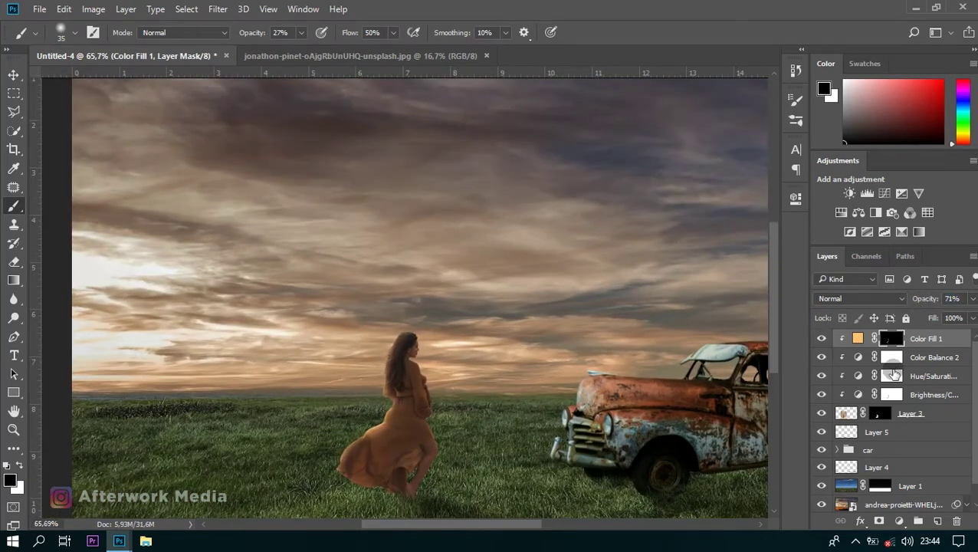
- Add a Hue/Saturation adjustment above Color Balance 2 that lightens the dress toward tan
{"action": "left_click", "coordinate": [892, 358]}
{"action": "left_click", "coordinate": [899, 520]}
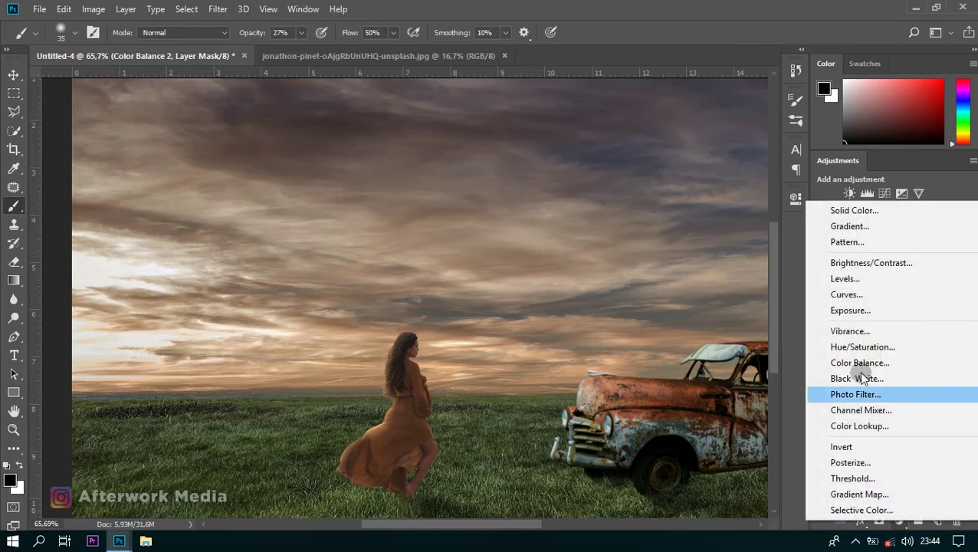
{"action": "left_click", "coordinate": [831, 343]}
{"action": "mouse_move", "coordinate": [673, 295]}
{"action": "left_mouse_down"}
{"action": "mouse_move", "coordinate": [633, 296]}
{"action": "mouse_move", "coordinate": [685, 305]}
{"action": "mouse_move", "coordinate": [671, 318]}
{"action": "left_mouse_up"}
{"action": "mouse_move", "coordinate": [673, 345]}
{"action": "left_mouse_down"}
{"action": "mouse_move", "coordinate": [699, 350]}
{"action": "mouse_move", "coordinate": [686, 348]}
{"action": "left_mouse_up"}
{"action": "mouse_move", "coordinate": [673, 296]}
{"action": "left_mouse_down"}
{"action": "mouse_move", "coordinate": [633, 291]}
{"action": "mouse_move", "coordinate": [695, 286]}
{"action": "mouse_move", "coordinate": [672, 309]}
{"action": "left_mouse_up"}
{"action": "left_click", "coordinate": [754, 194]}
- Invert the Hue/Saturation mask and paint the lightening onto the dress
{"action": "key", "text": "ctrl+i"}
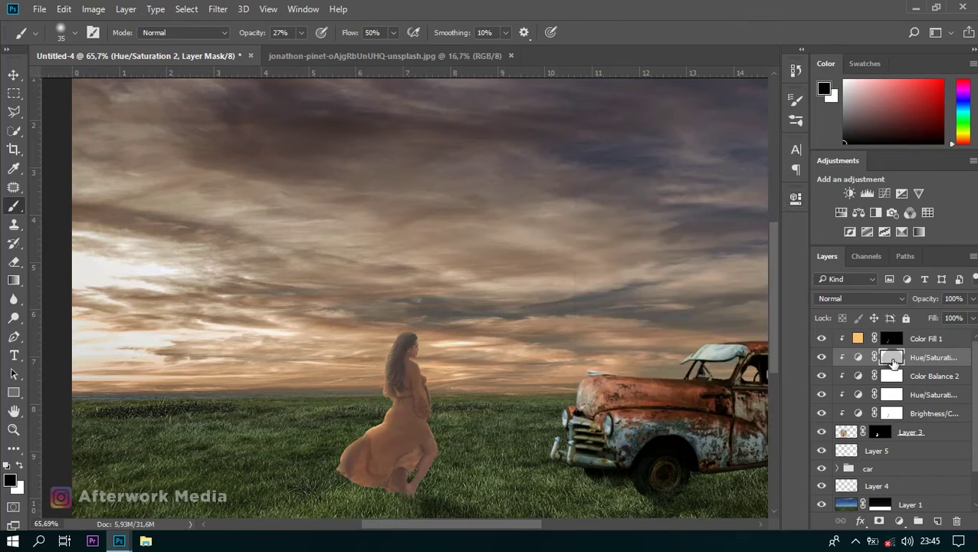
{"action": "scroll", "coordinate": [347, 389], "scroll_direction": "up", "scroll_amount": 5}
{"action": "key", "text": "x"}
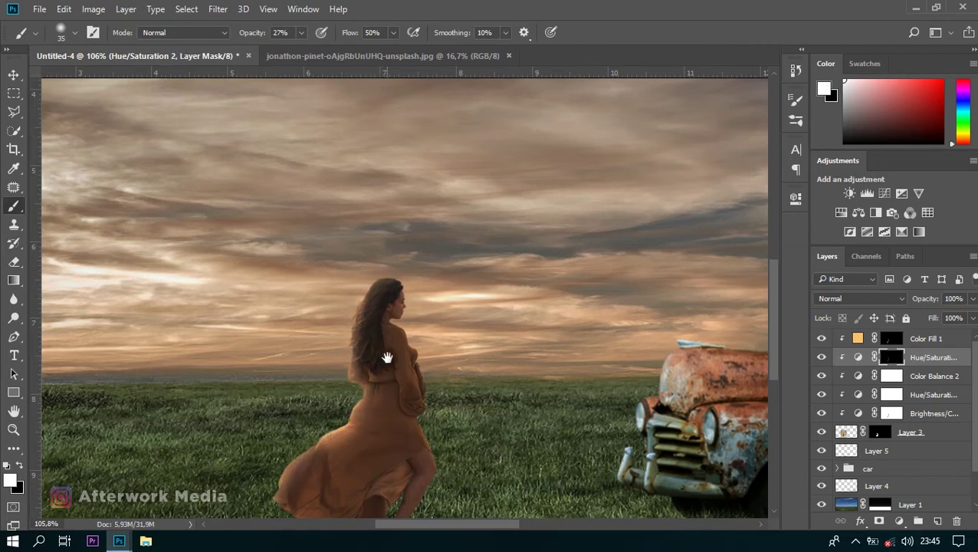
{"action": "left_click_drag", "start_coordinate": [388, 358], "coordinate": [389, 312]}
{"action": "key", "text": "x"}
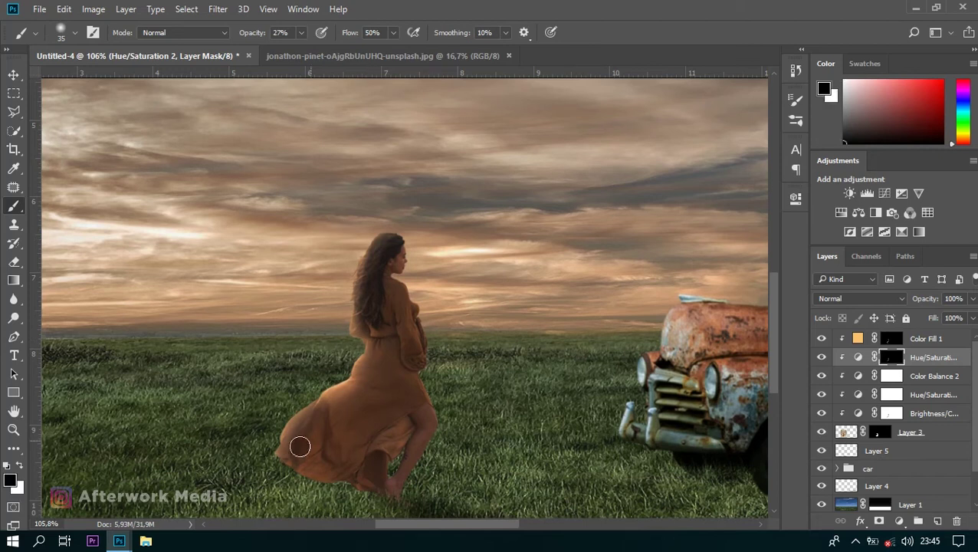
{"action": "scroll", "coordinate": [454, 368], "scroll_direction": "down", "scroll_amount": 1}
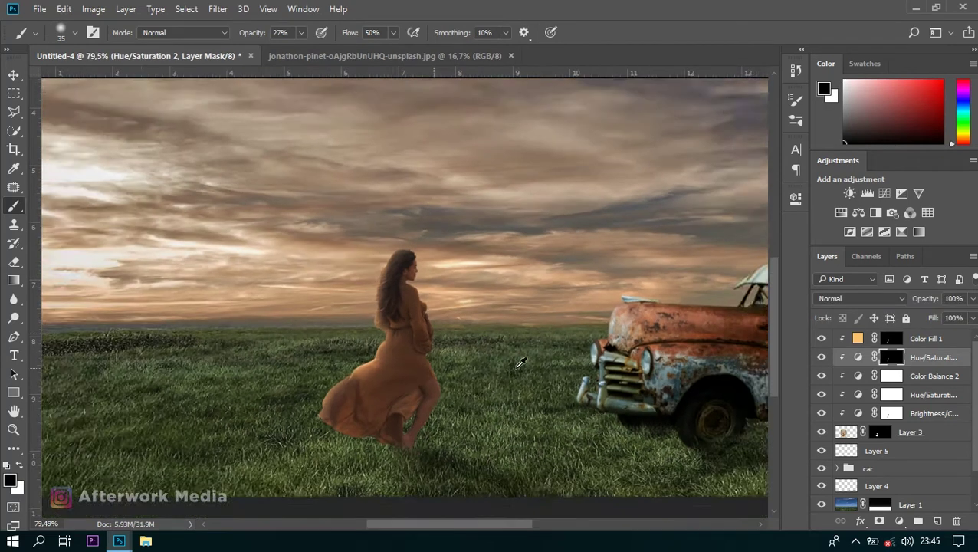
{"action": "scroll", "coordinate": [506, 289], "scroll_direction": "down", "scroll_amount": 2}
{"action": "scroll", "coordinate": [322, 399], "scroll_direction": "down", "scroll_amount": 1}
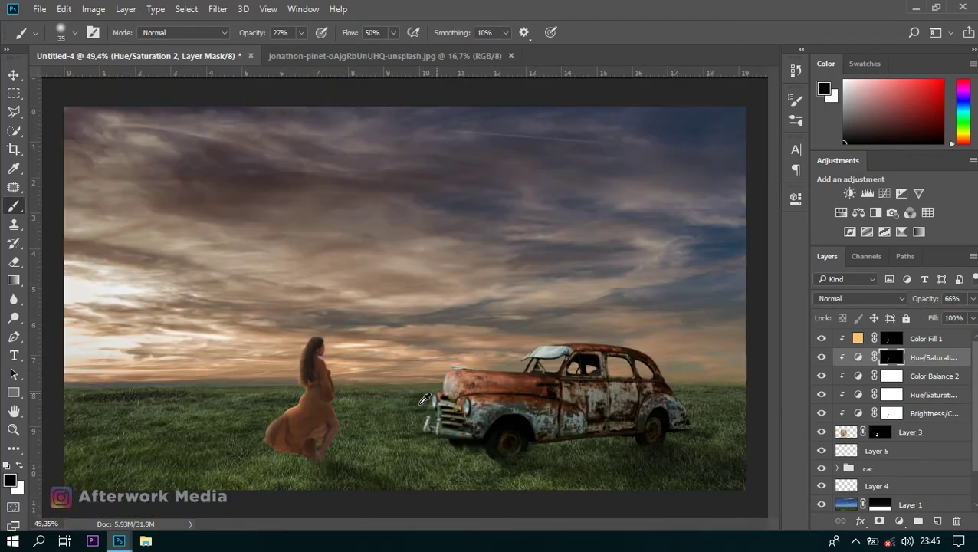
{"action": "scroll", "coordinate": [230, 437], "scroll_direction": "up", "scroll_amount": 2}
{"action": "scroll", "coordinate": [213, 453], "scroll_direction": "up", "scroll_amount": 2}
{"action": "scroll", "coordinate": [214, 452], "scroll_direction": "up", "scroll_amount": 4}
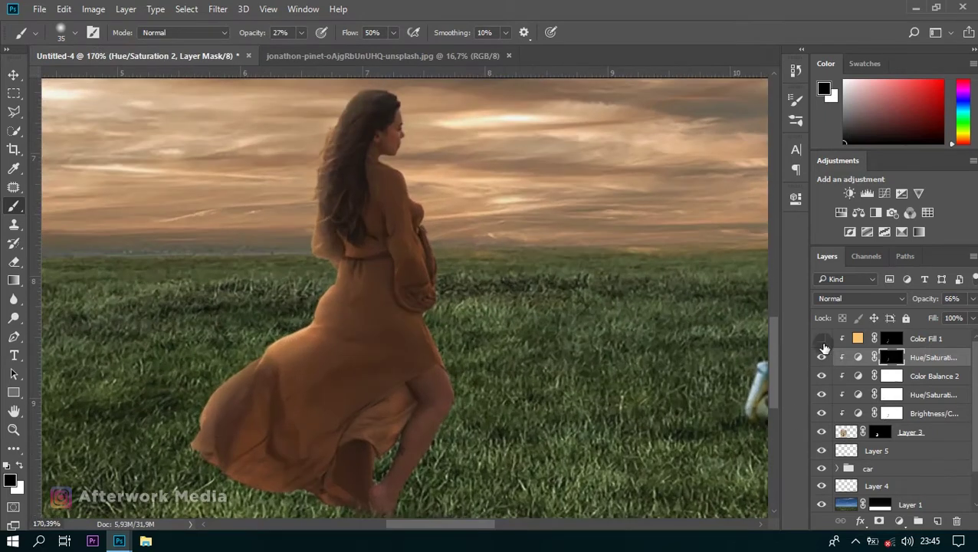
- Hide the Color Fill 1 layer and select it
{"action": "left_click", "coordinate": [822, 339]}
{"action": "scroll", "coordinate": [418, 348], "scroll_direction": "down", "scroll_amount": 7}
{"action": "left_click", "coordinate": [941, 345]}
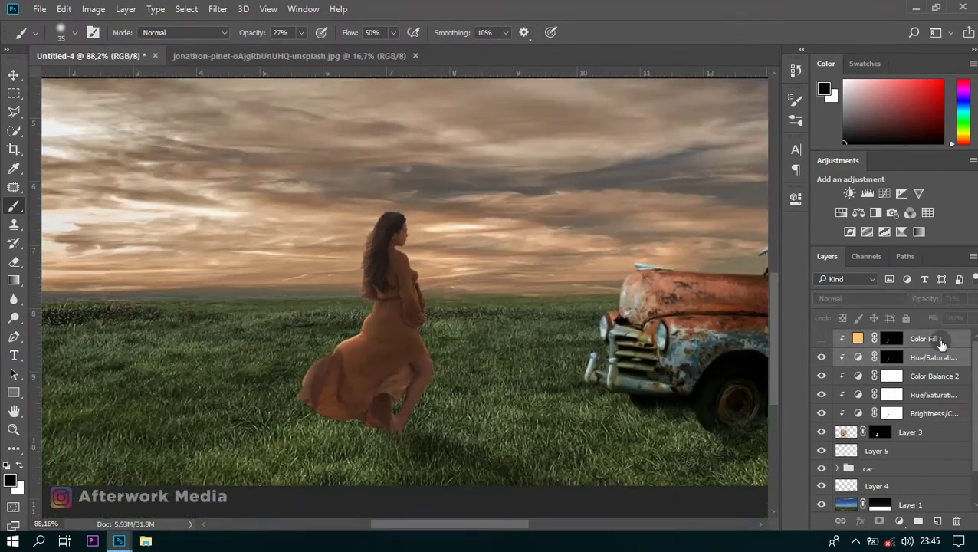
- Delete the orange fill and top Hue/Saturation layers, then paint Brightness/Contrast 2's mask with a 200 px brush
{"action": "key", "text": "Delete"}
{"action": "key", "text": "Delete"}
{"action": "left_click", "coordinate": [892, 376]}
{"action": "key", "text": "bracketright"}
{"action": "key", "text": "bracketright"}
{"action": "key", "text": "bracketright"}
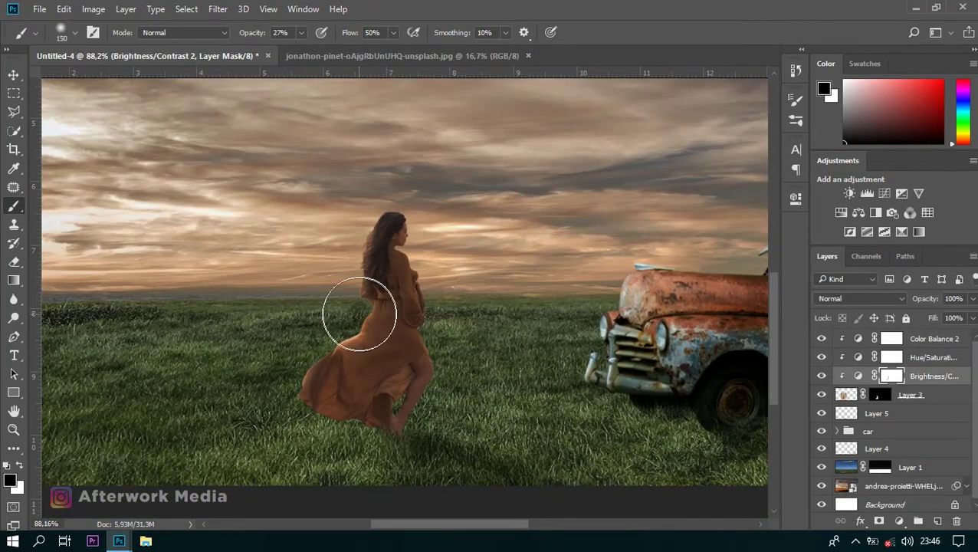
{"action": "key", "text": "bracketright"}
{"action": "key", "text": "bracketright"}
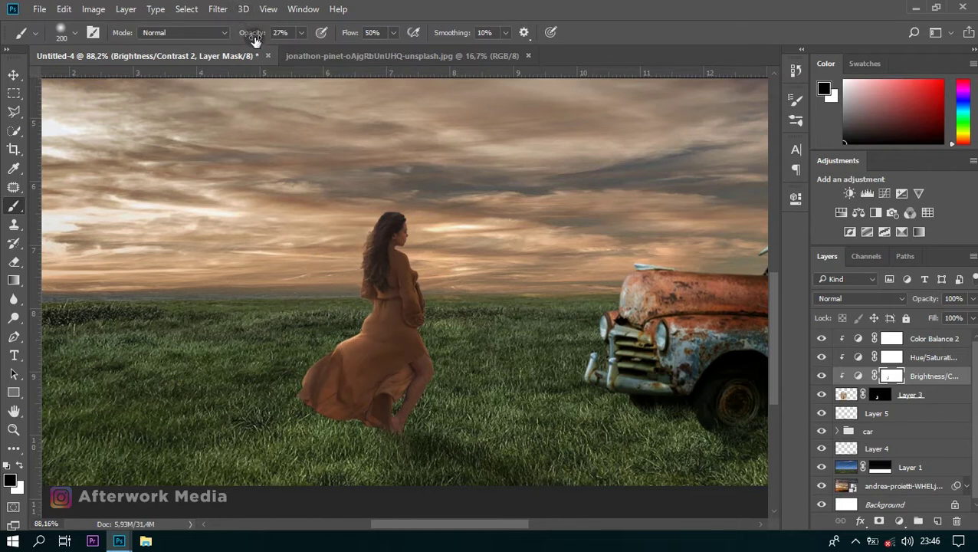
{"action": "mouse_move", "coordinate": [312, 353]}
{"action": "left_mouse_down"}
{"action": "mouse_move", "coordinate": [338, 338]}
{"action": "mouse_move", "coordinate": [335, 356]}
{"action": "mouse_move", "coordinate": [286, 345]}
{"action": "left_mouse_up"}
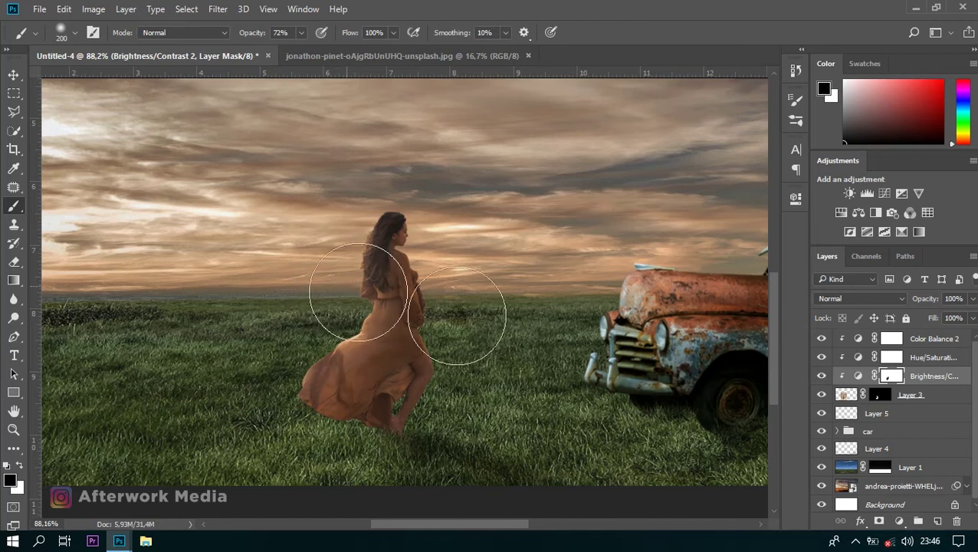
- Set the Hue/Saturation adjustment to Hue −4, Lightness −4 and paint its mask over the dress
{"action": "double_click", "coordinate": [858, 357]}
{"action": "left_click_drag", "start_coordinate": [672, 293], "coordinate": [668, 291]}
{"action": "left_click_drag", "start_coordinate": [671, 345], "coordinate": [668, 347]}
{"action": "left_click", "coordinate": [753, 193]}
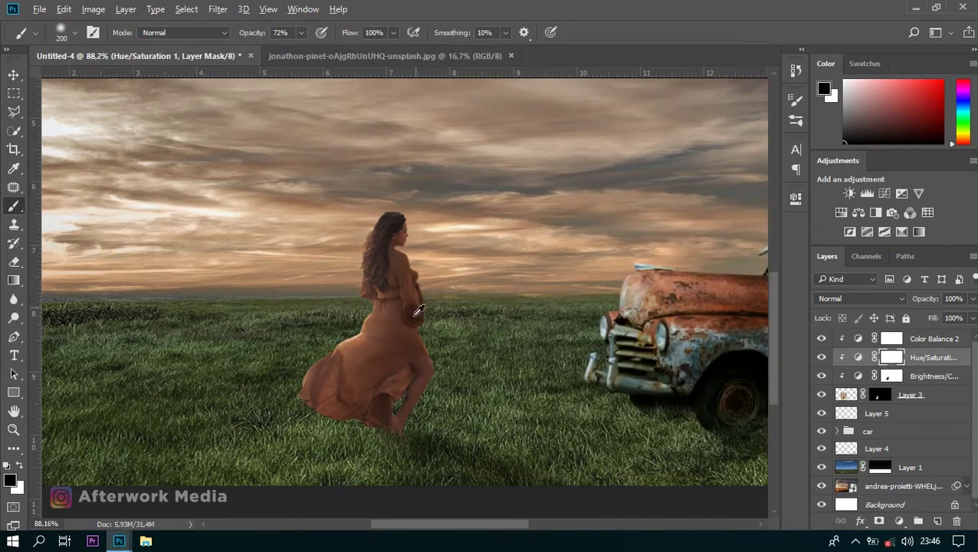
{"action": "scroll", "coordinate": [283, 398], "scroll_direction": "down", "scroll_amount": 2}
{"action": "scroll", "coordinate": [283, 398], "scroll_direction": "up", "scroll_amount": 3}
{"action": "mouse_move", "coordinate": [283, 398]}
{"action": "left_mouse_down"}
{"action": "mouse_move", "coordinate": [294, 371]}
{"action": "mouse_move", "coordinate": [262, 371]}
{"action": "left_mouse_up"}
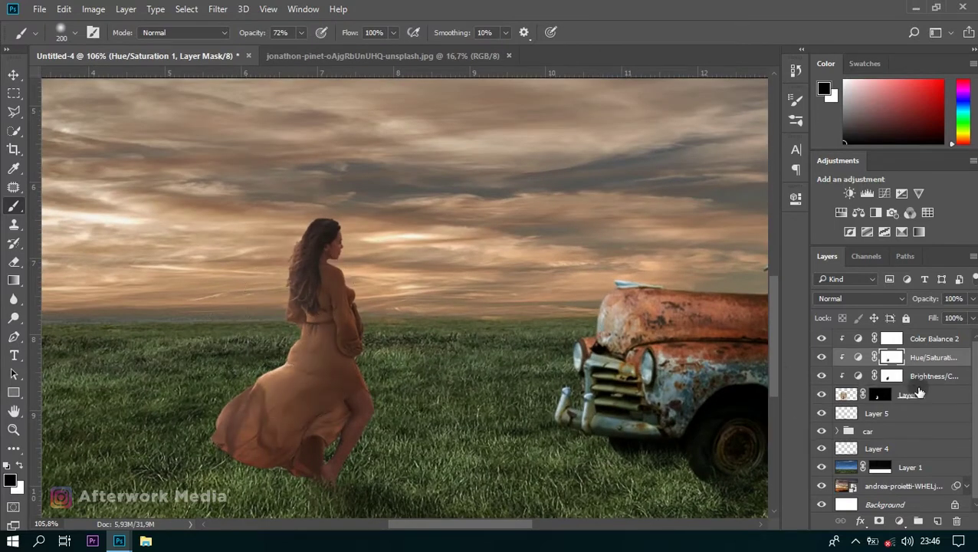
- Check Brightness/Contrast at −31 brightness, 36 contrast and repaint its mask over the dress
{"action": "double_click", "coordinate": [856, 379]}
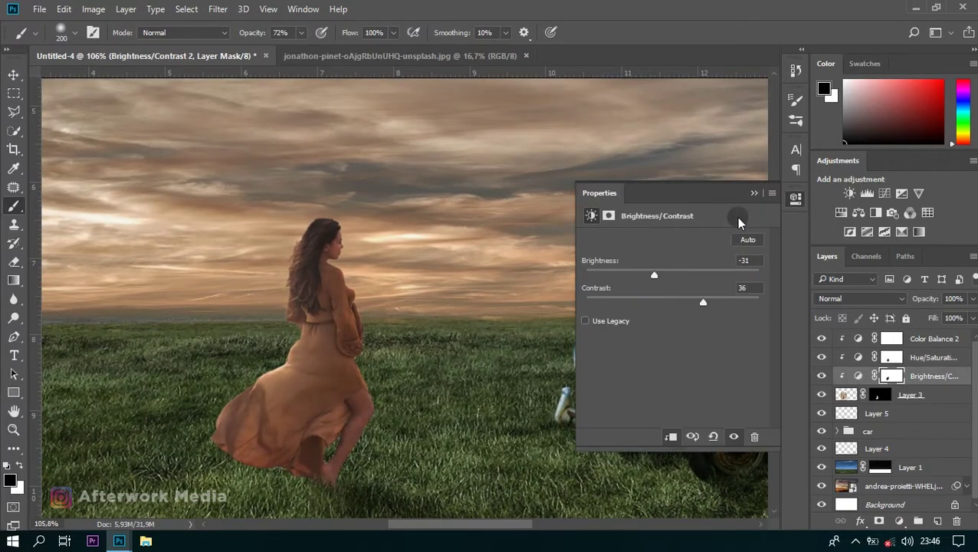
{"action": "left_click", "coordinate": [754, 192]}
{"action": "scroll", "coordinate": [298, 400], "scroll_direction": "down", "scroll_amount": 2}
{"action": "scroll", "coordinate": [298, 400], "scroll_direction": "down", "scroll_amount": 2}
{"action": "scroll", "coordinate": [298, 400], "scroll_direction": "up", "scroll_amount": 2}
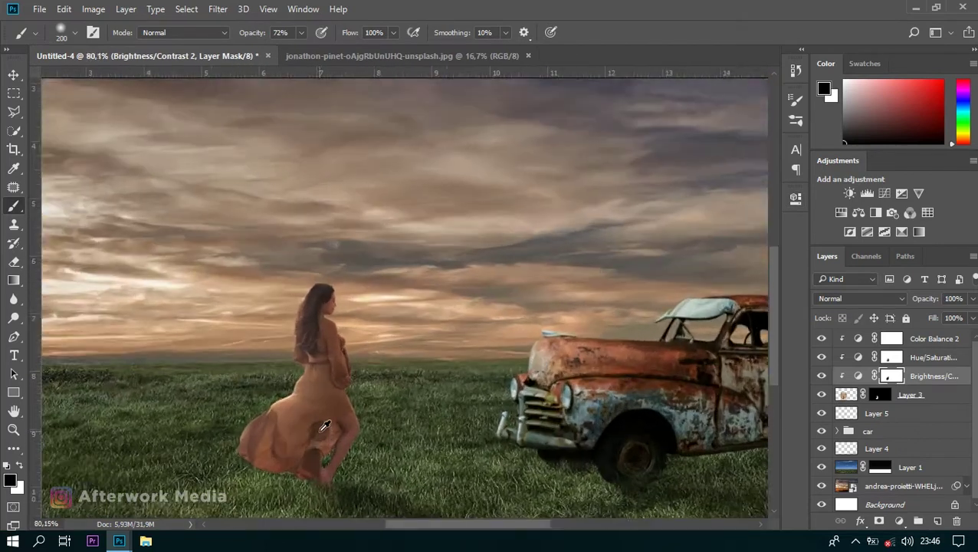
{"action": "scroll", "coordinate": [298, 400], "scroll_direction": "up", "scroll_amount": 1}
{"action": "key", "text": "x"}
{"action": "mouse_move", "coordinate": [349, 377]}
{"action": "left_mouse_down"}
{"action": "mouse_move", "coordinate": [284, 448]}
{"action": "mouse_move", "coordinate": [284, 426]}
{"action": "mouse_move", "coordinate": [324, 370]}
{"action": "left_mouse_up"}
{"action": "key", "text": "x"}
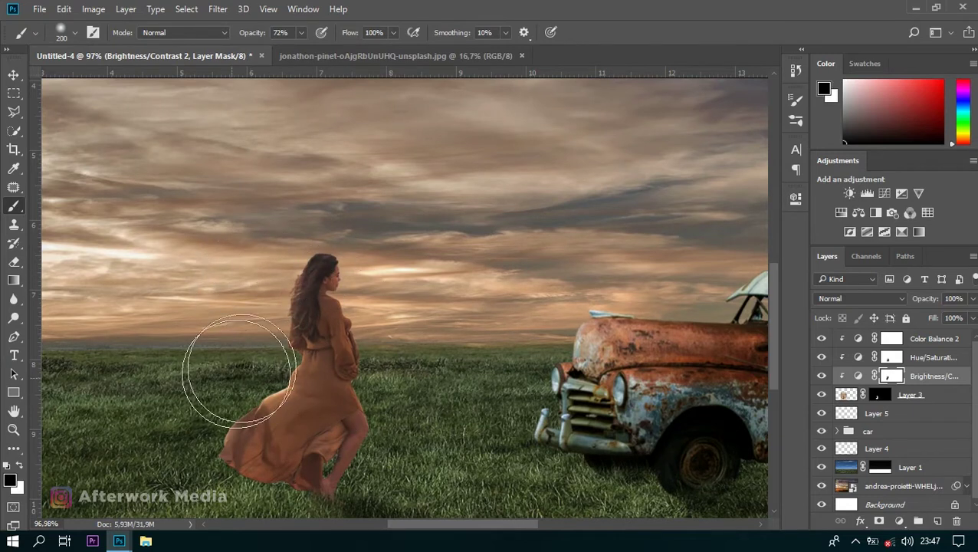
{"action": "scroll", "coordinate": [306, 415], "scroll_direction": "down", "scroll_amount": 1}
{"action": "scroll", "coordinate": [345, 454], "scroll_direction": "down", "scroll_amount": 1}
{"action": "scroll", "coordinate": [534, 479], "scroll_direction": "up", "scroll_amount": 1}
{"action": "scroll", "coordinate": [535, 479], "scroll_direction": "down", "scroll_amount": 2}
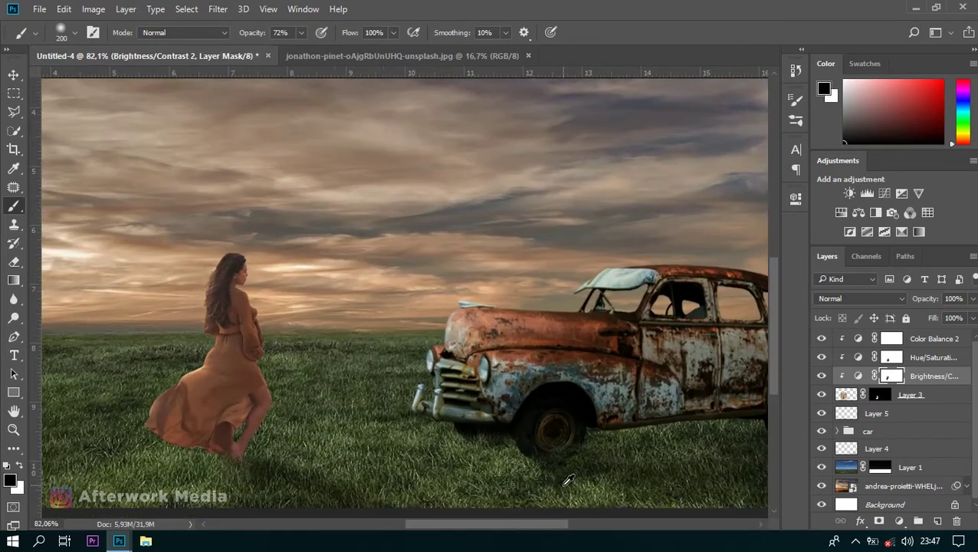
{"action": "scroll", "coordinate": [552, 453], "scroll_direction": "down", "scroll_amount": 1}
{"action": "scroll", "coordinate": [572, 422], "scroll_direction": "down", "scroll_amount": 1}
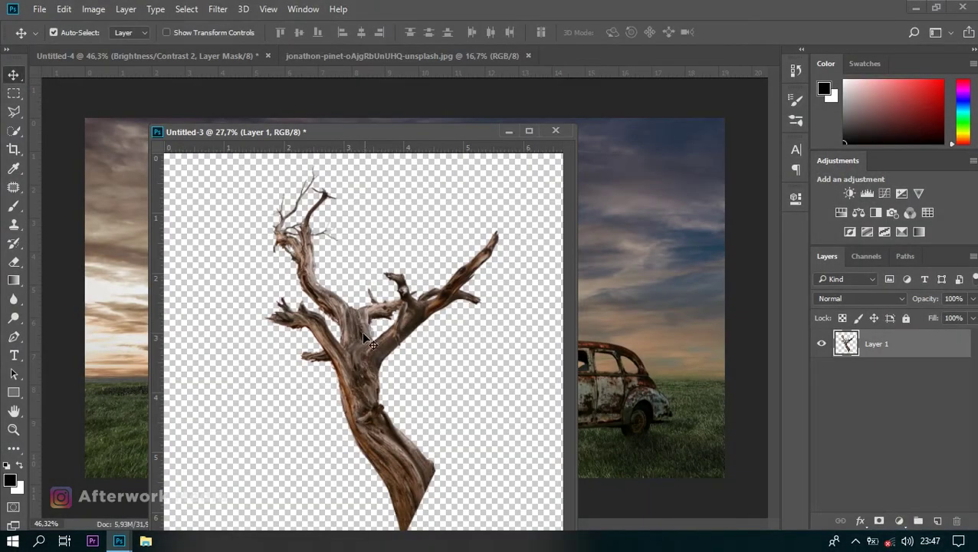
- Drag the dead tree from Untitled-3 into the composite and move Layer 6 to the top
{"action": "left_click_drag", "start_coordinate": [362, 332], "coordinate": [637, 309]}
{"action": "left_click", "coordinate": [510, 133]}
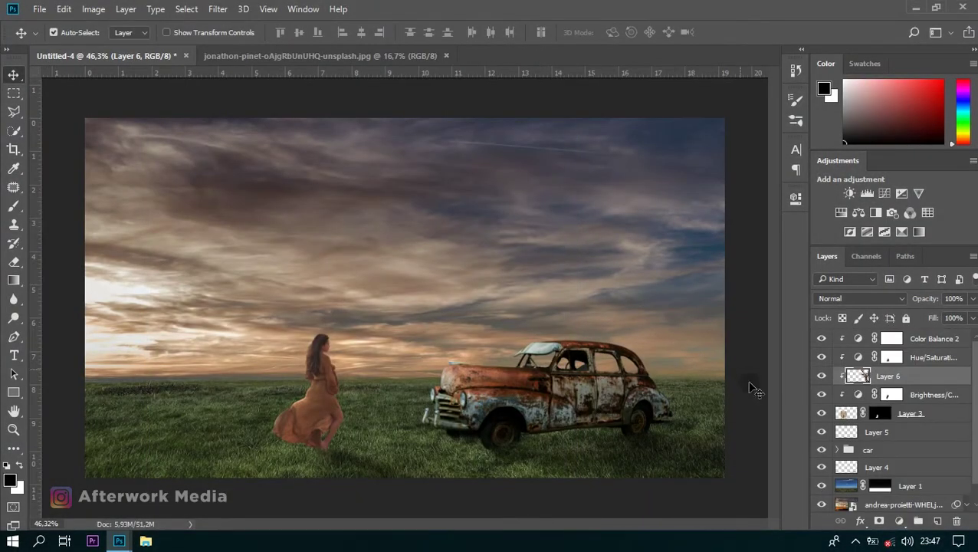
{"action": "left_click_drag", "start_coordinate": [888, 376], "coordinate": [912, 341]}
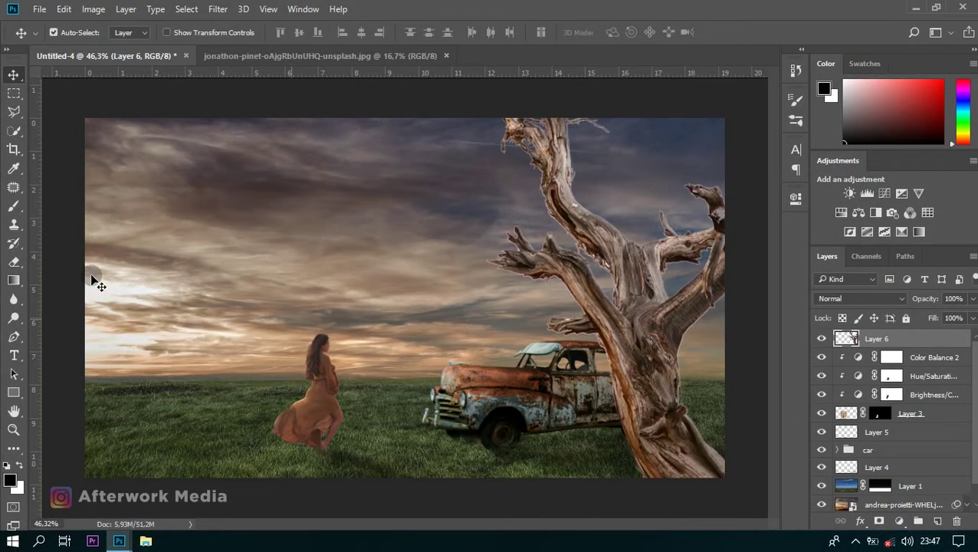
- Scale the tree to about 64% and place it at the right edge, leaning over the car
{"action": "key", "text": "ctrl+minus"}
{"action": "key", "text": "ctrl+t"}
{"action": "key", "text": "ctrl+minus"}
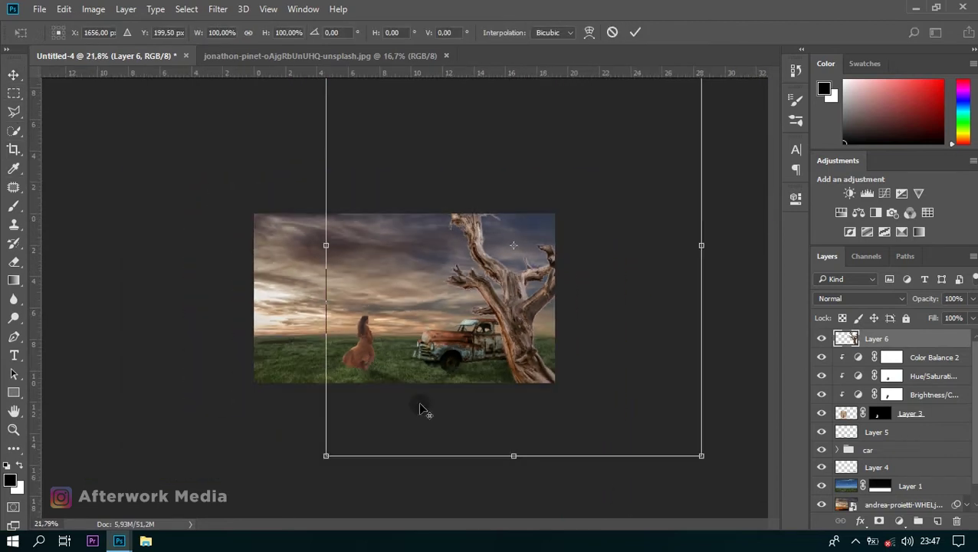
{"action": "left_click_drag", "start_coordinate": [629, 405], "coordinate": [537, 306]}
{"action": "left_click_drag", "start_coordinate": [533, 341], "coordinate": [546, 386]}
{"action": "left_click_drag", "start_coordinate": [428, 181], "coordinate": [394, 130]}
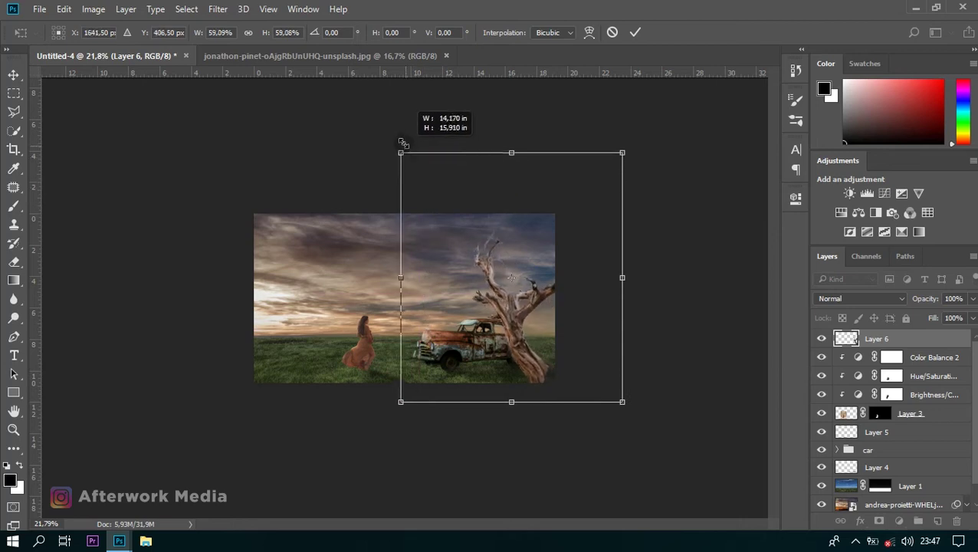
{"action": "left_click_drag", "start_coordinate": [546, 338], "coordinate": [561, 338]}
{"action": "left_click_drag", "start_coordinate": [404, 140], "coordinate": [398, 134]}
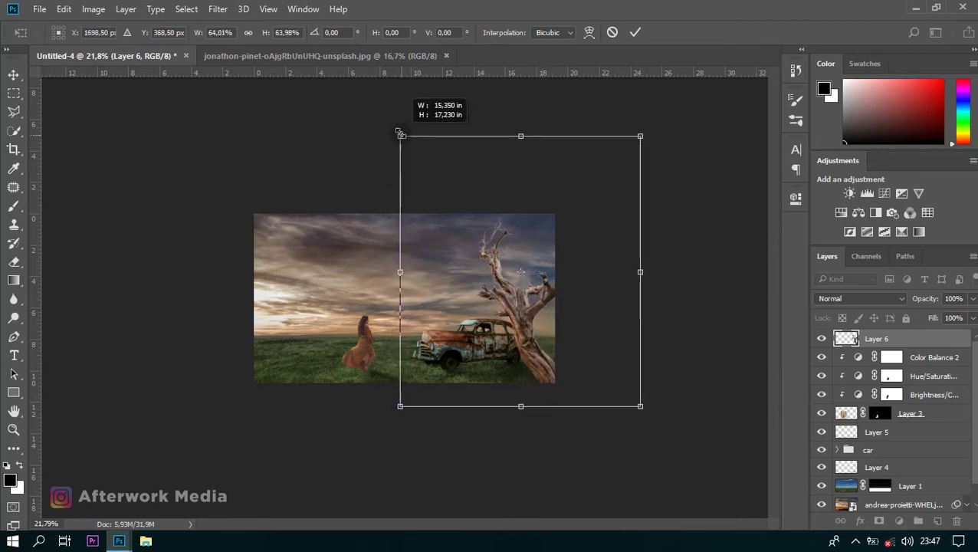
{"action": "left_click_drag", "start_coordinate": [520, 326], "coordinate": [524, 325]}
{"action": "left_click_drag", "start_coordinate": [402, 280], "coordinate": [388, 268]}
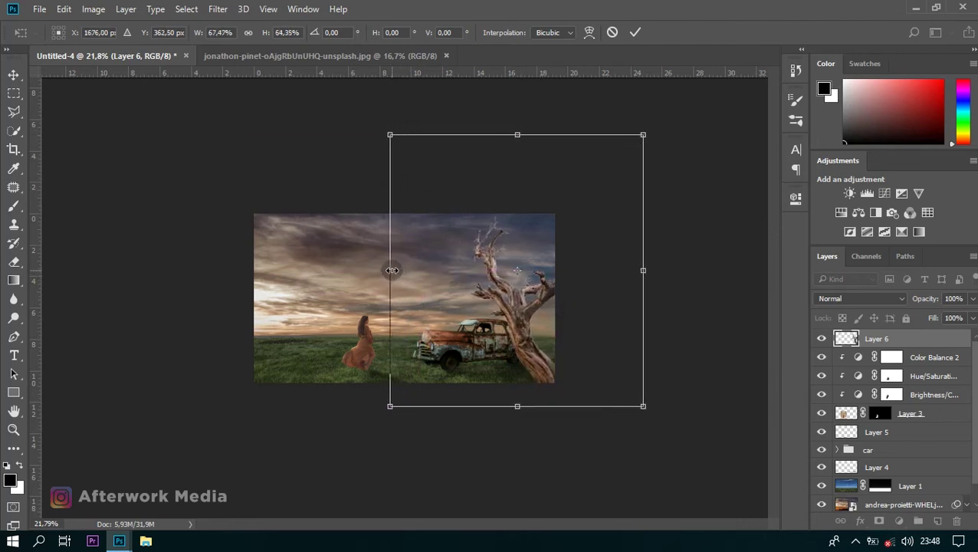
{"action": "key", "text": "Return"}
- Set up the Eraser with a different brush, shrunk to 3 px
{"action": "scroll", "coordinate": [521, 349], "scroll_direction": "up", "scroll_amount": 5}
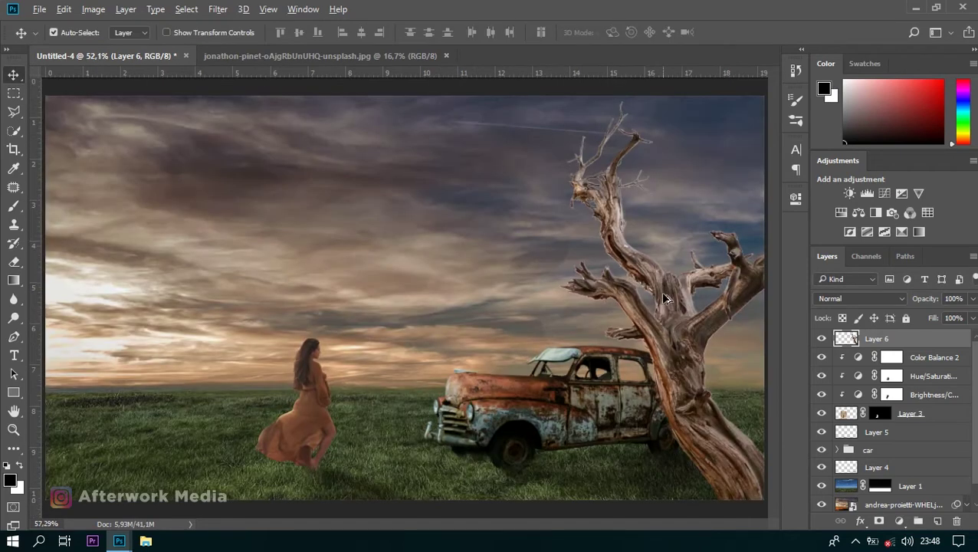
{"action": "left_click", "coordinate": [14, 261]}
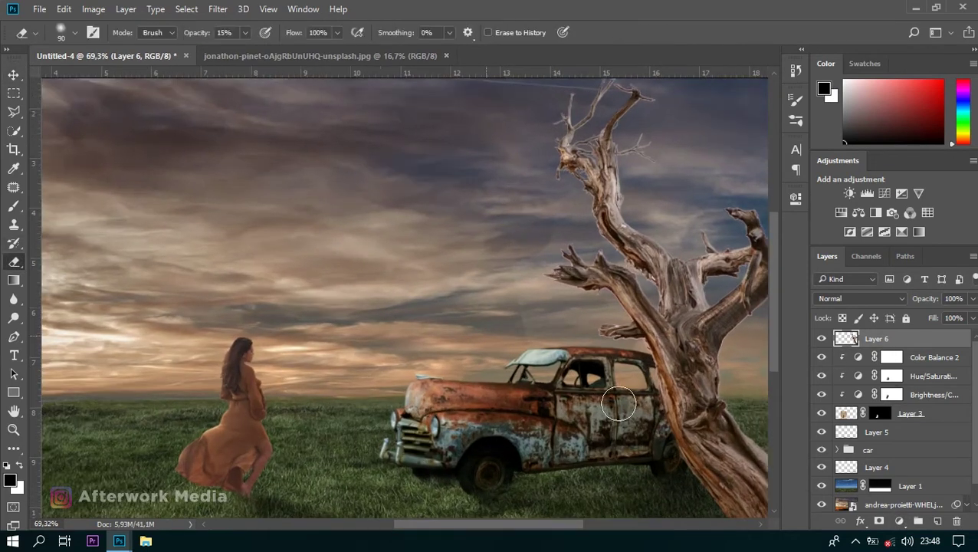
{"action": "scroll", "coordinate": [520, 311], "scroll_direction": "up", "scroll_amount": 2}
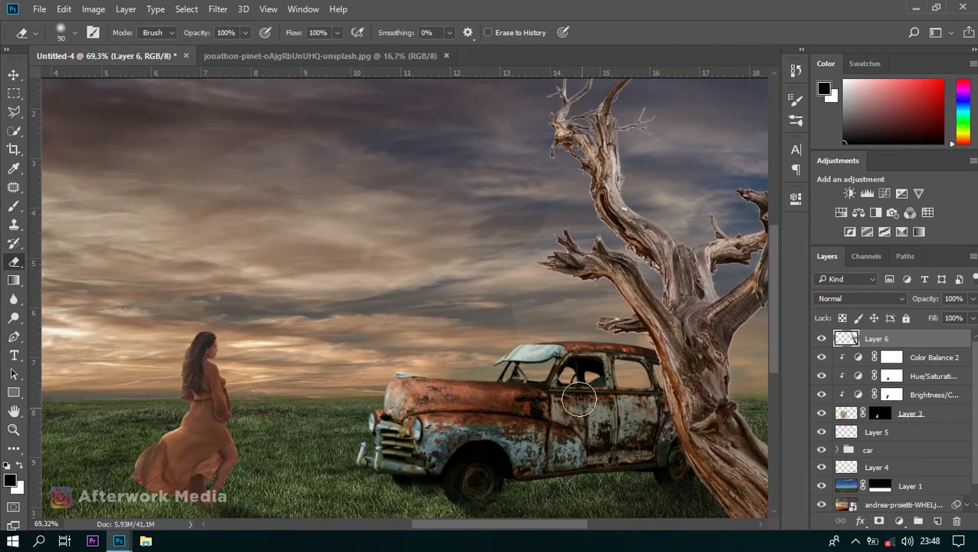
{"action": "right_click", "coordinate": [527, 332]}
{"action": "left_click", "coordinate": [365, 187]}
{"action": "key", "text": "Return"}
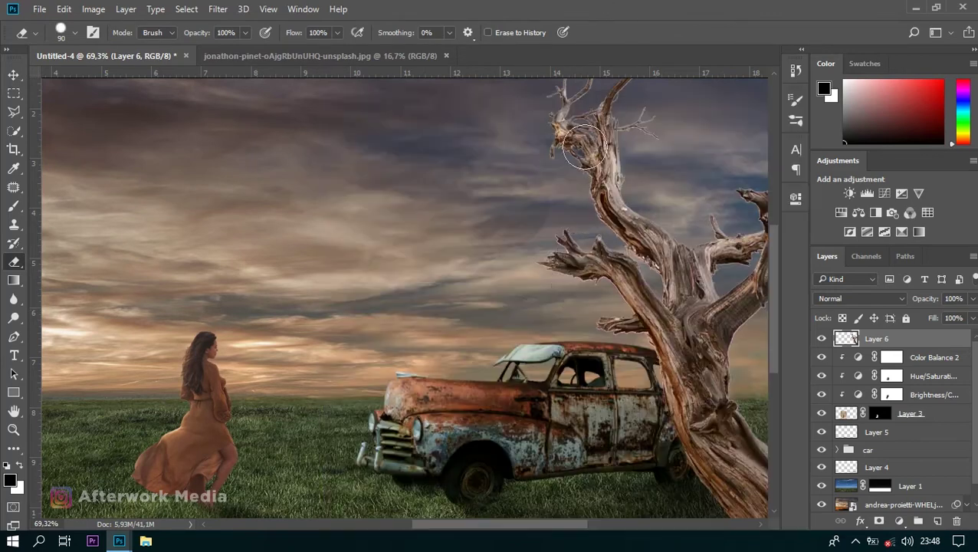
{"action": "key", "text": "]"}
{"action": "key", "text": "]"}
{"action": "key", "text": "]"}
{"action": "scroll", "coordinate": [614, 222], "scroll_direction": "down", "scroll_amount": 2}
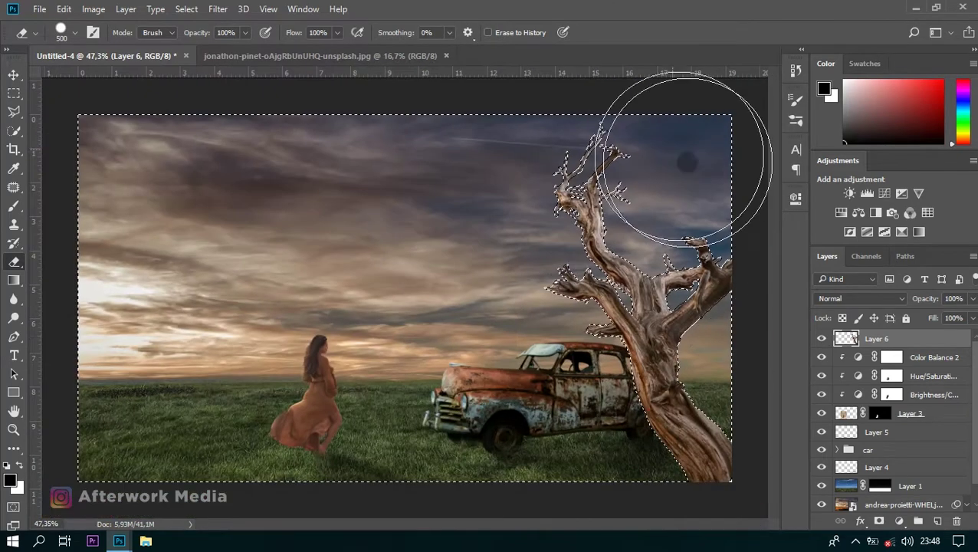
{"action": "key", "text": "["}
{"action": "key", "text": "["}
{"action": "key", "text": "["}
{"action": "scroll", "coordinate": [594, 311], "scroll_direction": "up", "scroll_amount": 5}
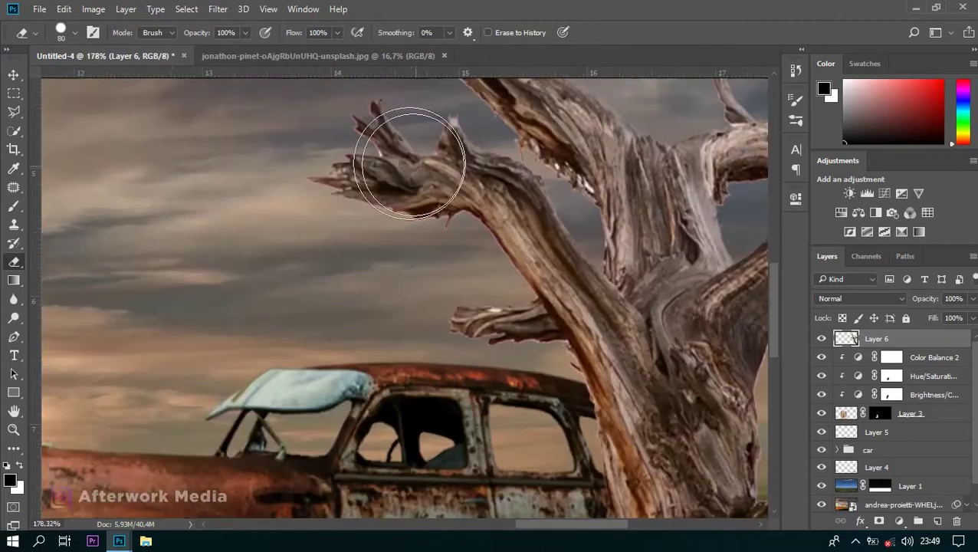
{"action": "key", "text": "["}
{"action": "key", "text": "["}
{"action": "key", "text": "["}
- Erase the tree's fringed branch edges at 25, 9 and 8 px, then reselect the tree outline
{"action": "scroll", "coordinate": [326, 182], "scroll_direction": "up", "scroll_amount": 1}
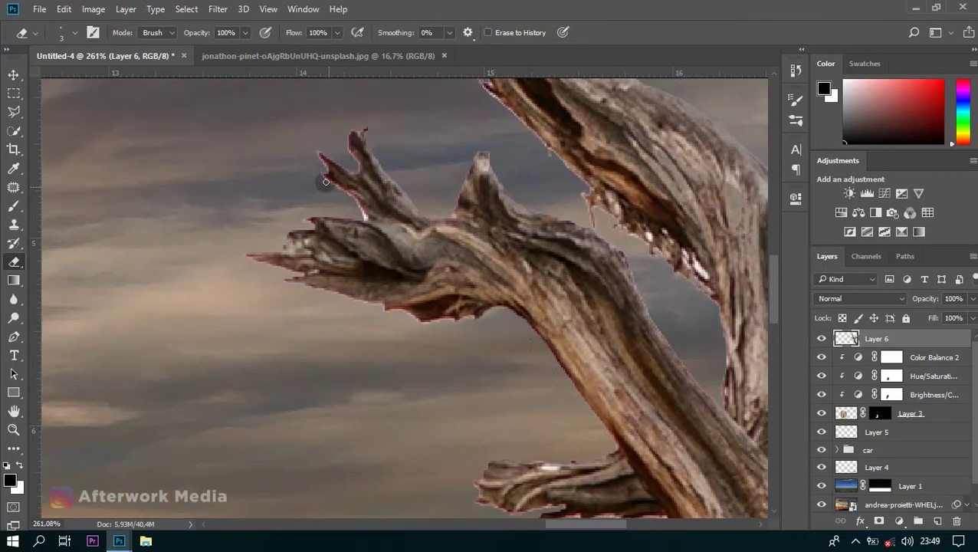
{"action": "scroll", "coordinate": [532, 272], "scroll_direction": "up", "scroll_amount": 2}
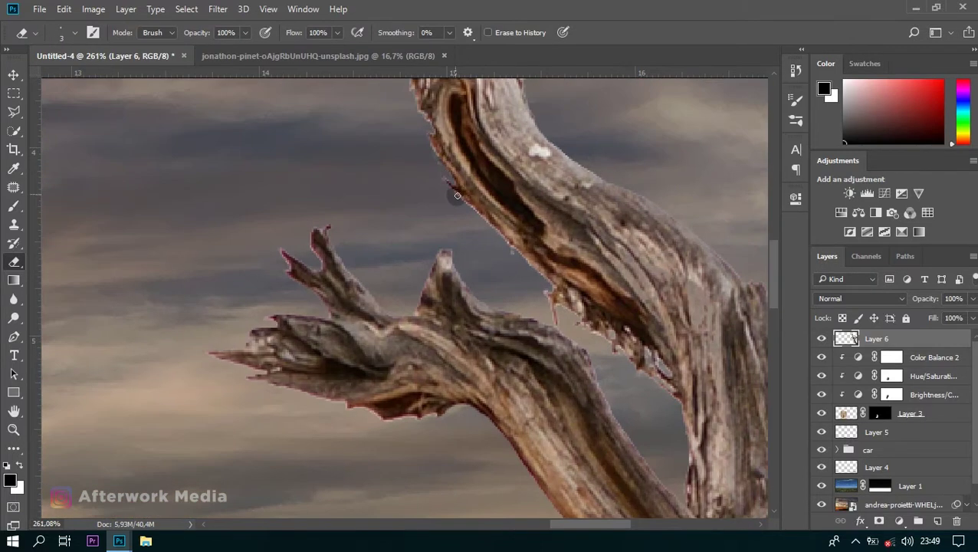
{"action": "scroll", "coordinate": [571, 292], "scroll_direction": "up", "scroll_amount": 3}
{"action": "scroll", "coordinate": [445, 207], "scroll_direction": "up", "scroll_amount": 3}
{"action": "scroll", "coordinate": [376, 218], "scroll_direction": "up", "scroll_amount": 3}
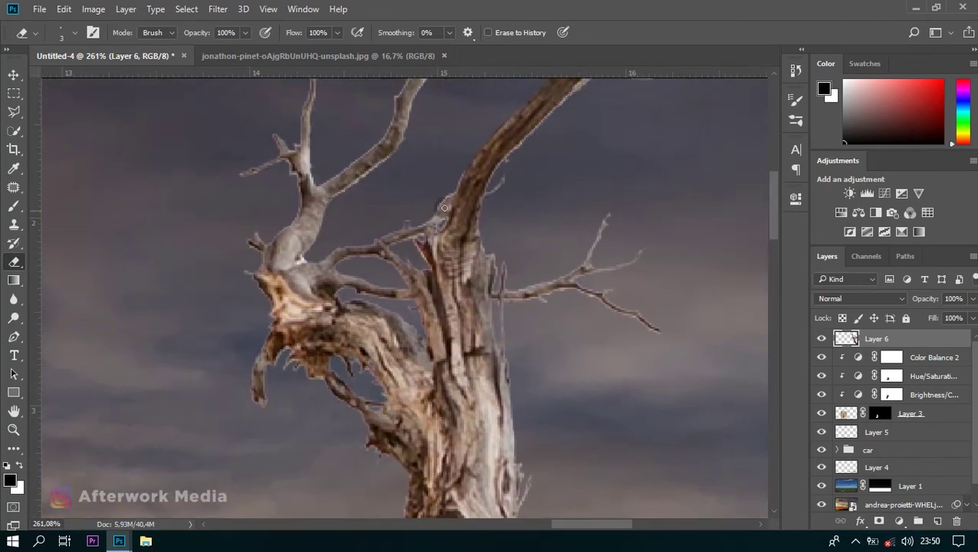
{"action": "scroll", "coordinate": [374, 218], "scroll_direction": "up", "scroll_amount": 3}
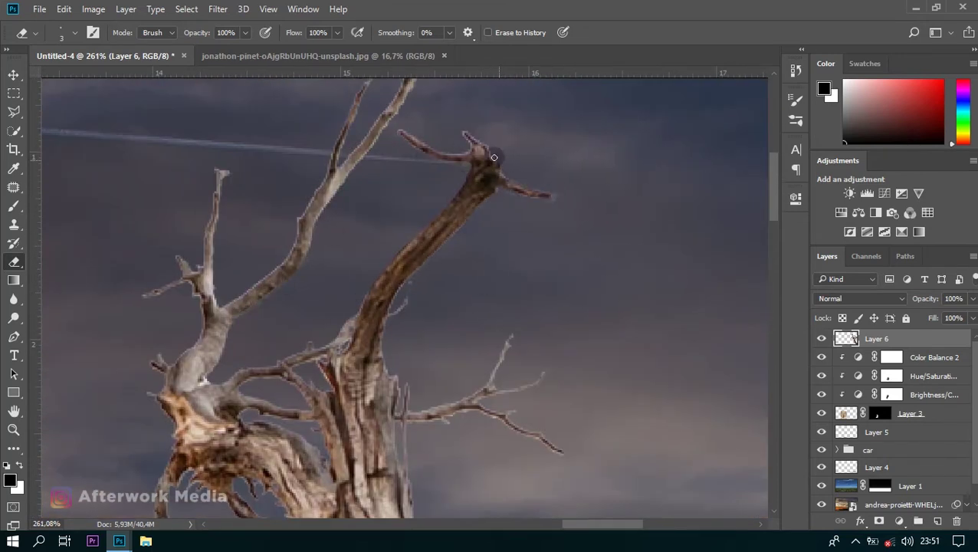
{"action": "scroll", "coordinate": [393, 236], "scroll_direction": "up", "scroll_amount": 3}
{"action": "scroll", "coordinate": [400, 223], "scroll_direction": "down", "scroll_amount": 5}
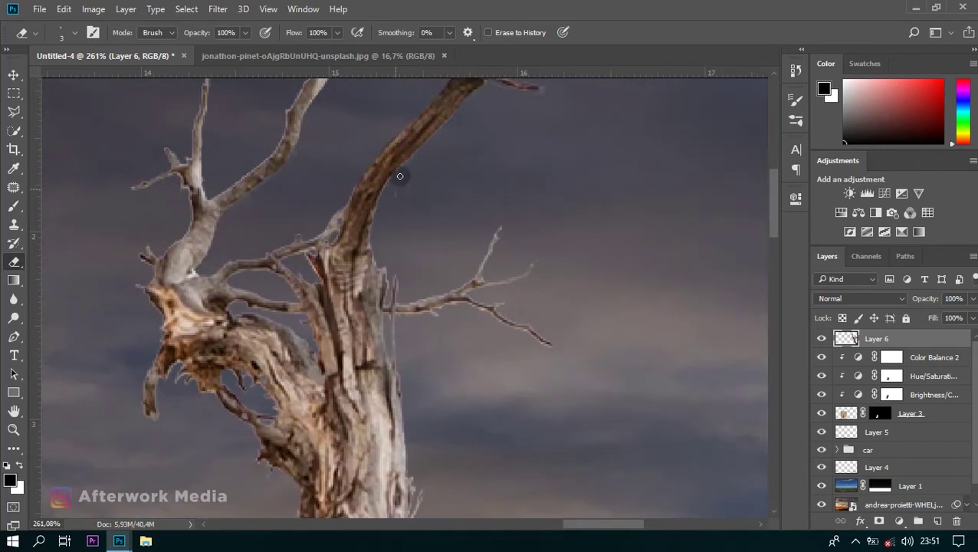
{"action": "scroll", "coordinate": [389, 292], "scroll_direction": "down", "scroll_amount": 15}
{"action": "scroll", "coordinate": [460, 338], "scroll_direction": "right", "scroll_amount": 10}
{"action": "key", "text": "bracketright"}
{"action": "key", "text": "bracketright"}
{"action": "key", "text": "bracketright"}
{"action": "key", "text": "bracketright"}
{"action": "key", "text": "bracketright"}
{"action": "key", "text": "bracketright"}
{"action": "scroll", "coordinate": [429, 315], "scroll_direction": "up", "scroll_amount": 2}
{"action": "key", "text": "bracketleft"}
{"action": "key", "text": "bracketleft"}
{"action": "key", "text": "bracketleft"}
{"action": "scroll", "coordinate": [460, 215], "scroll_direction": "up", "scroll_amount": 1}
{"action": "scroll", "coordinate": [437, 230], "scroll_direction": "right", "scroll_amount": 1}
{"action": "key", "text": "bracketleft"}
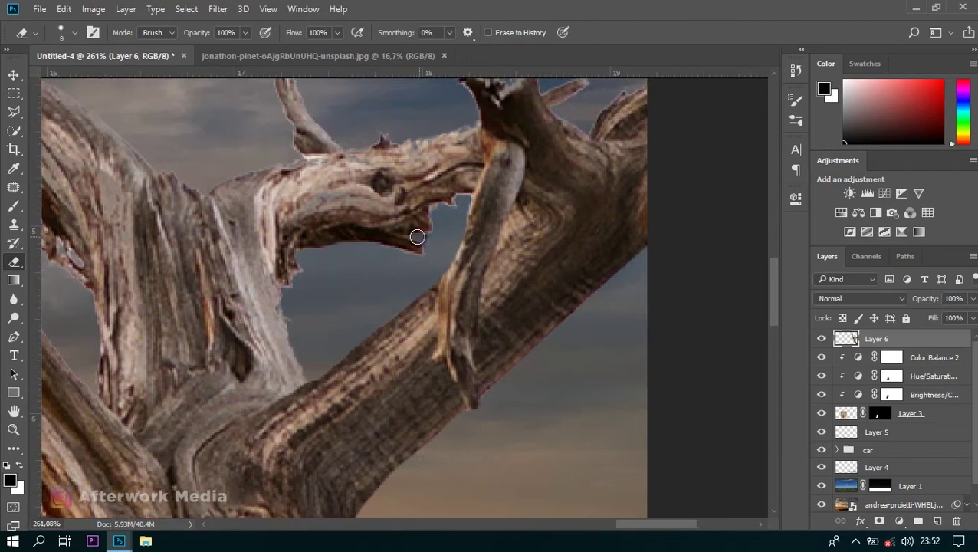
{"action": "scroll", "coordinate": [461, 220], "scroll_direction": "down", "scroll_amount": 3}
{"action": "key", "text": "ctrl+shift+d"}
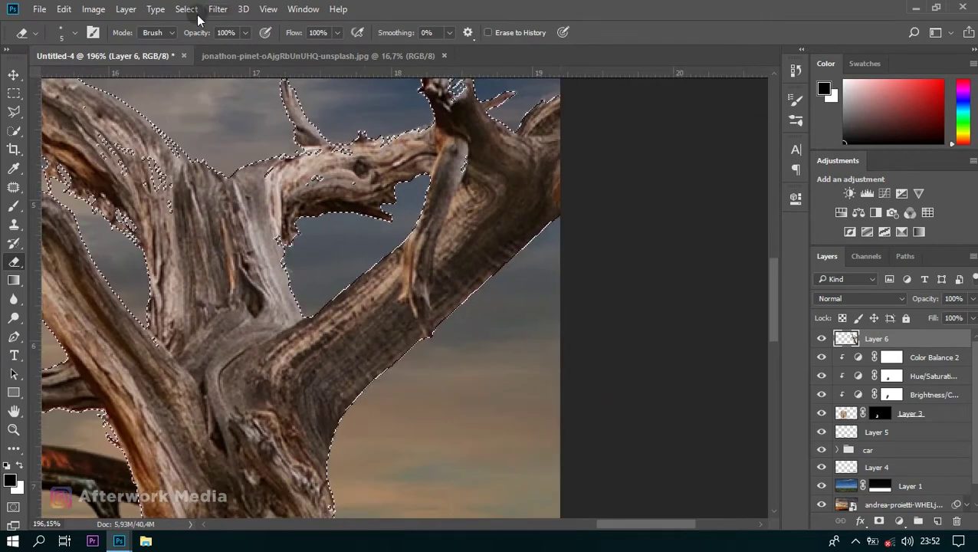
- Feather the tree selection
{"action": "key", "text": "shift+F6"}
{"action": "key", "text": "Return"}
{"action": "scroll", "coordinate": [670, 273], "scroll_direction": "up", "scroll_amount": 2}
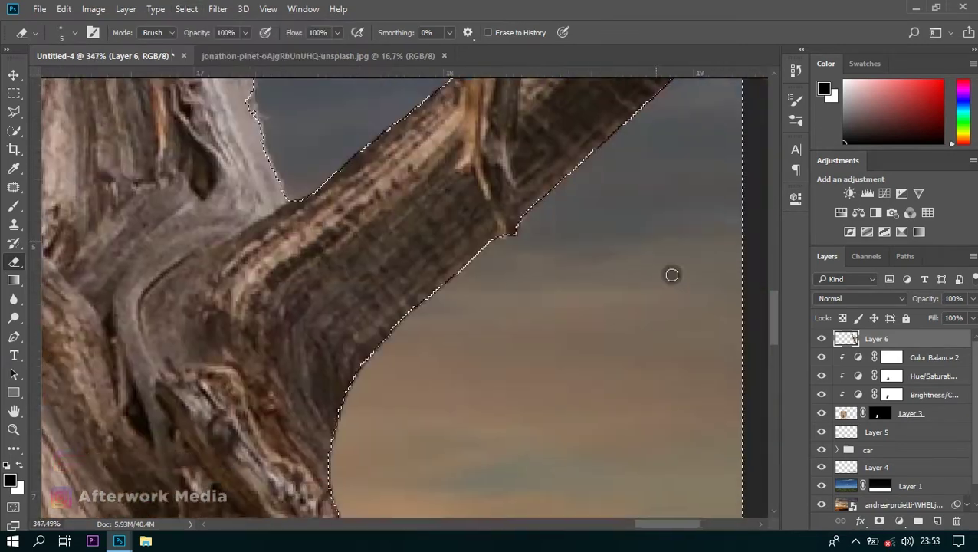
{"action": "scroll", "coordinate": [598, 472], "scroll_direction": "down", "scroll_amount": 3}
{"action": "scroll", "coordinate": [598, 472], "scroll_direction": "down", "scroll_amount": 2}
{"action": "scroll", "coordinate": [460, 307], "scroll_direction": "up", "scroll_amount": 3}
{"action": "scroll", "coordinate": [383, 307], "scroll_direction": "down", "scroll_amount": 1}
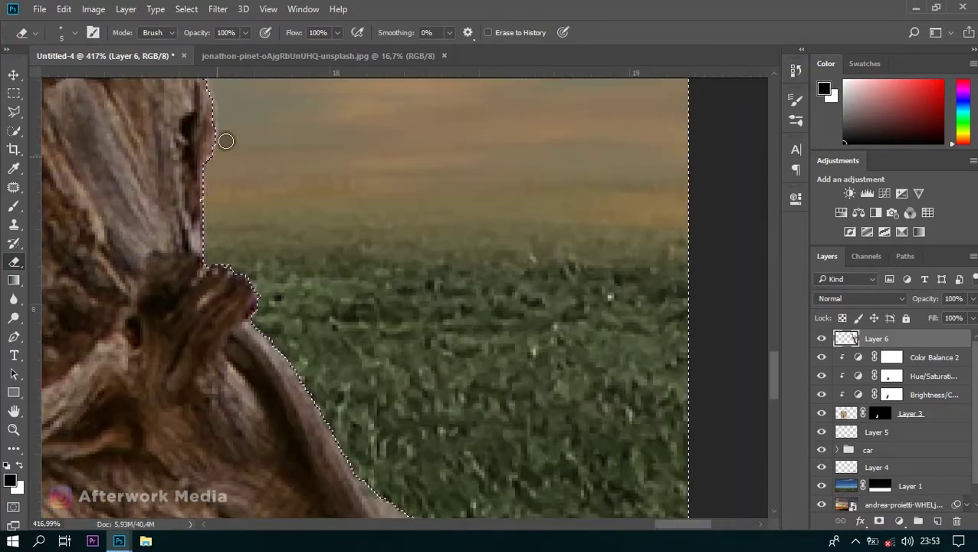
- Fill the hole in the upper branch with cloned bark, using a 30 px then 6 px brush
{"action": "key", "text": "bracketright"}
{"action": "key", "text": "bracketright"}
{"action": "key", "text": "bracketright"}
{"action": "scroll", "coordinate": [332, 297], "scroll_direction": "up", "scroll_amount": 5}
{"action": "scroll", "coordinate": [266, 225], "scroll_direction": "up", "scroll_amount": 5}
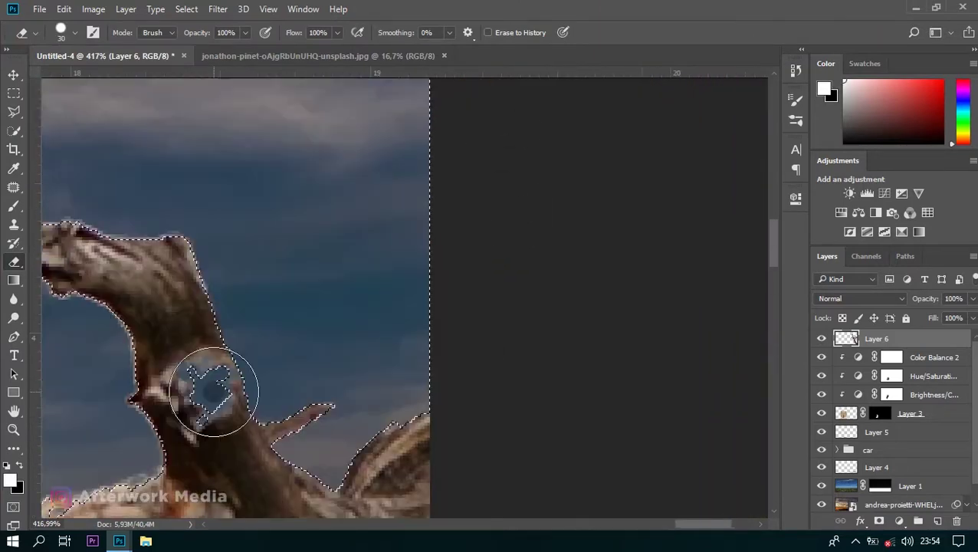
{"action": "scroll", "coordinate": [218, 392], "scroll_direction": "left", "scroll_amount": 2}
{"action": "scroll", "coordinate": [242, 312], "scroll_direction": "left", "scroll_amount": 3}
{"action": "scroll", "coordinate": [306, 345], "scroll_direction": "left", "scroll_amount": 3}
{"action": "scroll", "coordinate": [277, 308], "scroll_direction": "left", "scroll_amount": 3}
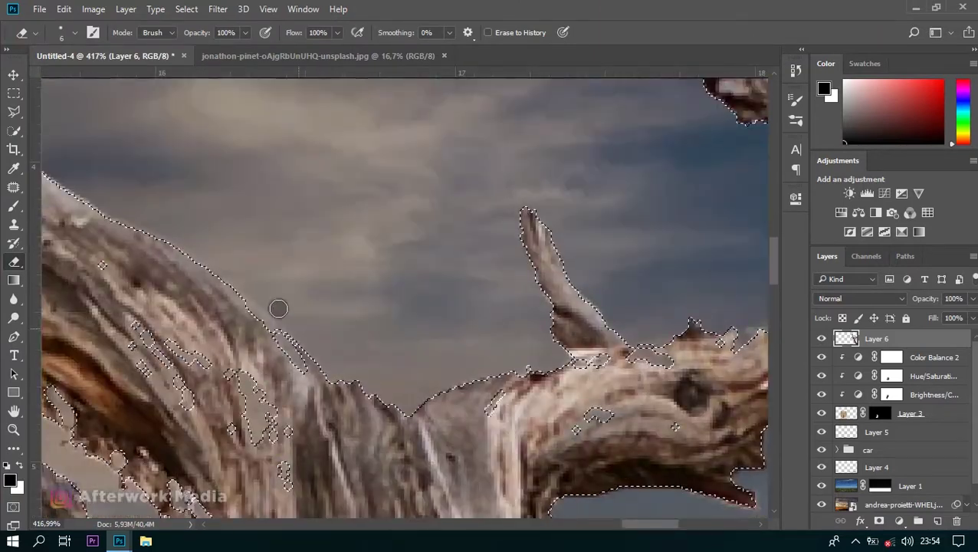
{"action": "key", "text": "bracketleft"}
{"action": "key", "text": "bracketleft"}
{"action": "key", "text": "bracketleft"}
{"action": "scroll", "coordinate": [241, 150], "scroll_direction": "down", "scroll_amount": 2}
{"action": "scroll", "coordinate": [345, 253], "scroll_direction": "down", "scroll_amount": 1}
{"action": "scroll", "coordinate": [420, 292], "scroll_direction": "left", "scroll_amount": 1}
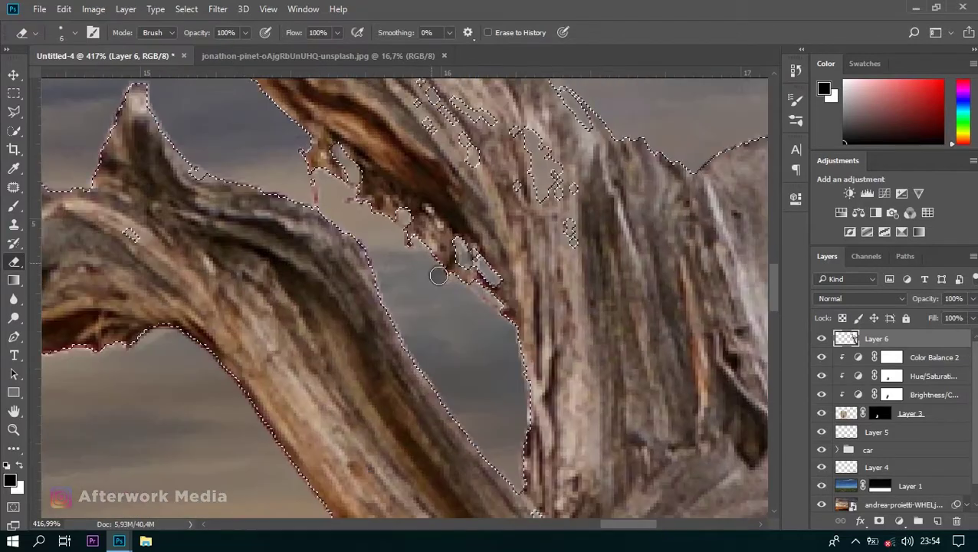
{"action": "scroll", "coordinate": [418, 377], "scroll_direction": "up", "scroll_amount": 3}
{"action": "scroll", "coordinate": [328, 168], "scroll_direction": "left", "scroll_amount": 2}
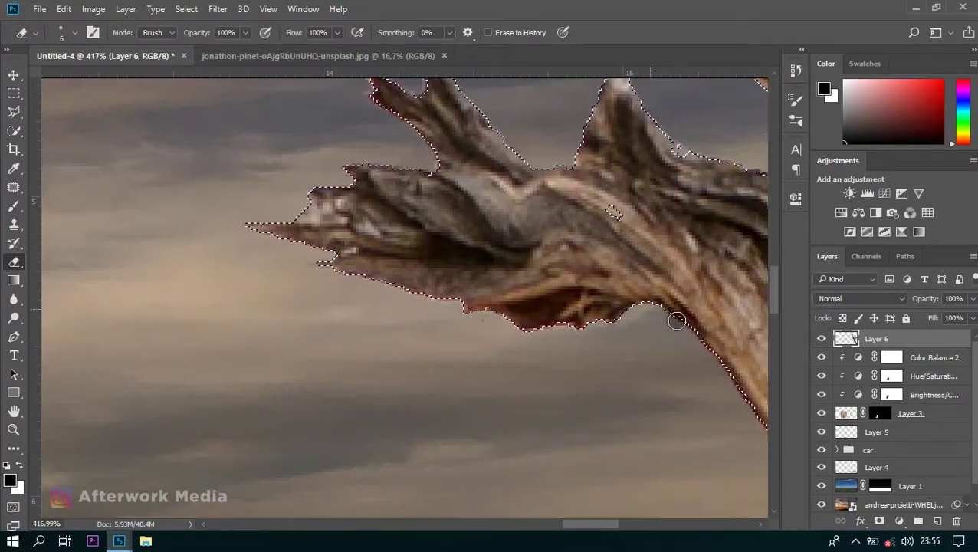
{"action": "scroll", "coordinate": [460, 307], "scroll_direction": "up", "scroll_amount": 3}
{"action": "scroll", "coordinate": [460, 322], "scroll_direction": "down", "scroll_amount": 3}
{"action": "scroll", "coordinate": [461, 322], "scroll_direction": "right", "scroll_amount": 1}
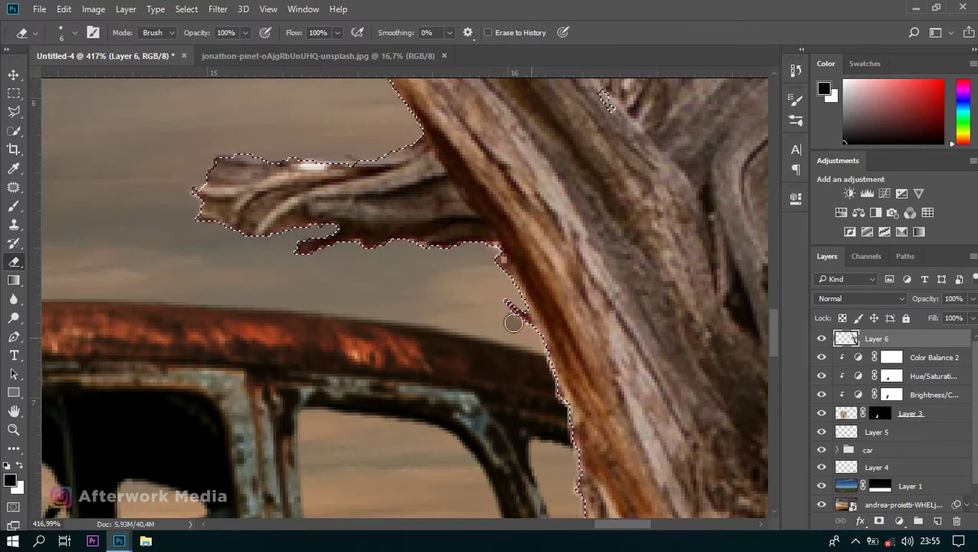
{"action": "scroll", "coordinate": [473, 270], "scroll_direction": "down", "scroll_amount": 2}
{"action": "scroll", "coordinate": [474, 270], "scroll_direction": "right", "scroll_amount": 1}
{"action": "scroll", "coordinate": [473, 269], "scroll_direction": "down", "scroll_amount": 3}
{"action": "scroll", "coordinate": [353, 181], "scroll_direction": "right", "scroll_amount": 2}
{"action": "scroll", "coordinate": [465, 343], "scroll_direction": "right", "scroll_amount": 1}
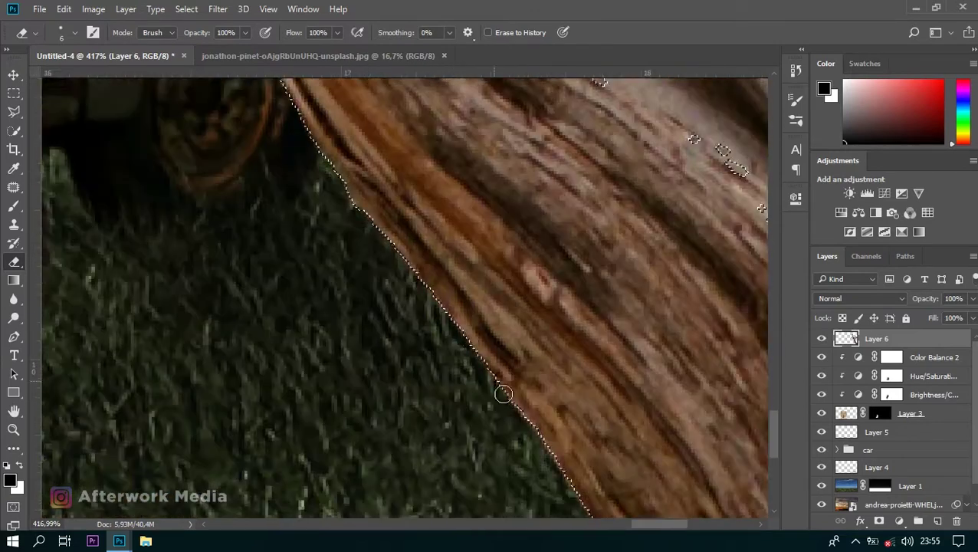
{"action": "scroll", "coordinate": [467, 269], "scroll_direction": "down", "scroll_amount": 2}
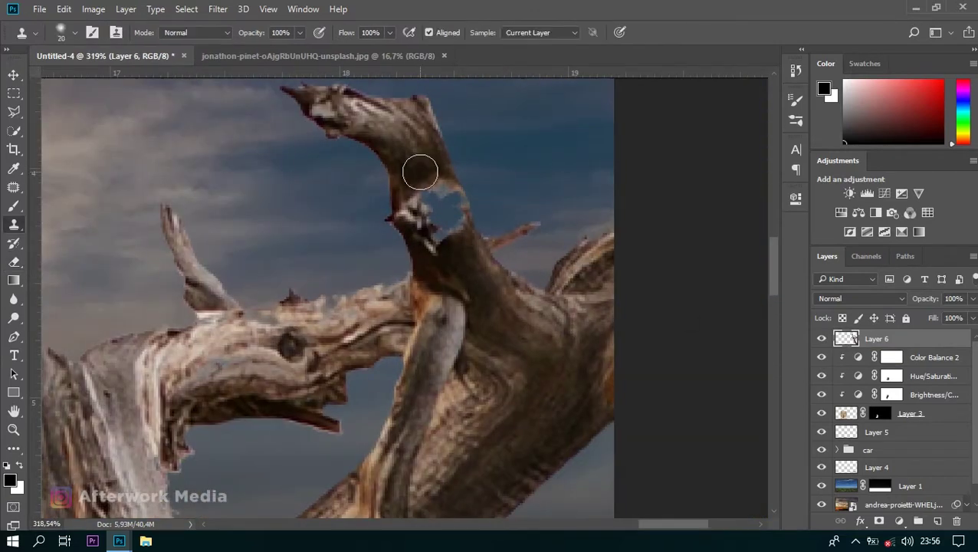
{"action": "left_click_drag", "start_coordinate": [422, 222], "coordinate": [434, 192]}
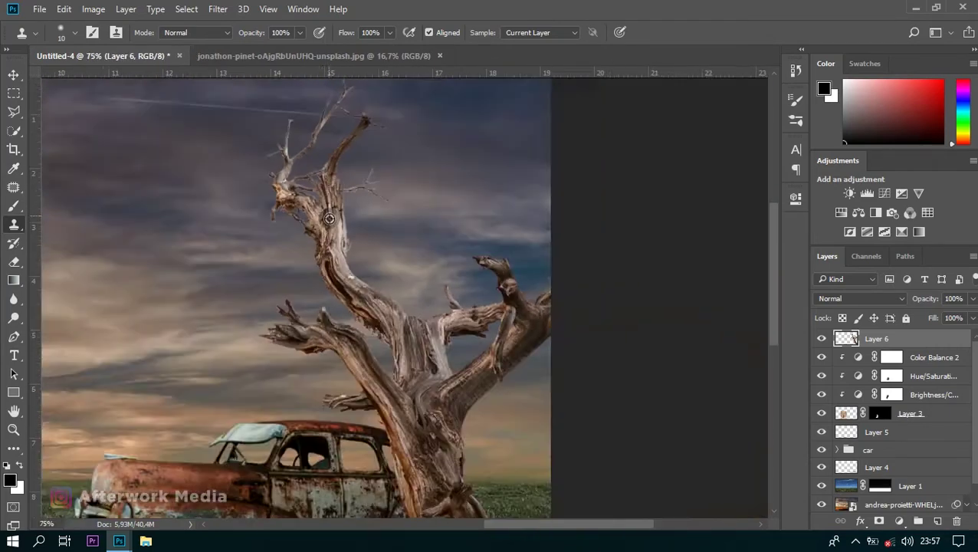
{"action": "key", "text": "ctrl+t"}
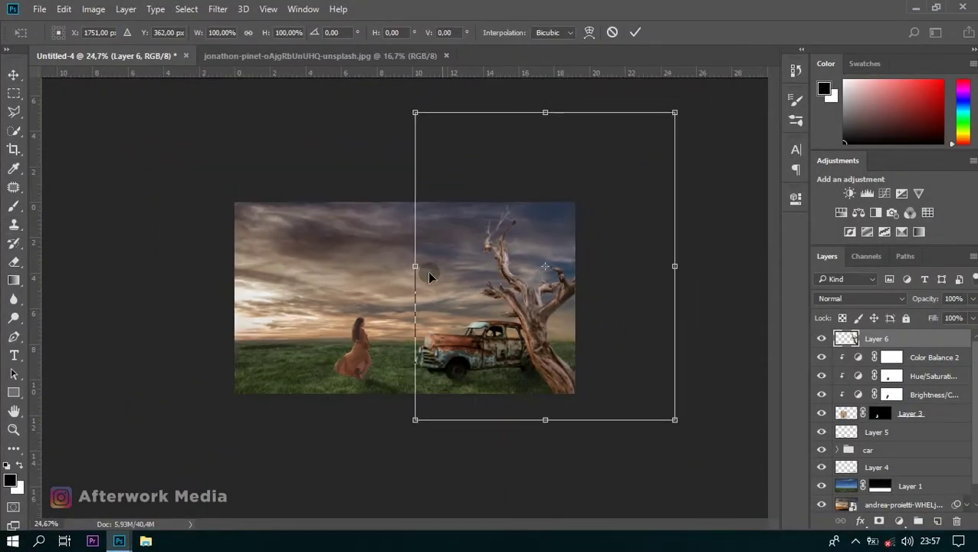
- Widen the tree slightly and warp its bottom corners outward and its middle upward
{"action": "left_click_drag", "start_coordinate": [668, 276], "coordinate": [672, 276]}
{"action": "left_click_drag", "start_coordinate": [418, 267], "coordinate": [415, 267]}
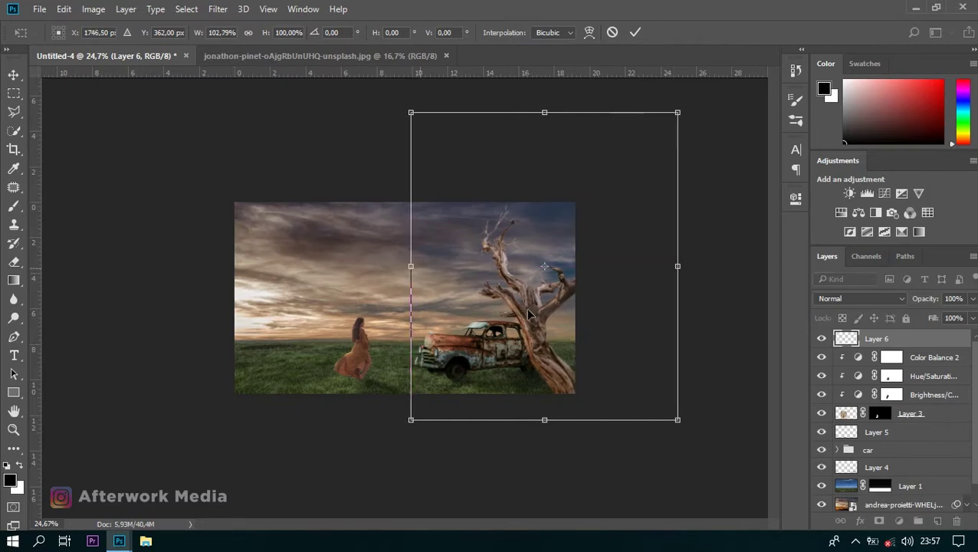
{"action": "left_click", "coordinate": [587, 33]}
{"action": "left_click_drag", "start_coordinate": [411, 419], "coordinate": [380, 427]}
{"action": "left_click_drag", "start_coordinate": [496, 428], "coordinate": [460, 425]}
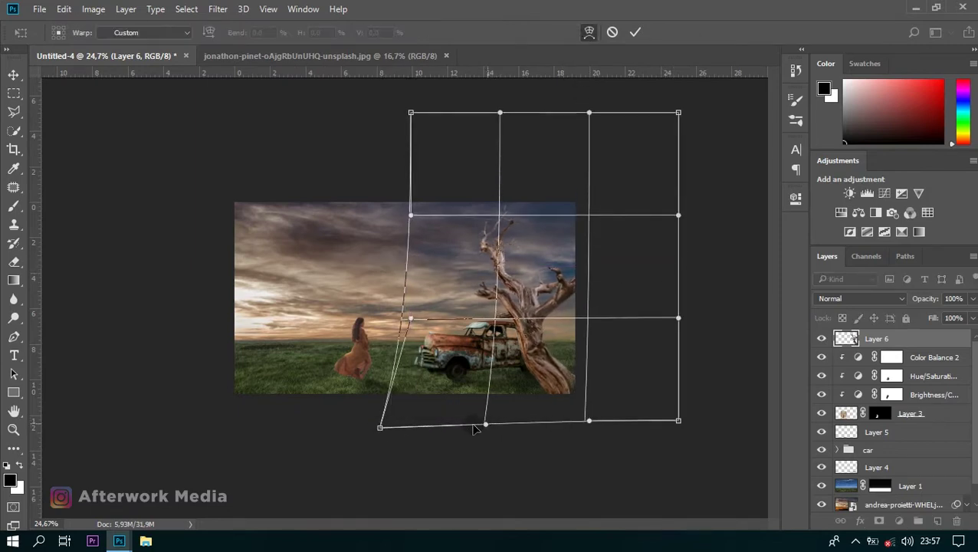
{"action": "left_click_drag", "start_coordinate": [678, 420], "coordinate": [776, 429]}
{"action": "left_click_drag", "start_coordinate": [589, 421], "coordinate": [561, 423]}
{"action": "left_click_drag", "start_coordinate": [577, 317], "coordinate": [580, 306]}
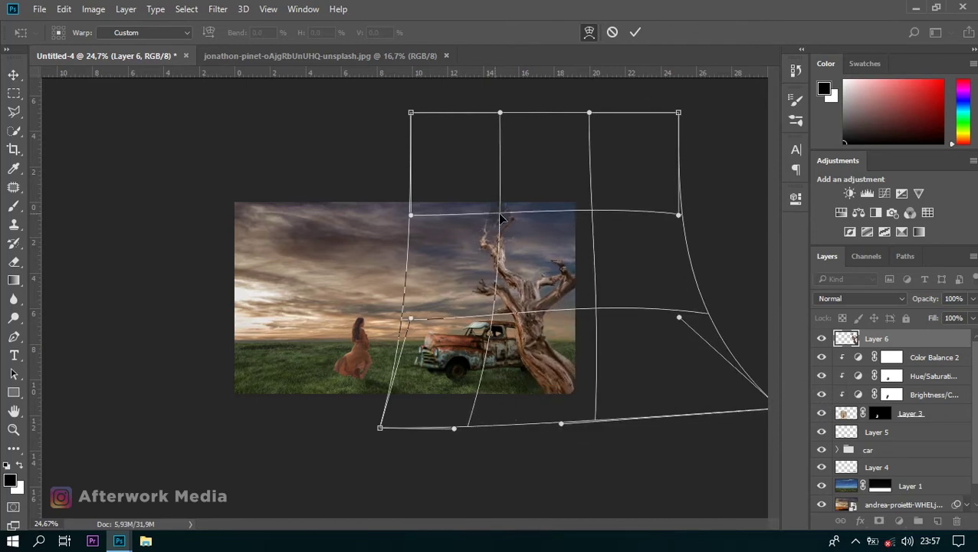
{"action": "left_click", "coordinate": [635, 32]}
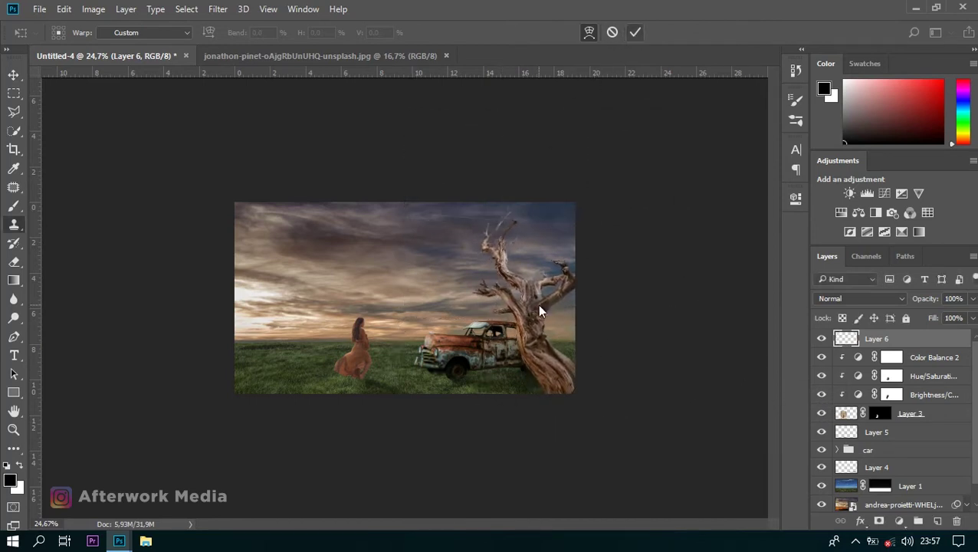
- Nudge the tree slightly down-right and stretch it to about 108.5% of its height
{"action": "scroll", "coordinate": [541, 311], "scroll_direction": "up", "scroll_amount": 2}
{"action": "key", "text": "v"}
{"action": "key", "text": "ctrl+t"}
{"action": "left_click_drag", "start_coordinate": [577, 383], "coordinate": [580, 395]}
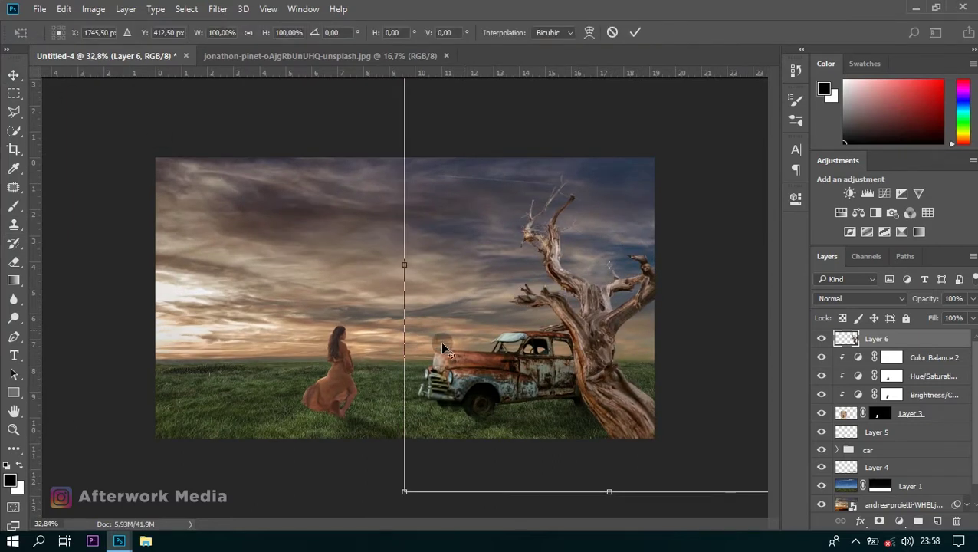
{"action": "scroll", "coordinate": [443, 349], "scroll_direction": "down", "scroll_amount": 1}
{"action": "left_click_drag", "start_coordinate": [546, 116], "coordinate": [540, 95]}
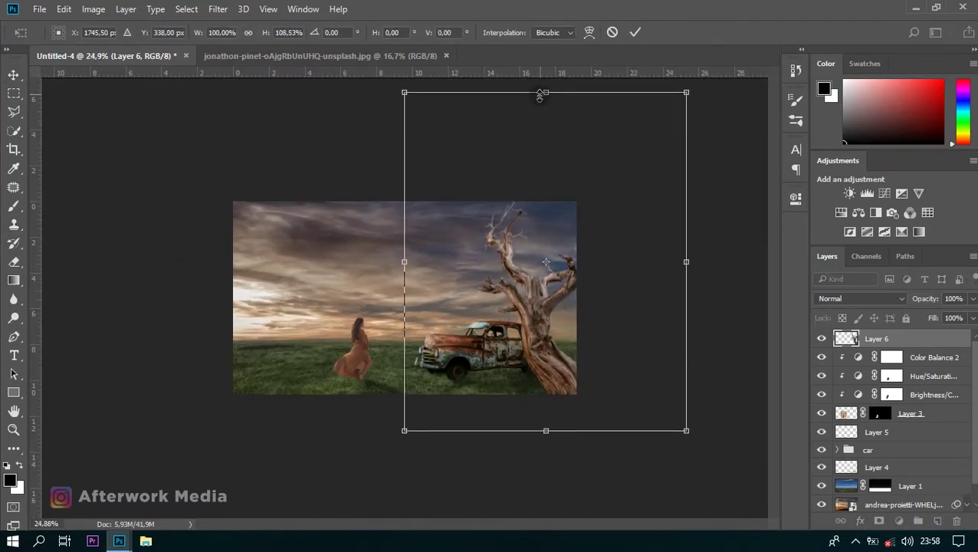
{"action": "key", "text": "Return"}
{"action": "scroll", "coordinate": [547, 409], "scroll_direction": "up", "scroll_amount": 2}
- Add a Brightness/Contrast adjustment clipped to Layer 6 with brightness -49 and contrast 21
{"action": "scroll", "coordinate": [556, 414], "scroll_direction": "up", "scroll_amount": 2}
{"action": "scroll", "coordinate": [569, 421], "scroll_direction": "up", "scroll_amount": 1}
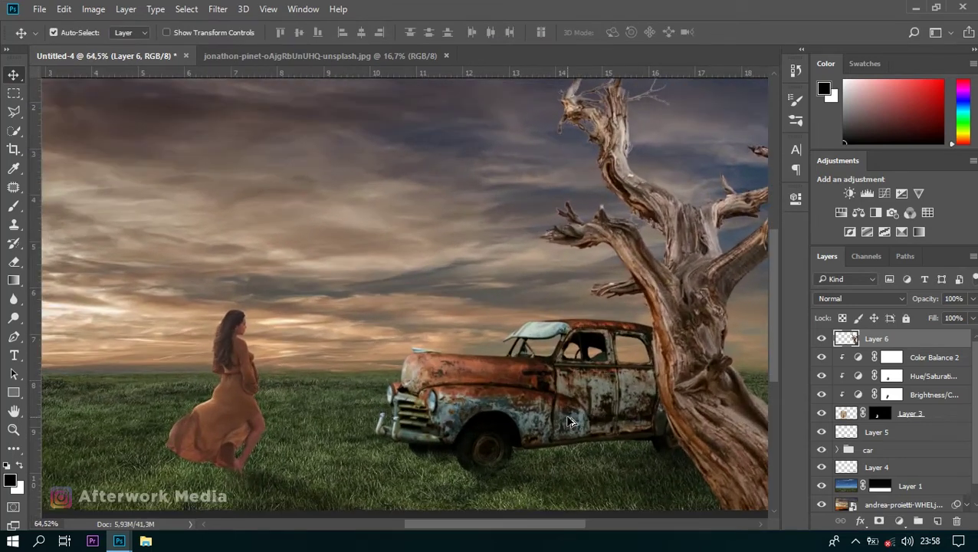
{"action": "scroll", "coordinate": [571, 422], "scroll_direction": "down", "scroll_amount": 1}
{"action": "scroll", "coordinate": [583, 429], "scroll_direction": "down", "scroll_amount": 1}
{"action": "scroll", "coordinate": [613, 445], "scroll_direction": "up", "scroll_amount": 2}
{"action": "scroll", "coordinate": [651, 460], "scroll_direction": "up", "scroll_amount": 1}
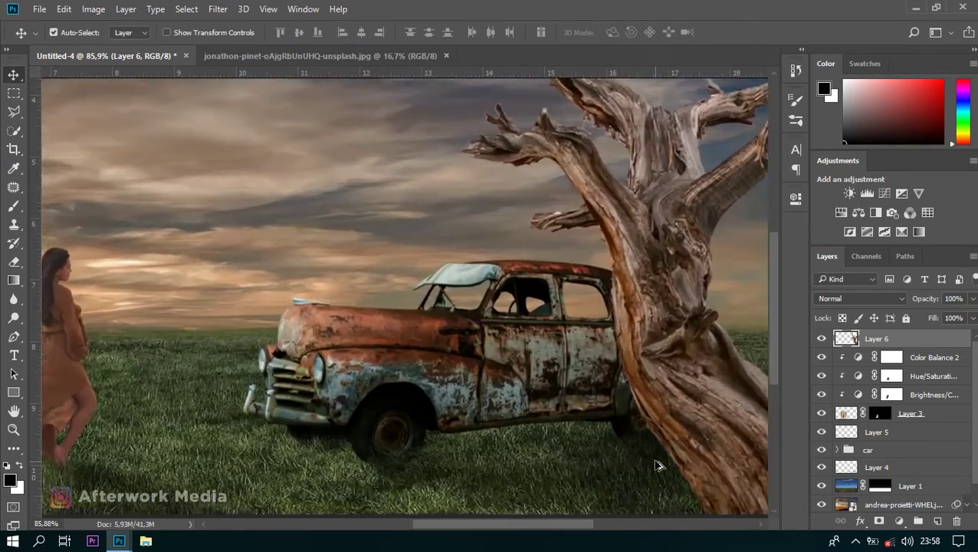
{"action": "scroll", "coordinate": [583, 449], "scroll_direction": "down", "scroll_amount": 2}
{"action": "scroll", "coordinate": [521, 433], "scroll_direction": "down", "scroll_amount": 2}
{"action": "scroll", "coordinate": [521, 433], "scroll_direction": "down", "scroll_amount": 1}
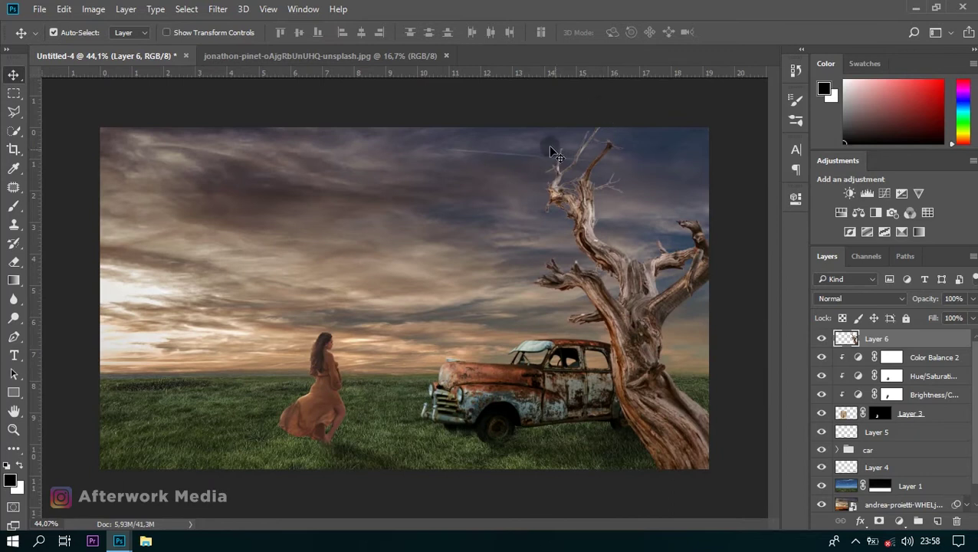
{"action": "left_click", "coordinate": [900, 520]}
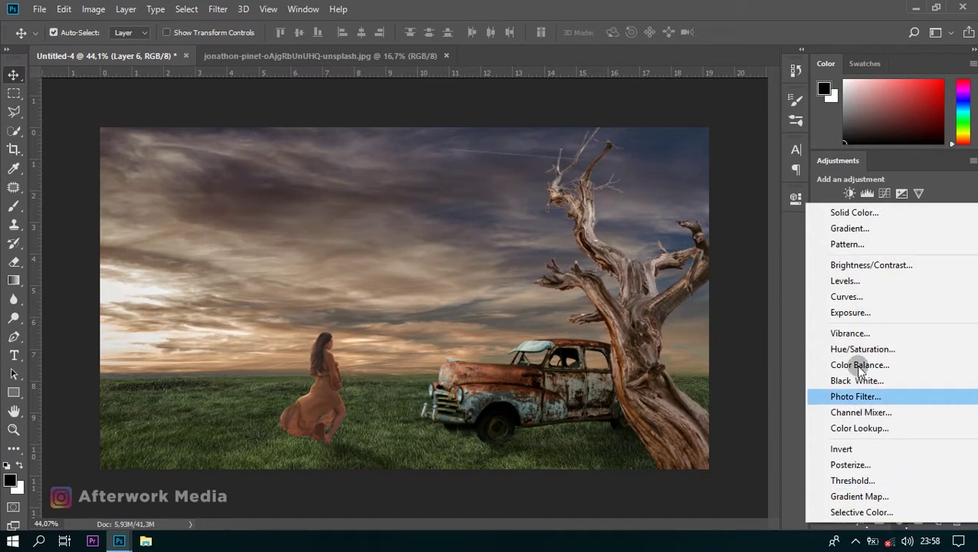
{"action": "left_click", "coordinate": [851, 262]}
{"action": "scroll", "coordinate": [445, 237], "scroll_direction": "up", "scroll_amount": 2}
{"action": "left_click_drag", "start_coordinate": [206, 137], "coordinate": [76, 166]}
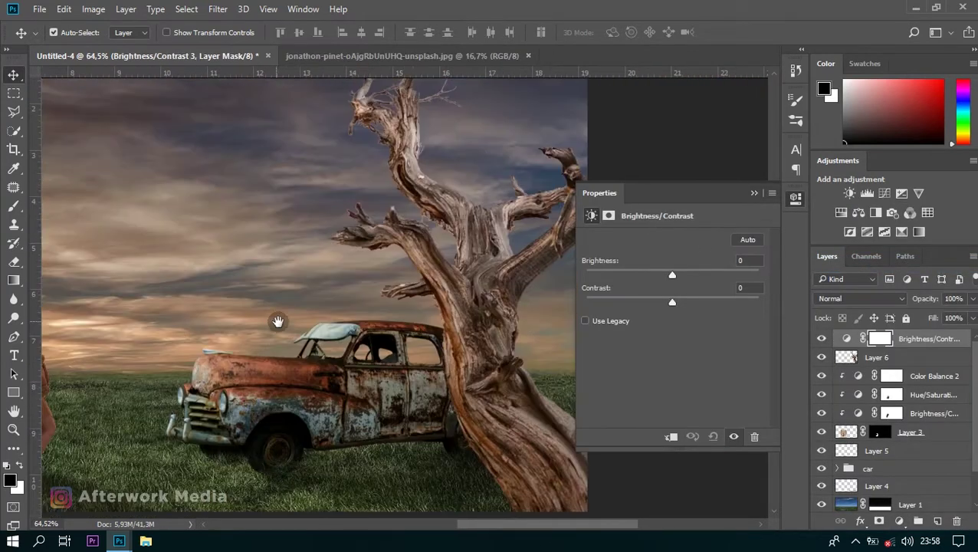
{"action": "left_click", "coordinate": [671, 436]}
{"action": "left_click_drag", "start_coordinate": [664, 277], "coordinate": [643, 277]}
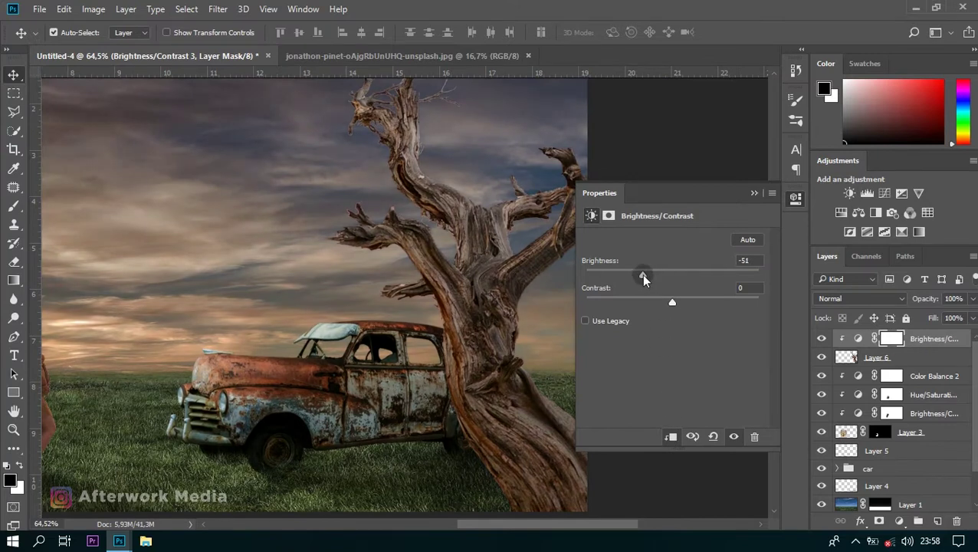
{"action": "left_click", "coordinate": [755, 194]}
- Paint black on the adjustment mask to hold back the darkening on the small left branch
{"action": "left_click", "coordinate": [15, 204]}
{"action": "key", "text": "x"}
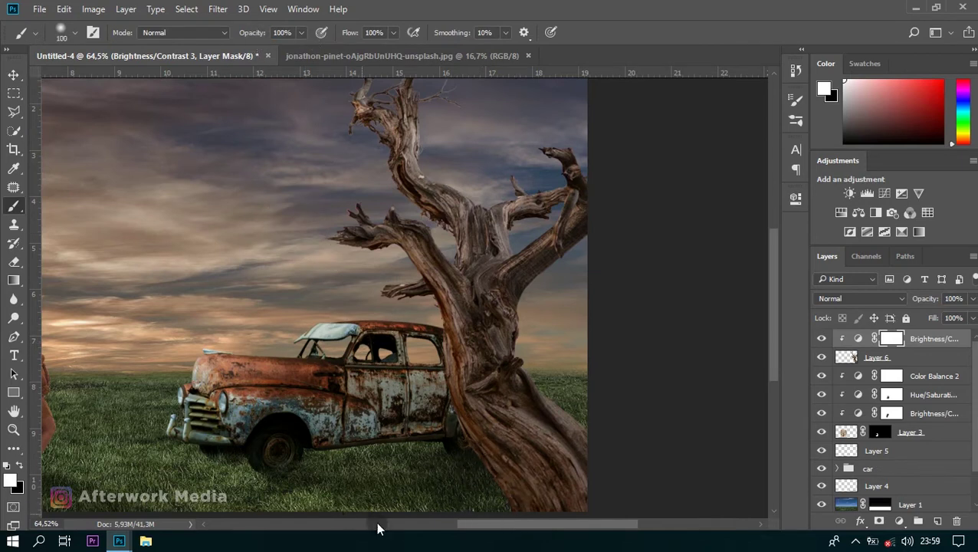
{"action": "key", "text": "x"}
{"action": "left_click_drag", "start_coordinate": [528, 458], "coordinate": [518, 424]}
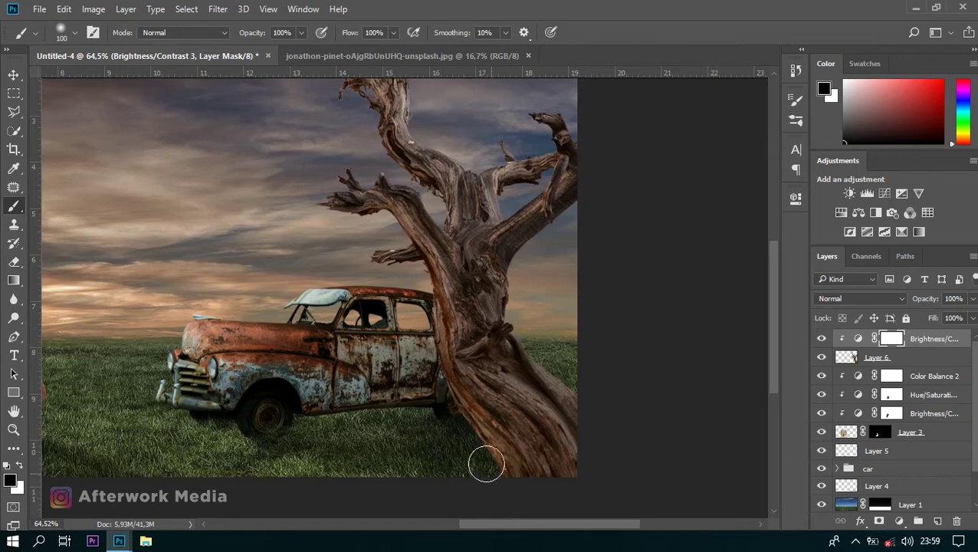
{"action": "left_click_drag", "start_coordinate": [376, 255], "coordinate": [402, 261]}
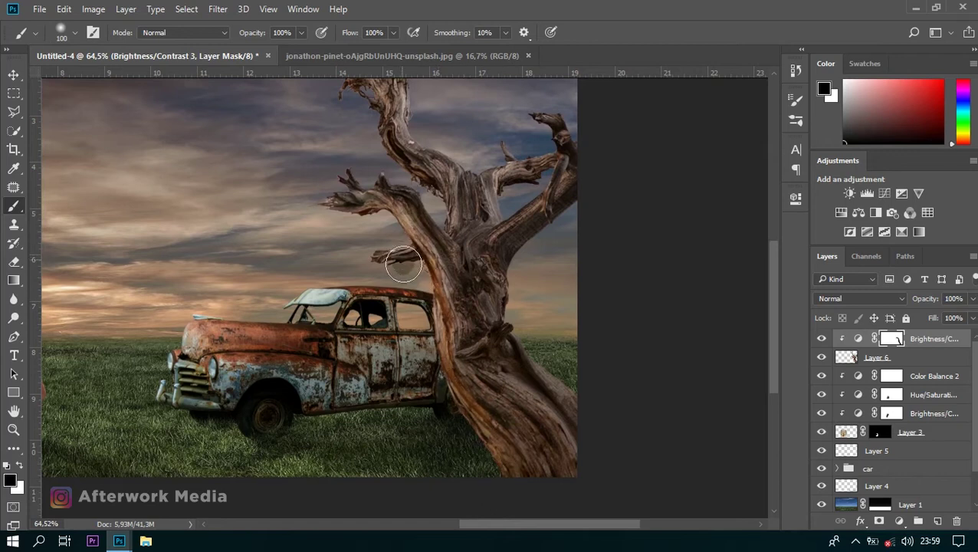
{"action": "left_click_drag", "start_coordinate": [419, 346], "coordinate": [457, 476]}
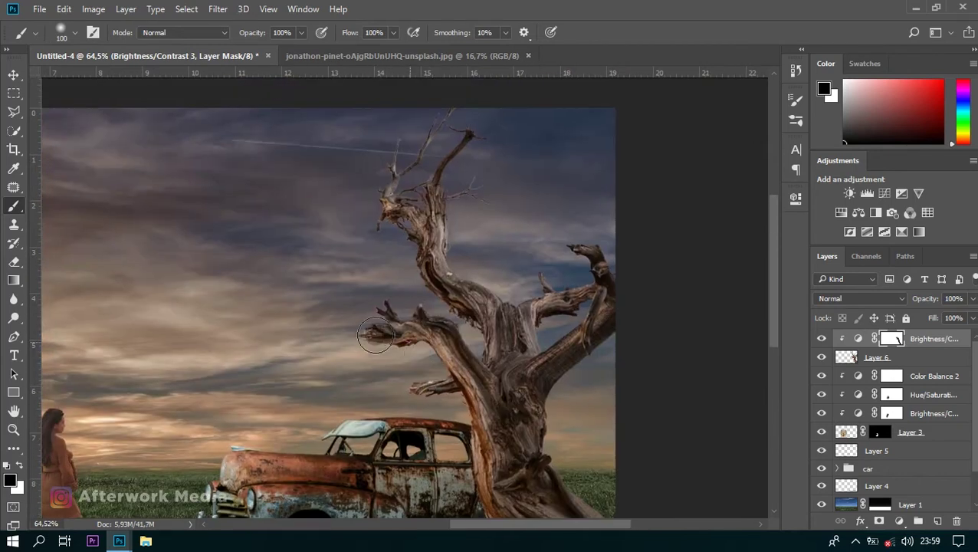
{"action": "left_click_drag", "start_coordinate": [432, 335], "coordinate": [453, 409]}
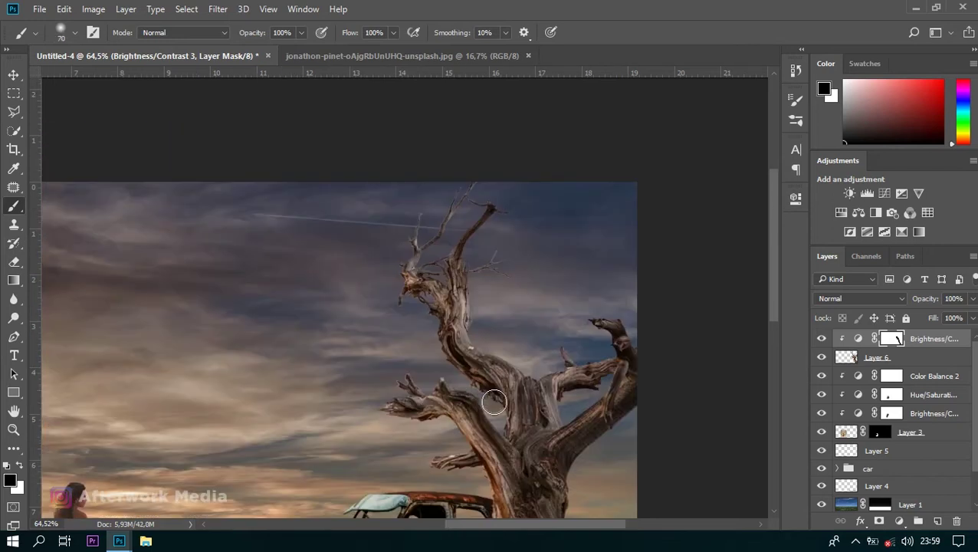
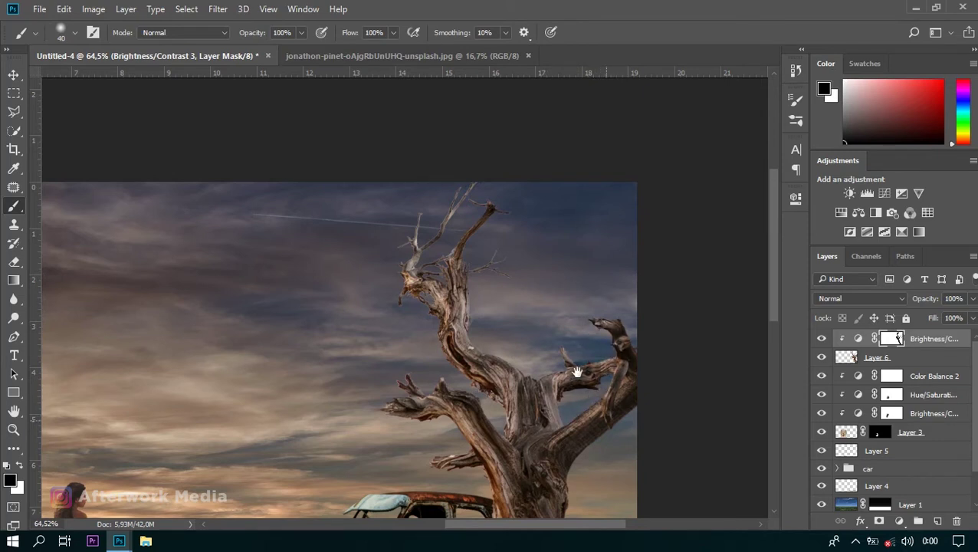
- Bring the car and grass into view and enlarge the brush to 500 px
{"action": "left_click_drag", "start_coordinate": [612, 429], "coordinate": [549, 263]}
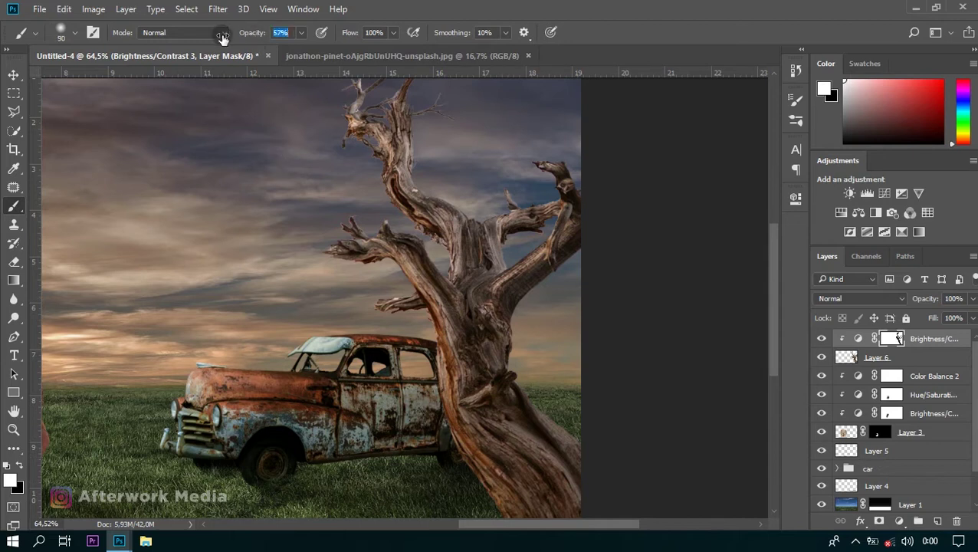
{"action": "scroll", "coordinate": [464, 476], "scroll_direction": "down", "scroll_amount": 1}
{"action": "scroll", "coordinate": [483, 401], "scroll_direction": "down", "scroll_amount": 2}
{"action": "key", "text": "bracketright"}
{"action": "key", "text": "bracketright"}
{"action": "key", "text": "bracketright"}
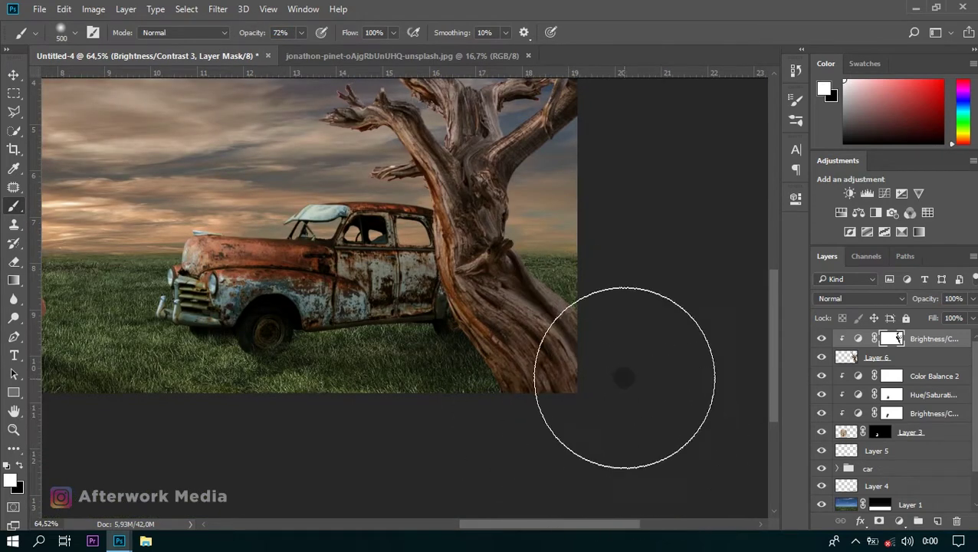
{"action": "key", "text": "x"}
{"action": "scroll", "coordinate": [502, 330], "scroll_direction": "down", "scroll_amount": 5}
{"action": "scroll", "coordinate": [519, 374], "scroll_direction": "up", "scroll_amount": 1}
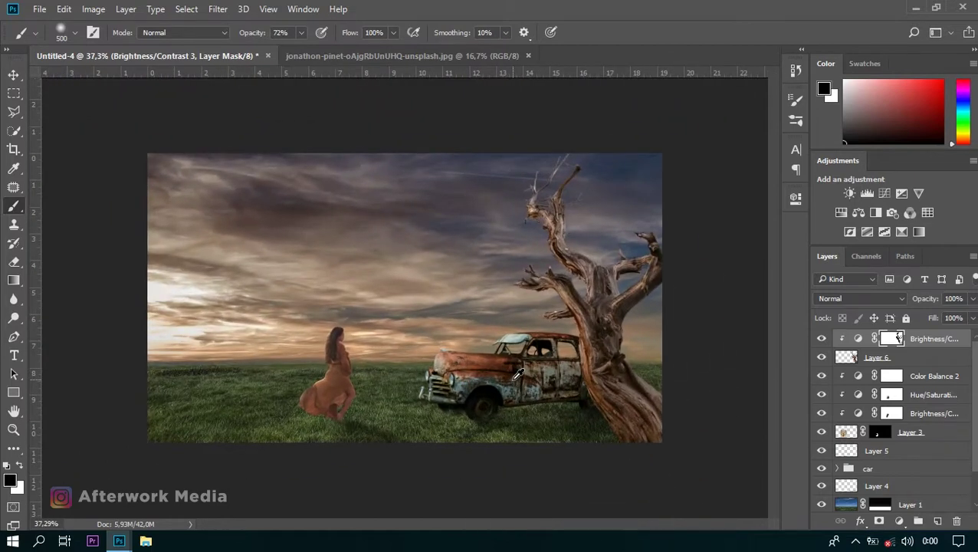
{"action": "scroll", "coordinate": [518, 375], "scroll_direction": "down", "scroll_amount": 2}
{"action": "scroll", "coordinate": [519, 375], "scroll_direction": "up", "scroll_amount": 1}
{"action": "scroll", "coordinate": [884, 418], "scroll_direction": "down", "scroll_amount": 2}
- Add a new layer above the sky Layer 1 with a soft round white brush at 100%
{"action": "left_click", "coordinate": [893, 465]}
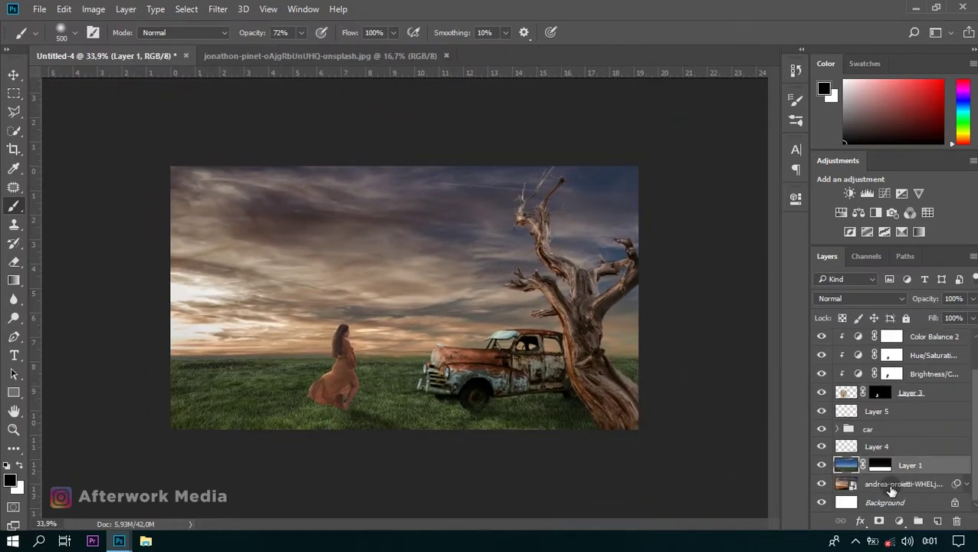
{"action": "left_click", "coordinate": [938, 520]}
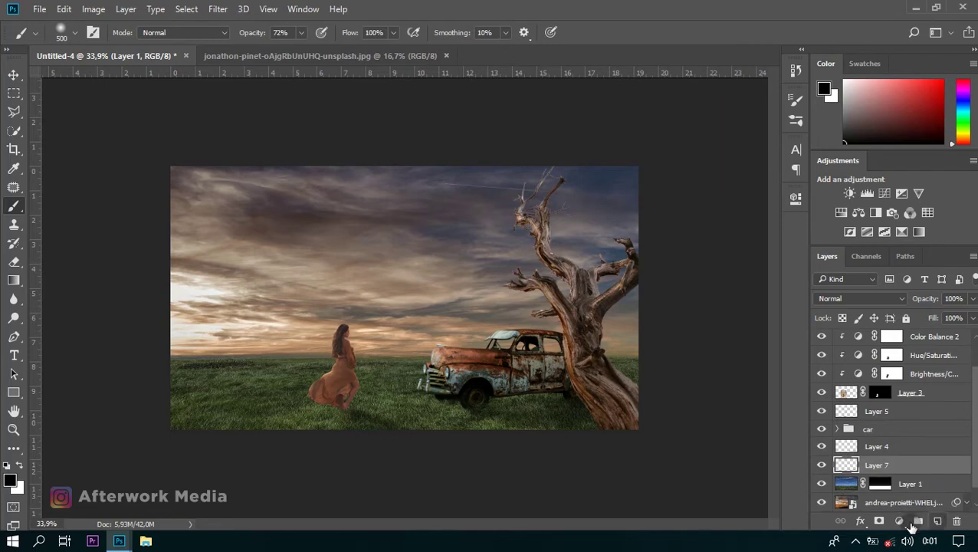
{"action": "key", "text": "x"}
{"action": "key", "text": "0"}
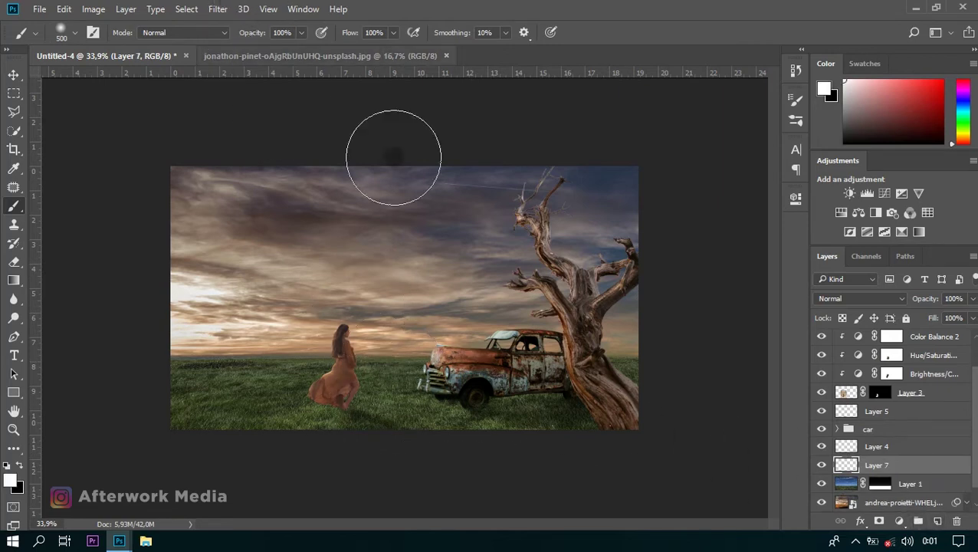
{"action": "right_click", "coordinate": [418, 167]}
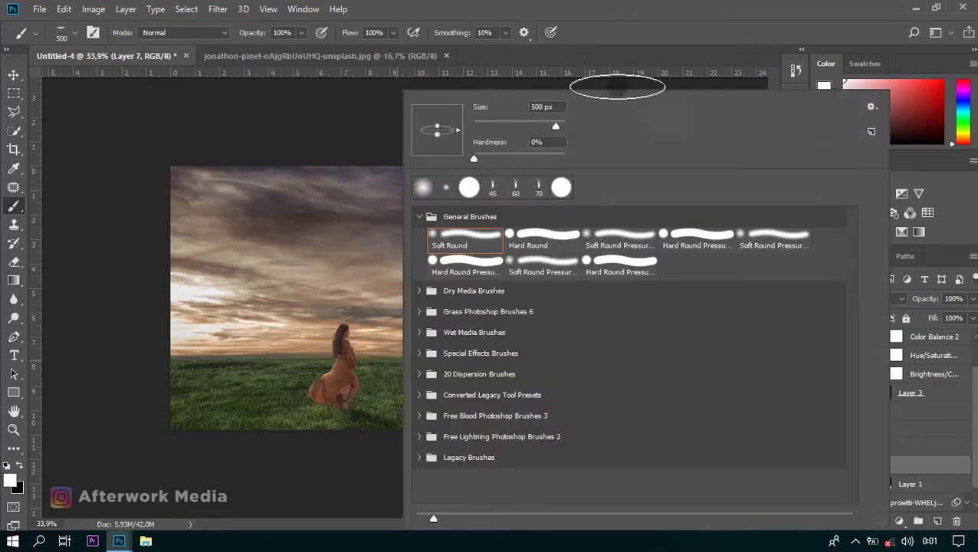
{"action": "left_click", "coordinate": [617, 87]}
- Paint soft white haze across the horizon and faintly over the car and tree
{"action": "left_click_drag", "start_coordinate": [207, 361], "coordinate": [335, 367]}
{"action": "key", "text": "ctrl+z"}
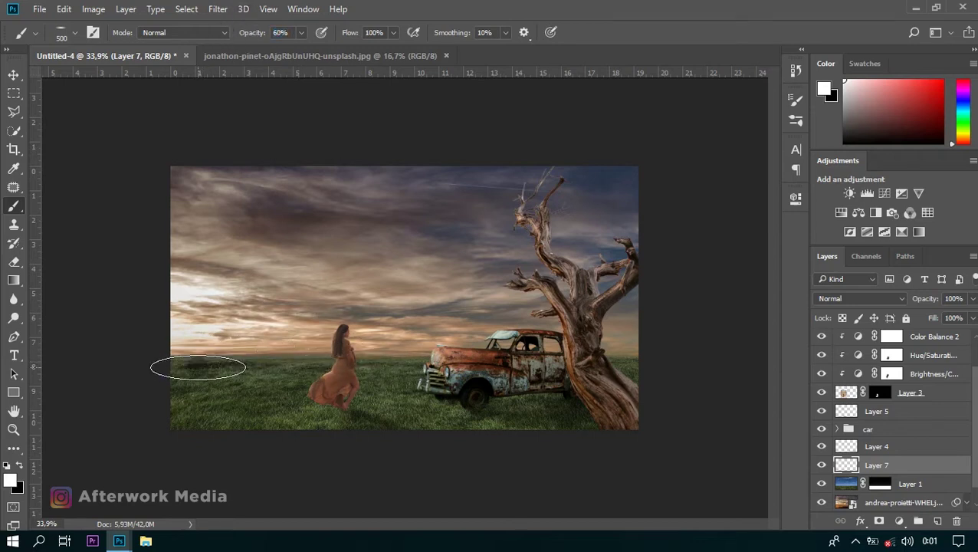
{"action": "left_click_drag", "start_coordinate": [196, 366], "coordinate": [579, 370]}
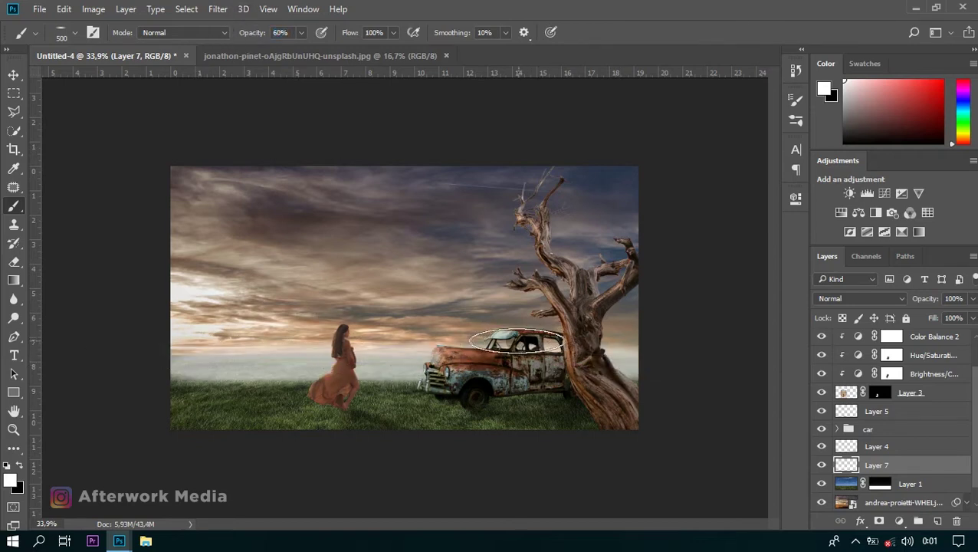
{"action": "key", "text": "ctrl+z"}
{"action": "left_click_drag", "start_coordinate": [200, 362], "coordinate": [596, 355]}
{"action": "key", "text": "ctrl+z"}
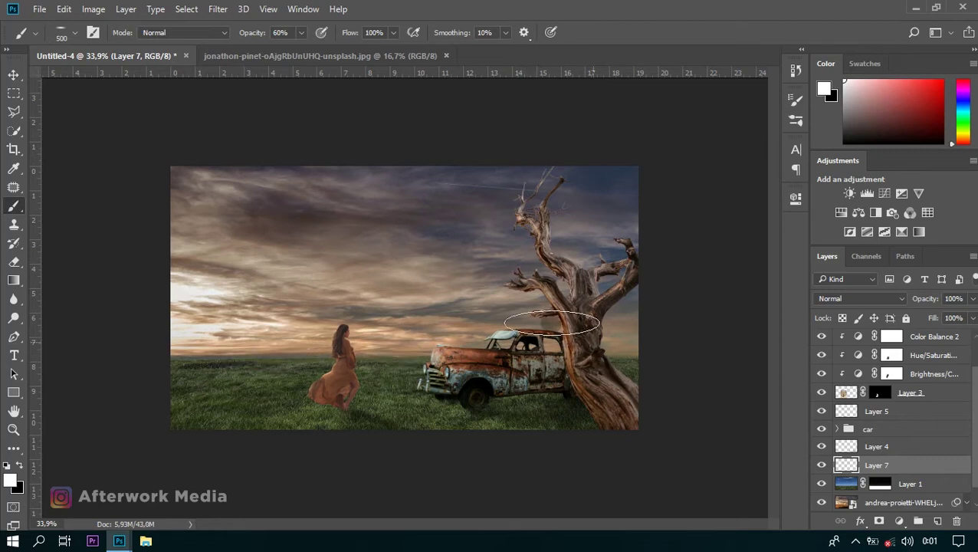
{"action": "right_click", "coordinate": [384, 249]}
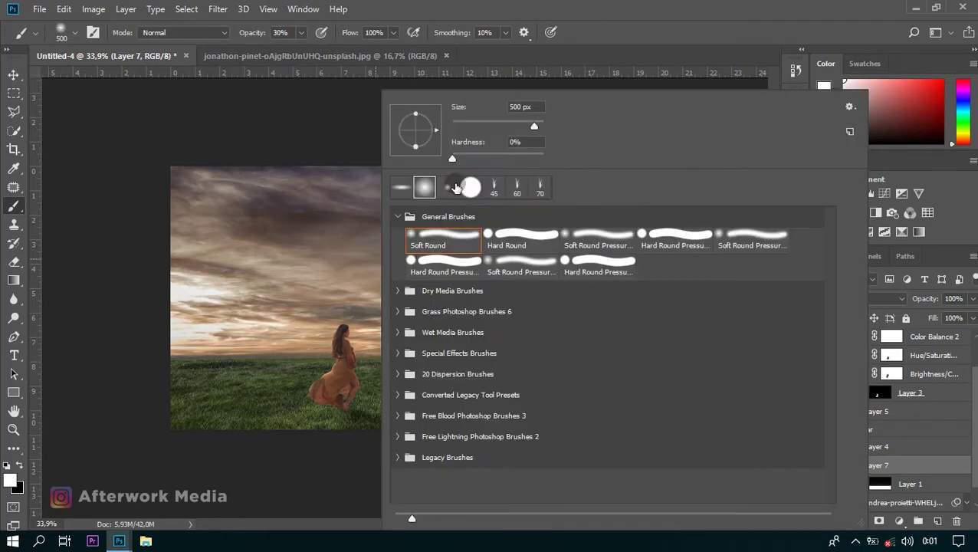
{"action": "key", "text": "Return"}
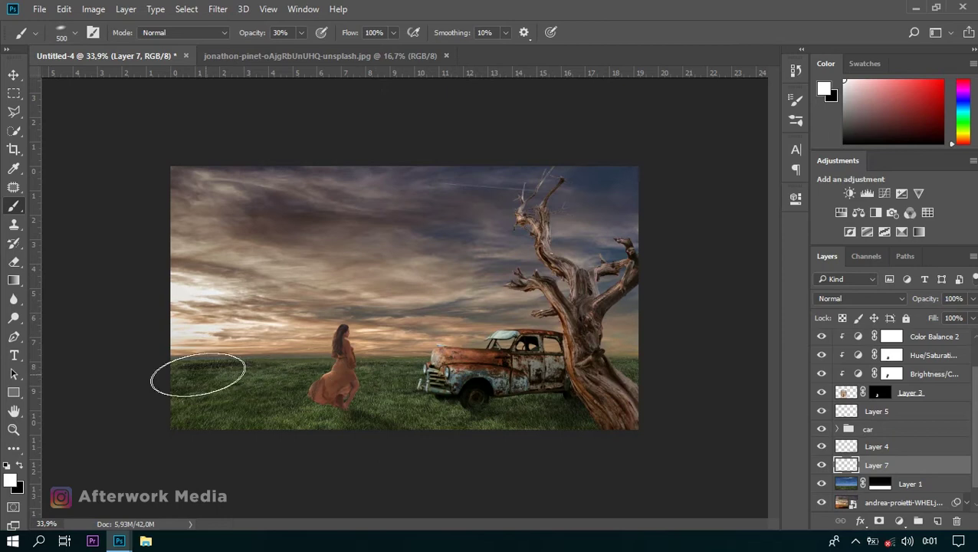
{"action": "mouse_move", "coordinate": [422, 360]}
{"action": "left_mouse_down"}
{"action": "mouse_move", "coordinate": [656, 372]}
{"action": "mouse_move", "coordinate": [142, 360]}
{"action": "mouse_move", "coordinate": [644, 349]}
{"action": "mouse_move", "coordinate": [577, 357]}
{"action": "left_mouse_up"}
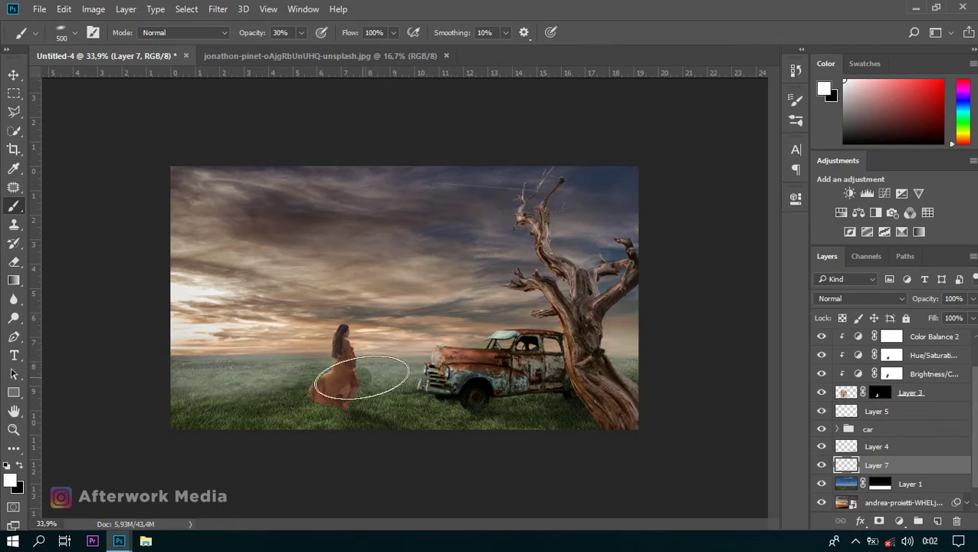
{"action": "left_click_drag", "start_coordinate": [265, 34], "coordinate": [247, 38]}
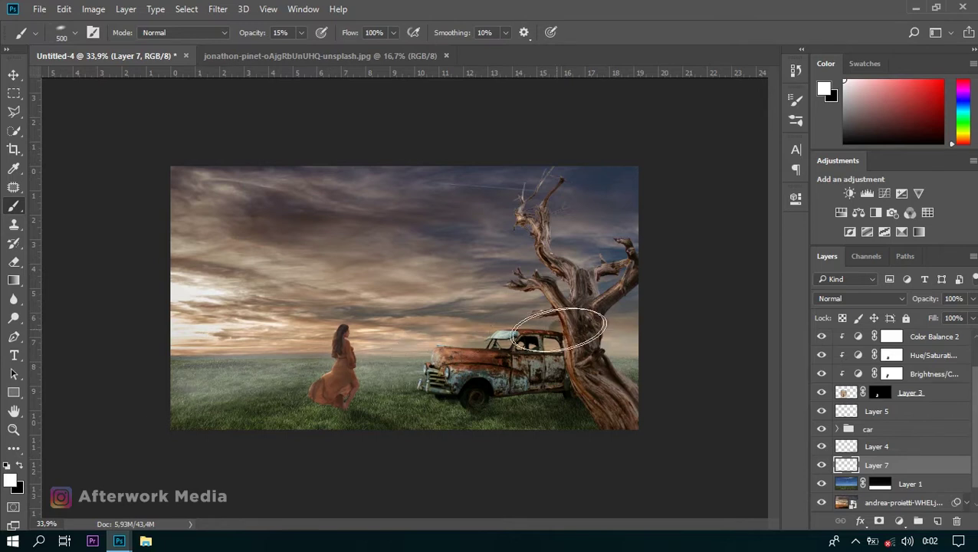
- Stretch the haze layer down over the foreground and set its opacity to 58%
{"action": "left_click", "coordinate": [13, 74]}
{"action": "key", "text": "ctrl+t"}
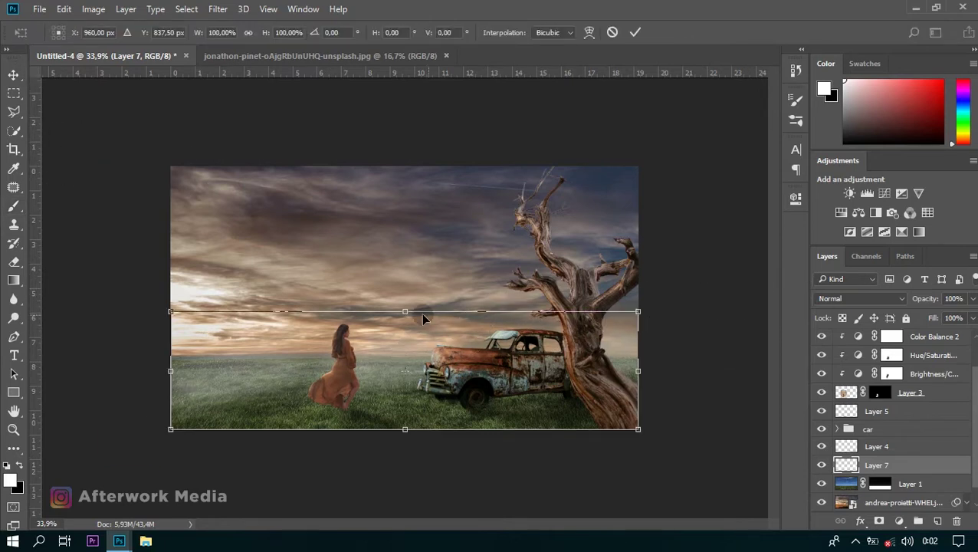
{"action": "left_click_drag", "start_coordinate": [405, 430], "coordinate": [405, 443]}
{"action": "key", "text": "Return"}
{"action": "key", "text": "5"}
{"action": "key", "text": "8"}
{"action": "scroll", "coordinate": [902, 468], "scroll_direction": "down", "scroll_amount": 1}
{"action": "left_click", "coordinate": [927, 460]}
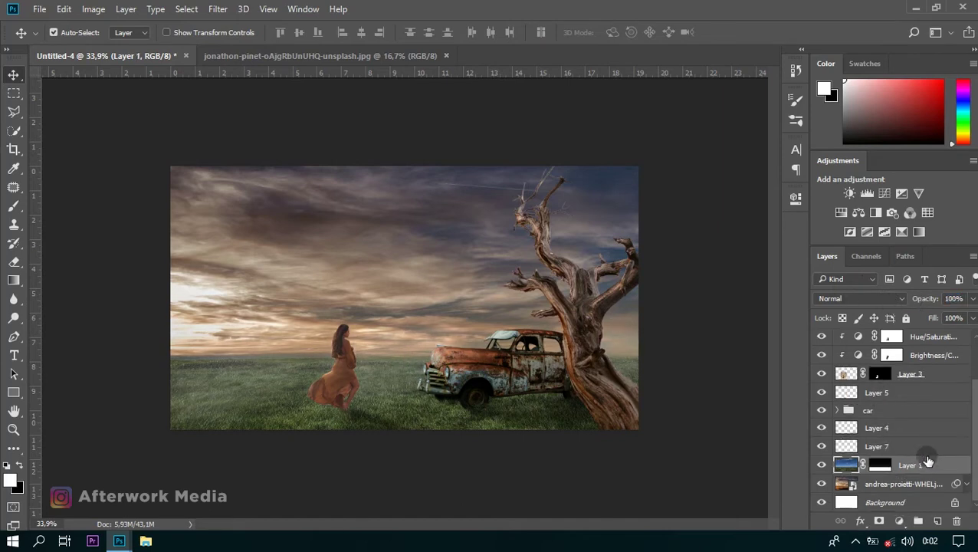
- Add a Brightness/Contrast adjustment above the haze with brightness -7 and contrast 20
{"action": "left_click", "coordinate": [909, 448]}
{"action": "left_click", "coordinate": [900, 521]}
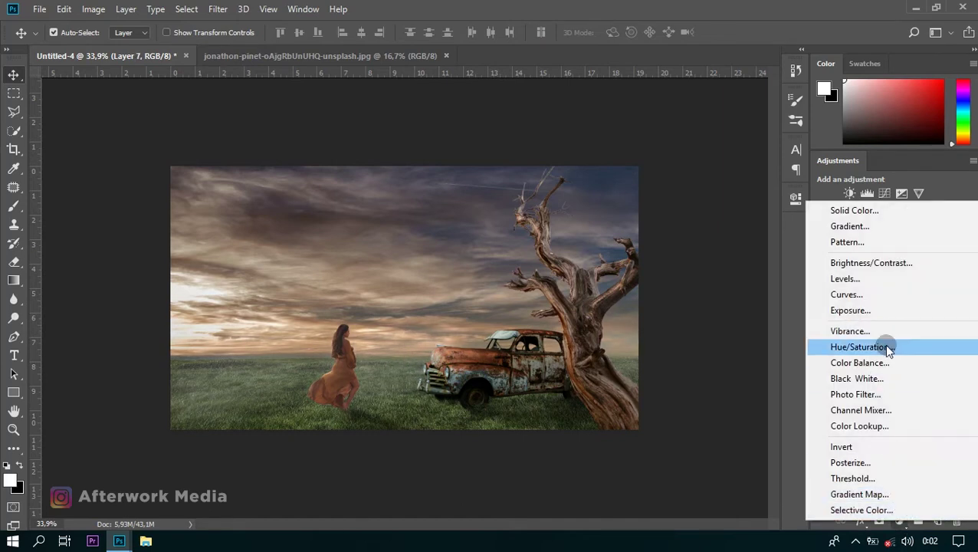
{"action": "left_click", "coordinate": [872, 264]}
{"action": "left_click_drag", "start_coordinate": [672, 275], "coordinate": [690, 304]}
{"action": "left_click", "coordinate": [743, 223]}
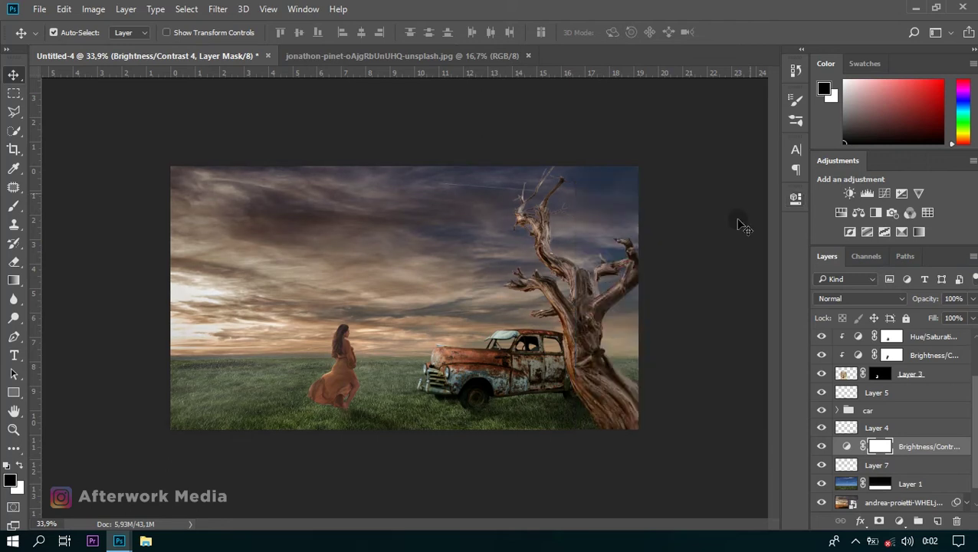
- Compare the haze on and off, then squash it down toward the horizon
{"action": "left_click", "coordinate": [821, 465]}
{"action": "left_click", "coordinate": [913, 465]}
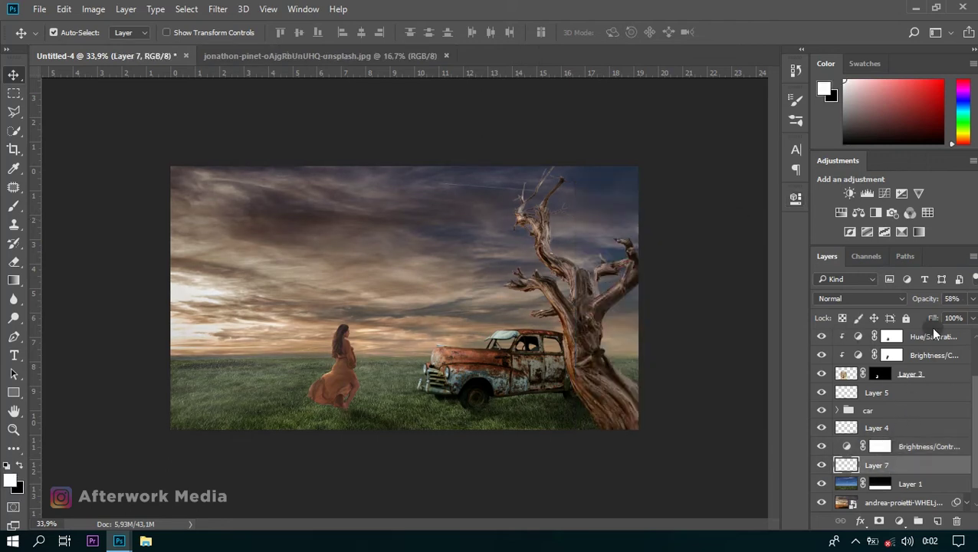
{"action": "key", "text": "ctrl+t"}
{"action": "left_click_drag", "start_coordinate": [405, 167], "coordinate": [404, 290]}
{"action": "key", "text": "Return"}
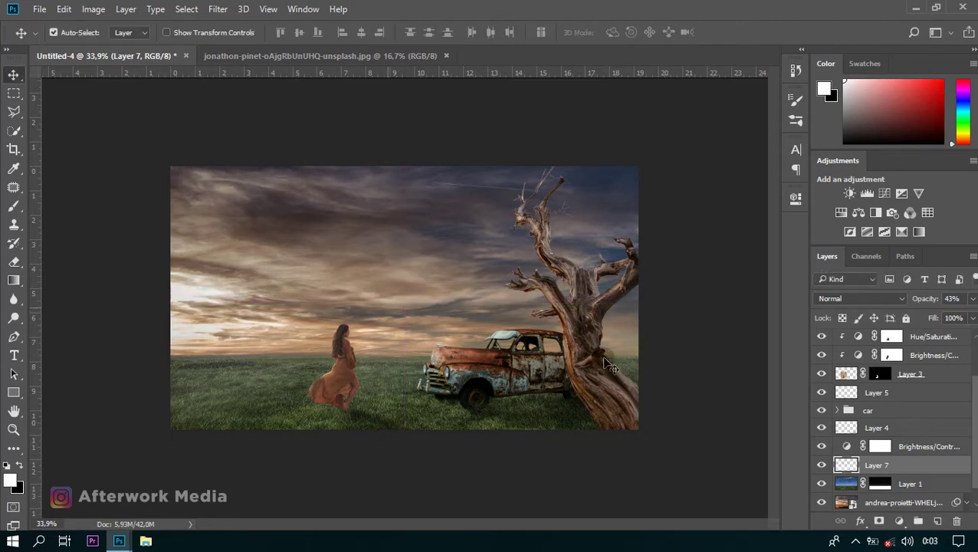
- Add a Hue/Saturation adjustment raising saturation to +7
{"action": "left_click", "coordinate": [917, 446]}
{"action": "left_click", "coordinate": [899, 521]}
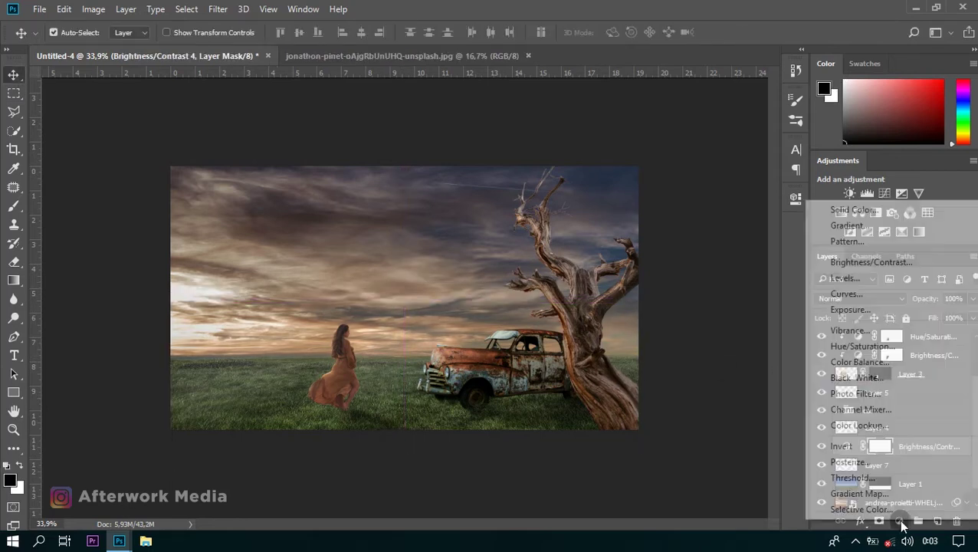
{"action": "left_click", "coordinate": [843, 345]}
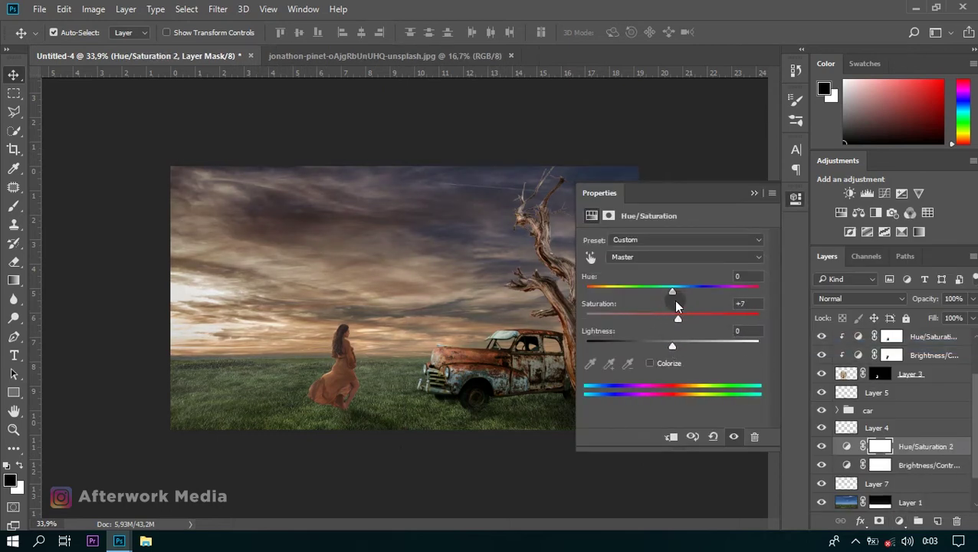
{"action": "left_click_drag", "start_coordinate": [667, 295], "coordinate": [669, 294]}
{"action": "left_click", "coordinate": [754, 193]}
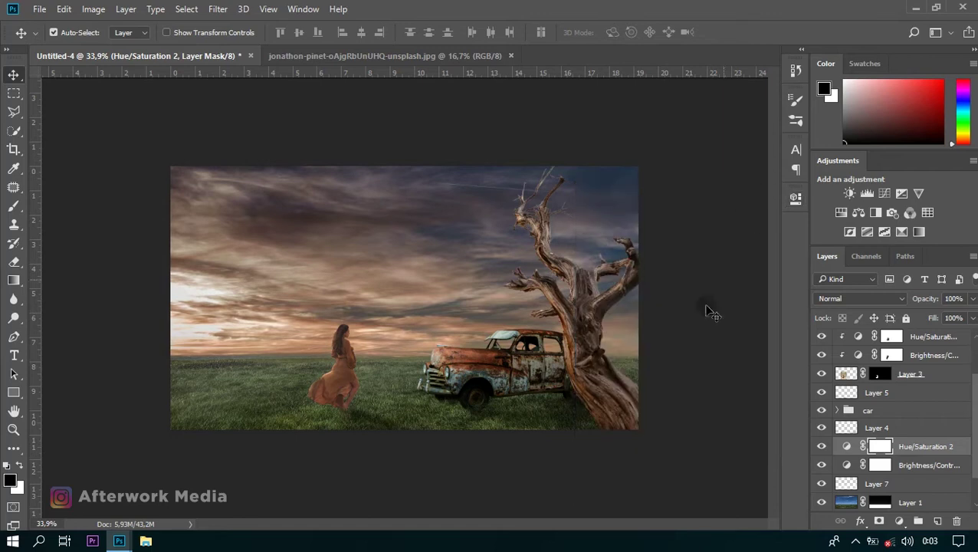
- Give the sky Layer 1 a clipped Color Balance with midtones -3, -23, -34
{"action": "scroll", "coordinate": [851, 468], "scroll_direction": "down", "scroll_amount": 2}
{"action": "left_click", "coordinate": [890, 460]}
{"action": "left_click", "coordinate": [899, 520]}
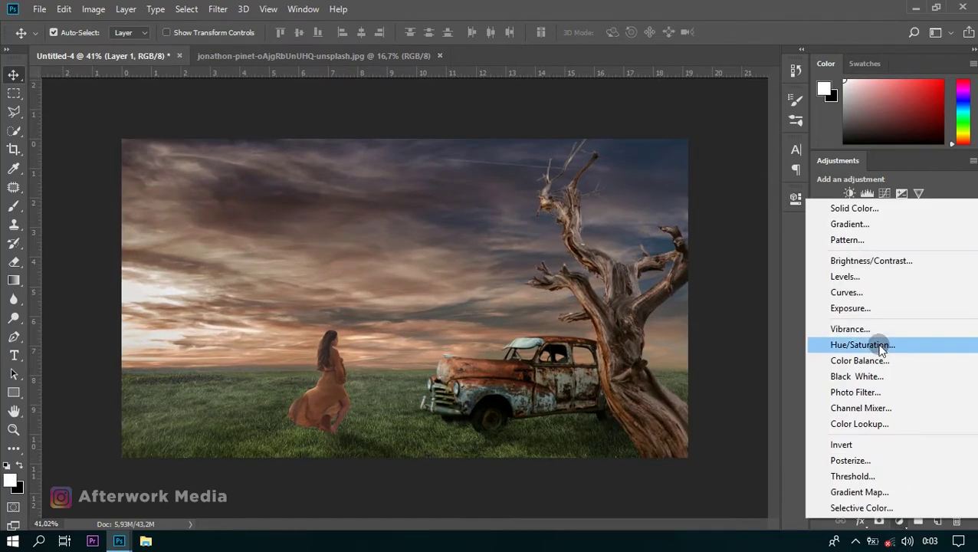
{"action": "left_click", "coordinate": [859, 360]}
{"action": "mouse_move", "coordinate": [643, 322]}
{"action": "left_mouse_down"}
{"action": "mouse_move", "coordinate": [630, 322]}
{"action": "mouse_move", "coordinate": [645, 270]}
{"action": "mouse_move", "coordinate": [656, 270]}
{"action": "left_mouse_up"}
{"action": "left_click", "coordinate": [755, 192]}
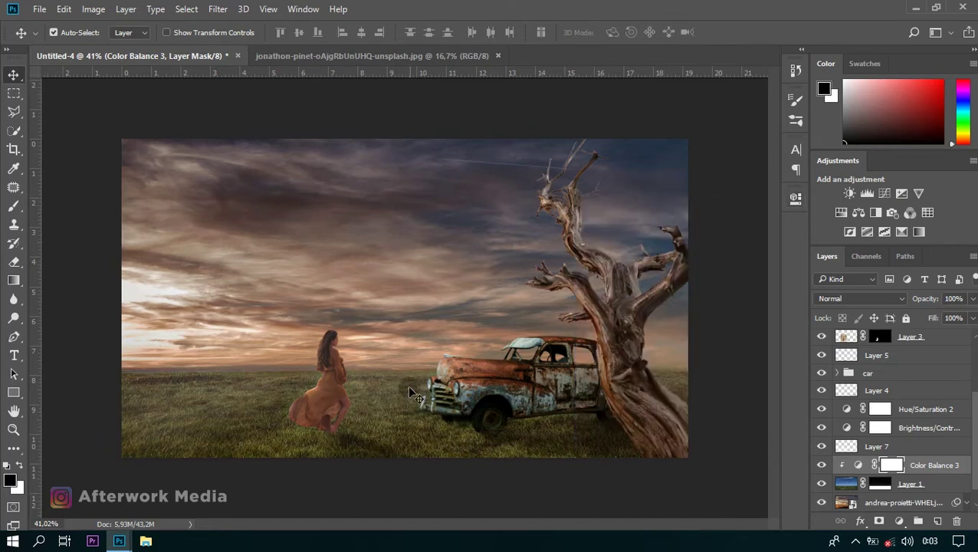
{"action": "scroll", "coordinate": [312, 436], "scroll_direction": "up", "scroll_amount": 2}
{"action": "scroll", "coordinate": [311, 435], "scroll_direction": "up", "scroll_amount": 2}
{"action": "scroll", "coordinate": [310, 435], "scroll_direction": "down", "scroll_amount": 2}
{"action": "scroll", "coordinate": [311, 435], "scroll_direction": "down", "scroll_amount": 2}
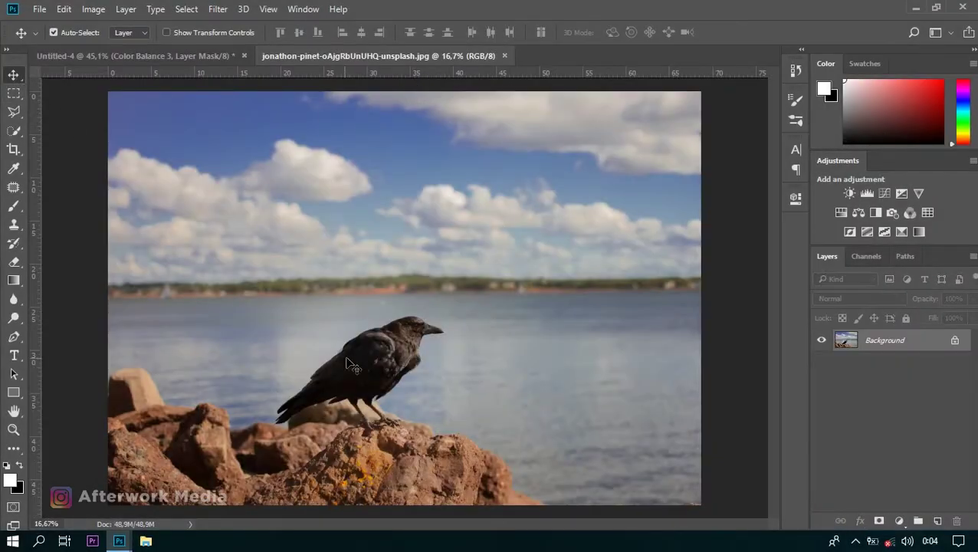
- Bring the crow photo in as Layer 8, move it to the top, and scale it to about 40%
{"action": "left_click_drag", "start_coordinate": [352, 367], "coordinate": [411, 361]}
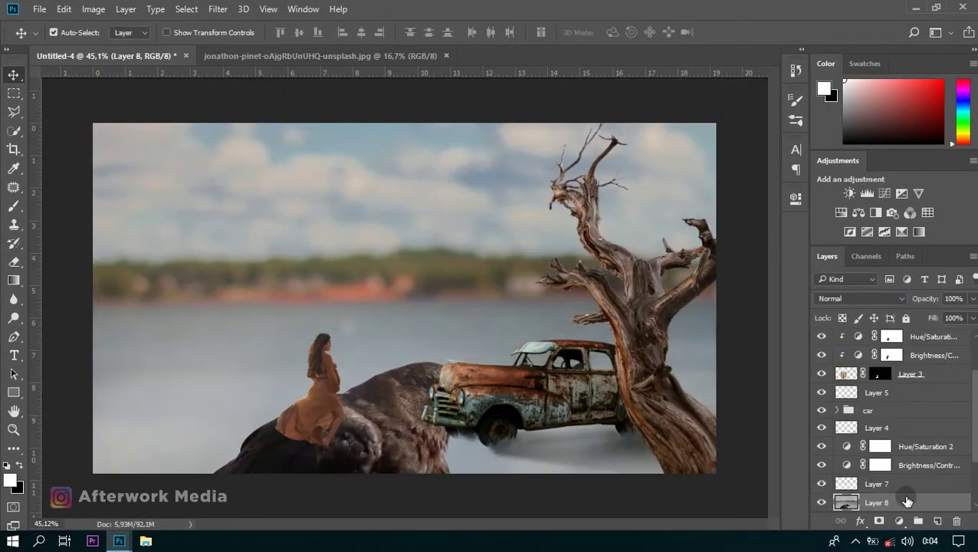
{"action": "left_click_drag", "start_coordinate": [903, 499], "coordinate": [882, 335]}
{"action": "scroll", "coordinate": [420, 298], "scroll_direction": "down", "scroll_amount": 2}
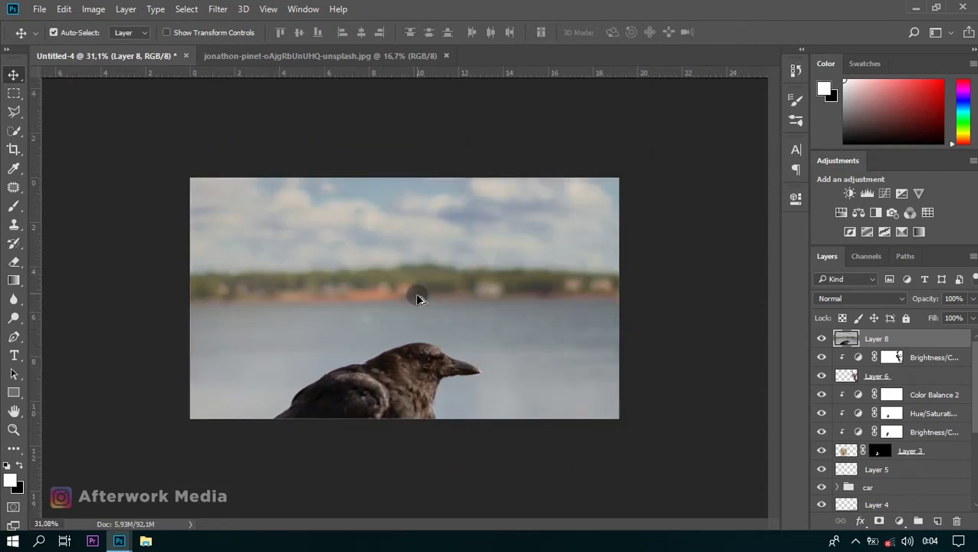
{"action": "key", "text": "ctrl+t"}
{"action": "scroll", "coordinate": [422, 329], "scroll_direction": "down", "scroll_amount": 2}
{"action": "left_click_drag", "start_coordinate": [653, 479], "coordinate": [492, 352]}
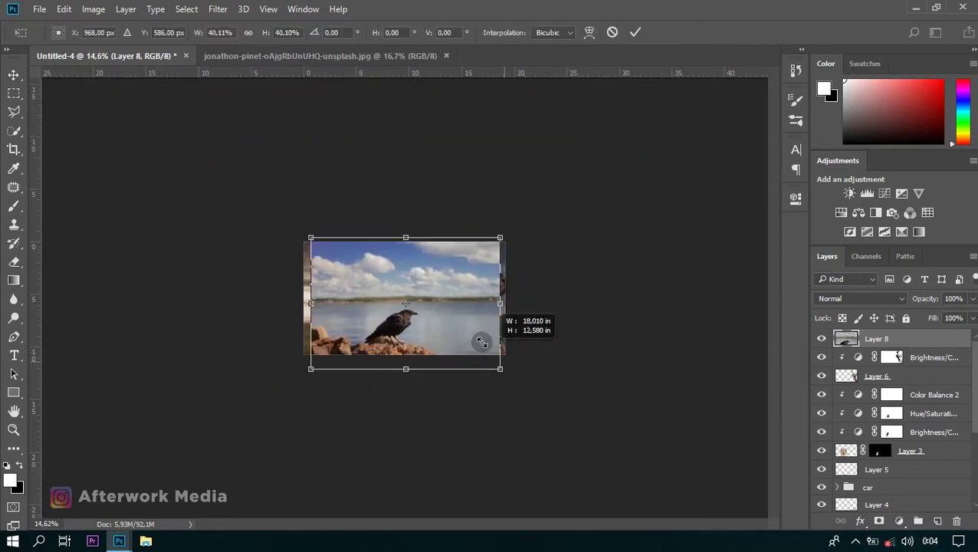
{"action": "key", "text": "Return"}
{"action": "scroll", "coordinate": [402, 391], "scroll_direction": "up", "scroll_amount": 1}
{"action": "scroll", "coordinate": [393, 408], "scroll_direction": "up", "scroll_amount": 2}
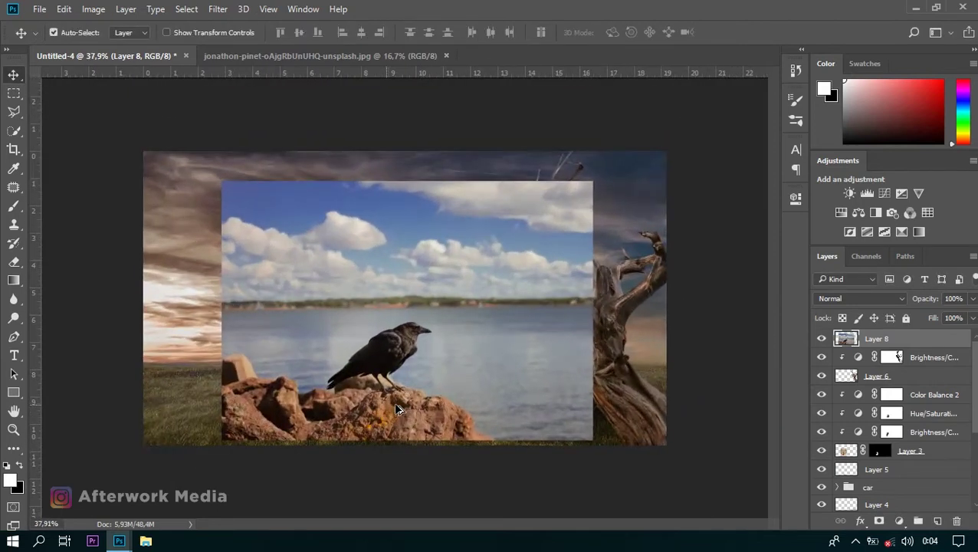
{"action": "scroll", "coordinate": [393, 406], "scroll_direction": "up", "scroll_amount": 2}
{"action": "scroll", "coordinate": [419, 402], "scroll_direction": "up", "scroll_amount": 1}
{"action": "key", "text": "w"}
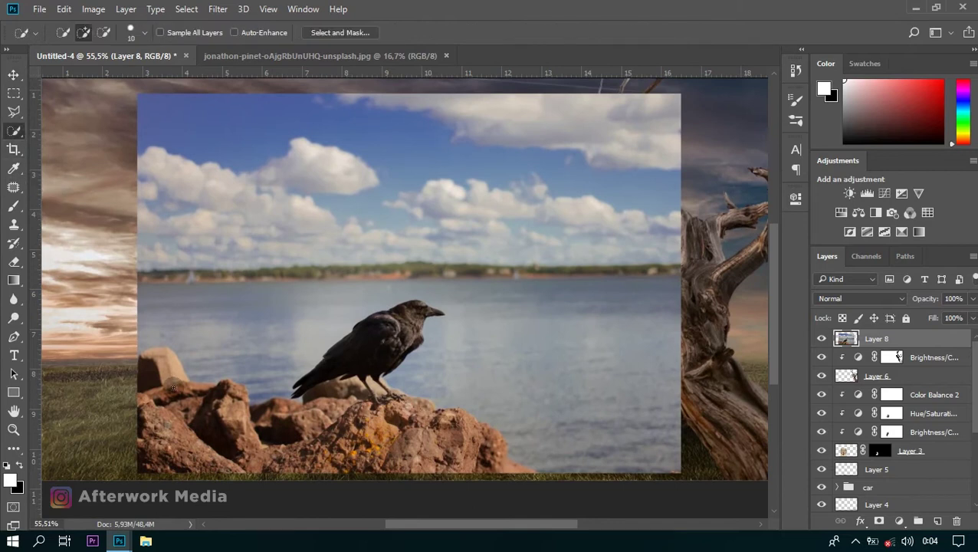
- Quick-select the crow and its rocks, then refine the crow's back and tail with the Lasso
{"action": "left_click_drag", "start_coordinate": [156, 417], "coordinate": [385, 415]}
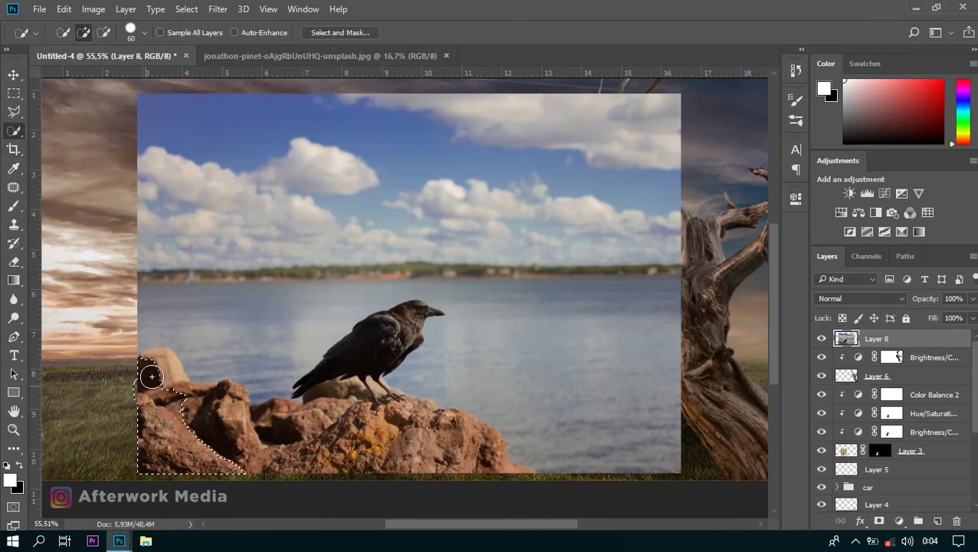
{"action": "left_click_drag", "start_coordinate": [385, 415], "coordinate": [525, 480]}
{"action": "scroll", "coordinate": [525, 480], "scroll_direction": "up", "scroll_amount": 5}
{"action": "key", "text": "l"}
{"action": "scroll", "coordinate": [667, 258], "scroll_direction": "down", "scroll_amount": 1}
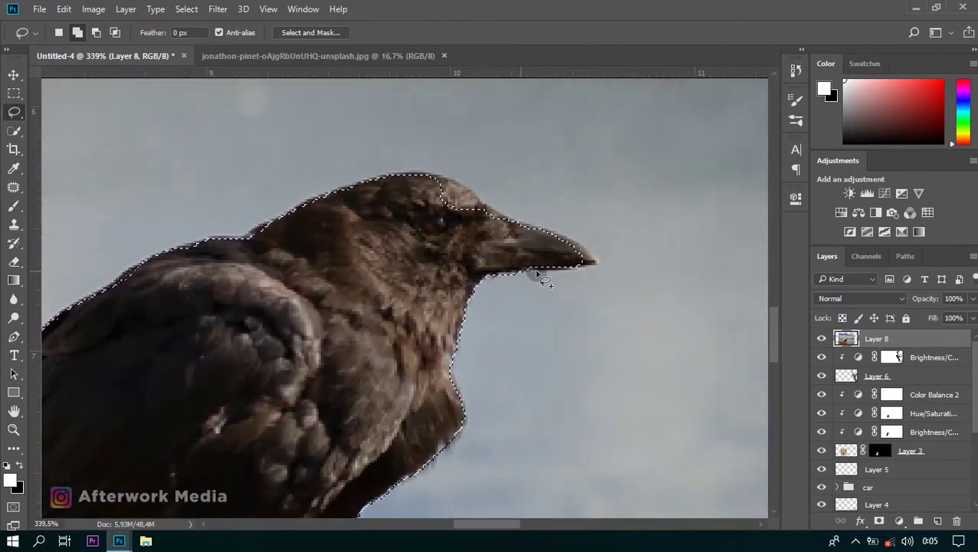
{"action": "scroll", "coordinate": [494, 203], "scroll_direction": "up", "scroll_amount": 2}
{"action": "mouse_move", "coordinate": [441, 178]}
{"action": "left_mouse_down"}
{"action": "mouse_move", "coordinate": [523, 220]}
{"action": "mouse_move", "coordinate": [349, 219]}
{"action": "mouse_move", "coordinate": [295, 240]}
{"action": "mouse_move", "coordinate": [193, 338]}
{"action": "mouse_move", "coordinate": [219, 325]}
{"action": "left_mouse_up"}
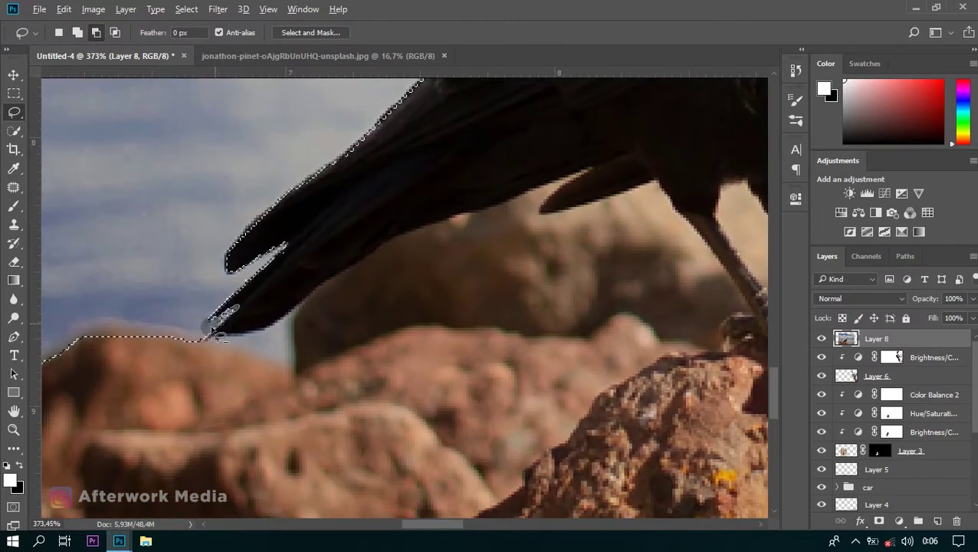
{"action": "scroll", "coordinate": [306, 321], "scroll_direction": "down", "scroll_amount": 3}
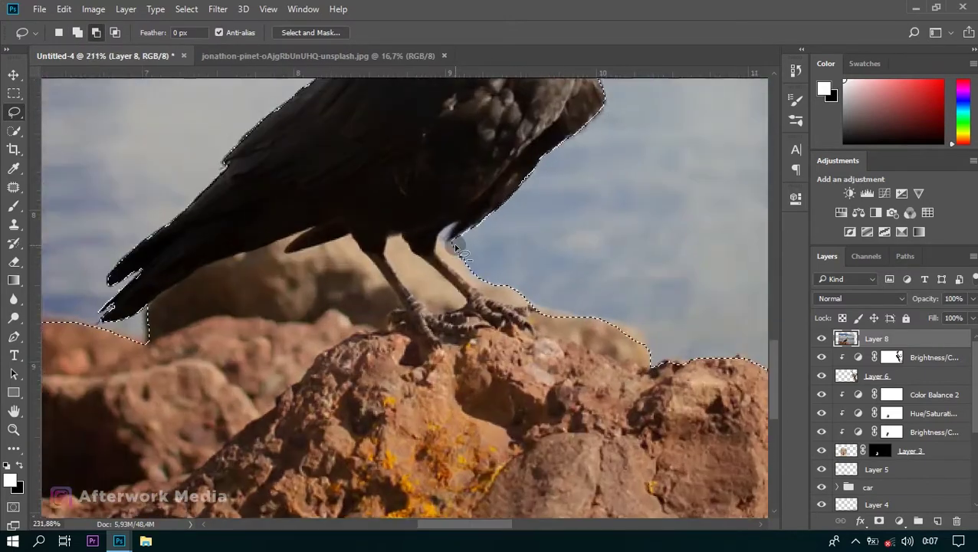
{"action": "scroll", "coordinate": [307, 273], "scroll_direction": "down", "scroll_amount": 2}
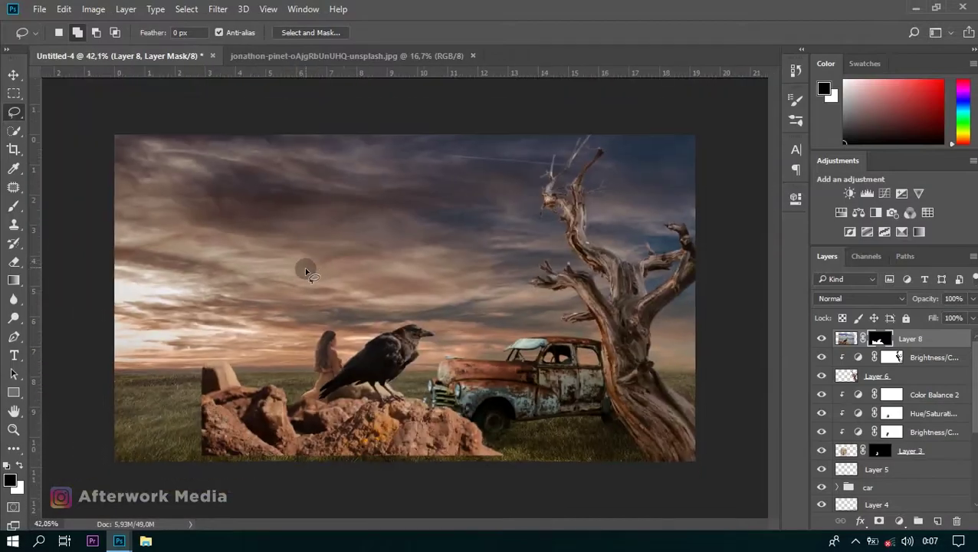
{"action": "left_click", "coordinate": [13, 74]}
{"action": "scroll", "coordinate": [404, 301], "scroll_direction": "down", "scroll_amount": 1}
- Shift the crow-and-rocks layer left, shrink it toward the bottom-left, then enlarge it slightly
{"action": "left_click_drag", "start_coordinate": [430, 409], "coordinate": [322, 416]}
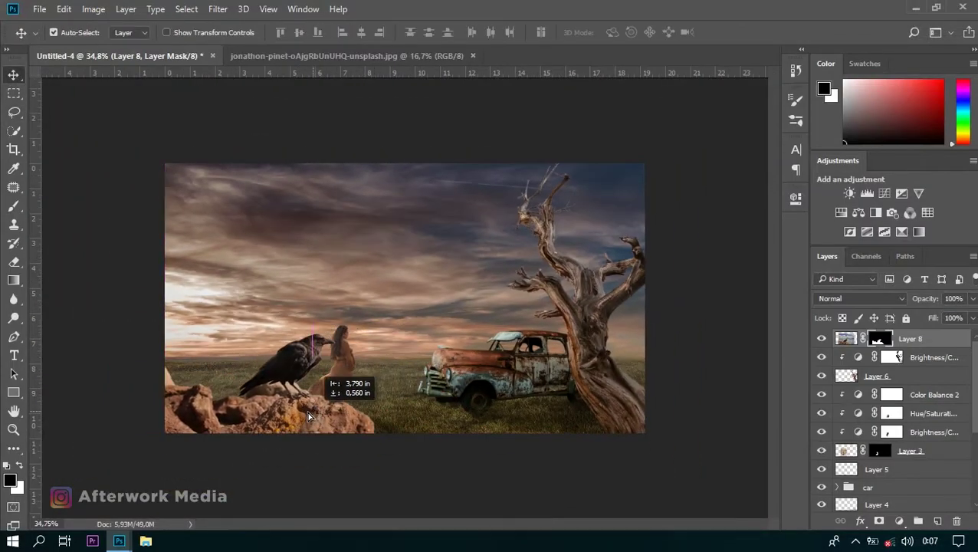
{"action": "key", "text": "ctrl+t"}
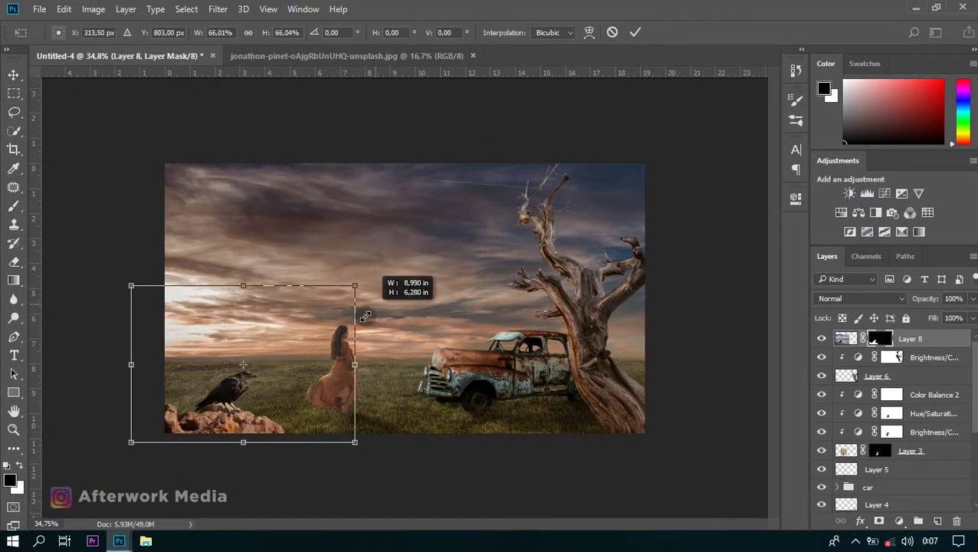
{"action": "left_click_drag", "start_coordinate": [478, 206], "coordinate": [327, 307]}
{"action": "key", "text": "Return"}
{"action": "scroll", "coordinate": [244, 409], "scroll_direction": "up", "scroll_amount": 2}
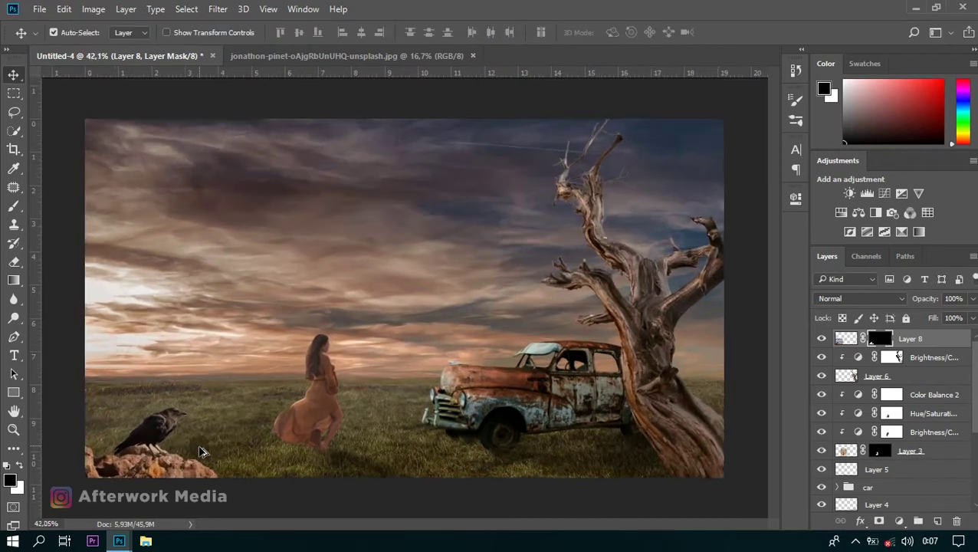
{"action": "scroll", "coordinate": [280, 385], "scroll_direction": "down", "scroll_amount": 2}
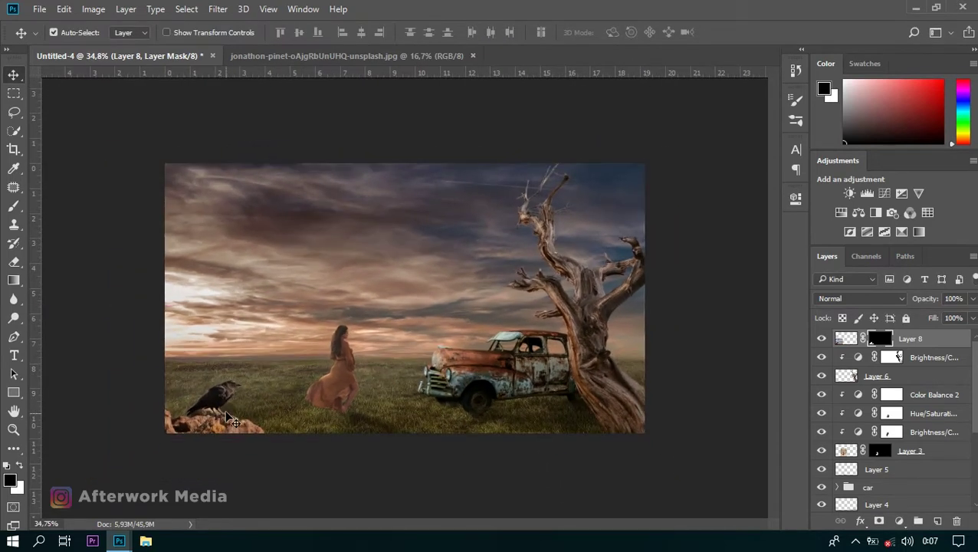
{"action": "key", "text": "ctrl+t"}
{"action": "left_click_drag", "start_coordinate": [326, 306], "coordinate": [344, 274]}
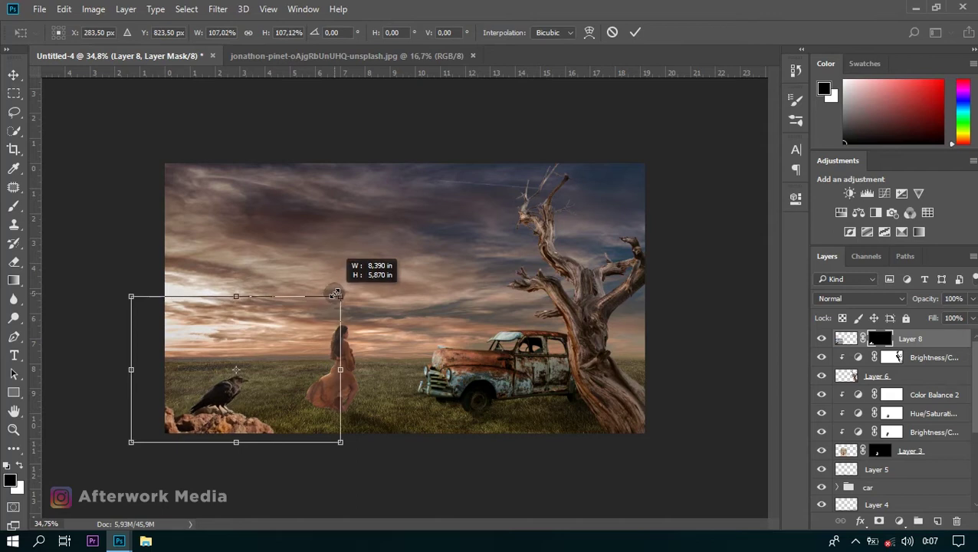
{"action": "key", "text": "Return"}
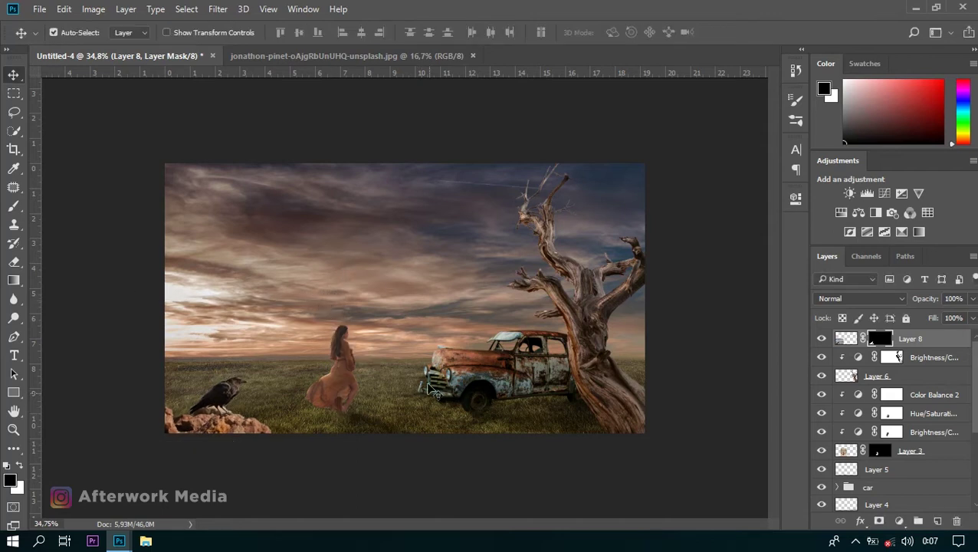
- Duplicate the crow onto the car, flip it horizontally, drop its old mask, and raise it
{"action": "left_click_drag", "start_coordinate": [253, 429], "coordinate": [521, 380]}
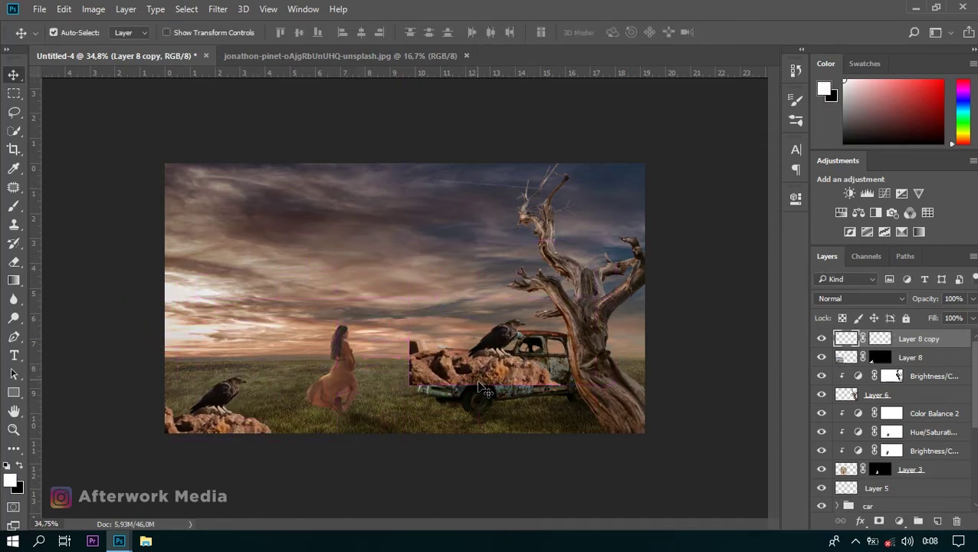
{"action": "key", "text": "ctrl+t"}
{"action": "right_click", "coordinate": [499, 362]}
{"action": "left_click", "coordinate": [529, 330]}
{"action": "key", "text": "Return"}
{"action": "right_click", "coordinate": [886, 338]}
{"action": "left_click", "coordinate": [866, 360]}
{"action": "mouse_move", "coordinate": [550, 364]}
{"action": "left_mouse_down"}
{"action": "mouse_move", "coordinate": [551, 316]}
{"action": "mouse_move", "coordinate": [552, 330]}
{"action": "mouse_move", "coordinate": [643, 235]}
{"action": "left_mouse_up"}
- Add a layer mask to the crow copy and paint black with an 80 px brush to hide its rocks
{"action": "scroll", "coordinate": [552, 261], "scroll_direction": "up", "scroll_amount": 3}
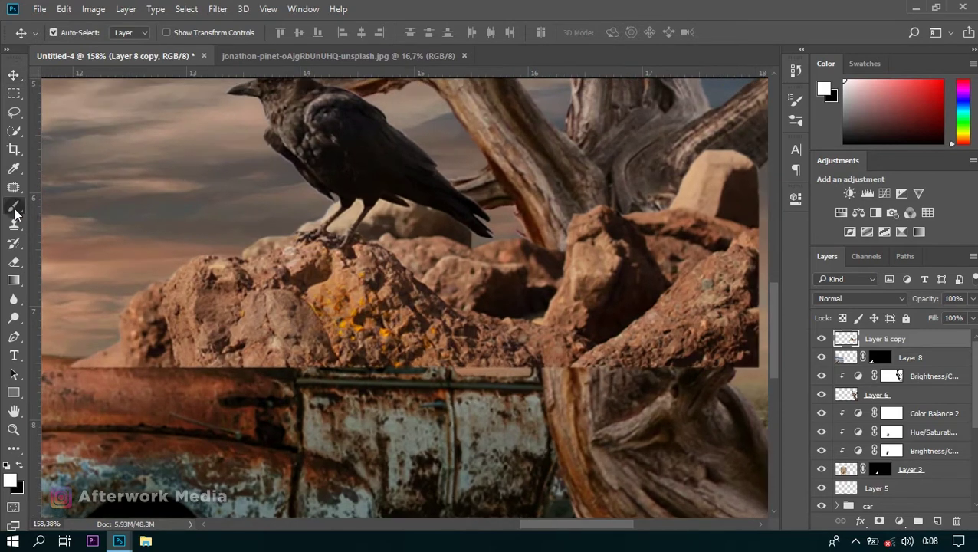
{"action": "left_click", "coordinate": [14, 207]}
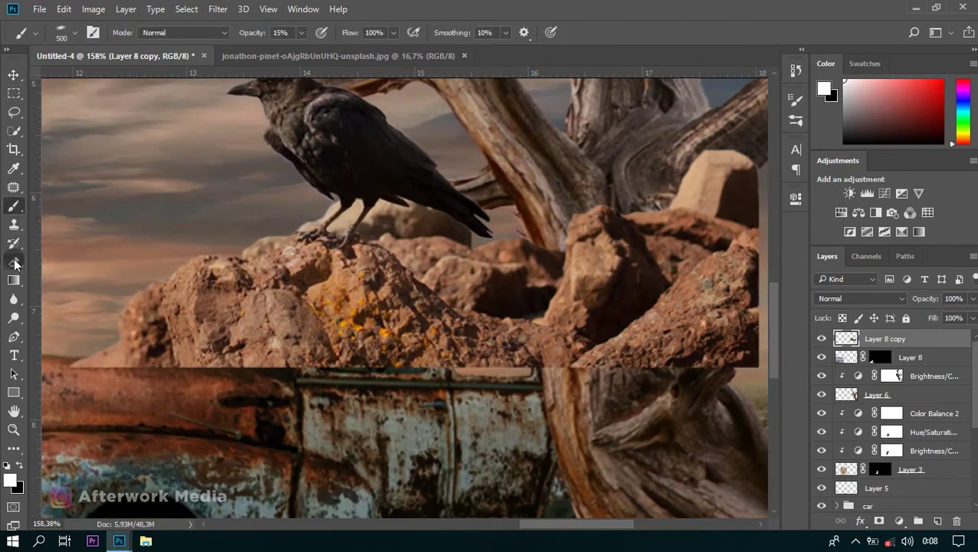
{"action": "right_click", "coordinate": [295, 90]}
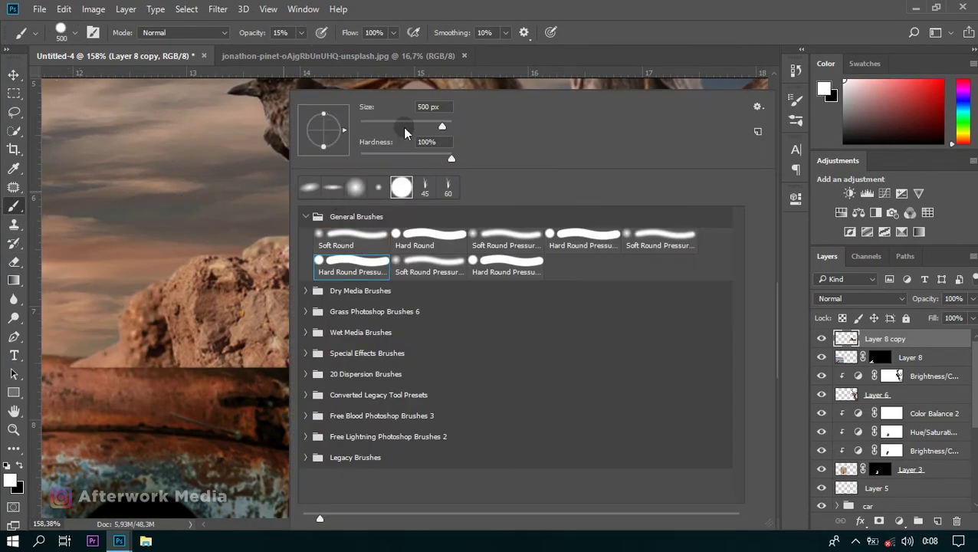
{"action": "key", "text": "Return"}
{"action": "left_click", "coordinate": [880, 520]}
{"action": "key", "text": "x"}
{"action": "key", "text": "bracketleft"}
{"action": "key", "text": "bracketleft"}
{"action": "key", "text": "bracketleft"}
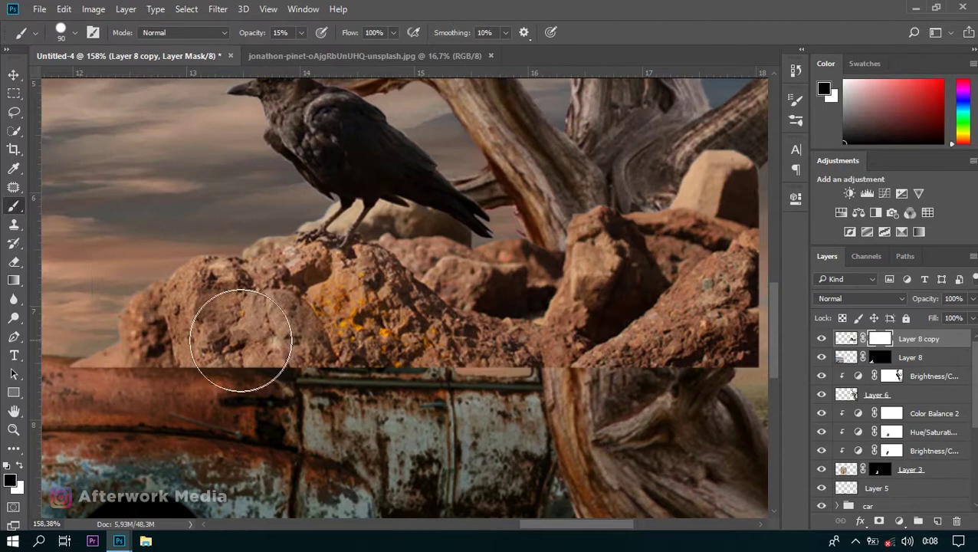
{"action": "left_click_drag", "start_coordinate": [148, 350], "coordinate": [563, 279]}
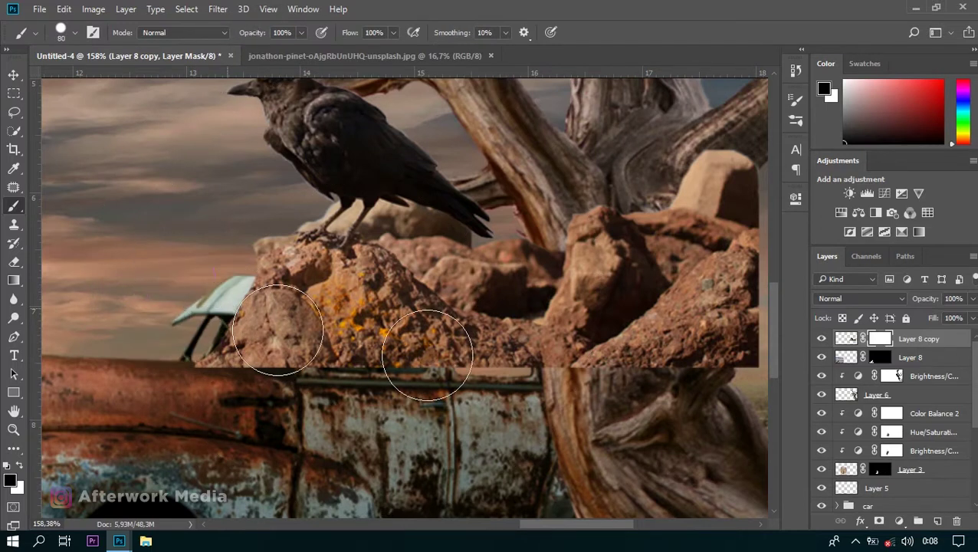
- Mask away the rock patch and pale branch under the crow's claws with a smaller brush
{"action": "scroll", "coordinate": [548, 148], "scroll_direction": "right", "scroll_amount": 3}
{"action": "scroll", "coordinate": [549, 148], "scroll_direction": "up", "scroll_amount": 3}
{"action": "key", "text": "bracketleft"}
{"action": "key", "text": "bracketleft"}
{"action": "key", "text": "bracketleft"}
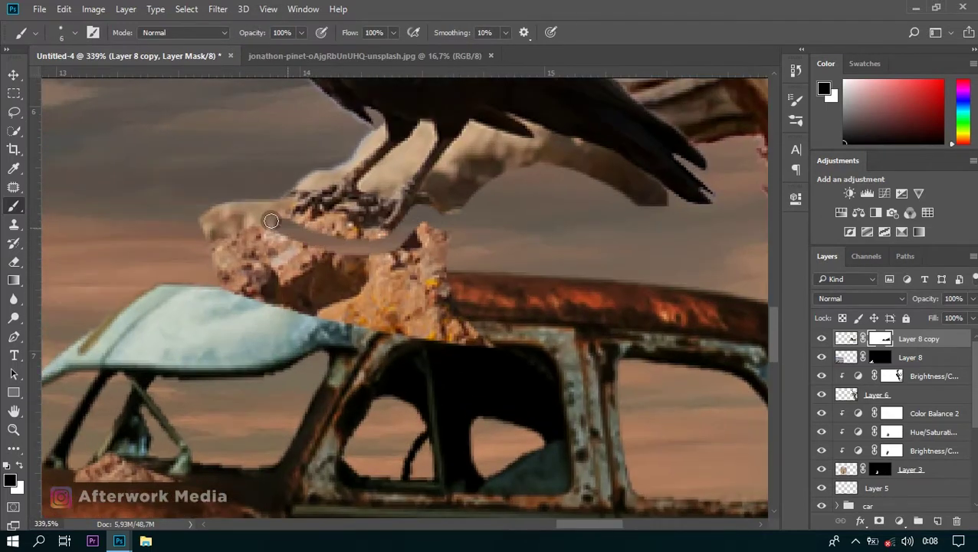
{"action": "left_click_drag", "start_coordinate": [349, 220], "coordinate": [424, 233]}
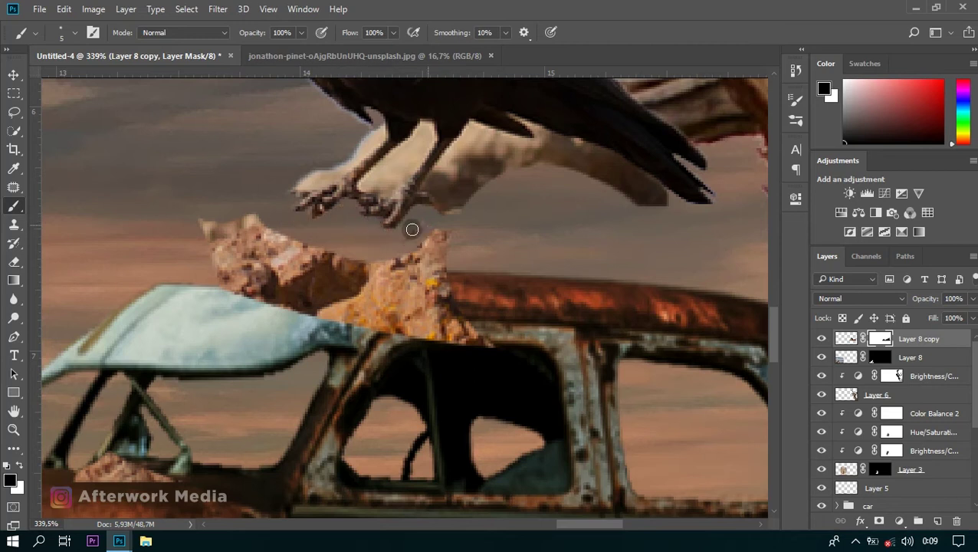
{"action": "mouse_move", "coordinate": [430, 192]}
{"action": "left_mouse_down"}
{"action": "mouse_move", "coordinate": [361, 245]}
{"action": "mouse_move", "coordinate": [460, 202]}
{"action": "mouse_move", "coordinate": [537, 220]}
{"action": "mouse_move", "coordinate": [541, 242]}
{"action": "mouse_move", "coordinate": [406, 230]}
{"action": "left_mouse_up"}
{"action": "key", "text": "bracketright"}
{"action": "key", "text": "bracketright"}
{"action": "key", "text": "bracketright"}
{"action": "key", "text": "bracketright"}
{"action": "key", "text": "bracketright"}
{"action": "key", "text": "bracketright"}
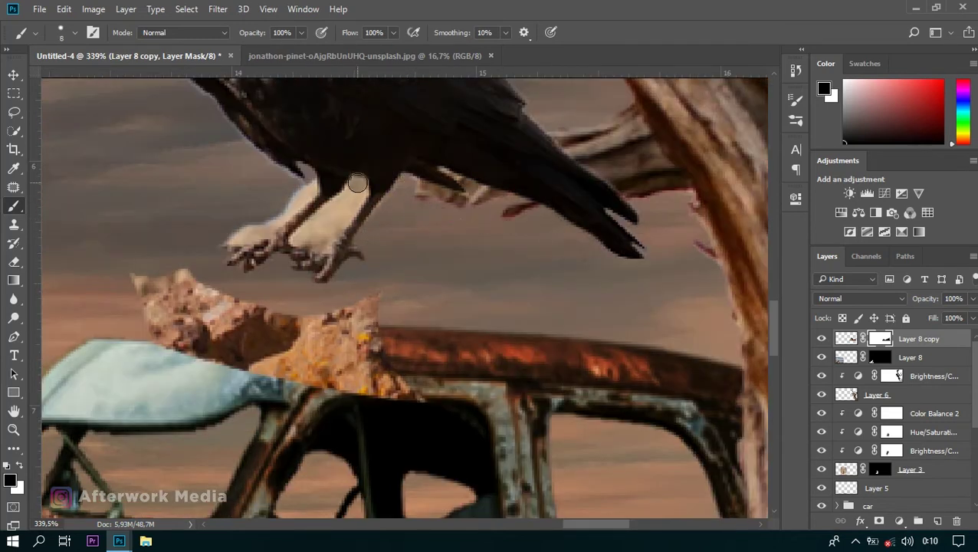
{"action": "left_click_drag", "start_coordinate": [311, 180], "coordinate": [284, 201]}
- Set the masking brush to 47% opacity and 46% flow
{"action": "scroll", "coordinate": [345, 257], "scroll_direction": "up", "scroll_amount": 5}
{"action": "scroll", "coordinate": [345, 257], "scroll_direction": "left", "scroll_amount": 4}
{"action": "key", "text": "4"}
{"action": "key", "text": "7"}
{"action": "key", "text": "shift+4"}
{"action": "key", "text": "shift+6"}
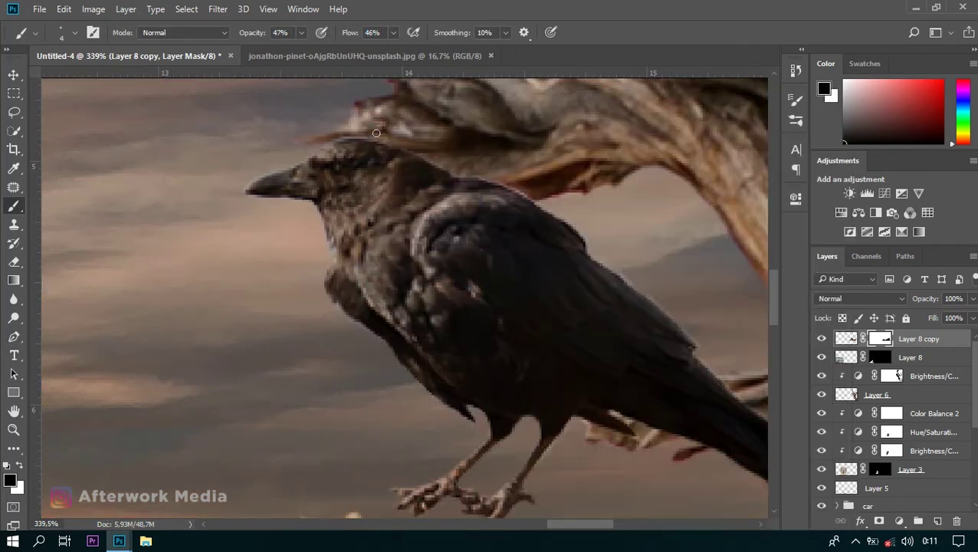
{"action": "scroll", "coordinate": [393, 280], "scroll_direction": "down", "scroll_amount": 2}
{"action": "scroll", "coordinate": [486, 284], "scroll_direction": "right", "scroll_amount": 3}
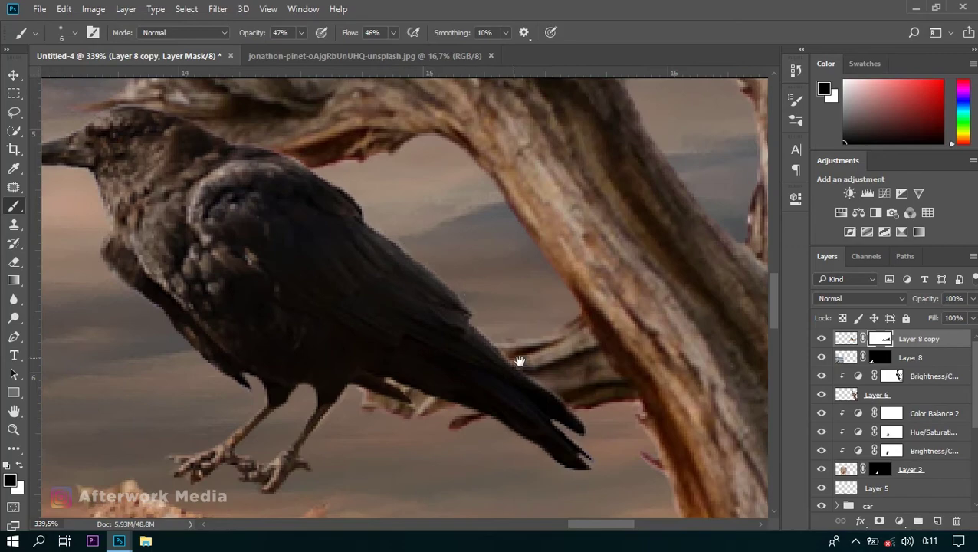
{"action": "scroll", "coordinate": [517, 349], "scroll_direction": "down", "scroll_amount": 3}
{"action": "scroll", "coordinate": [460, 307], "scroll_direction": "down", "scroll_amount": 2}
{"action": "right_click", "coordinate": [196, 94]}
{"action": "key", "text": "Escape"}
{"action": "scroll", "coordinate": [605, 415], "scroll_direction": "down", "scroll_amount": 3}
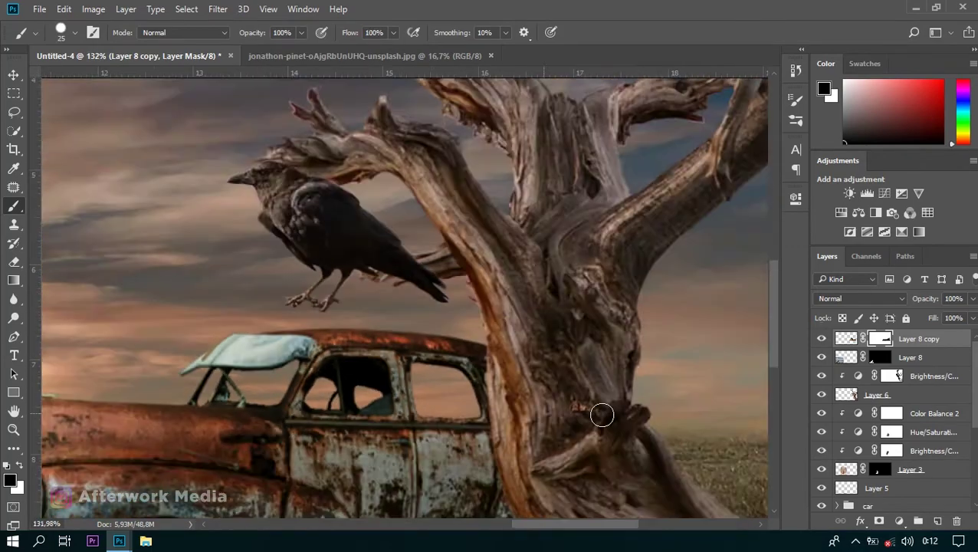
{"action": "key", "text": "v"}
{"action": "scroll", "coordinate": [590, 374], "scroll_direction": "down", "scroll_amount": 3}
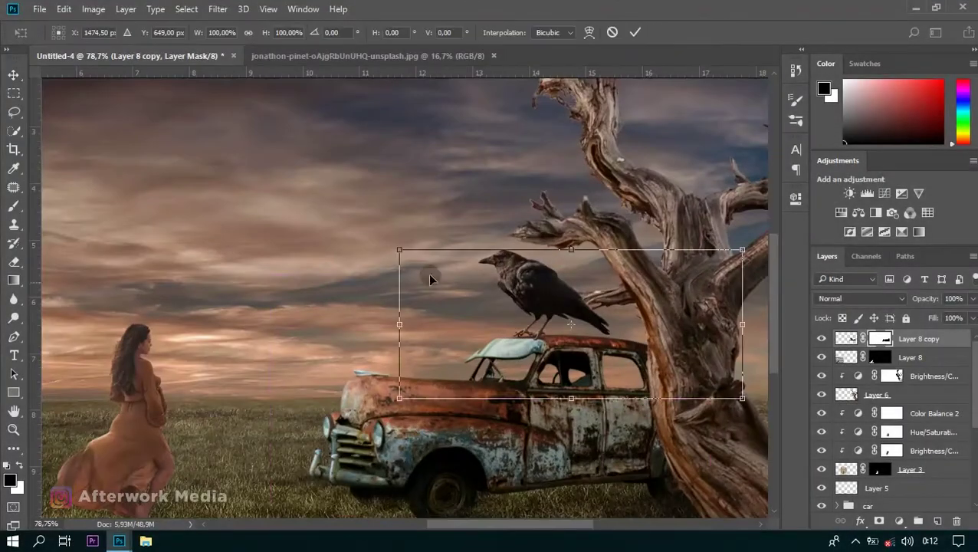
- Scale the copied crow down to about half size and set it on the car roof
{"action": "left_click_drag", "start_coordinate": [742, 397], "coordinate": [655, 361]}
{"action": "left_click_drag", "start_coordinate": [605, 333], "coordinate": [593, 346]}
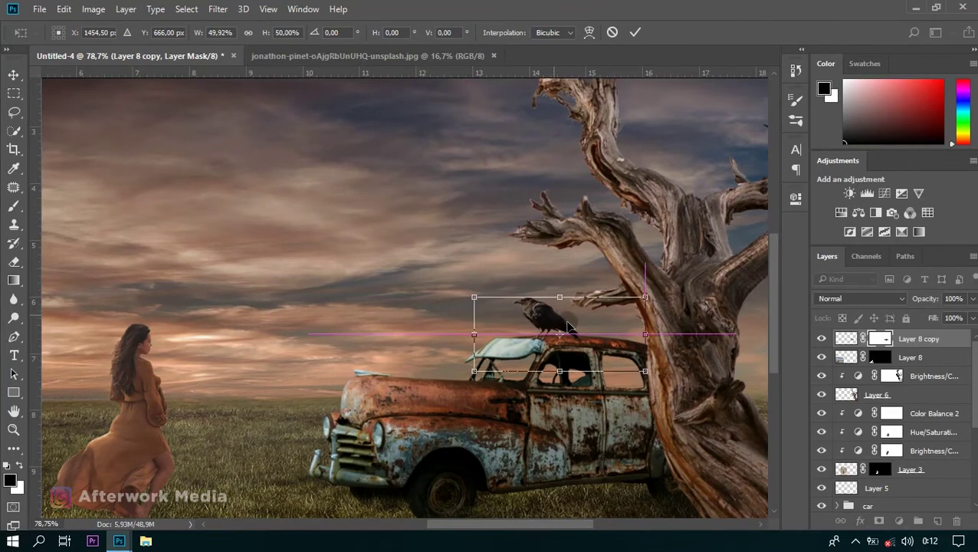
{"action": "scroll", "coordinate": [593, 346], "scroll_direction": "up", "scroll_amount": 3}
{"action": "scroll", "coordinate": [592, 349], "scroll_direction": "up", "scroll_amount": 2}
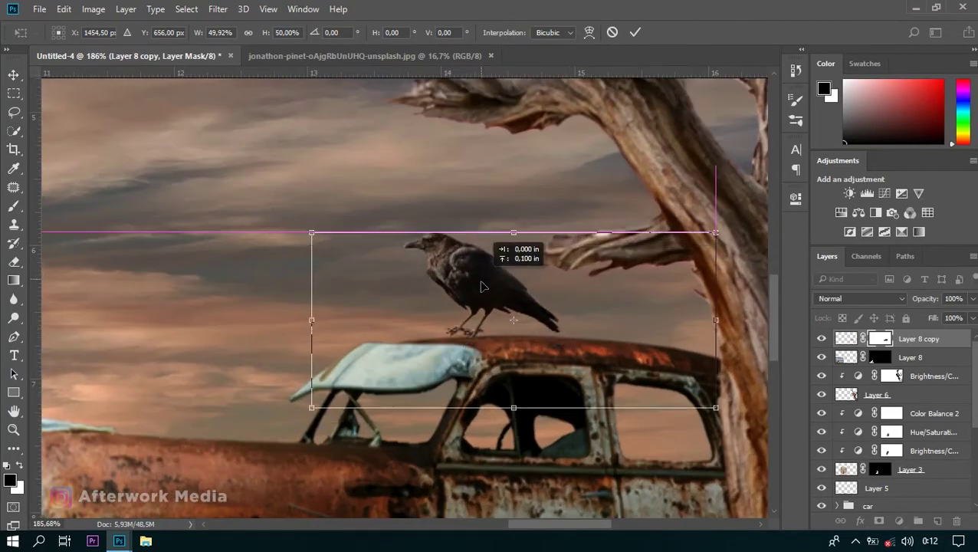
{"action": "left_click_drag", "start_coordinate": [715, 421], "coordinate": [684, 407]}
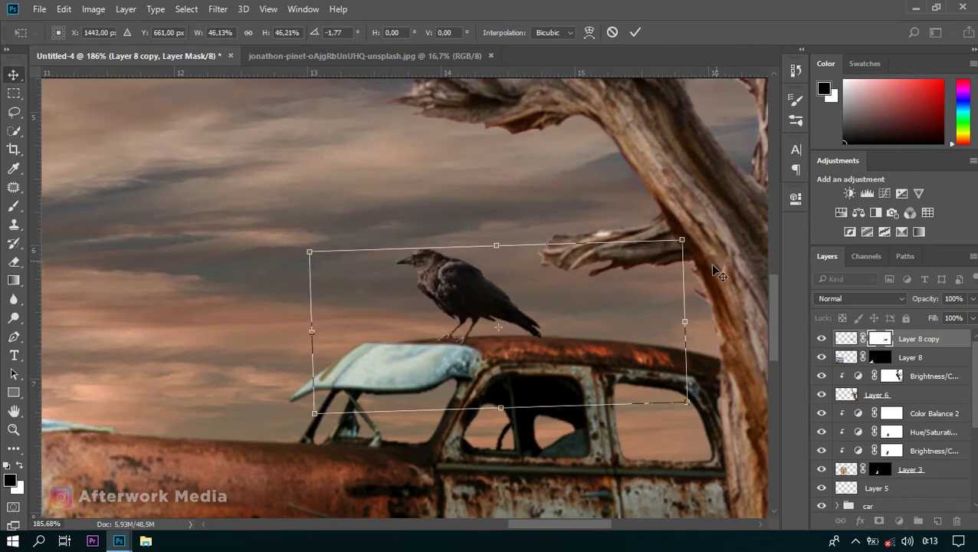
{"action": "key", "text": "Return"}
{"action": "scroll", "coordinate": [385, 339], "scroll_direction": "down", "scroll_amount": 3}
{"action": "scroll", "coordinate": [385, 339], "scroll_direction": "down", "scroll_amount": 3}
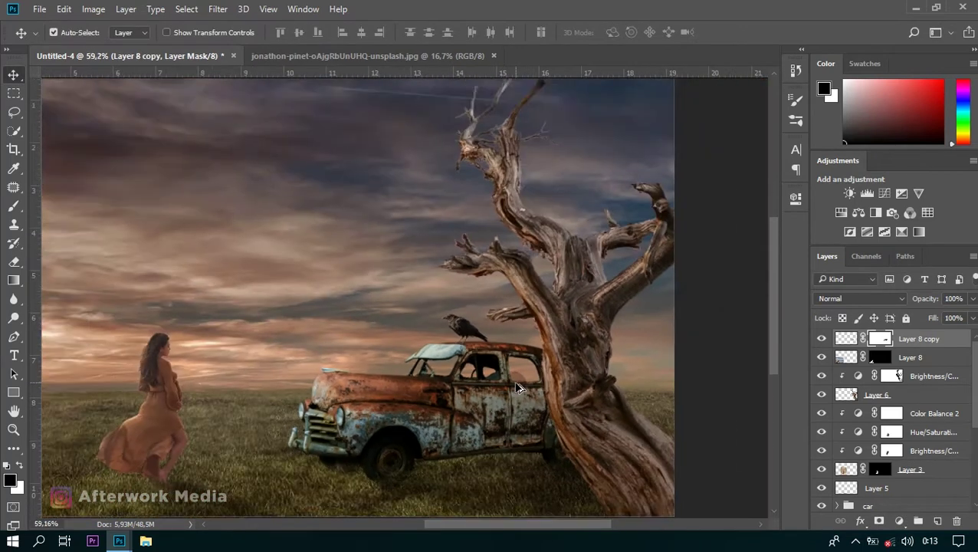
{"action": "scroll", "coordinate": [429, 337], "scroll_direction": "up", "scroll_amount": 3}
{"action": "scroll", "coordinate": [491, 353], "scroll_direction": "up", "scroll_amount": 2}
{"action": "scroll", "coordinate": [521, 360], "scroll_direction": "up", "scroll_amount": 2}
- Add a new layer above Layer 8 and set up a black brush at 59% opacity
{"action": "left_click", "coordinate": [520, 361]}
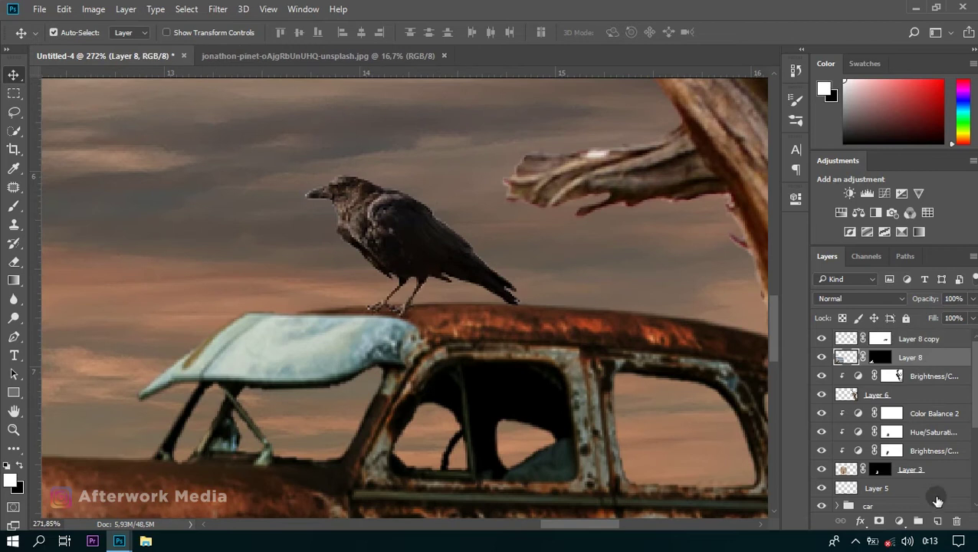
{"action": "left_click", "coordinate": [937, 521]}
{"action": "key", "text": "x"}
{"action": "left_click", "coordinate": [13, 205]}
{"action": "left_click", "coordinate": [20, 466]}
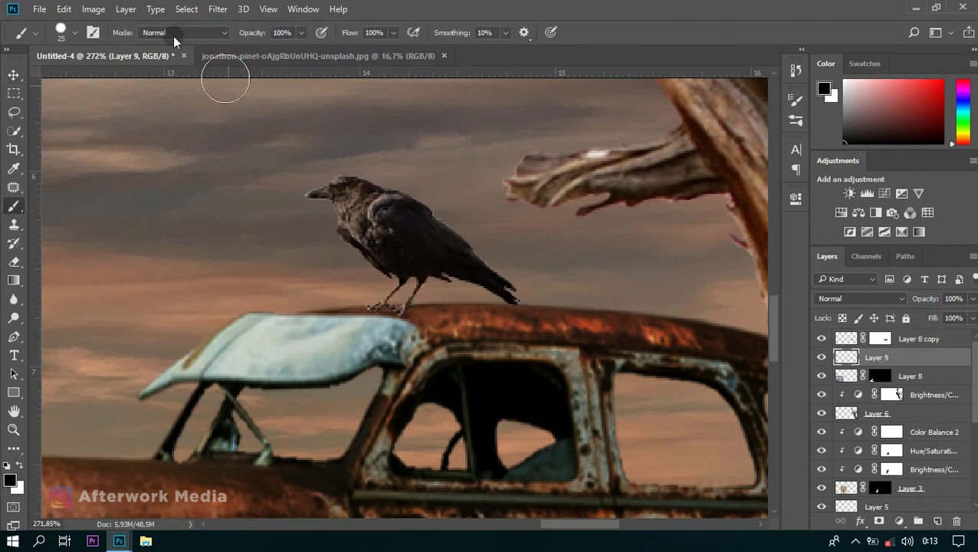
{"action": "right_click", "coordinate": [170, 194]}
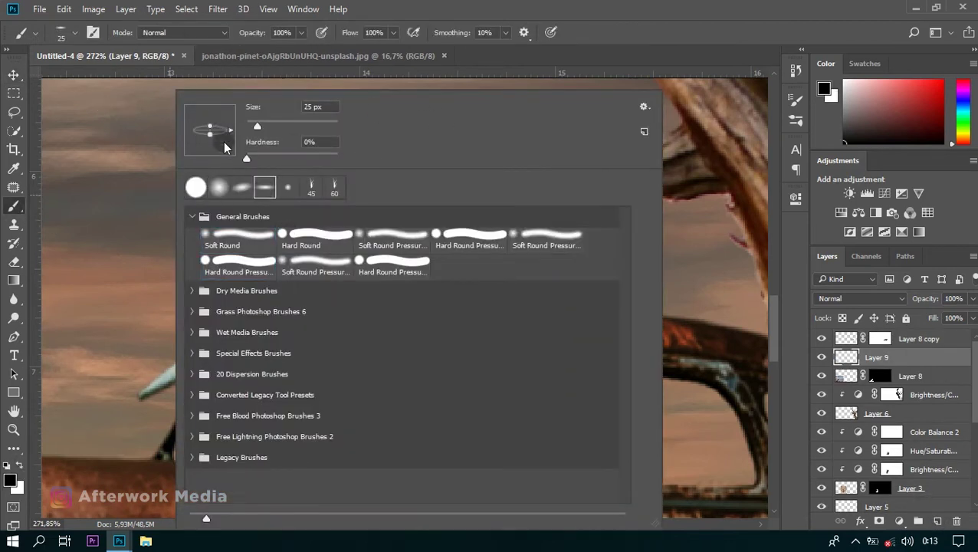
{"action": "left_click", "coordinate": [642, 44]}
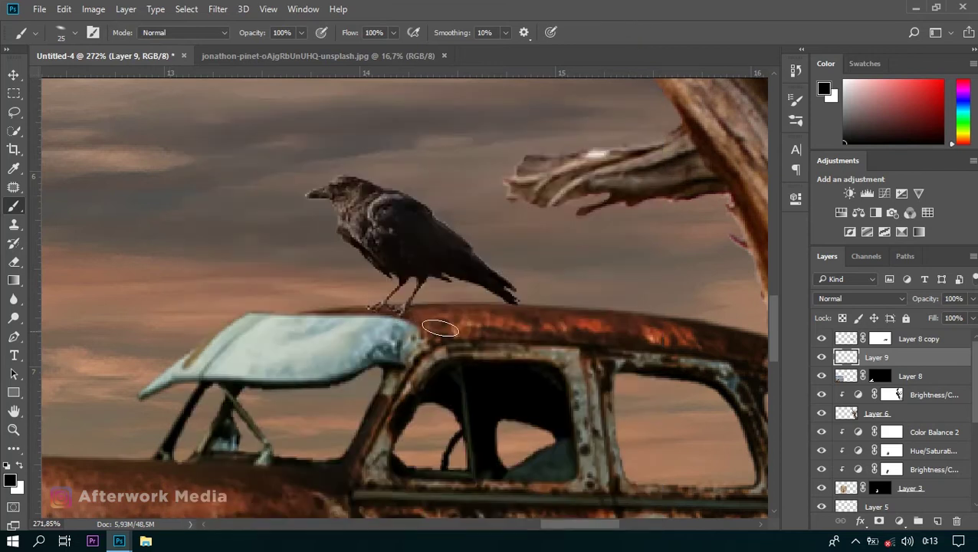
{"action": "left_click_drag", "start_coordinate": [244, 37], "coordinate": [214, 37]}
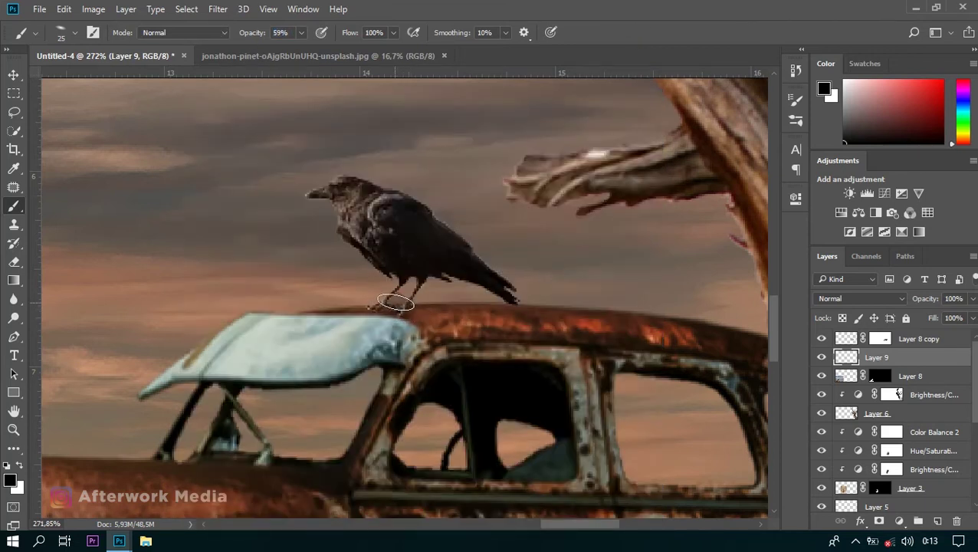
- Paint a soft black shadow on the roof under the crow and set the layer to 66% opacity
{"action": "mouse_move", "coordinate": [420, 318]}
{"action": "left_mouse_down"}
{"action": "mouse_move", "coordinate": [494, 334]}
{"action": "mouse_move", "coordinate": [439, 317]}
{"action": "left_mouse_up"}
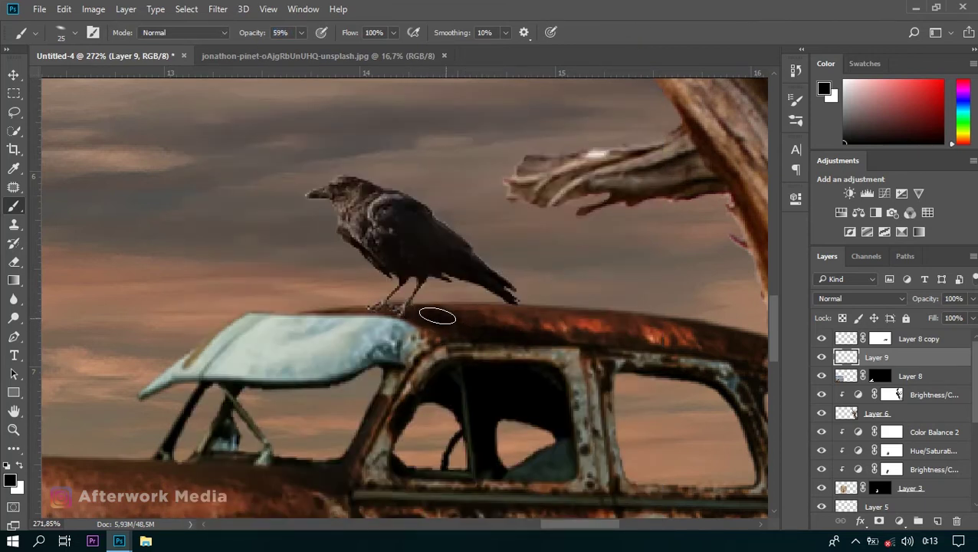
{"action": "left_click_drag", "start_coordinate": [517, 338], "coordinate": [513, 347]}
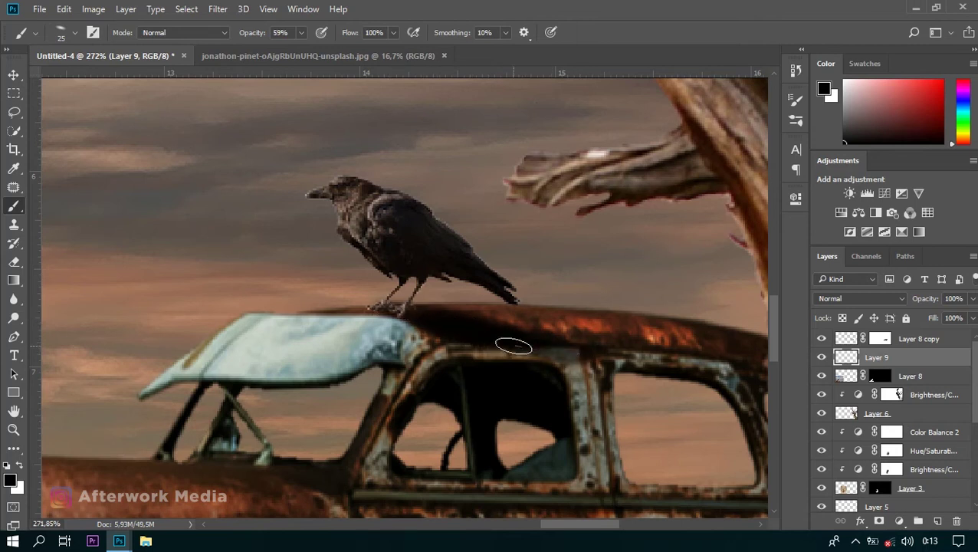
{"action": "left_click_drag", "start_coordinate": [880, 300], "coordinate": [902, 299]}
{"action": "scroll", "coordinate": [452, 311], "scroll_direction": "down", "scroll_amount": 5}
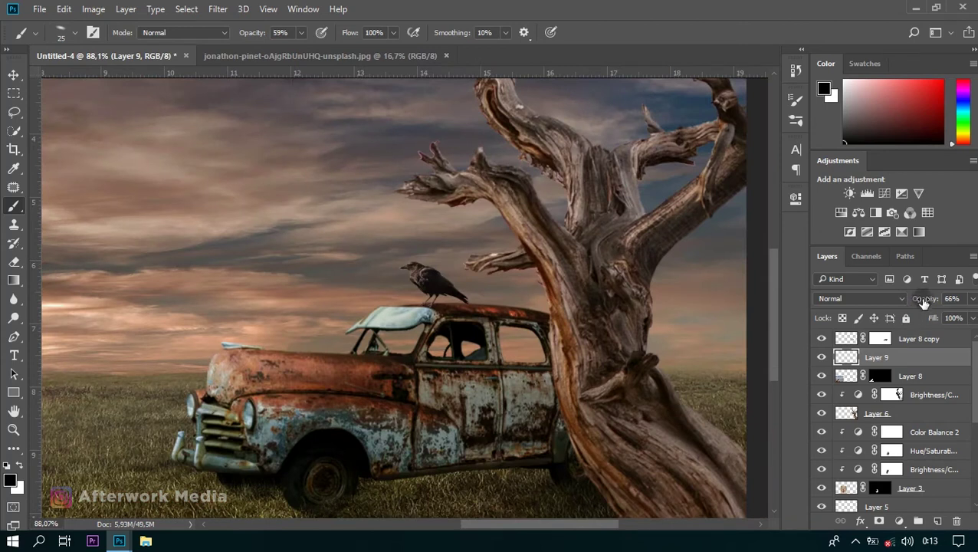
- Darken Layer 8 copy with a clipped Brightness/Contrast adjustment (brightness -35, contrast 17)
{"action": "scroll", "coordinate": [543, 347], "scroll_direction": "up", "scroll_amount": 2}
{"action": "scroll", "coordinate": [543, 347], "scroll_direction": "up", "scroll_amount": 3}
{"action": "scroll", "coordinate": [543, 348], "scroll_direction": "down", "scroll_amount": 3}
{"action": "left_click", "coordinate": [916, 338]}
{"action": "left_click", "coordinate": [900, 521]}
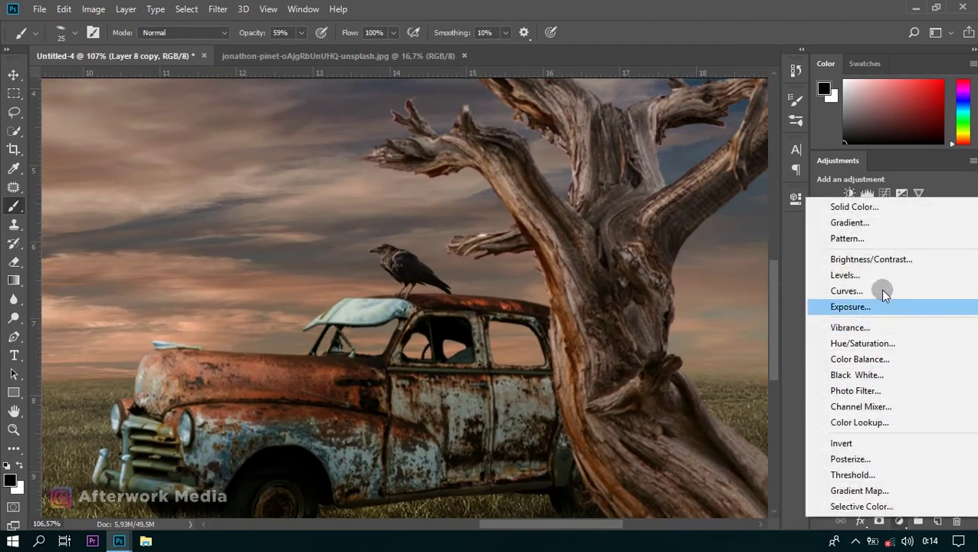
{"action": "left_click", "coordinate": [855, 243]}
{"action": "left_click_drag", "start_coordinate": [667, 278], "coordinate": [662, 278]}
{"action": "left_click", "coordinate": [671, 436]}
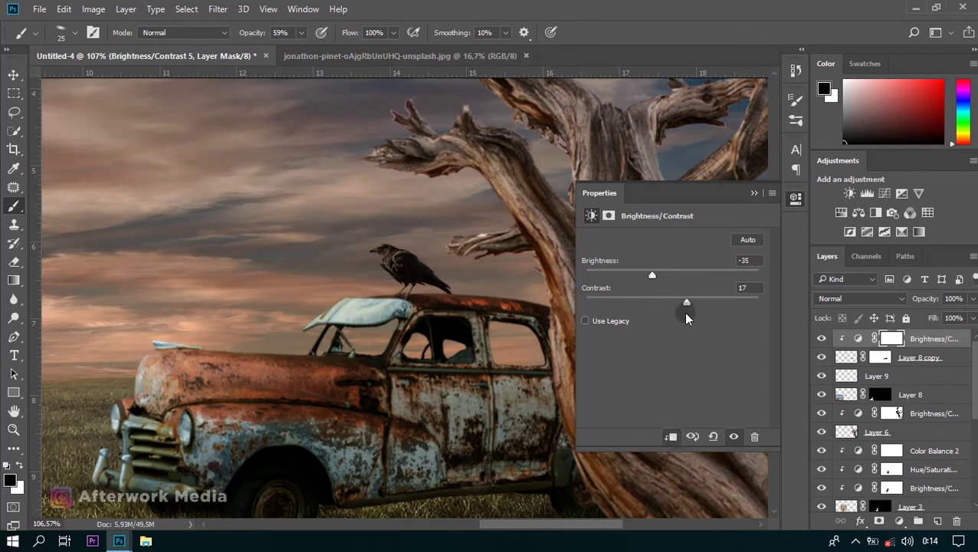
{"action": "left_click", "coordinate": [755, 193]}
- Add a clipped Hue/Saturation adjustment to the crow, lowering lightness and keeping hue near zero
{"action": "left_click", "coordinate": [900, 520]}
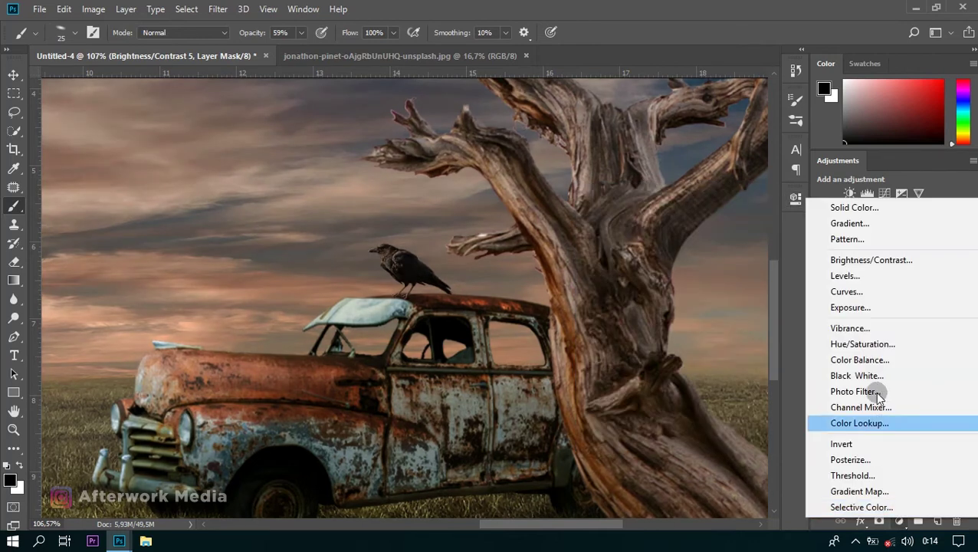
{"action": "left_click", "coordinate": [863, 343]}
{"action": "left_click_drag", "start_coordinate": [673, 344], "coordinate": [665, 345]}
{"action": "left_click", "coordinate": [671, 437]}
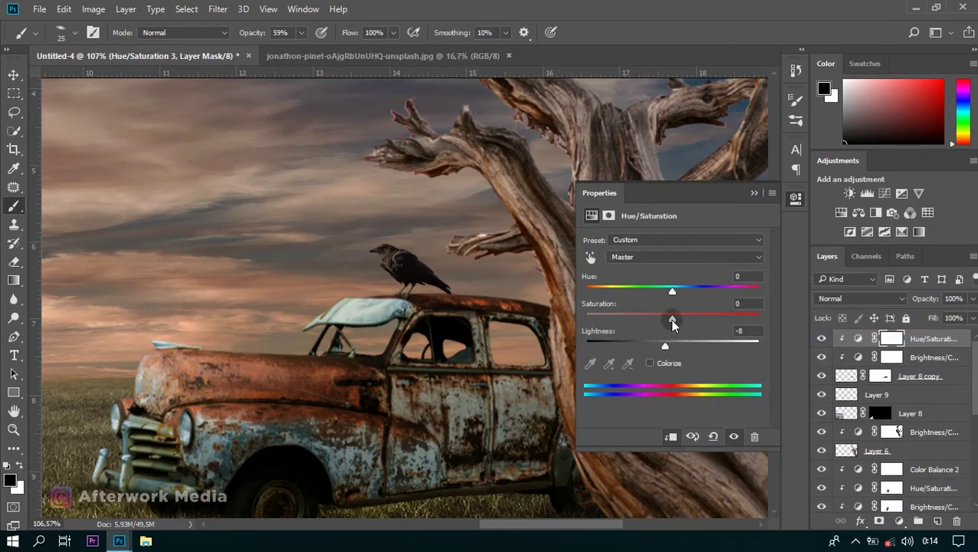
{"action": "left_click_drag", "start_coordinate": [649, 297], "coordinate": [699, 299]}
{"action": "left_click", "coordinate": [750, 193]}
- Check both adjustment masks, then reselect the Layer 8 copy crow for transforming
{"action": "right_click", "coordinate": [499, 93]}
{"action": "left_click", "coordinate": [595, 41]}
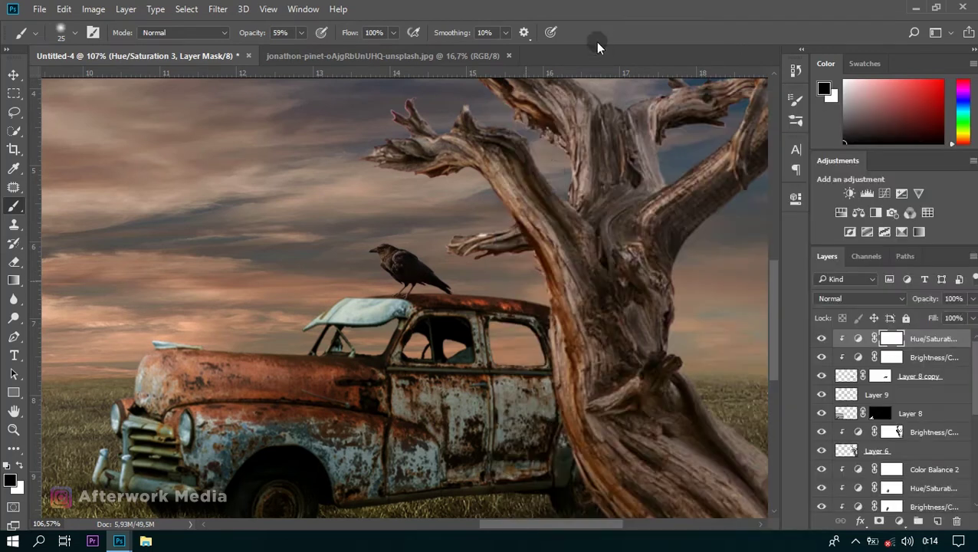
{"action": "left_click", "coordinate": [888, 357]}
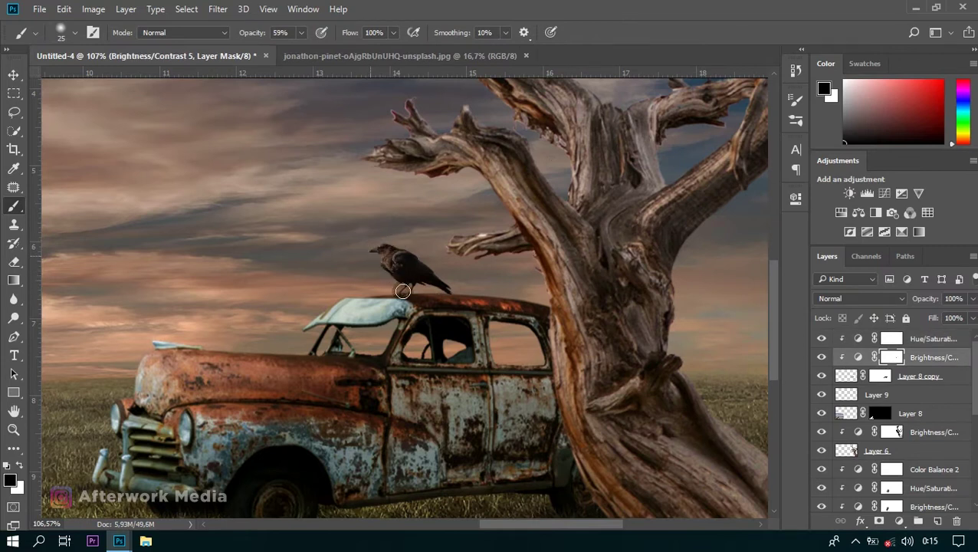
{"action": "left_click", "coordinate": [891, 338]}
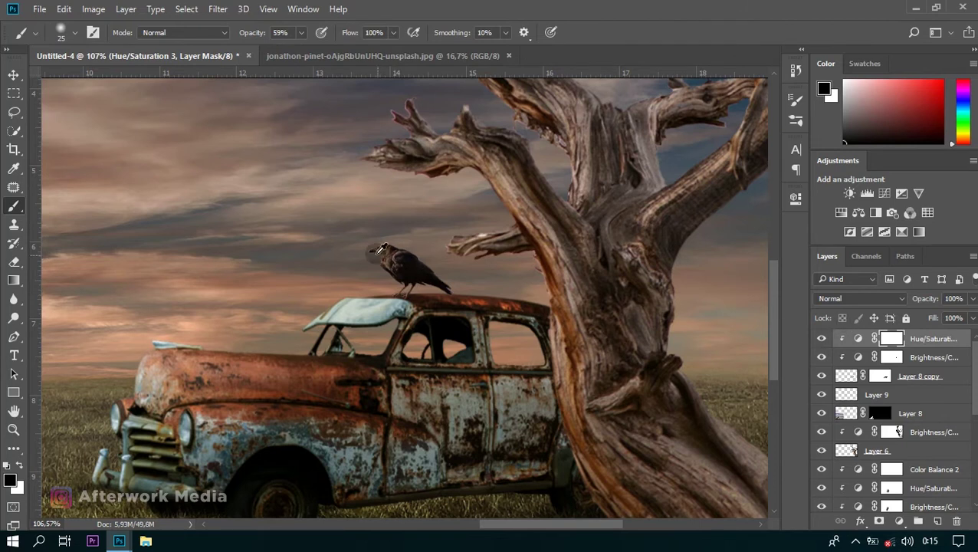
{"action": "scroll", "coordinate": [382, 259], "scroll_direction": "down", "scroll_amount": 5}
{"action": "left_click", "coordinate": [905, 375]}
{"action": "key", "text": "ctrl+t"}
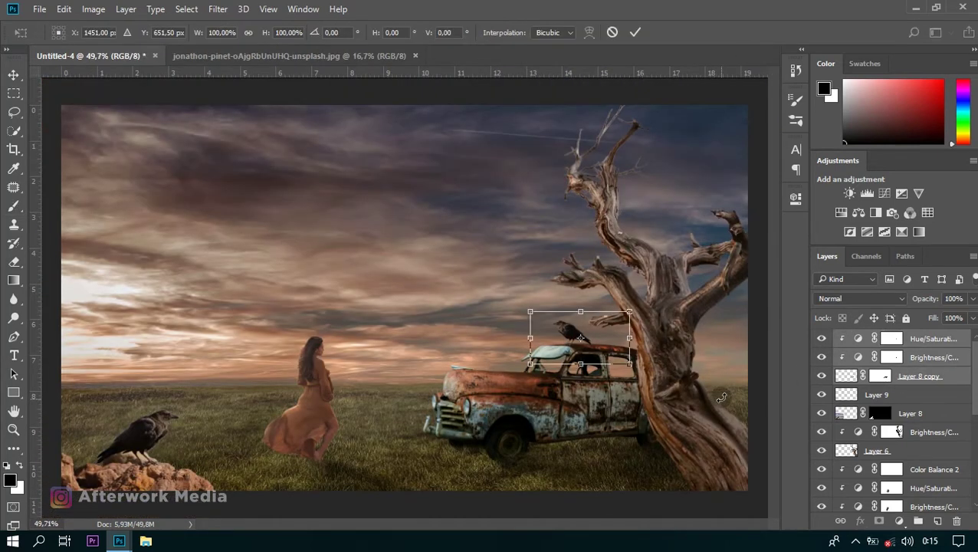
- Confirm the crow transform and scale the Layer 9 roof shadow to about 87%
{"action": "scroll", "coordinate": [688, 387], "scroll_direction": "up", "scroll_amount": 2}
{"action": "left_click", "coordinate": [635, 33]}
{"action": "key", "text": "b"}
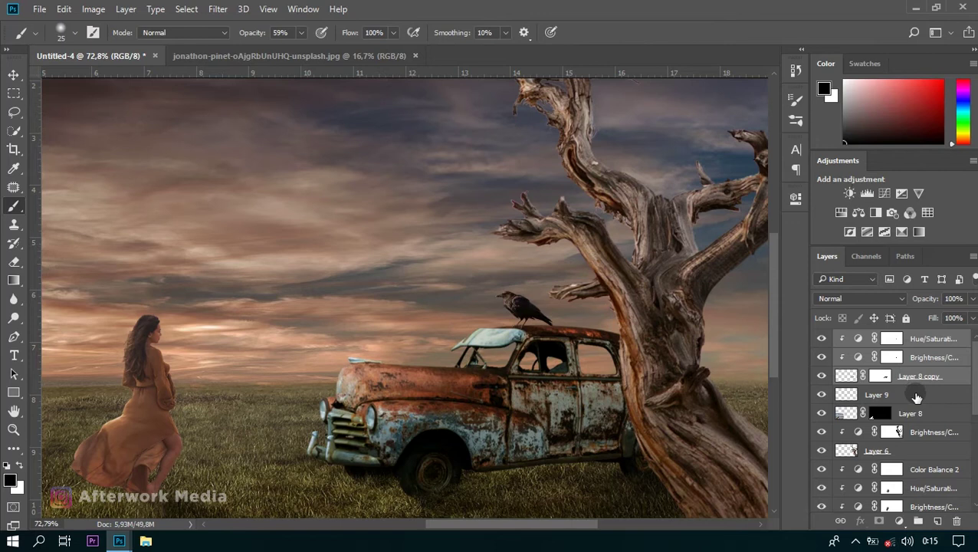
{"action": "left_click", "coordinate": [917, 395]}
{"action": "key", "text": "ctrl+t"}
{"action": "left_click_drag", "start_coordinate": [611, 360], "coordinate": [602, 355]}
{"action": "key", "text": "Return"}
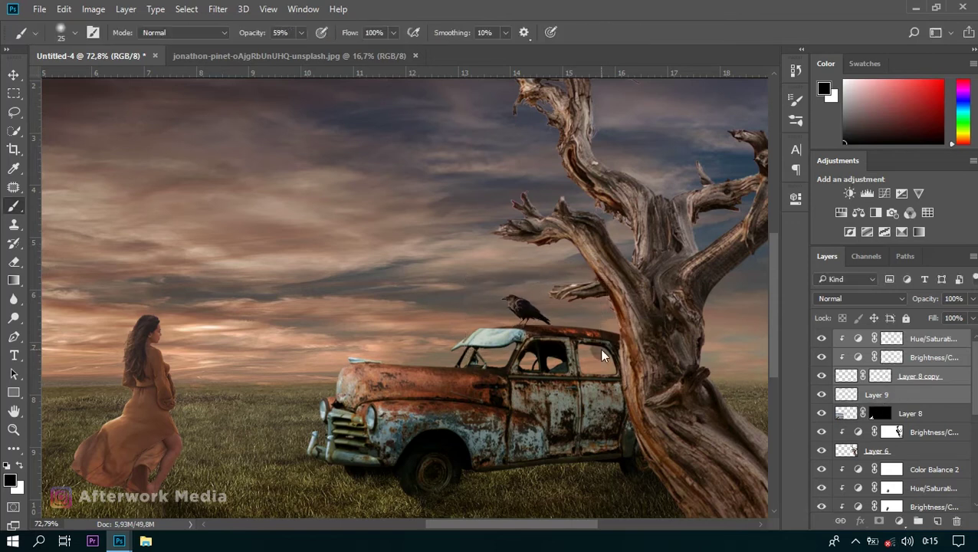
- Set up a soft 45 px eraser on Layer 9 and lower its opacity to 78%
{"action": "scroll", "coordinate": [541, 341], "scroll_direction": "up", "scroll_amount": 4}
{"action": "scroll", "coordinate": [519, 342], "scroll_direction": "up", "scroll_amount": 1}
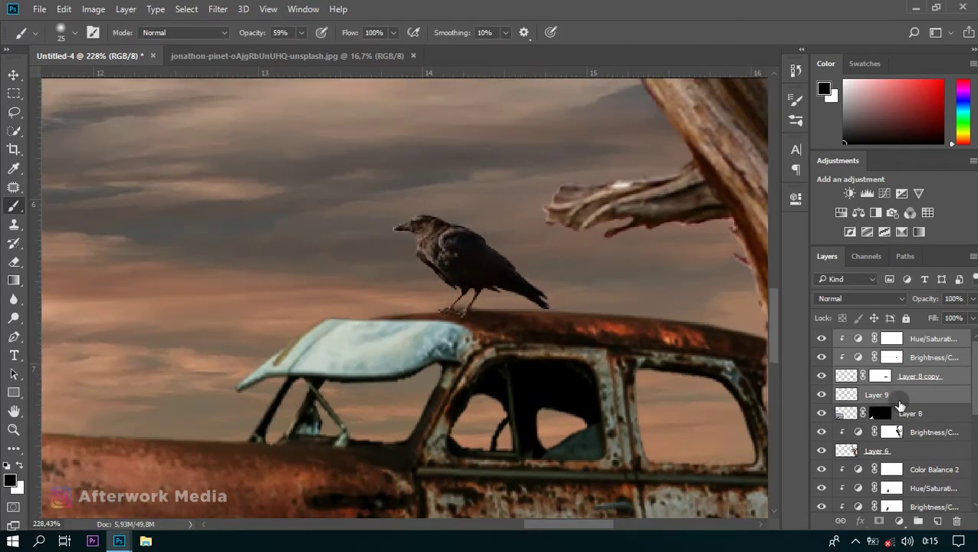
{"action": "left_click", "coordinate": [896, 399]}
{"action": "key", "text": "e"}
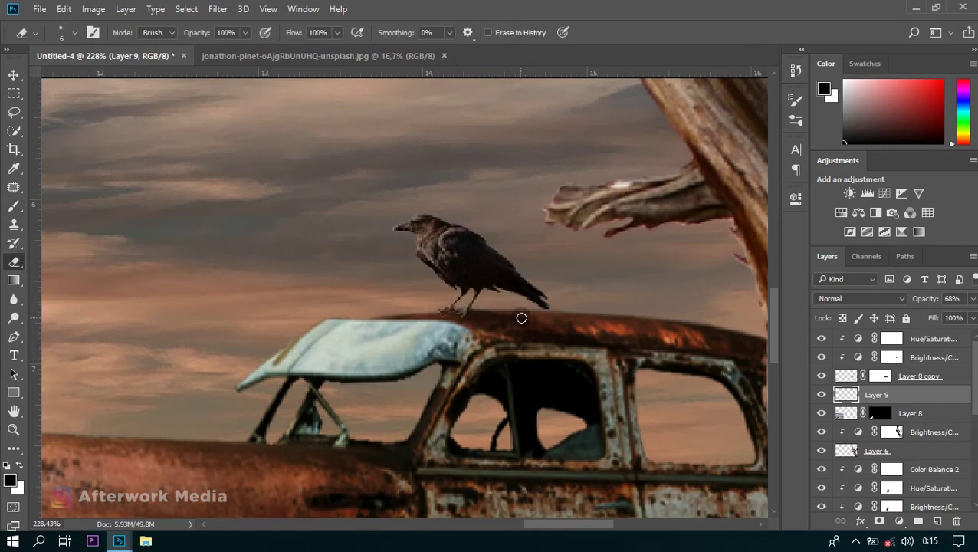
{"action": "right_click", "coordinate": [502, 354]}
{"action": "double_click", "coordinate": [539, 186]}
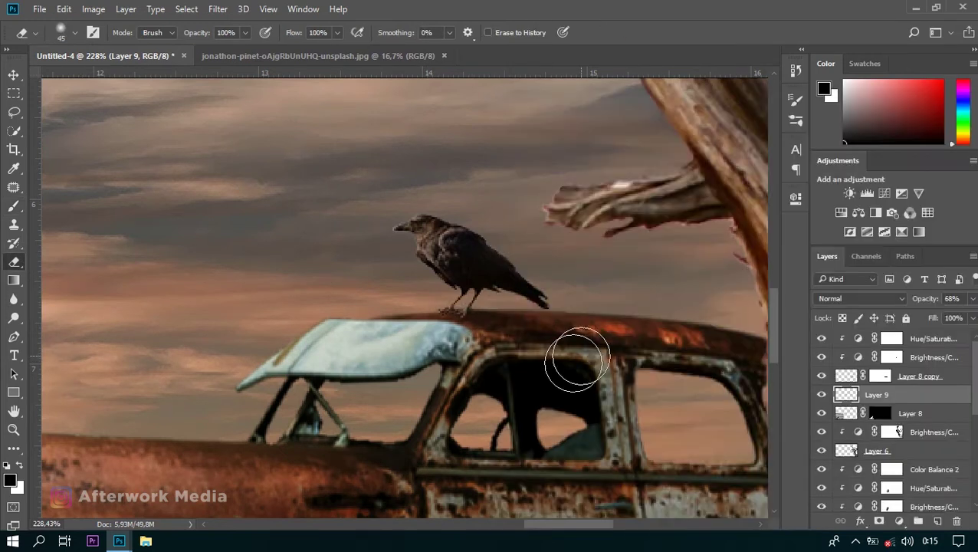
{"action": "left_click_drag", "start_coordinate": [934, 303], "coordinate": [929, 303]}
- Group the crow, shadow and adjustment layers as 'bird' and drag it toward the tree branch
{"action": "scroll", "coordinate": [501, 369], "scroll_direction": "down", "scroll_amount": 3}
{"action": "scroll", "coordinate": [502, 368], "scroll_direction": "down", "scroll_amount": 3}
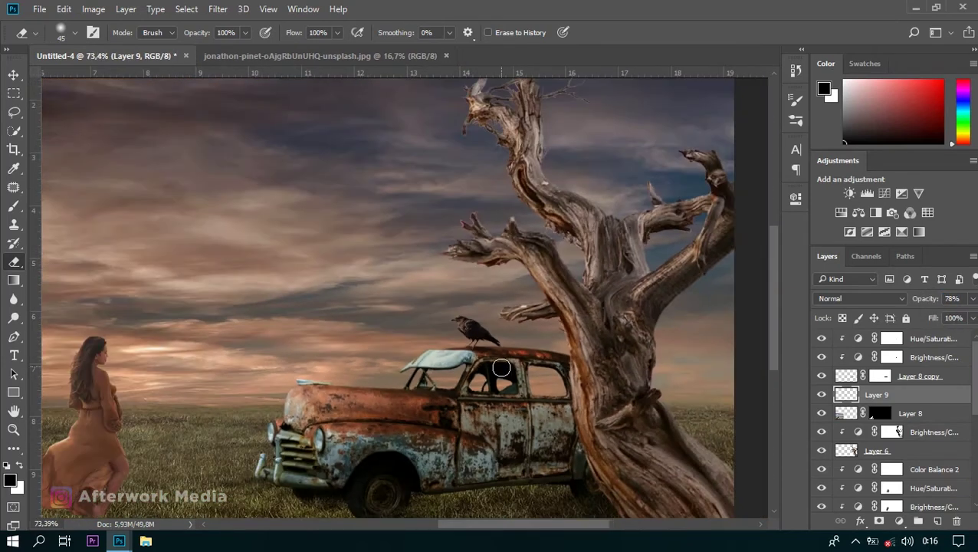
{"action": "scroll", "coordinate": [502, 368], "scroll_direction": "down", "scroll_amount": 1}
{"action": "right_click", "coordinate": [924, 344]}
{"action": "left_click", "coordinate": [674, 184]}
{"action": "type", "text": "bird"}
{"action": "key", "text": "Return"}
{"action": "key", "text": "v"}
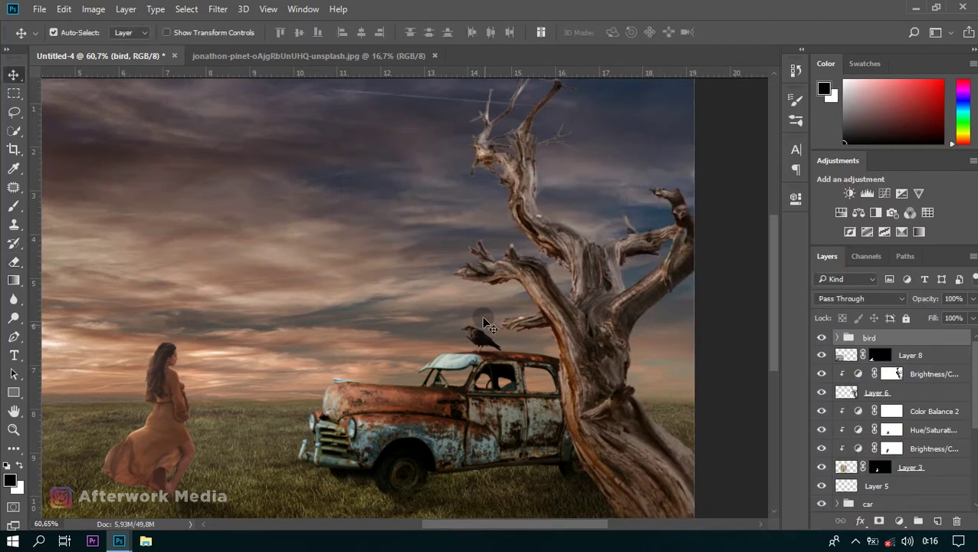
{"action": "left_click_drag", "start_coordinate": [482, 330], "coordinate": [574, 227]}
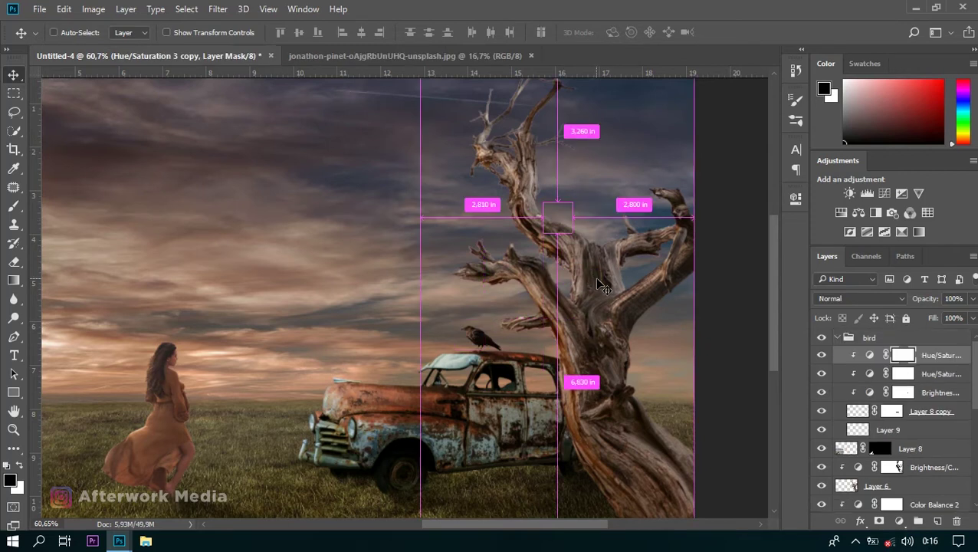
- Duplicate the bird group and move the copy onto the high branch at about 89% size
{"action": "left_click", "coordinate": [837, 338]}
{"action": "key", "text": "ctrl+j"}
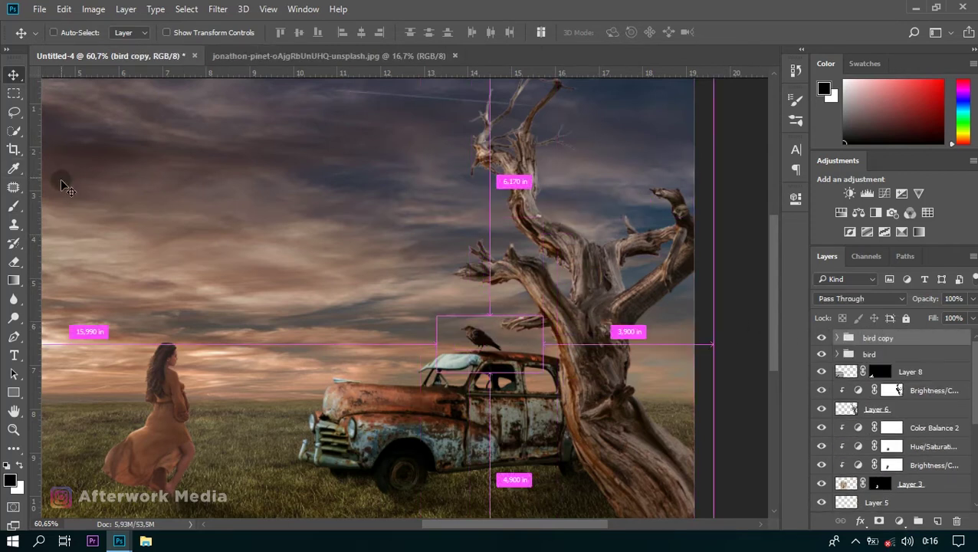
{"action": "key", "text": "ctrl+t"}
{"action": "scroll", "coordinate": [558, 369], "scroll_direction": "up", "scroll_amount": 5}
{"action": "mouse_move", "coordinate": [451, 341]}
{"action": "left_mouse_down"}
{"action": "mouse_move", "coordinate": [538, 265]}
{"action": "mouse_move", "coordinate": [560, 126]}
{"action": "left_mouse_up"}
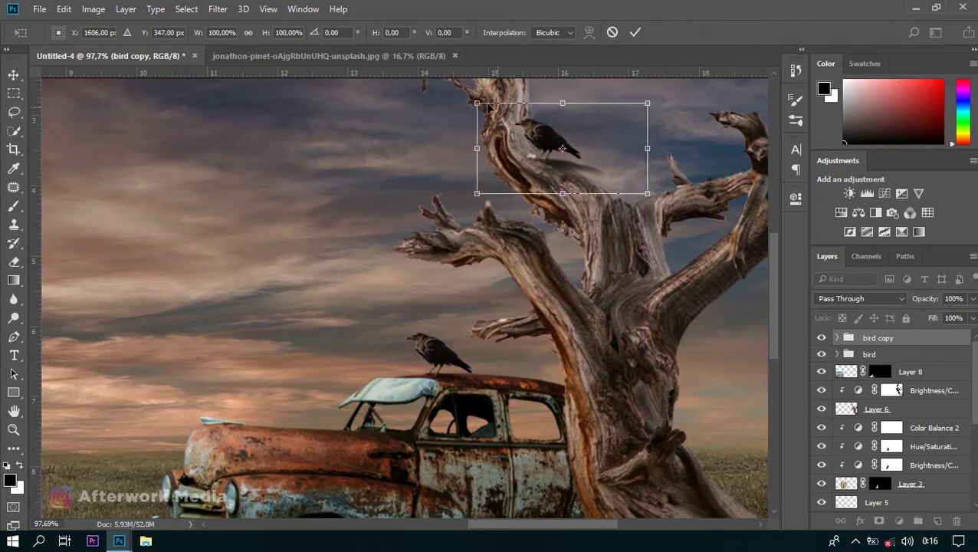
{"action": "left_click_drag", "start_coordinate": [488, 108], "coordinate": [506, 119]}
{"action": "mouse_move", "coordinate": [564, 147]}
{"action": "left_mouse_down"}
{"action": "mouse_move", "coordinate": [557, 144]}
{"action": "mouse_move", "coordinate": [569, 150]}
{"action": "left_mouse_up"}
{"action": "key", "text": "Return"}
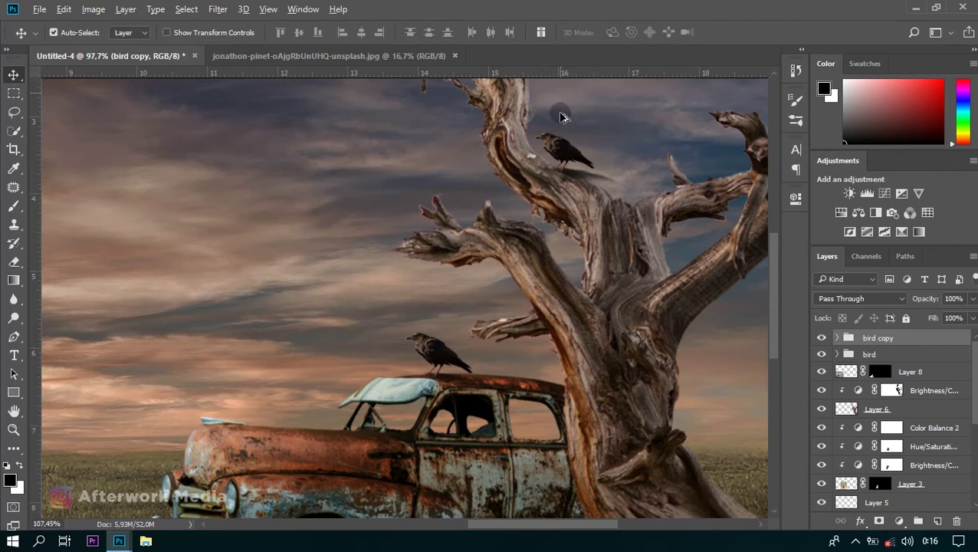
- Delete the copied crow's layer mask and its copied adjustment layers
{"action": "scroll", "coordinate": [559, 116], "scroll_direction": "up", "scroll_amount": 3}
{"action": "right_click", "coordinate": [894, 401]}
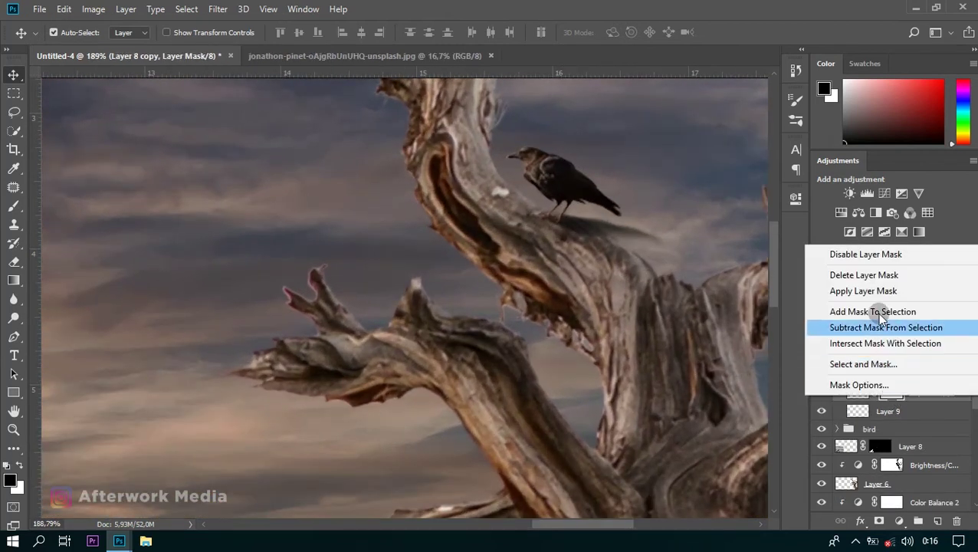
{"action": "left_click", "coordinate": [873, 286]}
{"action": "key", "text": "ctrl+t"}
{"action": "left_click", "coordinate": [612, 32]}
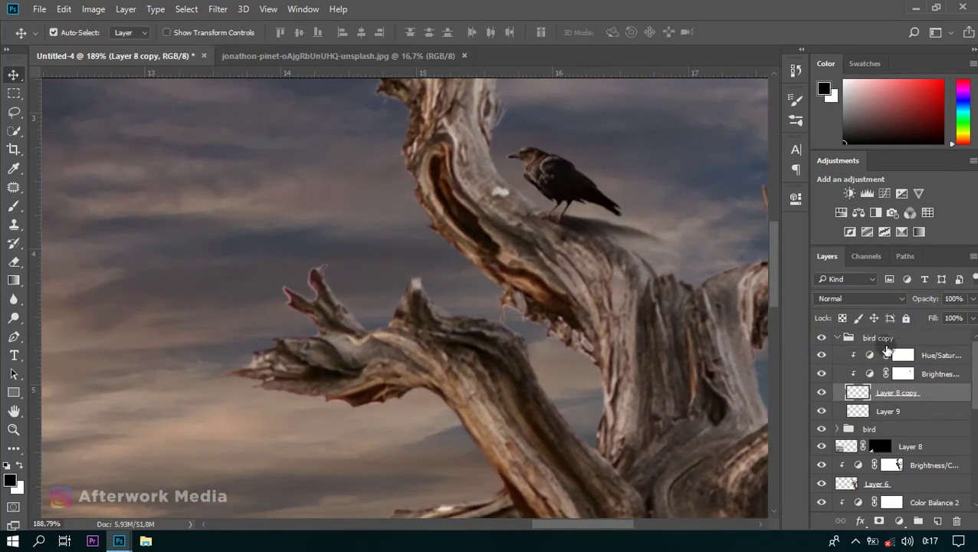
{"action": "left_click", "coordinate": [924, 373]}
{"action": "left_click", "coordinate": [924, 355], "text": "shift"}
{"action": "key", "text": "Delete"}
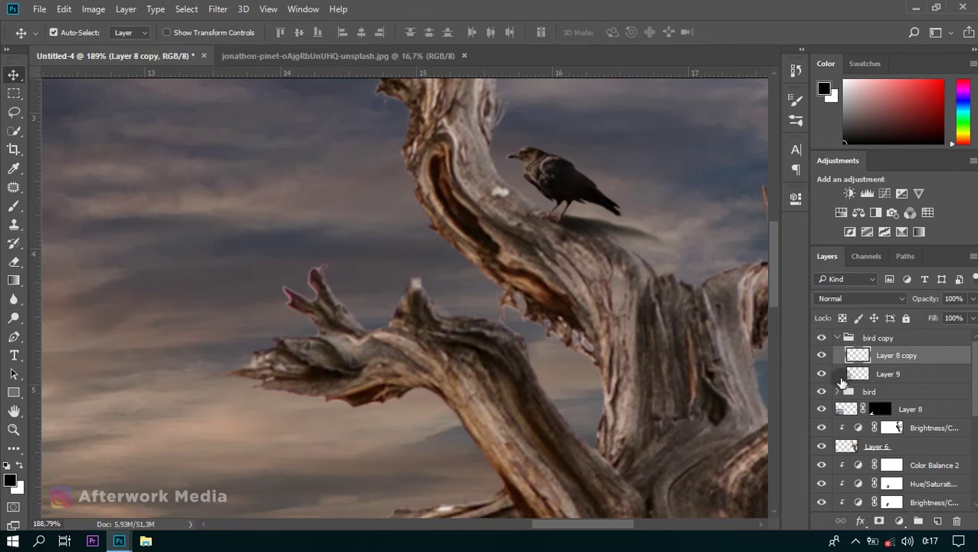
- Warp the copied crow so it bends naturally onto the branch bark
{"action": "key", "text": "ctrl+t"}
{"action": "left_click", "coordinate": [589, 32]}
{"action": "left_click_drag", "start_coordinate": [506, 146], "coordinate": [505, 122]}
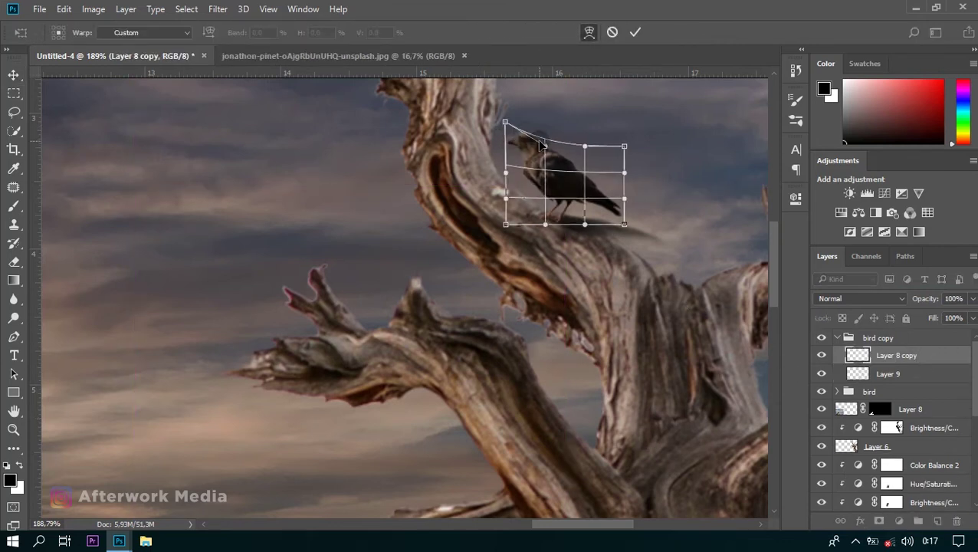
{"action": "left_click_drag", "start_coordinate": [625, 224], "coordinate": [616, 236]}
{"action": "mouse_move", "coordinate": [506, 122]}
{"action": "left_mouse_down"}
{"action": "mouse_move", "coordinate": [506, 108]}
{"action": "mouse_move", "coordinate": [542, 156]}
{"action": "left_mouse_up"}
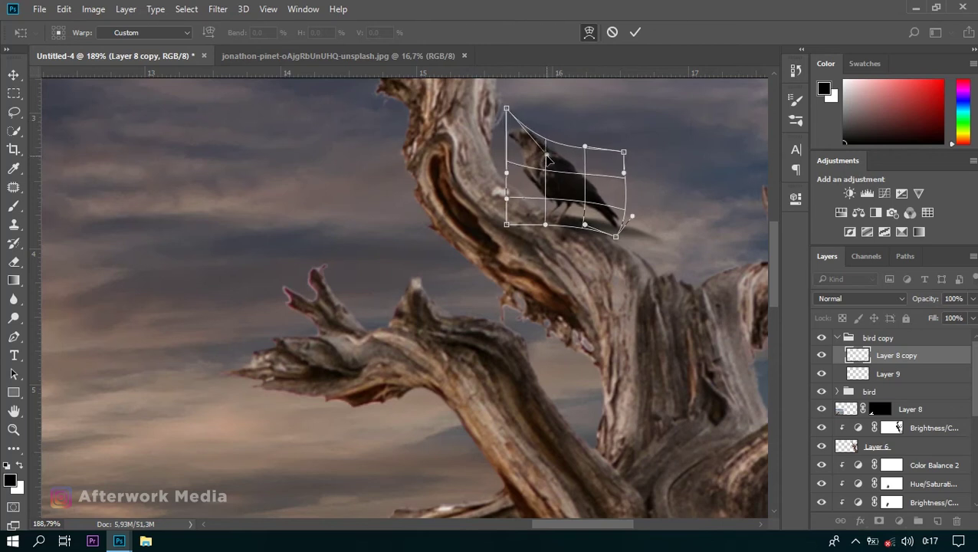
{"action": "key", "text": "Return"}
{"action": "scroll", "coordinate": [477, 189], "scroll_direction": "down", "scroll_amount": 5}
{"action": "scroll", "coordinate": [491, 184], "scroll_direction": "up", "scroll_amount": 2}
{"action": "scroll", "coordinate": [496, 182], "scroll_direction": "up", "scroll_amount": 3}
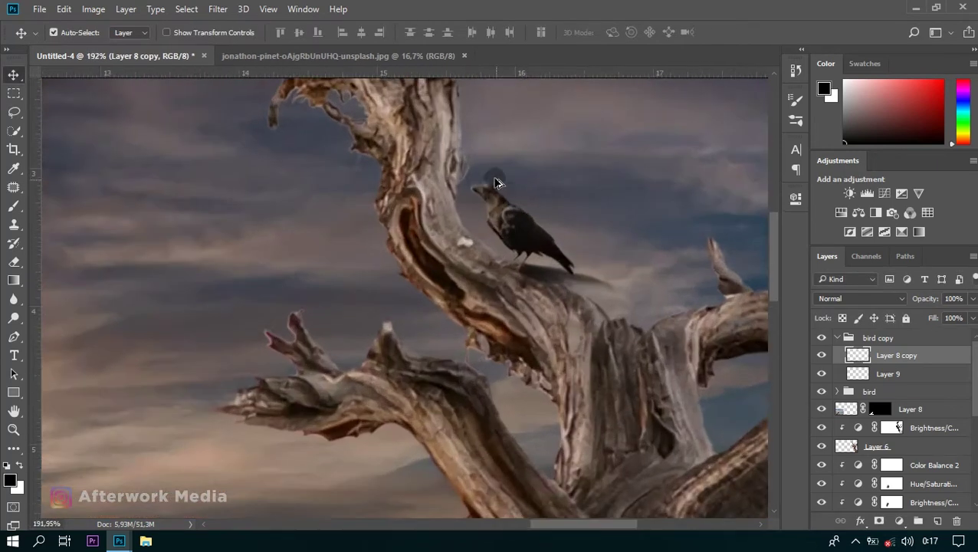
{"action": "scroll", "coordinate": [495, 183], "scroll_direction": "up", "scroll_amount": 2}
- Shrink the eraser and add a new empty layer for the branch shadow
{"action": "left_click", "coordinate": [14, 262]}
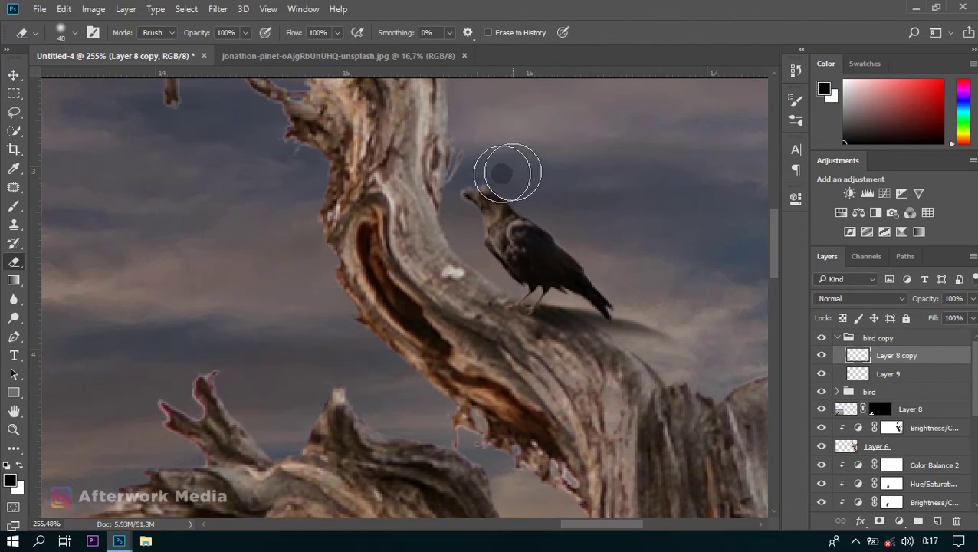
{"action": "right_click", "coordinate": [487, 165]}
{"action": "key", "text": "Return"}
{"action": "key", "text": "bracketleft"}
{"action": "key", "text": "bracketleft"}
{"action": "key", "text": "bracketleft"}
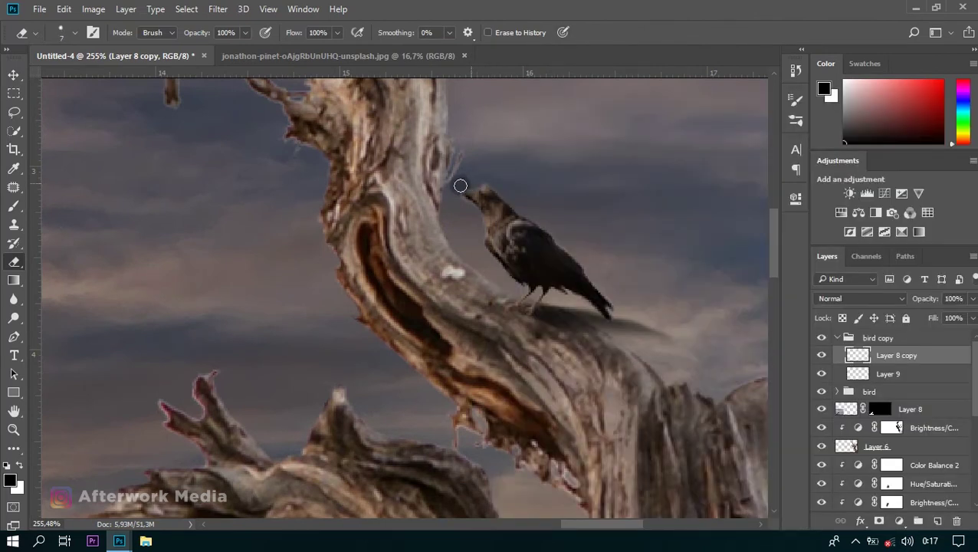
{"action": "scroll", "coordinate": [491, 222], "scroll_direction": "down", "scroll_amount": 2}
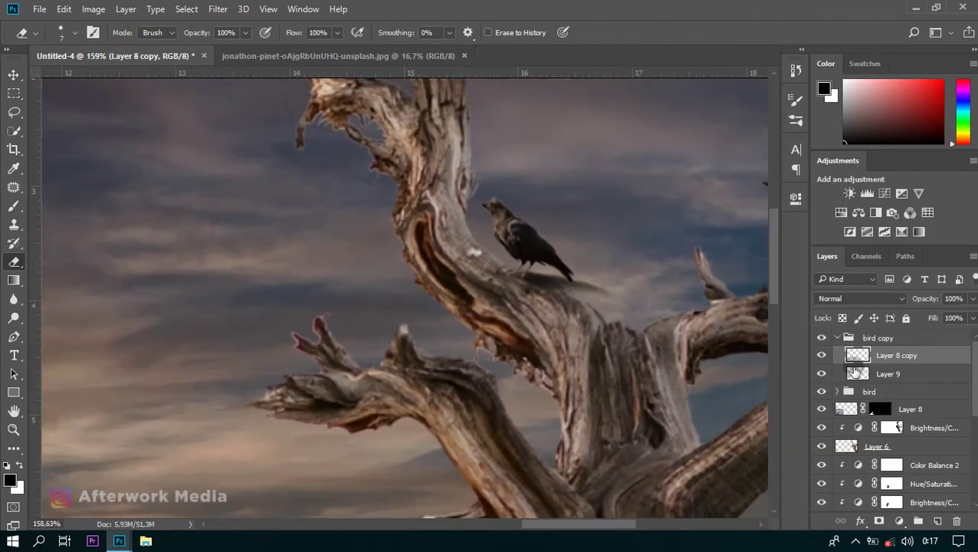
{"action": "left_click", "coordinate": [912, 377]}
{"action": "left_click", "coordinate": [937, 522]}
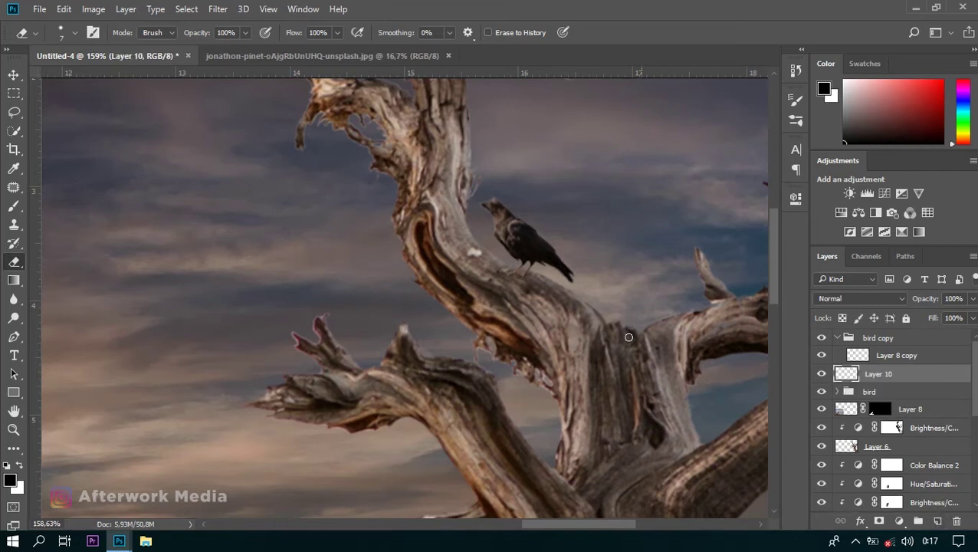
{"action": "scroll", "coordinate": [537, 246], "scroll_direction": "up", "scroll_amount": 3}
- Choose a soft 30 px tip and set the eraser opacity to 28%
{"action": "right_click", "coordinate": [541, 292]}
{"action": "left_click", "coordinate": [565, 191]}
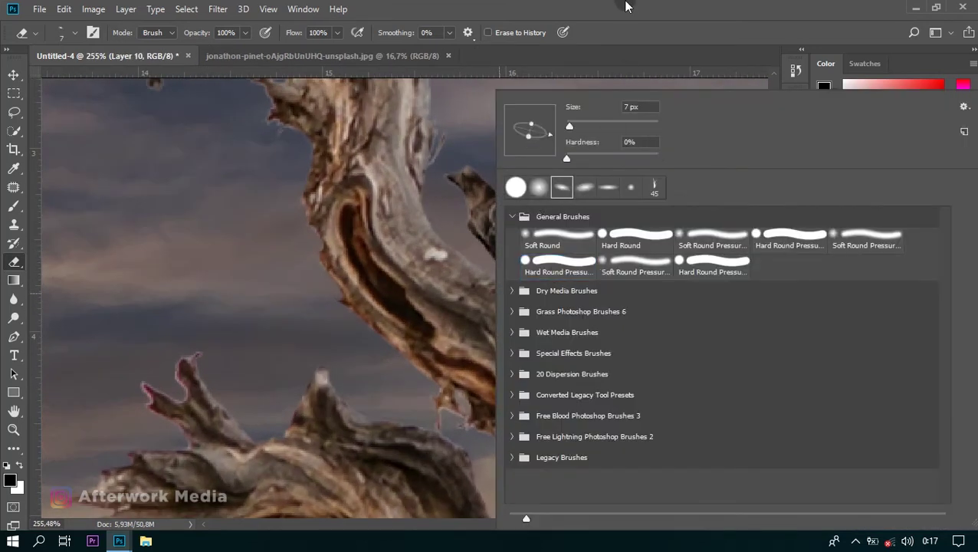
{"action": "key", "text": "Return"}
{"action": "key", "text": "bracketright"}
{"action": "key", "text": "bracketright"}
{"action": "key", "text": "2"}
{"action": "key", "text": "8"}
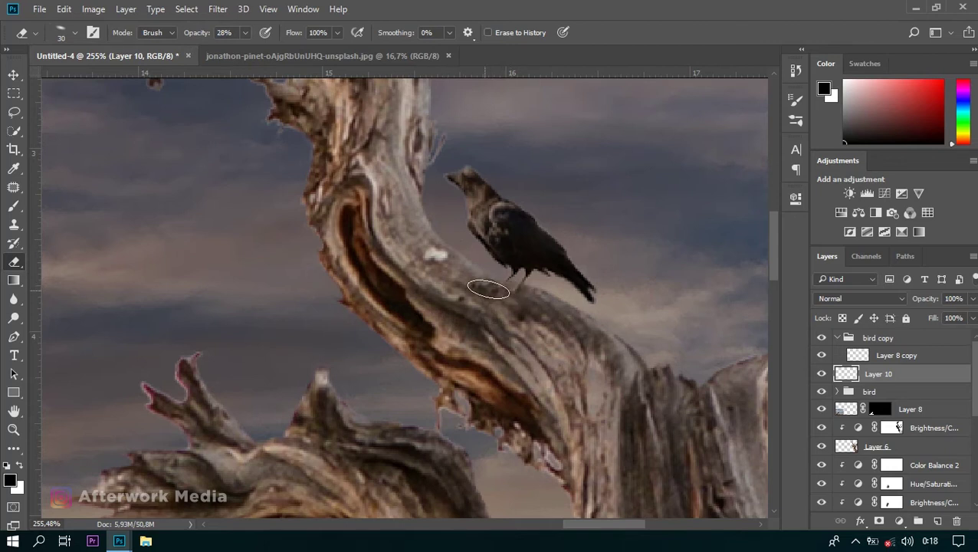
- Paint a dark shadow on the branch under the crow and lower Layer 10 to 49% opacity
{"action": "left_click", "coordinate": [14, 205]}
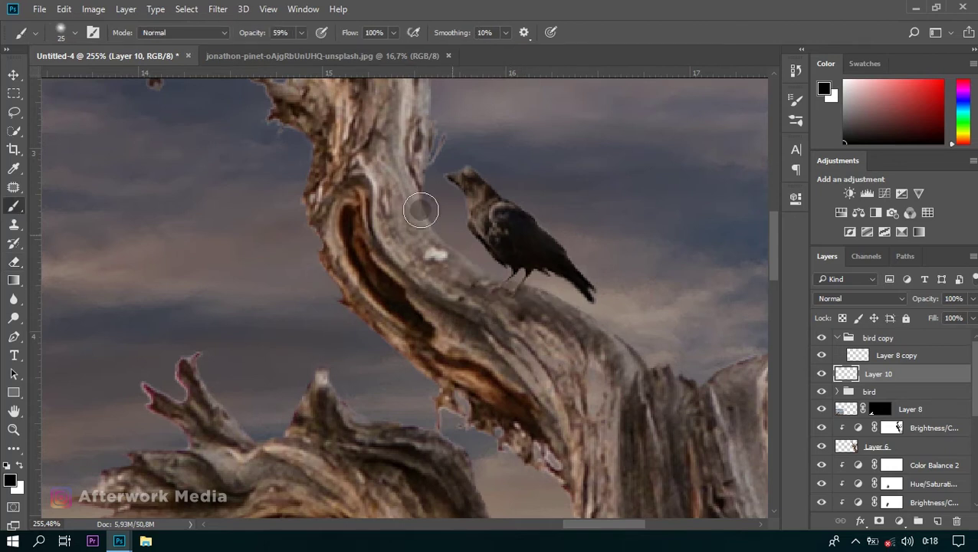
{"action": "right_click", "coordinate": [421, 210]}
{"action": "double_click", "coordinate": [516, 186]}
{"action": "mouse_move", "coordinate": [541, 299]}
{"action": "left_mouse_down"}
{"action": "mouse_move", "coordinate": [524, 288]}
{"action": "mouse_move", "coordinate": [544, 300]}
{"action": "left_mouse_up"}
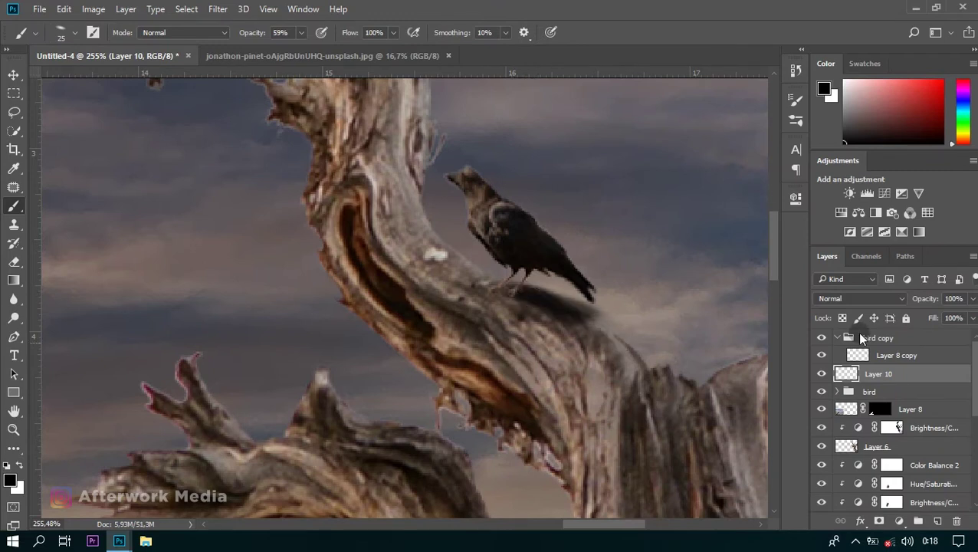
{"action": "left_click_drag", "start_coordinate": [911, 305], "coordinate": [902, 306]}
- Erase to lighten the shadow under the crow's tail, then fit the composition in the window
{"action": "right_click", "coordinate": [371, 247]}
{"action": "key", "text": "e"}
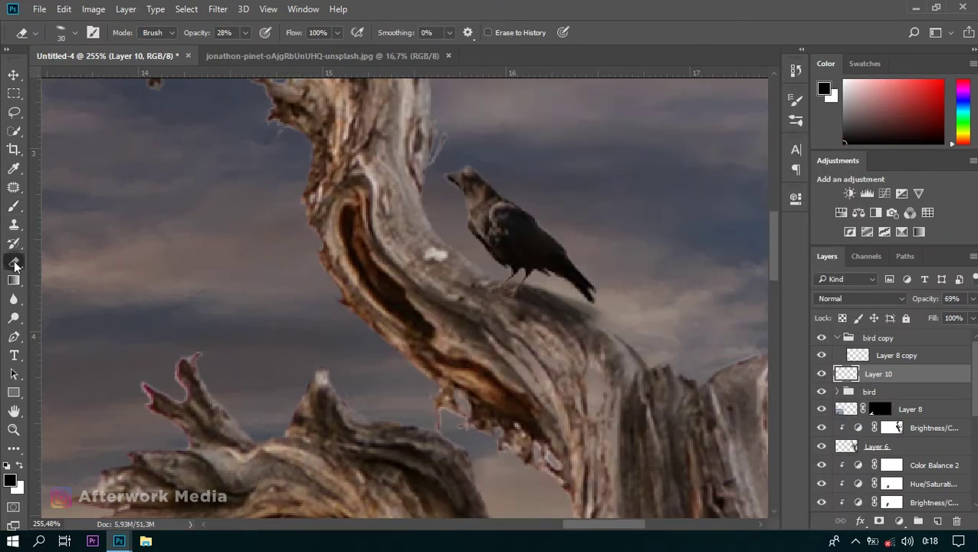
{"action": "left_click_drag", "start_coordinate": [611, 313], "coordinate": [583, 303]}
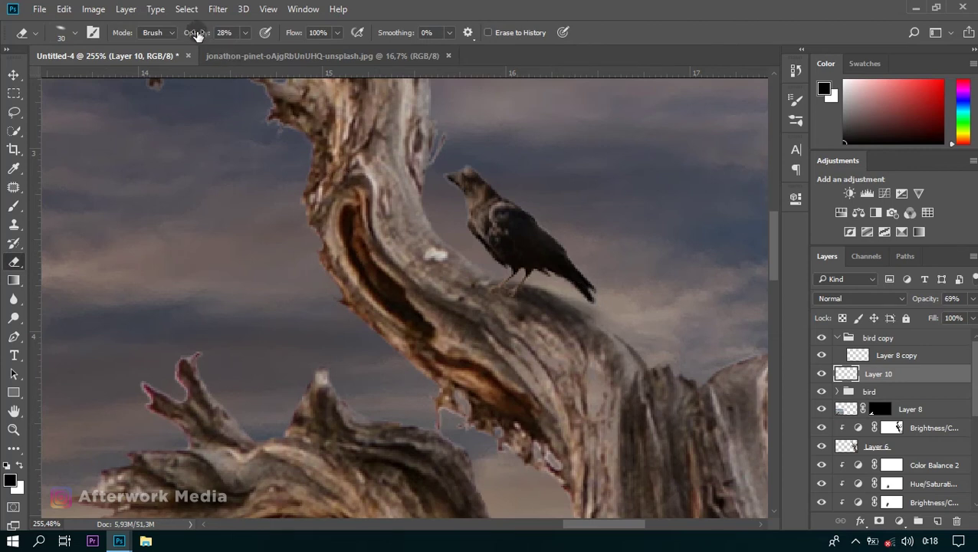
{"action": "key", "text": "b"}
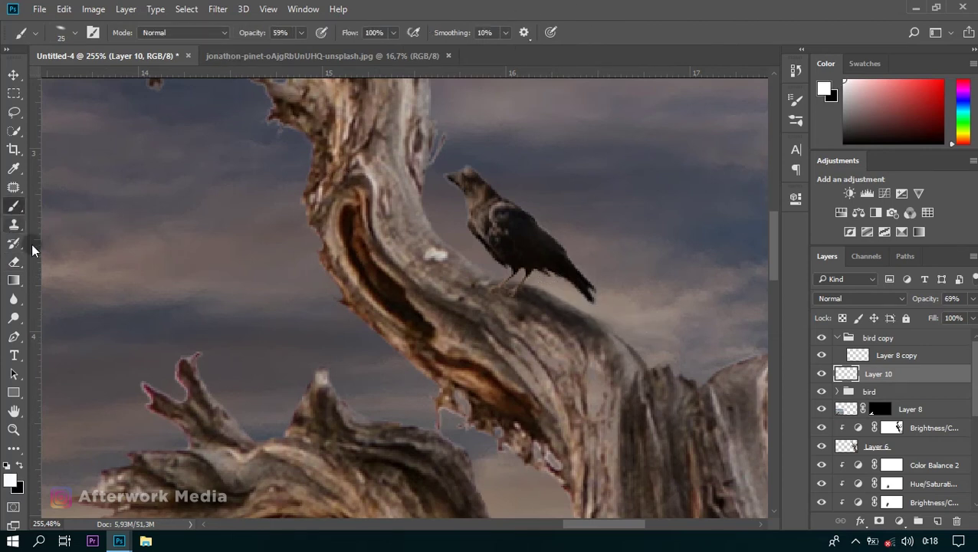
{"action": "left_click", "coordinate": [14, 261]}
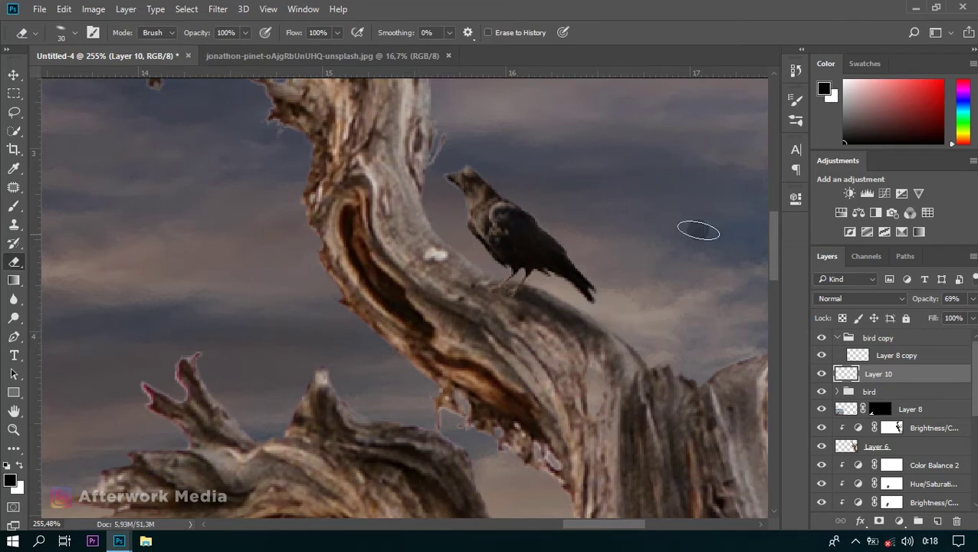
{"action": "scroll", "coordinate": [699, 227], "scroll_direction": "down", "scroll_amount": 2}
{"action": "key", "text": "ctrl+0"}
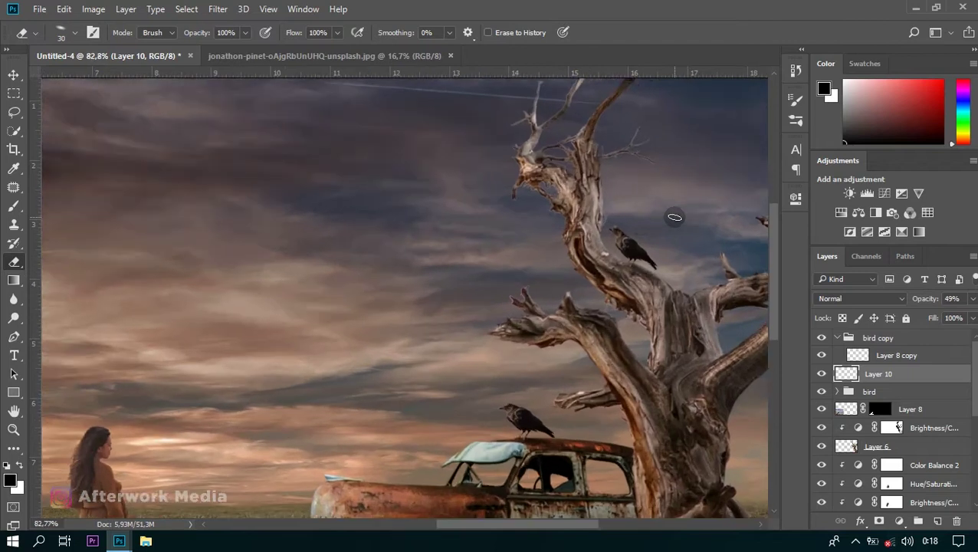
- Select Layer 8, the foreground crow and rock layer
{"action": "scroll", "coordinate": [602, 245], "scroll_direction": "up", "scroll_amount": 2}
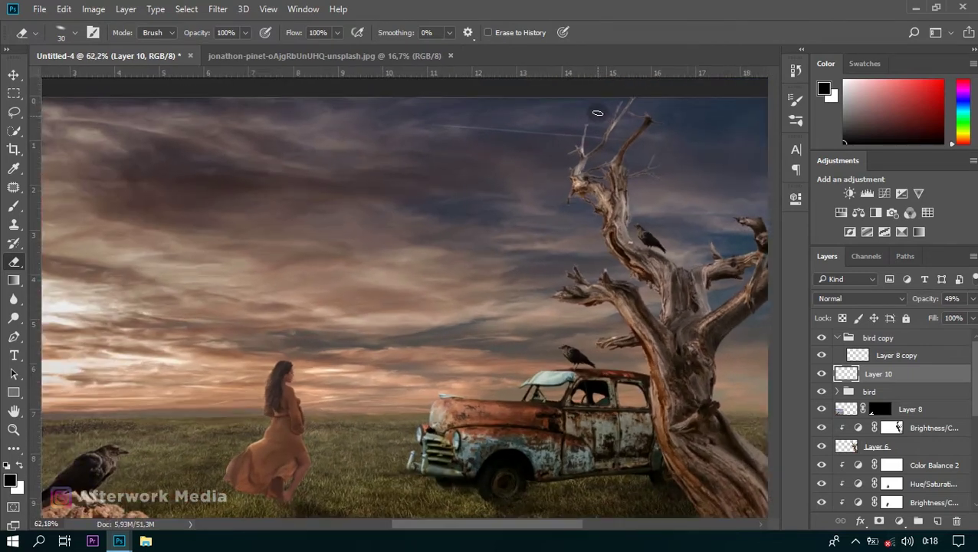
{"action": "scroll", "coordinate": [500, 273], "scroll_direction": "down", "scroll_amount": 3}
{"action": "scroll", "coordinate": [364, 350], "scroll_direction": "down", "scroll_amount": 1}
{"action": "scroll", "coordinate": [364, 349], "scroll_direction": "up", "scroll_amount": 1}
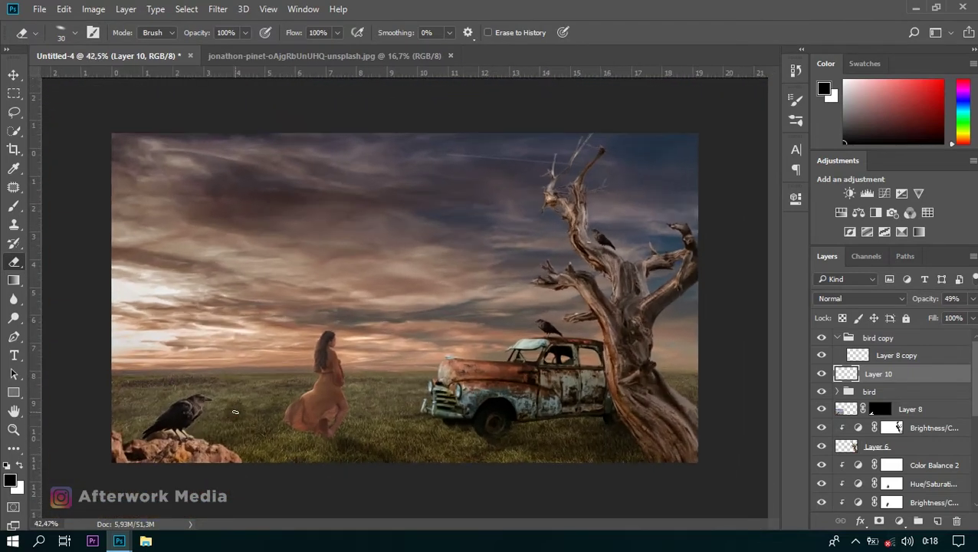
{"action": "key", "text": "v"}
{"action": "left_click", "coordinate": [630, 379]}
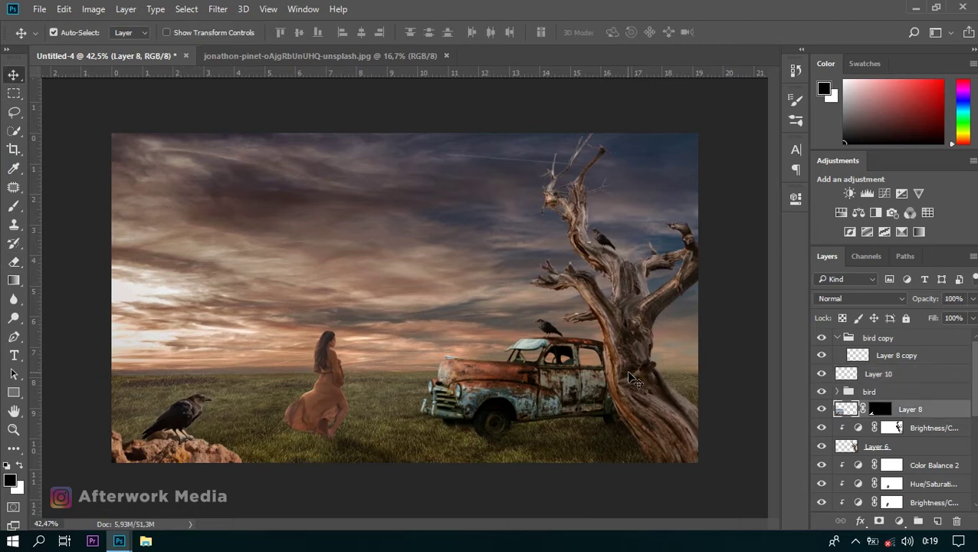
{"action": "double_click", "coordinate": [821, 410]}
- Add a Brightness/Contrast adjustment clipped to Layer 8 with Brightness -95 and Contrast 20
{"action": "left_click", "coordinate": [900, 521]}
{"action": "left_click", "coordinate": [866, 262]}
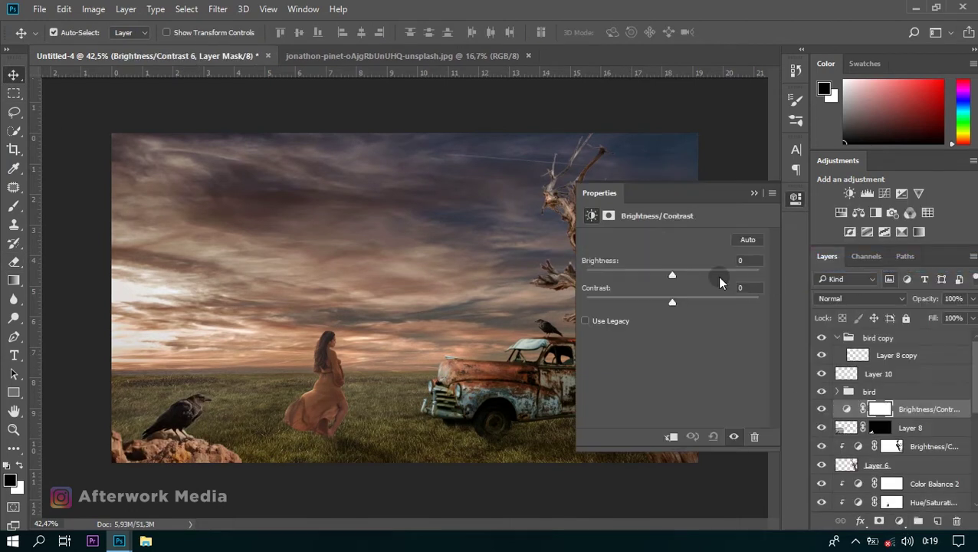
{"action": "left_click", "coordinate": [671, 437]}
{"action": "left_click_drag", "start_coordinate": [672, 277], "coordinate": [611, 279]}
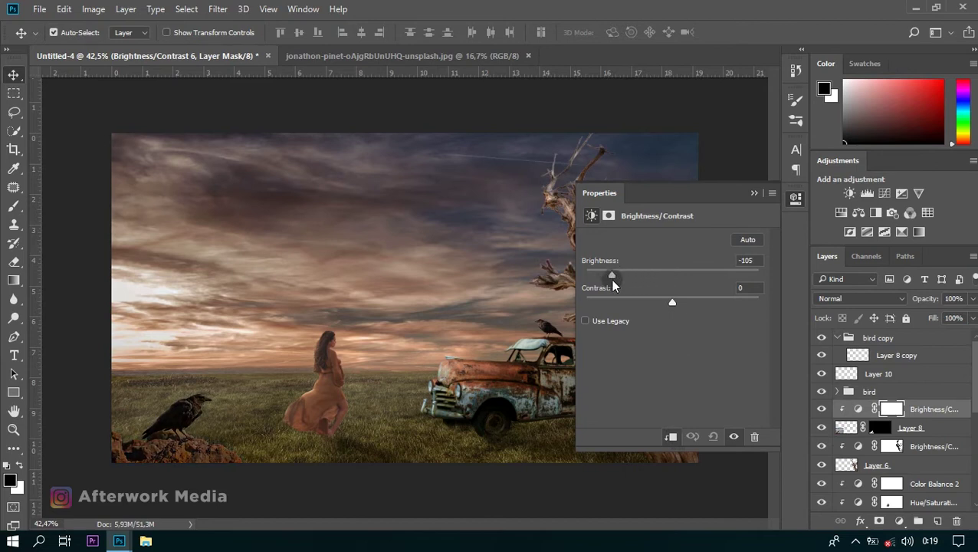
{"action": "left_click_drag", "start_coordinate": [673, 304], "coordinate": [685, 302]}
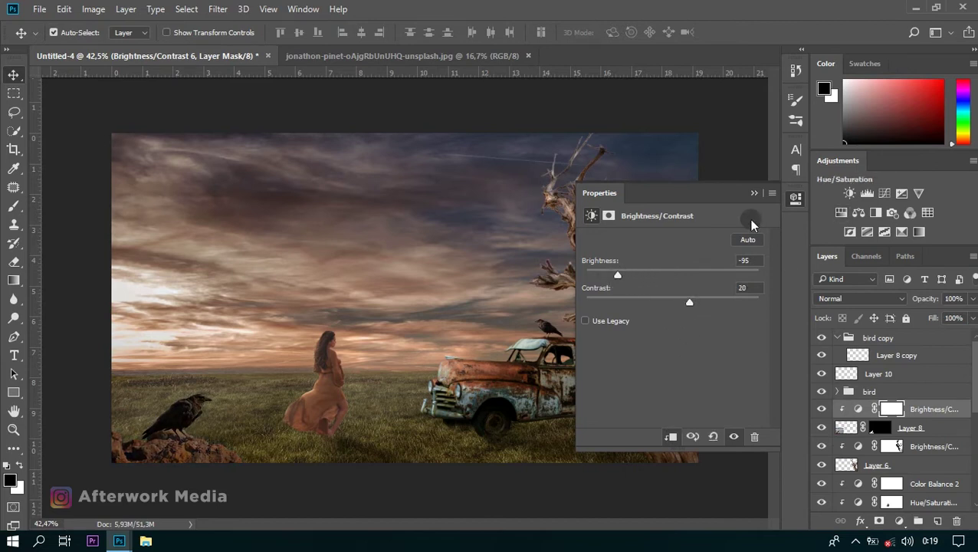
{"action": "left_click", "coordinate": [755, 192]}
- Brush the adjustment's mask with an 80 px brush to lift the darkening off the crow's back
{"action": "left_click", "coordinate": [14, 205]}
{"action": "scroll", "coordinate": [321, 214], "scroll_direction": "up", "scroll_amount": 2}
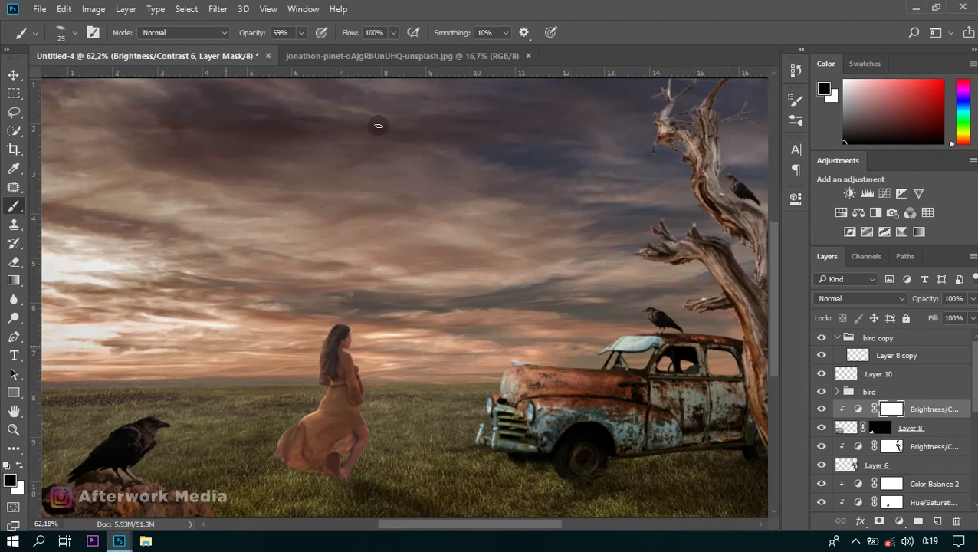
{"action": "scroll", "coordinate": [212, 264], "scroll_direction": "up", "scroll_amount": 2}
{"action": "scroll", "coordinate": [273, 303], "scroll_direction": "up", "scroll_amount": 4}
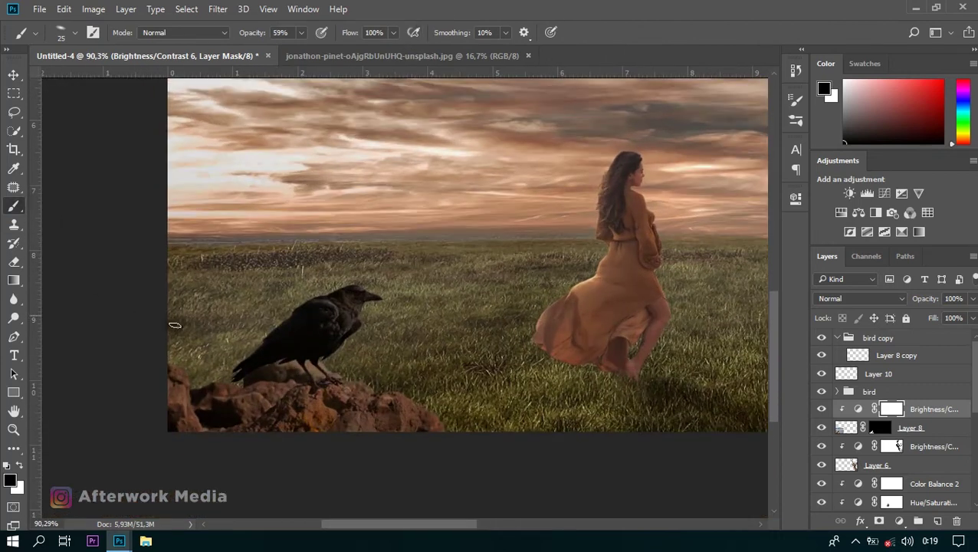
{"action": "right_click", "coordinate": [281, 315]}
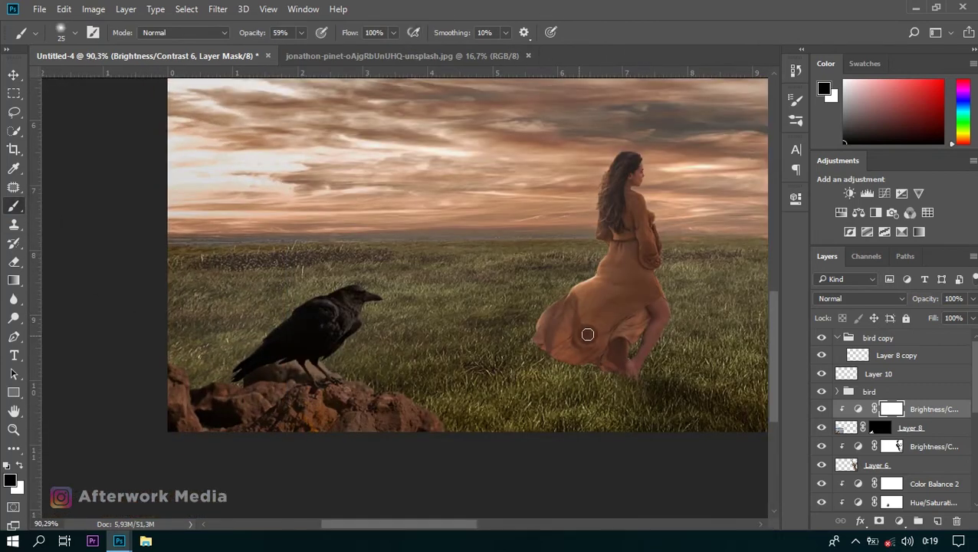
{"action": "key", "text": "bracketright"}
{"action": "key", "text": "bracketright"}
{"action": "key", "text": "bracketright"}
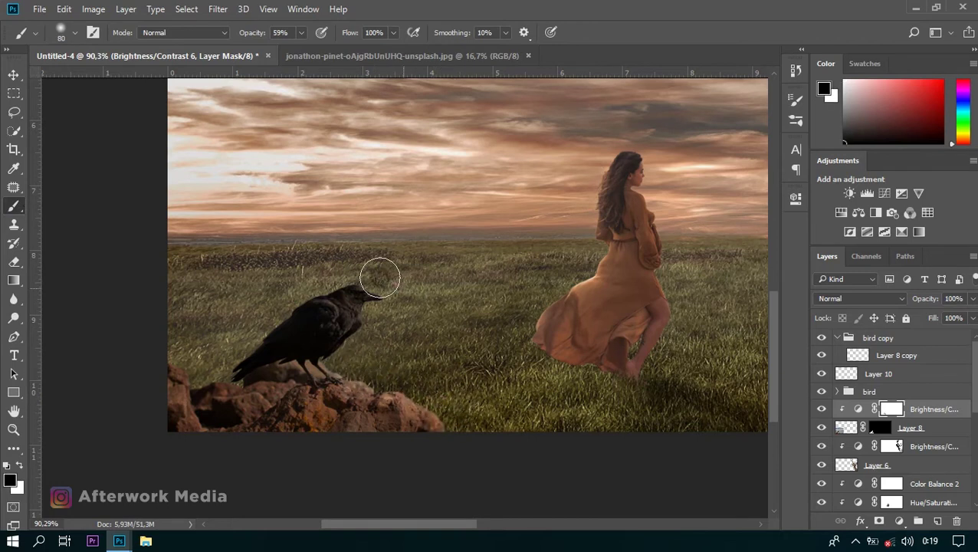
{"action": "mouse_move", "coordinate": [315, 285]}
{"action": "left_mouse_down"}
{"action": "mouse_move", "coordinate": [203, 371]}
{"action": "mouse_move", "coordinate": [345, 401]}
{"action": "left_mouse_up"}
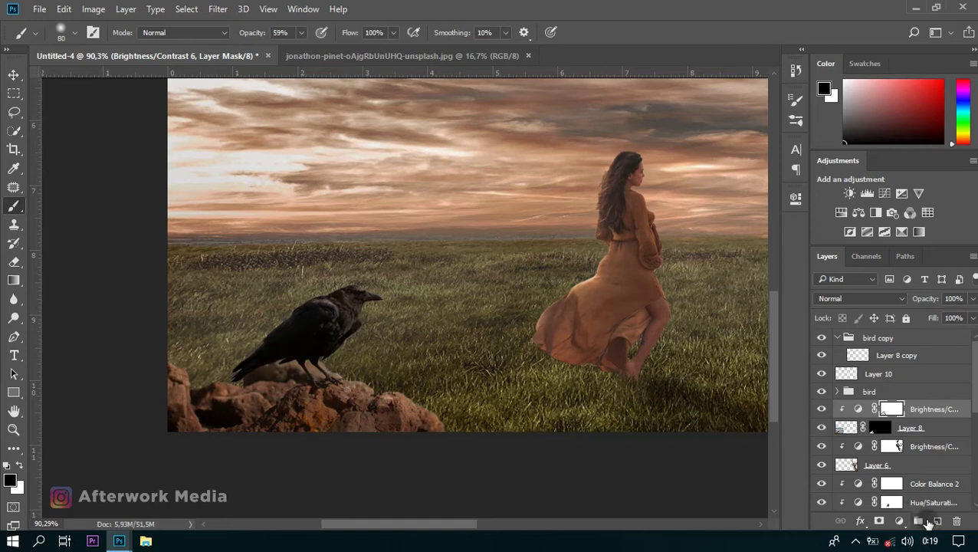
{"action": "double_click", "coordinate": [858, 409]}
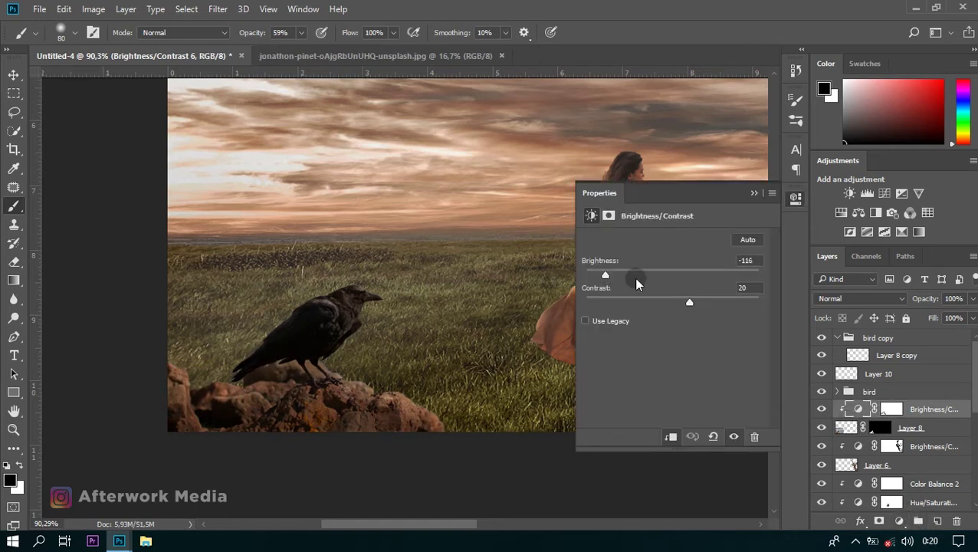
- Add a clipped Exposure adjustment on the crow and rock, with exposure about -2.56 and gamma 0.94
{"action": "left_click", "coordinate": [752, 194]}
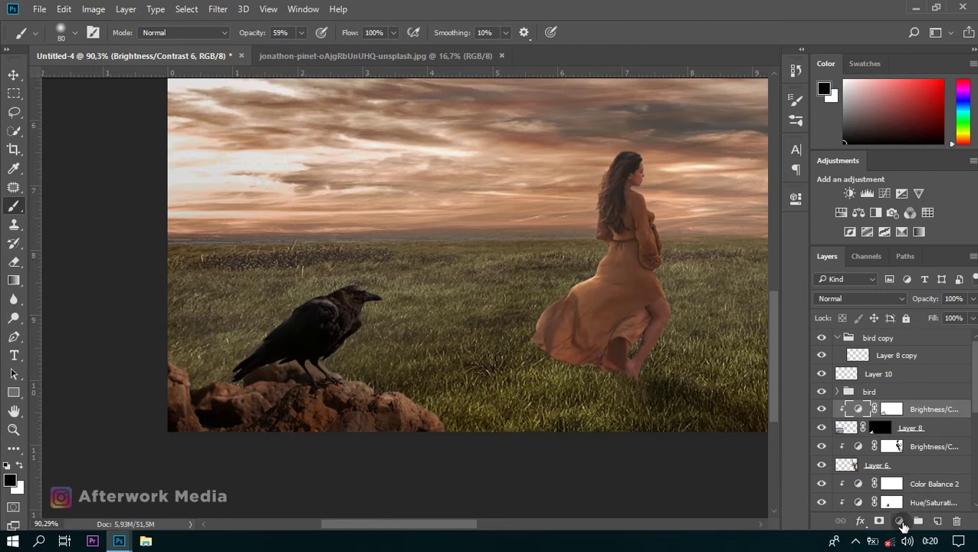
{"action": "left_click", "coordinate": [901, 523]}
{"action": "left_click", "coordinate": [842, 312]}
{"action": "mouse_move", "coordinate": [673, 275]}
{"action": "left_mouse_down"}
{"action": "mouse_move", "coordinate": [621, 274]}
{"action": "mouse_move", "coordinate": [641, 278]}
{"action": "left_mouse_up"}
{"action": "left_click", "coordinate": [671, 436]}
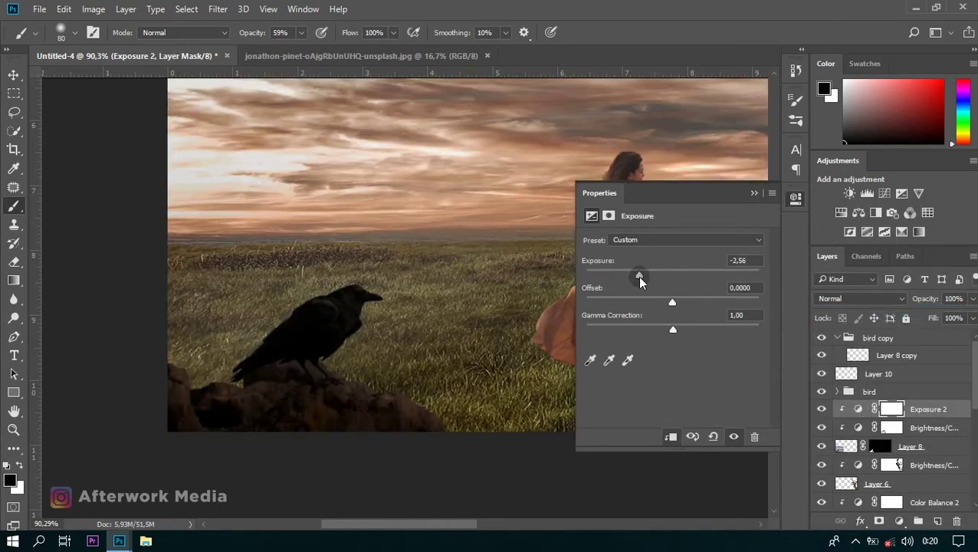
{"action": "left_click_drag", "start_coordinate": [676, 331], "coordinate": [677, 329]}
{"action": "left_click", "coordinate": [753, 194]}
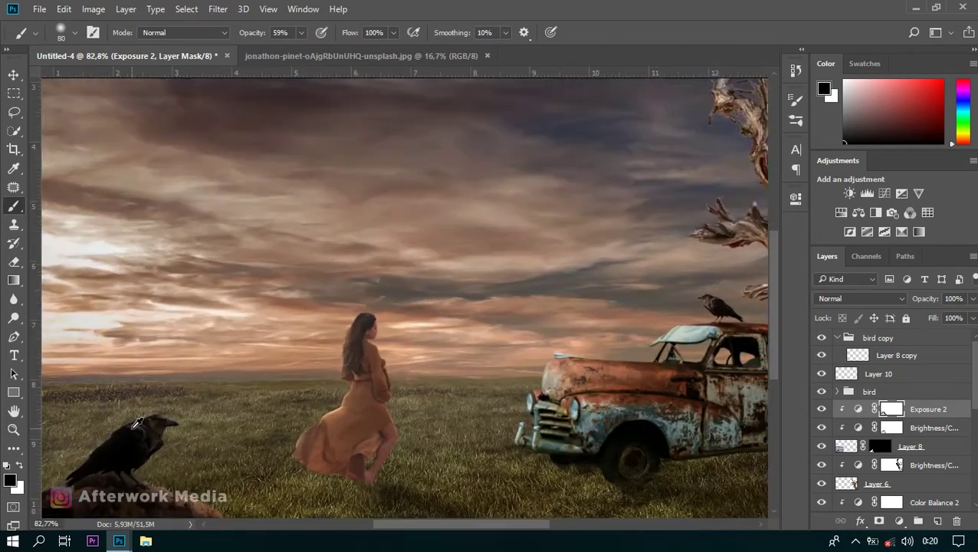
{"action": "scroll", "coordinate": [322, 413], "scroll_direction": "up", "scroll_amount": 2}
{"action": "scroll", "coordinate": [329, 360], "scroll_direction": "up", "scroll_amount": 2}
{"action": "scroll", "coordinate": [353, 361], "scroll_direction": "up", "scroll_amount": 2}
{"action": "scroll", "coordinate": [371, 361], "scroll_direction": "up", "scroll_amount": 2}
{"action": "left_click", "coordinate": [900, 522]}
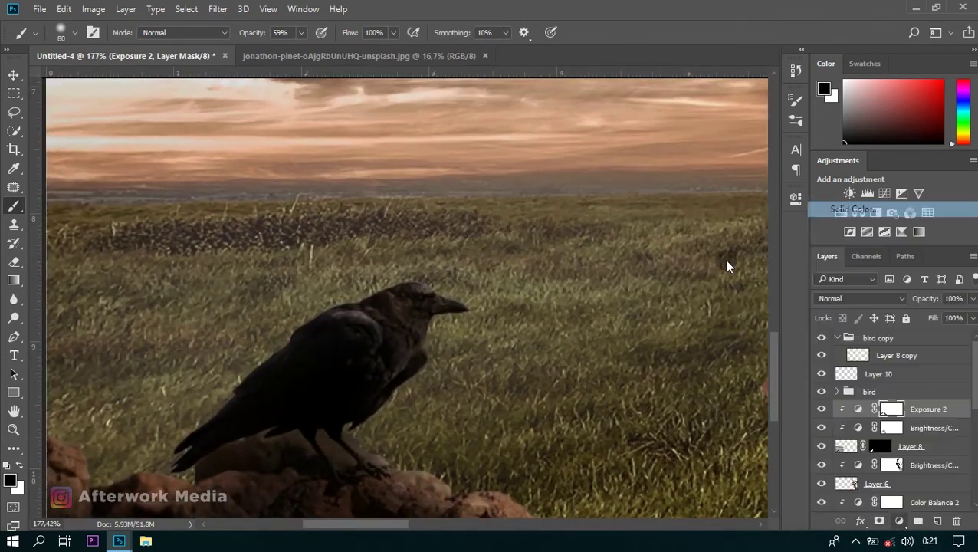
- Add a light tan Solid Color fill clipped to the crow, with its mask inverted to hide it
{"action": "left_click", "coordinate": [840, 208]}
{"action": "left_click_drag", "start_coordinate": [778, 381], "coordinate": [778, 366]}
{"action": "mouse_move", "coordinate": [719, 287]}
{"action": "left_mouse_down"}
{"action": "mouse_move", "coordinate": [677, 201]}
{"action": "mouse_move", "coordinate": [660, 223]}
{"action": "left_mouse_up"}
{"action": "left_click", "coordinate": [907, 193]}
{"action": "left_click", "coordinate": [913, 410], "text": "alt"}
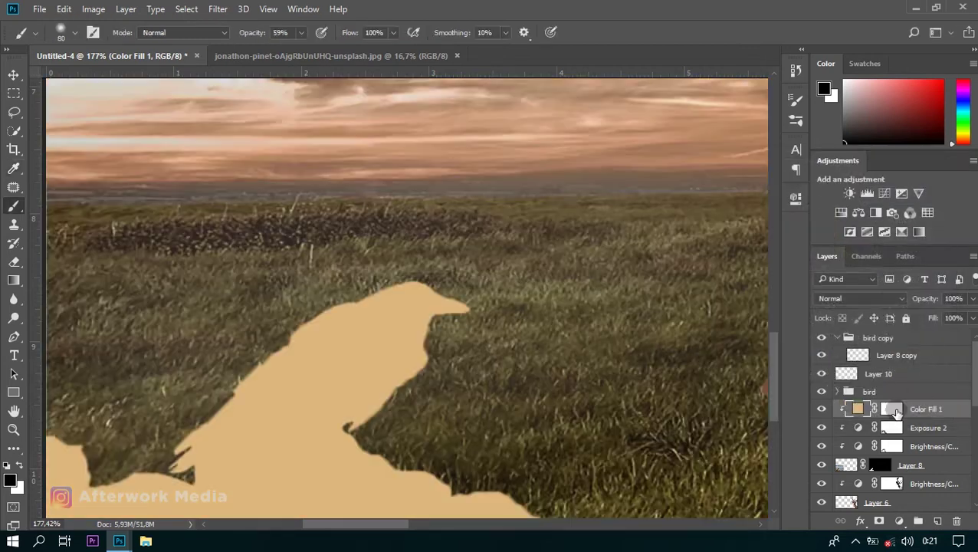
{"action": "key", "text": "ctrl+i"}
- Paint warm rim light along the crow's head and back into the fill mask with a smaller brush
{"action": "key", "text": "bracketleft"}
{"action": "key", "text": "bracketleft"}
{"action": "key", "text": "bracketleft"}
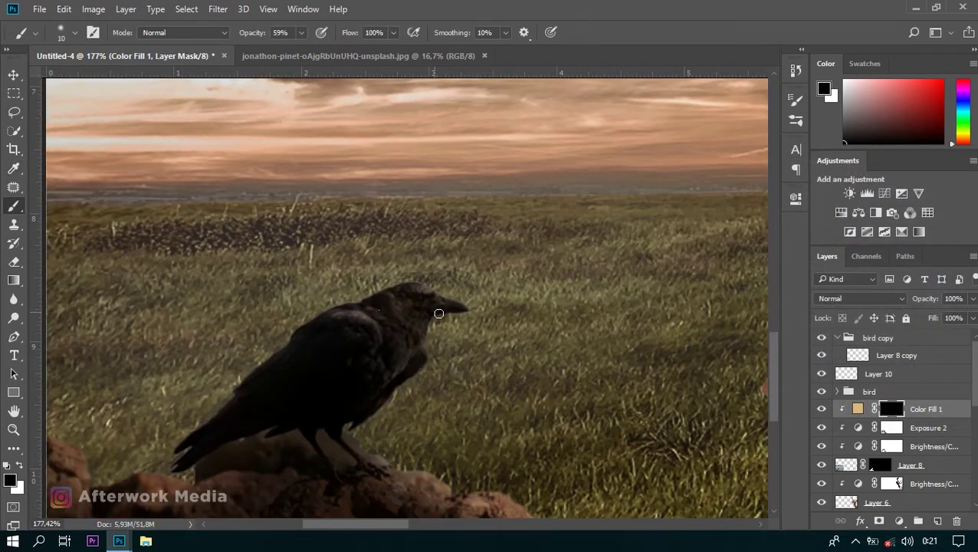
{"action": "scroll", "coordinate": [376, 317], "scroll_direction": "up", "scroll_amount": 2}
{"action": "scroll", "coordinate": [575, 201], "scroll_direction": "up", "scroll_amount": 1}
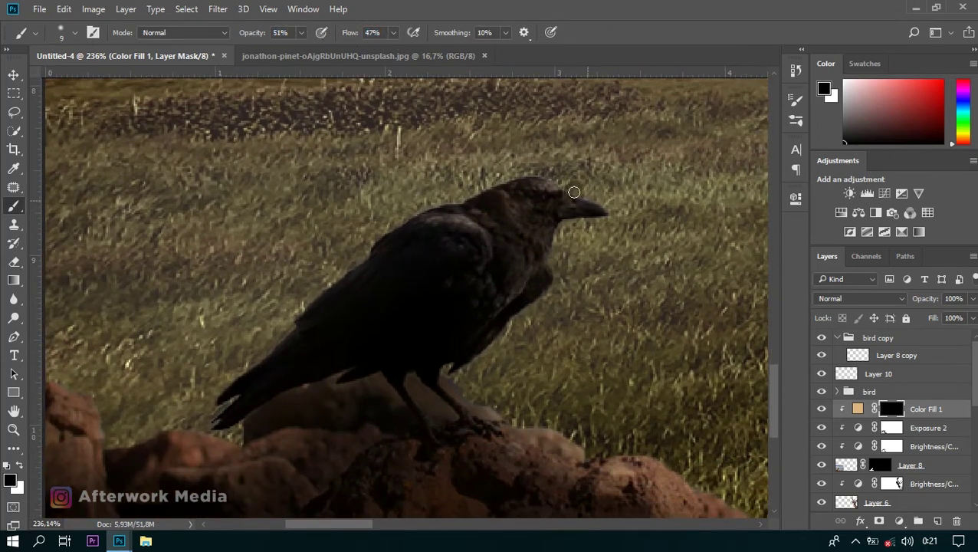
{"action": "key", "text": "x"}
{"action": "left_click_drag", "start_coordinate": [508, 176], "coordinate": [430, 207]}
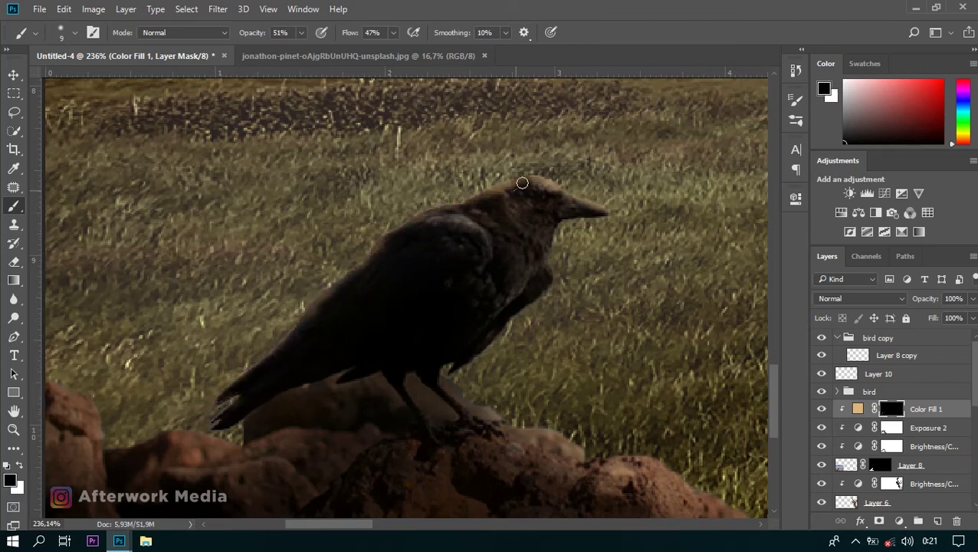
{"action": "key", "text": "x"}
{"action": "left_click_drag", "start_coordinate": [488, 239], "coordinate": [475, 217]}
{"action": "key", "text": "x"}
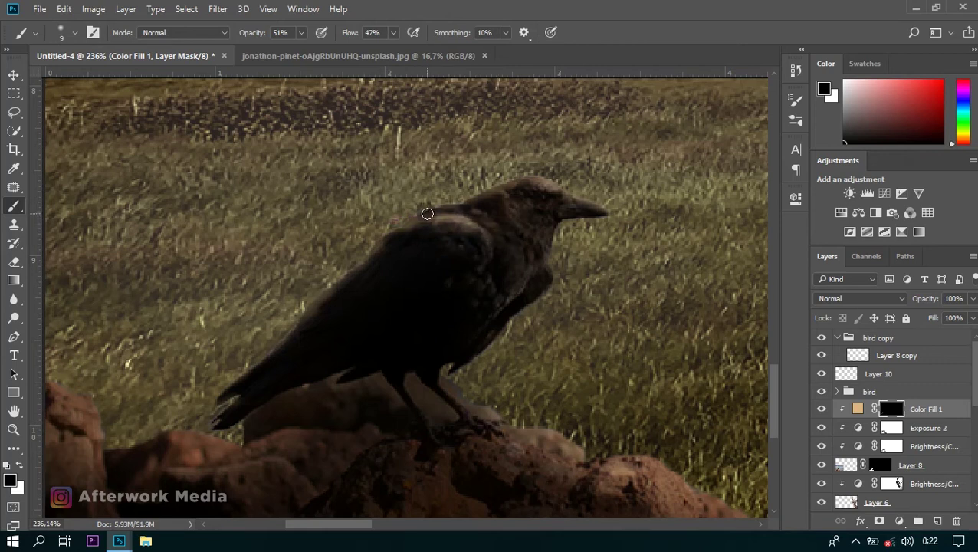
- Lower Color Fill 1 to 62% opacity and keep refining its mask
{"action": "left_click_drag", "start_coordinate": [924, 299], "coordinate": [793, 309]}
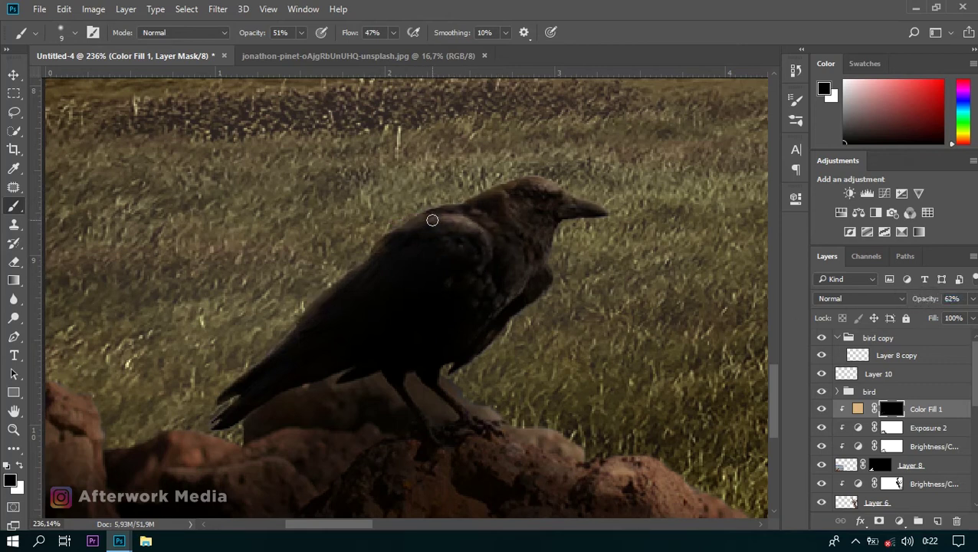
{"action": "scroll", "coordinate": [451, 225], "scroll_direction": "down", "scroll_amount": 3}
{"action": "scroll", "coordinate": [451, 225], "scroll_direction": "down", "scroll_amount": 1}
{"action": "scroll", "coordinate": [518, 270], "scroll_direction": "up", "scroll_amount": 1}
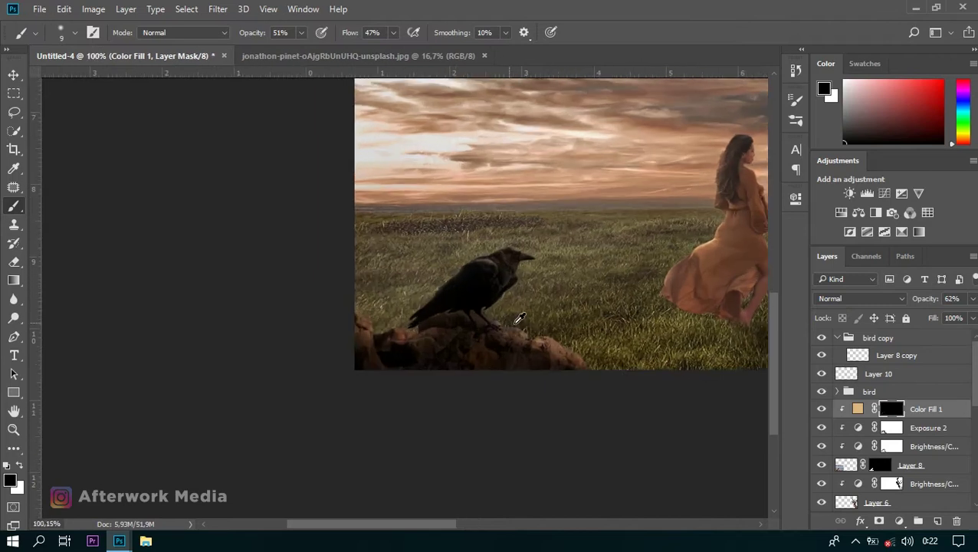
{"action": "scroll", "coordinate": [519, 271], "scroll_direction": "up", "scroll_amount": 3}
{"action": "key", "text": "x"}
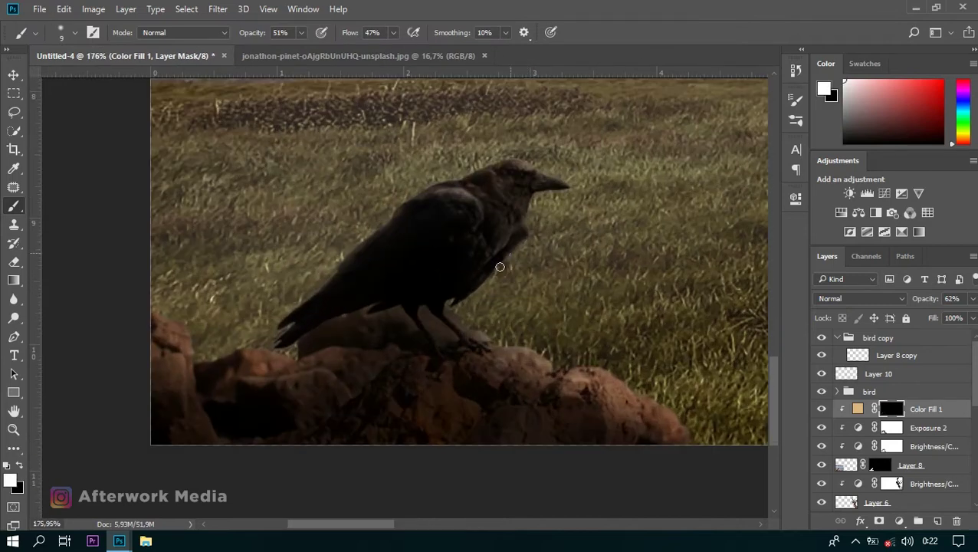
{"action": "key", "text": "x"}
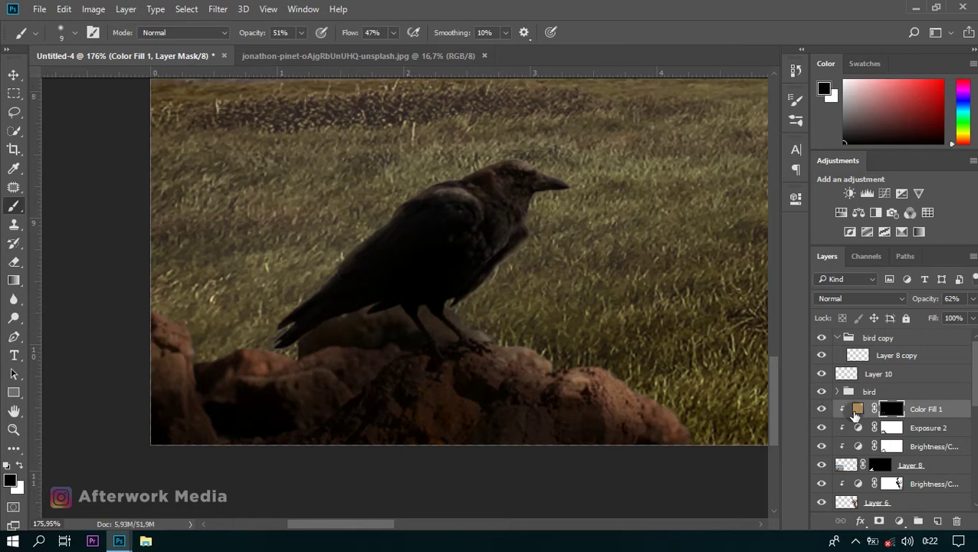
{"action": "key", "text": "x"}
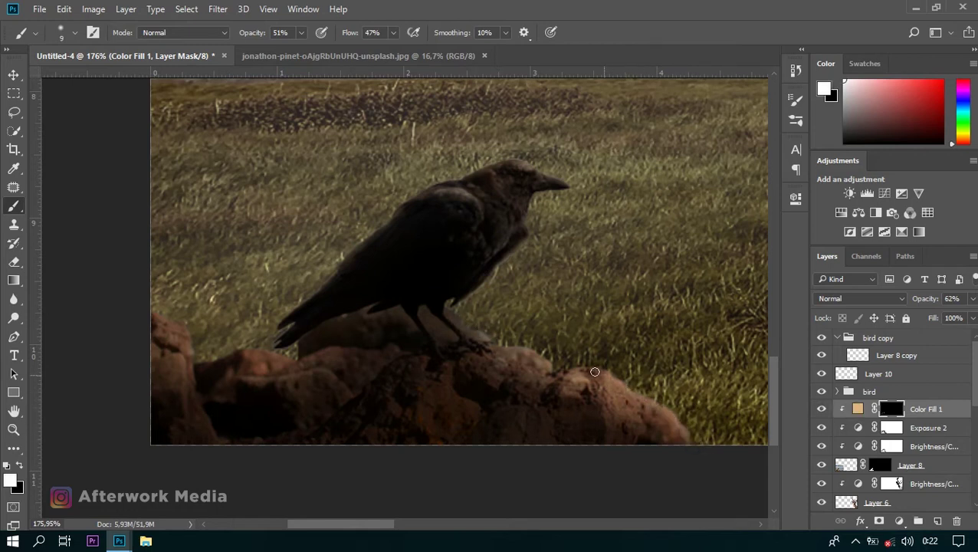
{"action": "scroll", "coordinate": [493, 347], "scroll_direction": "down", "scroll_amount": 2}
{"action": "scroll", "coordinate": [494, 347], "scroll_direction": "left", "scroll_amount": 2}
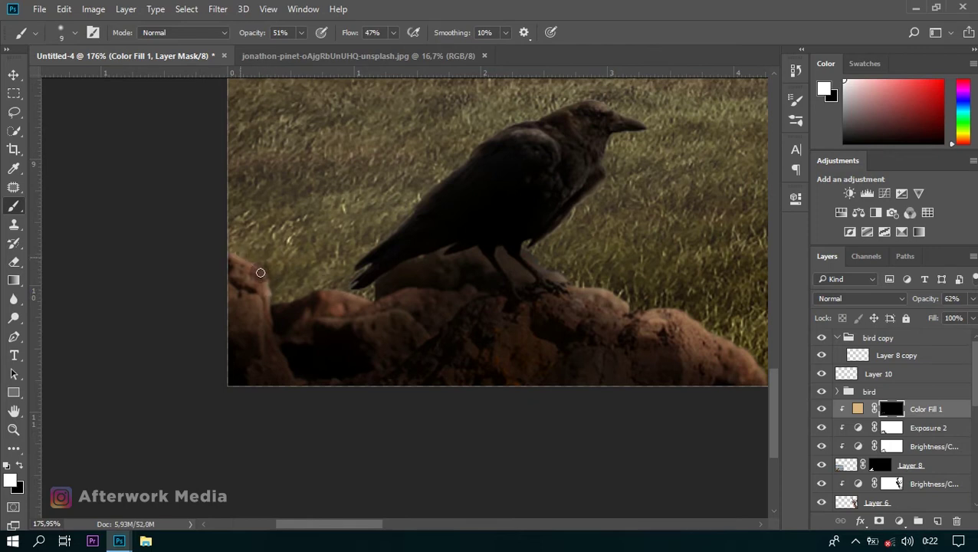
{"action": "scroll", "coordinate": [328, 289], "scroll_direction": "down", "scroll_amount": 1}
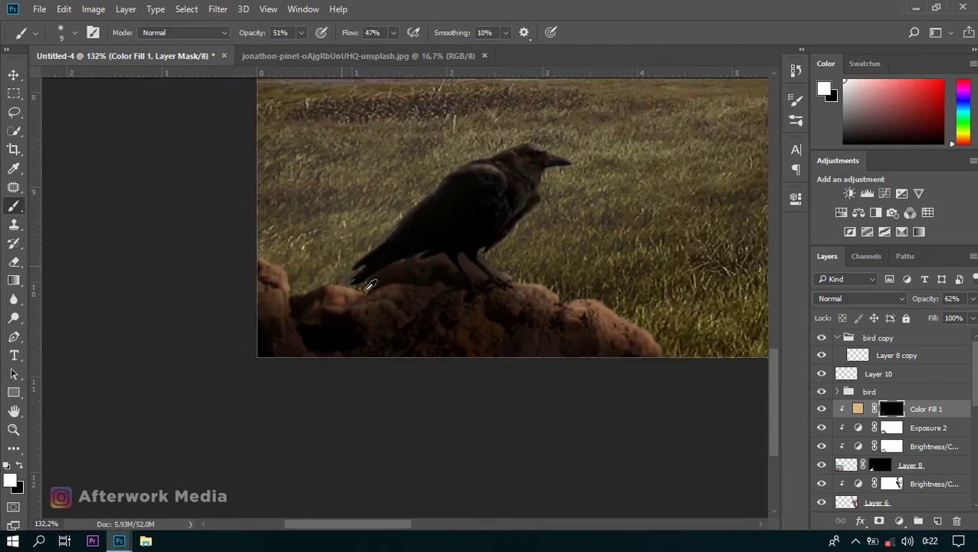
{"action": "scroll", "coordinate": [299, 322], "scroll_direction": "down", "scroll_amount": 2}
{"action": "scroll", "coordinate": [253, 368], "scroll_direction": "down", "scroll_amount": 2}
{"action": "scroll", "coordinate": [217, 406], "scroll_direction": "down", "scroll_amount": 1}
{"action": "scroll", "coordinate": [217, 406], "scroll_direction": "up", "scroll_amount": 1}
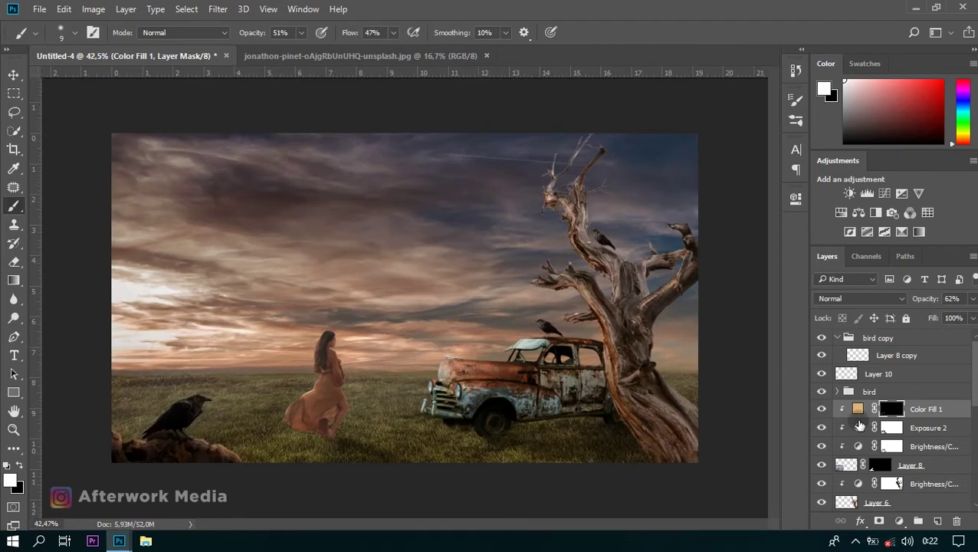
- Lower the crow's Exposure 2 value slightly
{"action": "double_click", "coordinate": [858, 428]}
{"action": "left_click_drag", "start_coordinate": [658, 285], "coordinate": [664, 287]}
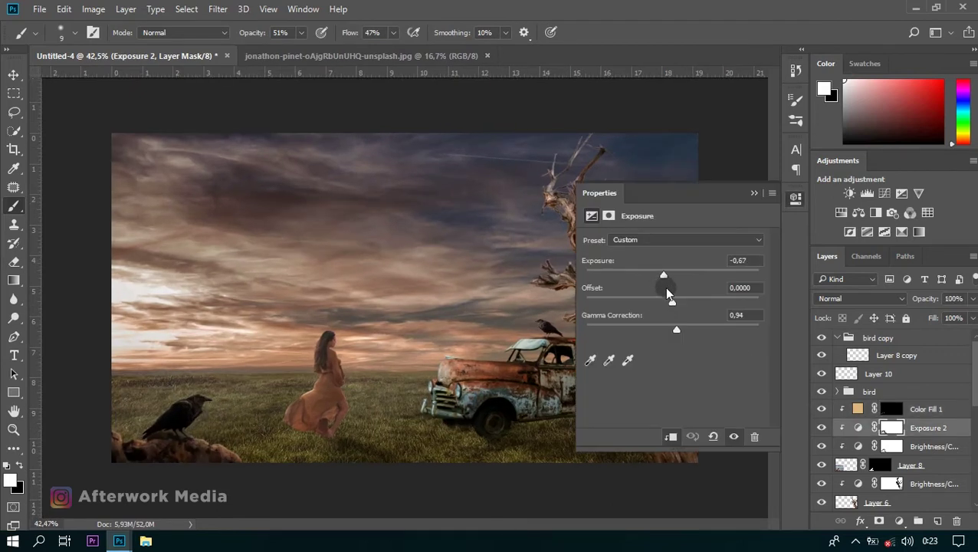
{"action": "left_click", "coordinate": [755, 193]}
{"action": "scroll", "coordinate": [413, 268], "scroll_direction": "down", "scroll_amount": 1}
{"action": "scroll", "coordinate": [396, 324], "scroll_direction": "down", "scroll_amount": 1}
{"action": "scroll", "coordinate": [239, 376], "scroll_direction": "up", "scroll_amount": 2}
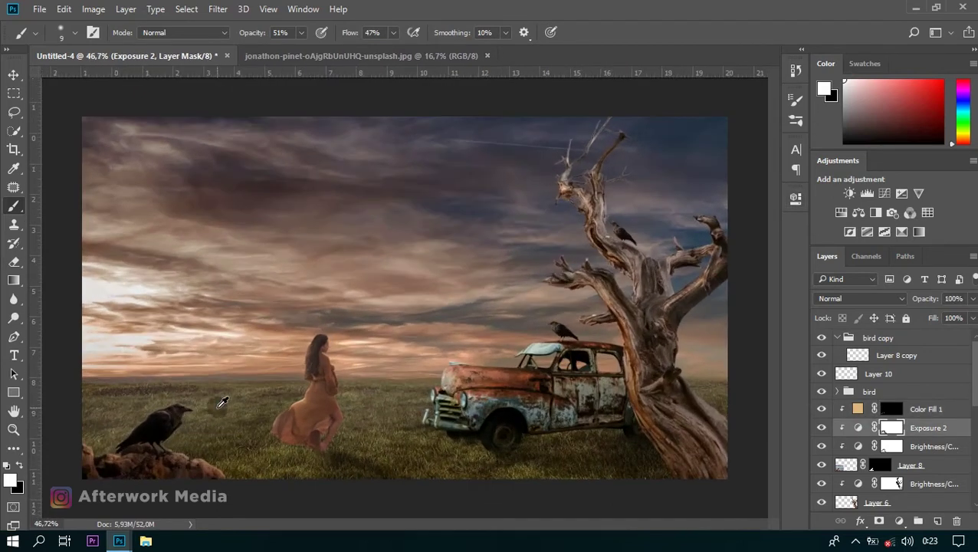
{"action": "scroll", "coordinate": [452, 431], "scroll_direction": "up", "scroll_amount": 1}
- Add a clipped Exposure adjustment of -1,00 on top of the woman's layer stack
{"action": "key", "text": "v"}
{"action": "left_click", "coordinate": [303, 383]}
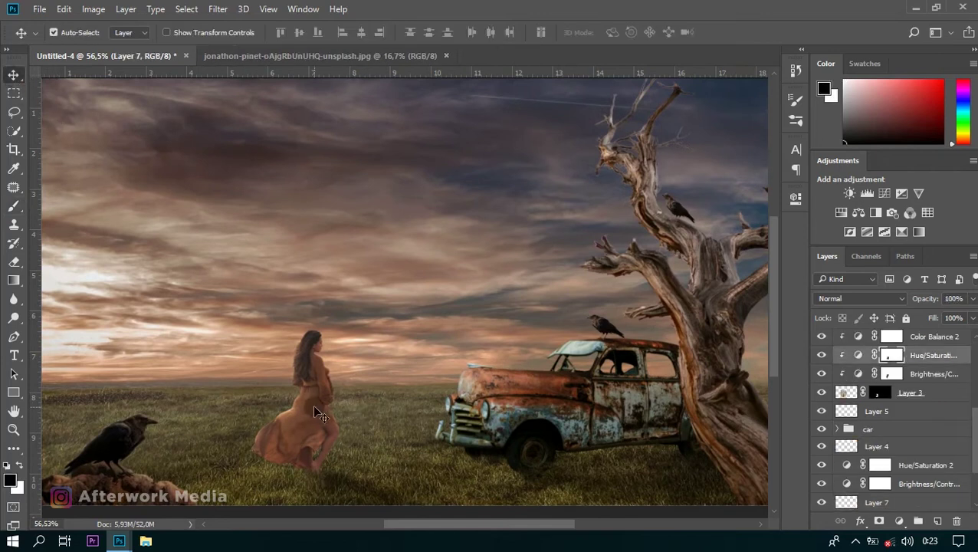
{"action": "left_click", "coordinate": [929, 342]}
{"action": "left_click", "coordinate": [899, 521]}
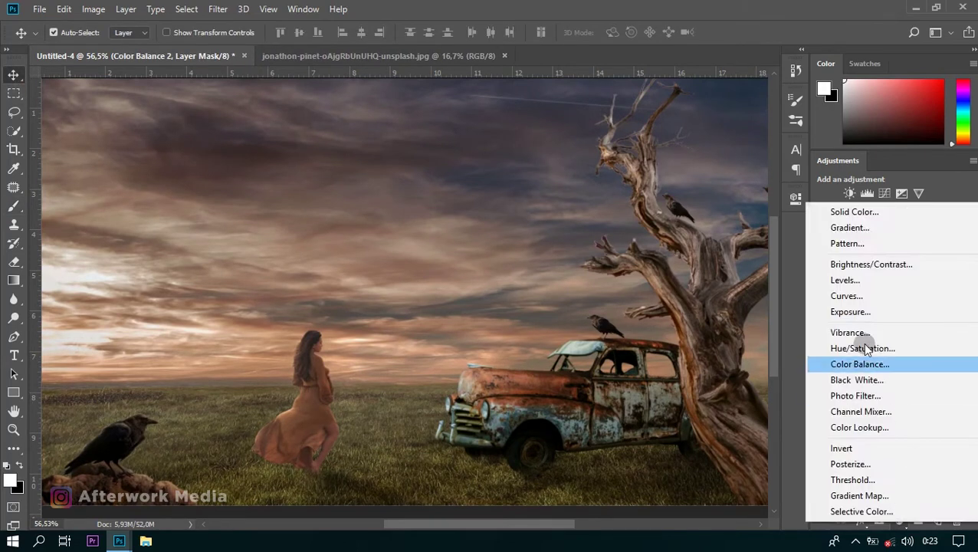
{"action": "left_click", "coordinate": [855, 312]}
{"action": "left_click_drag", "start_coordinate": [672, 281], "coordinate": [659, 277]}
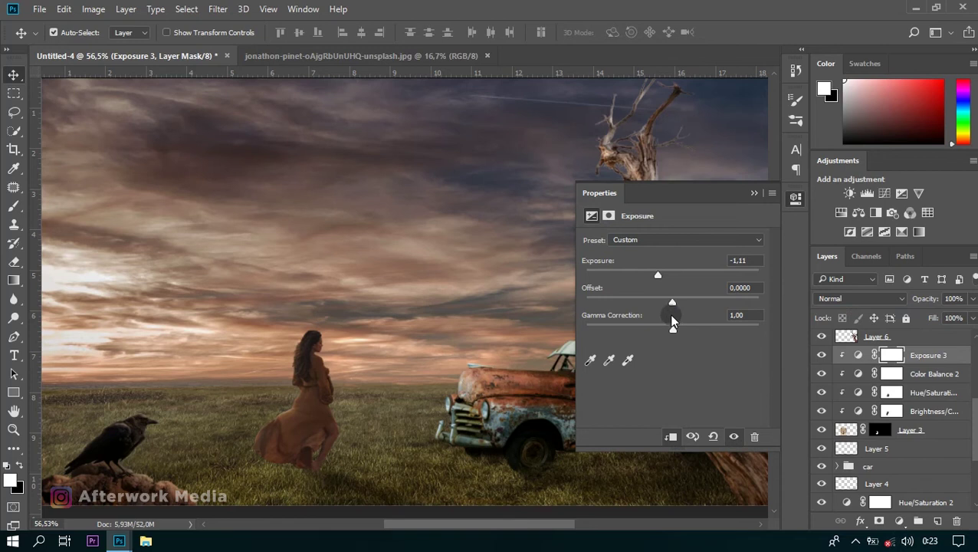
{"action": "left_click", "coordinate": [754, 193]}
{"action": "scroll", "coordinate": [520, 322], "scroll_direction": "down", "scroll_amount": 2}
{"action": "scroll", "coordinate": [489, 410], "scroll_direction": "up", "scroll_amount": 1}
- Expand the car group and review its Exposure 1 settings
{"action": "left_click", "coordinate": [837, 467]}
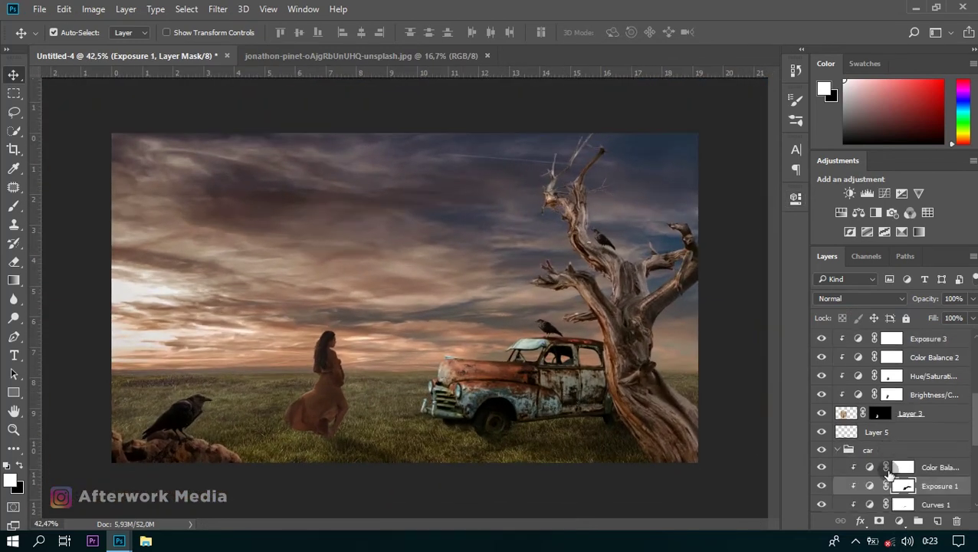
{"action": "left_click", "coordinate": [871, 487]}
{"action": "scroll", "coordinate": [870, 463], "scroll_direction": "down", "scroll_amount": 1}
{"action": "double_click", "coordinate": [870, 454]}
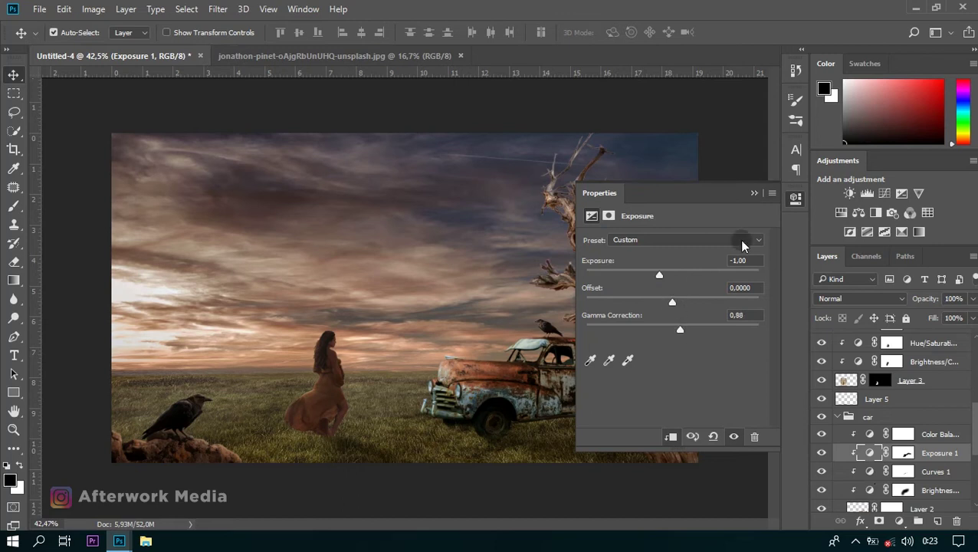
{"action": "left_click", "coordinate": [754, 192]}
{"action": "scroll", "coordinate": [763, 368], "scroll_direction": "down", "scroll_amount": 2}
{"action": "scroll", "coordinate": [889, 399], "scroll_direction": "up", "scroll_amount": 2}
- Add an Exposure adjustment above the tree's brightness adjustment layer
{"action": "left_click", "coordinate": [891, 343]}
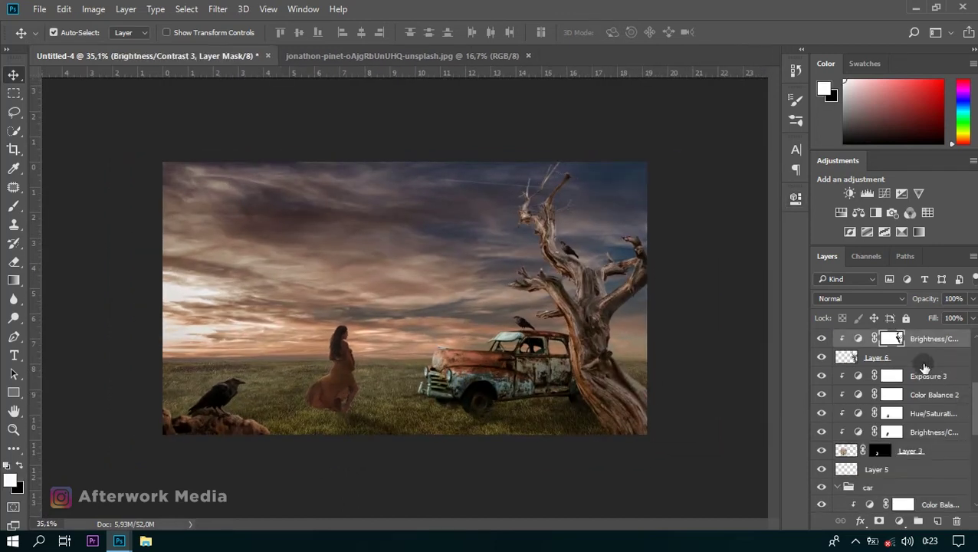
{"action": "scroll", "coordinate": [947, 419], "scroll_direction": "up", "scroll_amount": 1}
{"action": "left_click", "coordinate": [900, 521]}
{"action": "left_click", "coordinate": [843, 310]}
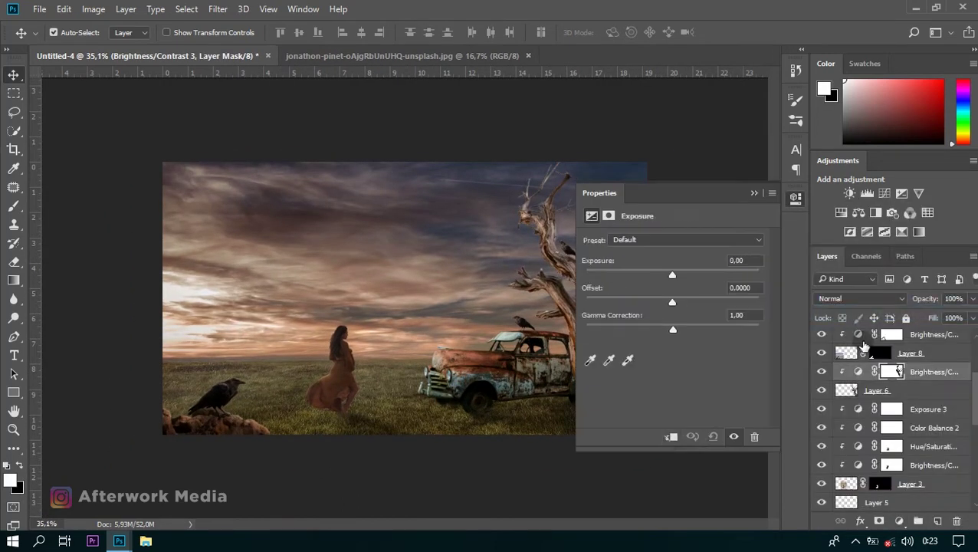
- Set the tree's new Exposure adjustment to about -0,61
{"action": "scroll", "coordinate": [463, 308], "scroll_direction": "up", "scroll_amount": 2}
{"action": "left_click_drag", "start_coordinate": [464, 309], "coordinate": [225, 253]}
{"action": "left_click_drag", "start_coordinate": [673, 275], "coordinate": [665, 278]}
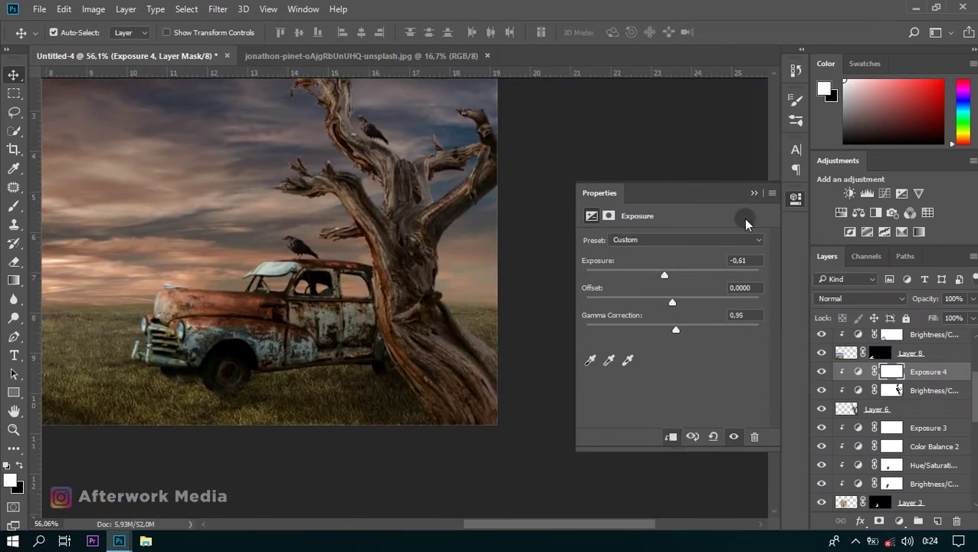
{"action": "left_click", "coordinate": [755, 192]}
- Paint the mask with a 150 px soft black brush at 100% flow to restore brightness along the trunk
{"action": "key", "text": "b"}
{"action": "key", "text": "x"}
{"action": "key", "text": "bracketright"}
{"action": "key", "text": "bracketright"}
{"action": "key", "text": "bracketright"}
{"action": "right_click", "coordinate": [283, 328]}
{"action": "left_click", "coordinate": [481, 59]}
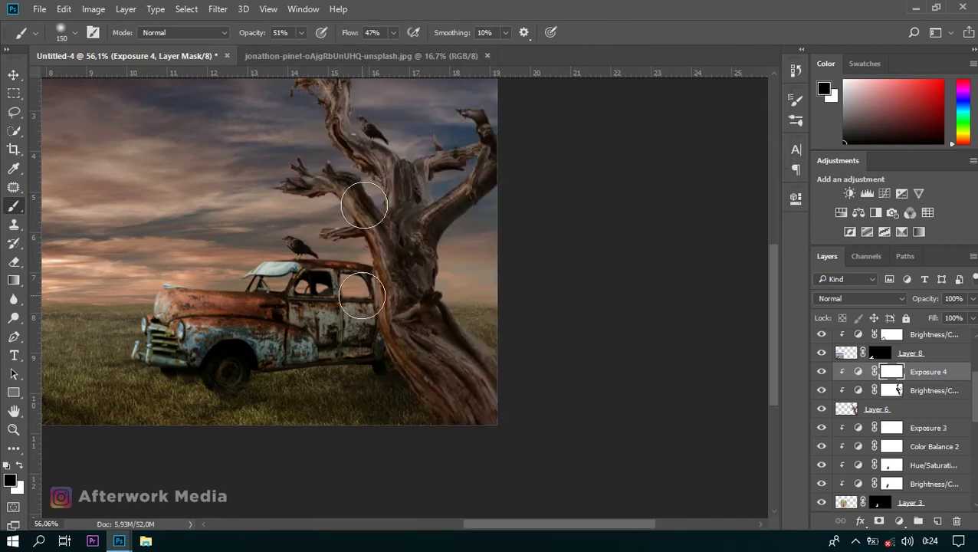
{"action": "left_click_drag", "start_coordinate": [350, 32], "coordinate": [398, 32]}
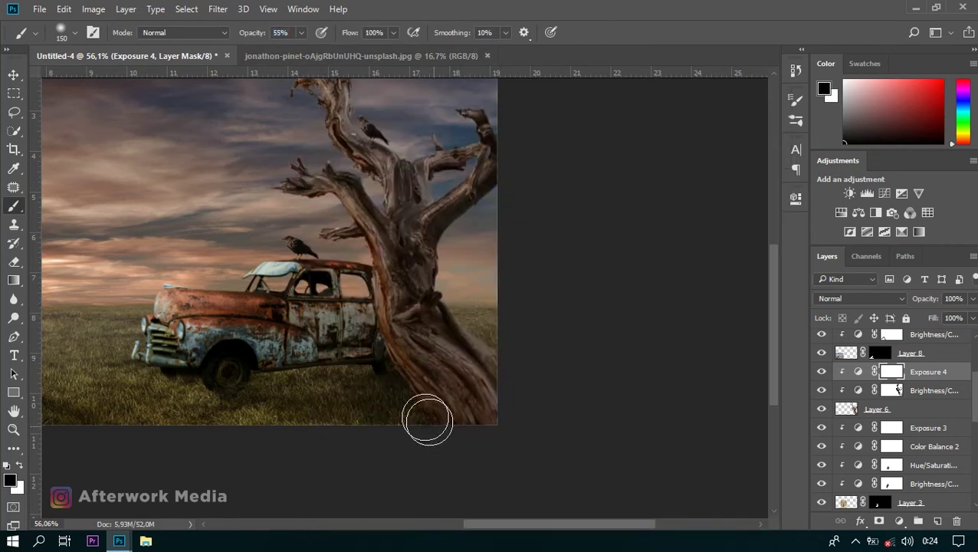
{"action": "left_click_drag", "start_coordinate": [362, 257], "coordinate": [359, 168]}
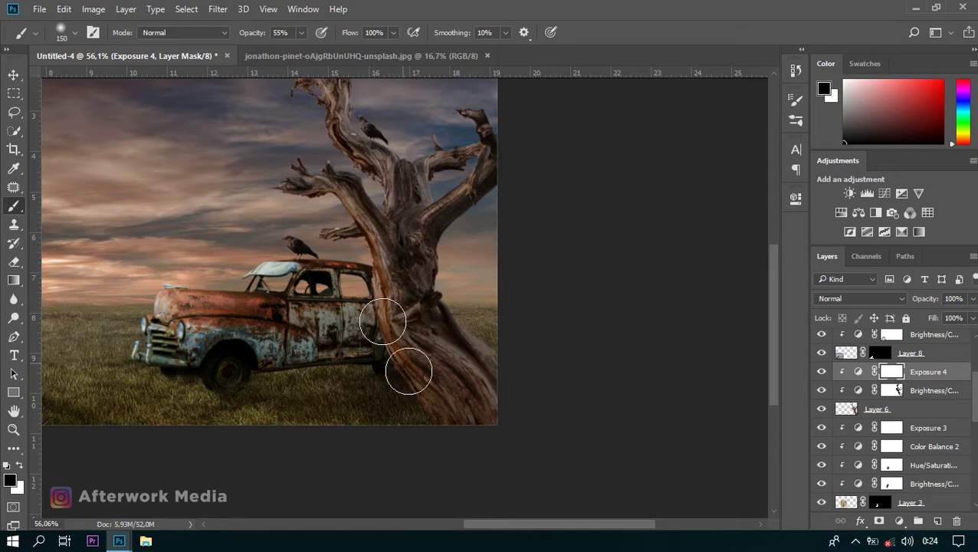
{"action": "left_click_drag", "start_coordinate": [332, 141], "coordinate": [412, 360]}
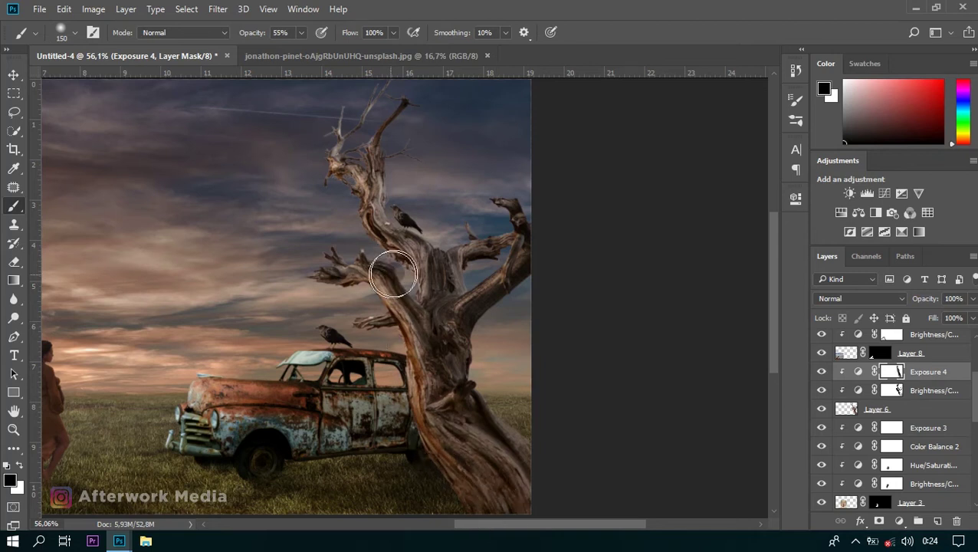
{"action": "scroll", "coordinate": [385, 190], "scroll_direction": "up", "scroll_amount": 3}
{"action": "scroll", "coordinate": [345, 345], "scroll_direction": "down", "scroll_amount": 2}
{"action": "scroll", "coordinate": [324, 415], "scroll_direction": "up", "scroll_amount": 3}
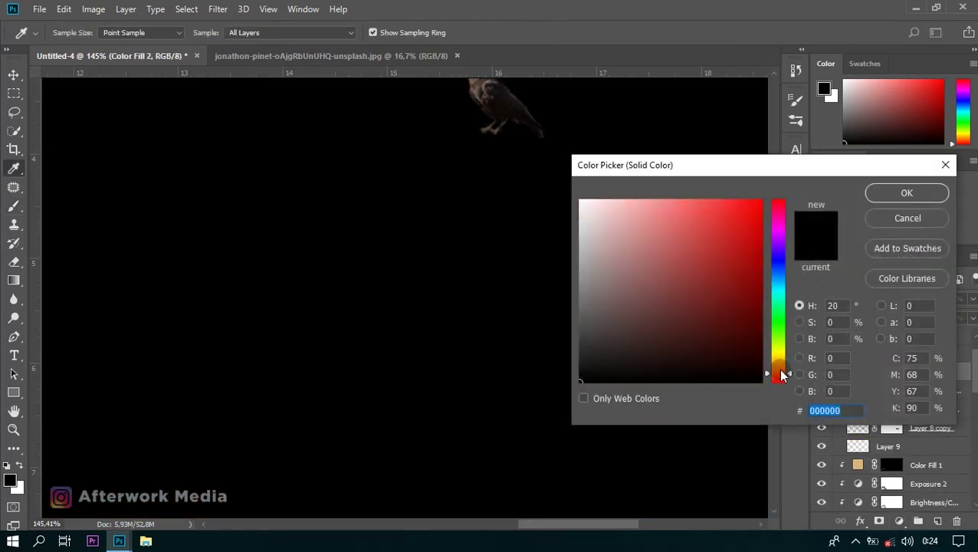
- Give Color Fill 2 a peach colour and invert its mask to hide it
{"action": "left_click", "coordinate": [665, 214]}
{"action": "left_click_drag", "start_coordinate": [666, 214], "coordinate": [644, 203]}
{"action": "left_click", "coordinate": [907, 192]}
{"action": "left_click", "coordinate": [903, 371]}
{"action": "key", "text": "ctrl+i"}
- Paint the peach rim light onto the car-roof crow with a 20 px brush at 42% flow
{"action": "scroll", "coordinate": [292, 426], "scroll_direction": "up", "scroll_amount": 2}
{"action": "scroll", "coordinate": [292, 427], "scroll_direction": "up", "scroll_amount": 1}
{"action": "right_click", "coordinate": [332, 380]}
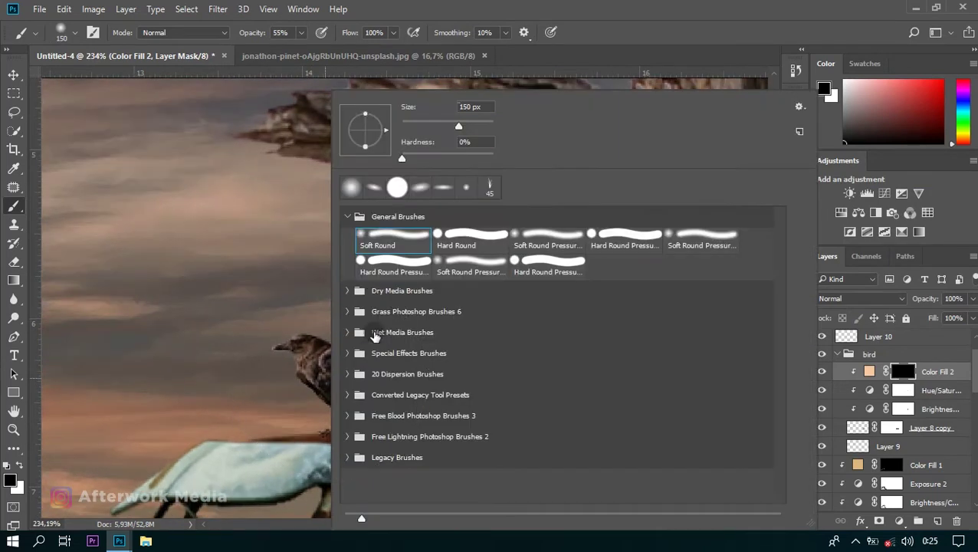
{"action": "double_click", "coordinate": [467, 105]}
{"action": "type", "text": "20"}
{"action": "key", "text": "Return"}
{"action": "left_click_drag", "start_coordinate": [349, 32], "coordinate": [307, 33]}
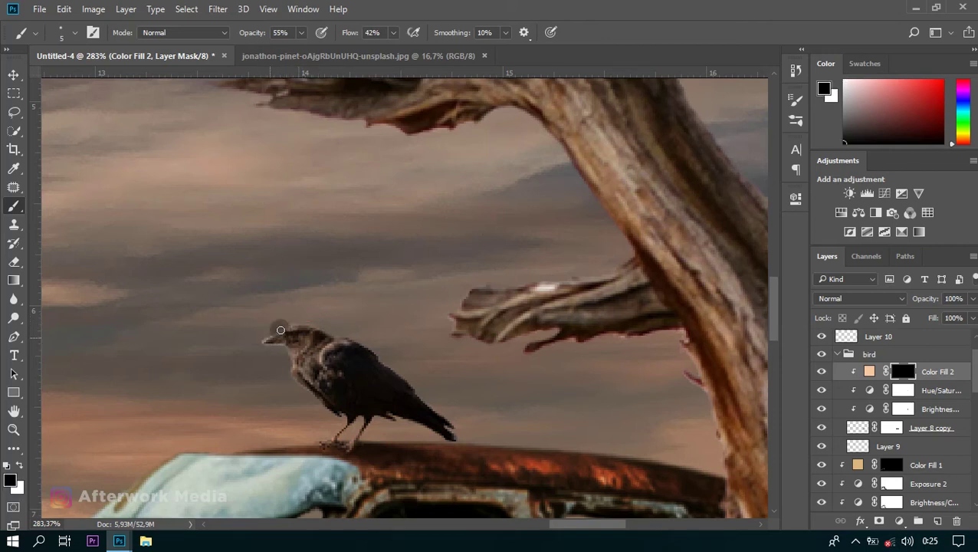
{"action": "scroll", "coordinate": [486, 285], "scroll_direction": "down", "scroll_amount": 5}
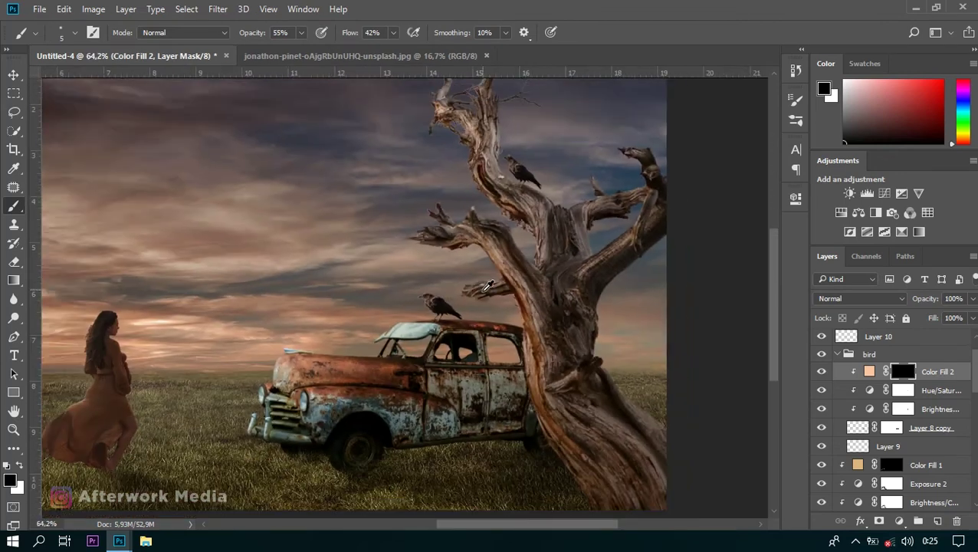
{"action": "scroll", "coordinate": [535, 124], "scroll_direction": "up", "scroll_amount": 3}
{"action": "scroll", "coordinate": [591, 192], "scroll_direction": "up", "scroll_amount": 2}
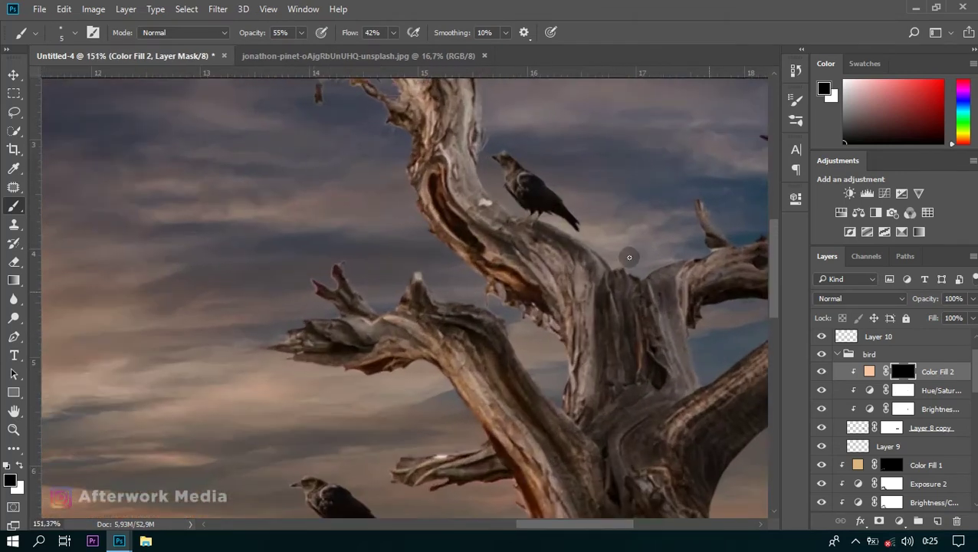
{"action": "left_click", "coordinate": [839, 355]}
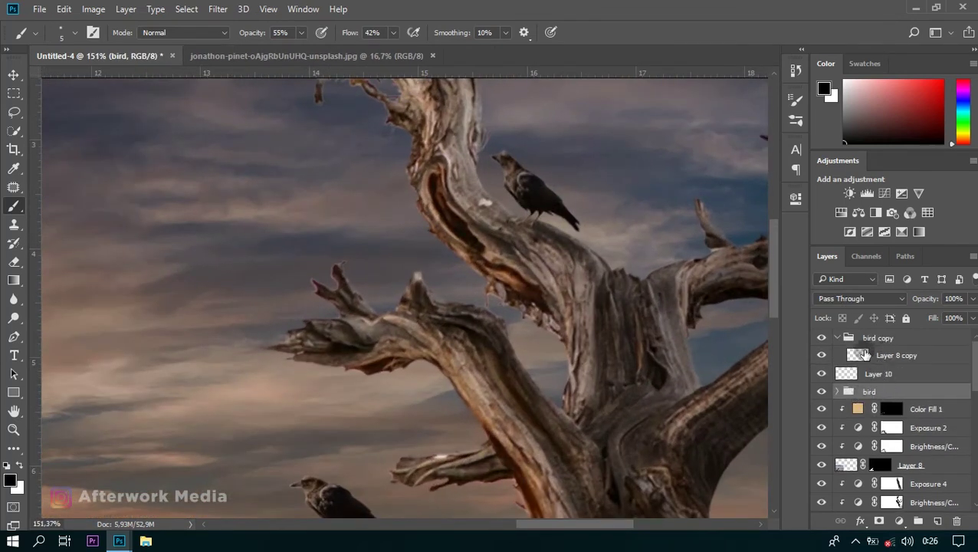
- Add a peach Solid Color fill clipped to Layer 8 copy, with its mask inverted to hide it
{"action": "left_click", "coordinate": [894, 355]}
{"action": "left_click", "coordinate": [899, 521]}
{"action": "left_click", "coordinate": [860, 210]}
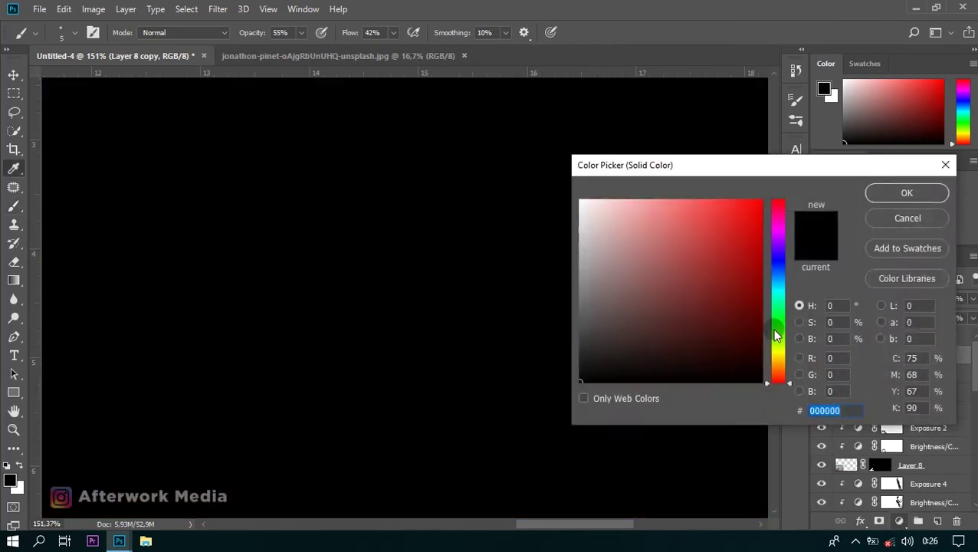
{"action": "left_click", "coordinate": [639, 207]}
{"action": "left_click", "coordinate": [907, 193]}
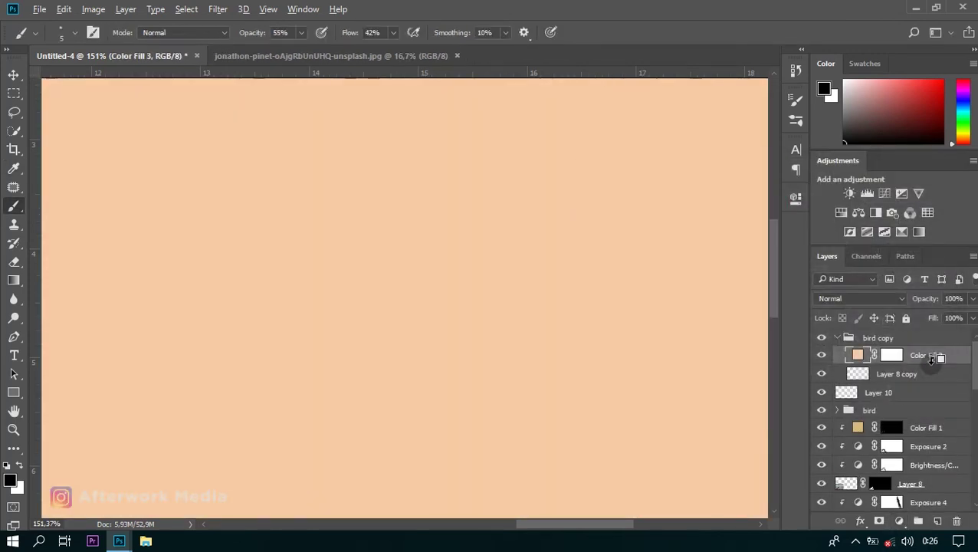
{"action": "left_click", "coordinate": [889, 365], "text": "alt"}
{"action": "key", "text": "ctrl+i"}
- Zoom in on the raven, then select the top adjustment layer in the car group
{"action": "scroll", "coordinate": [444, 197], "scroll_direction": "up", "scroll_amount": 2}
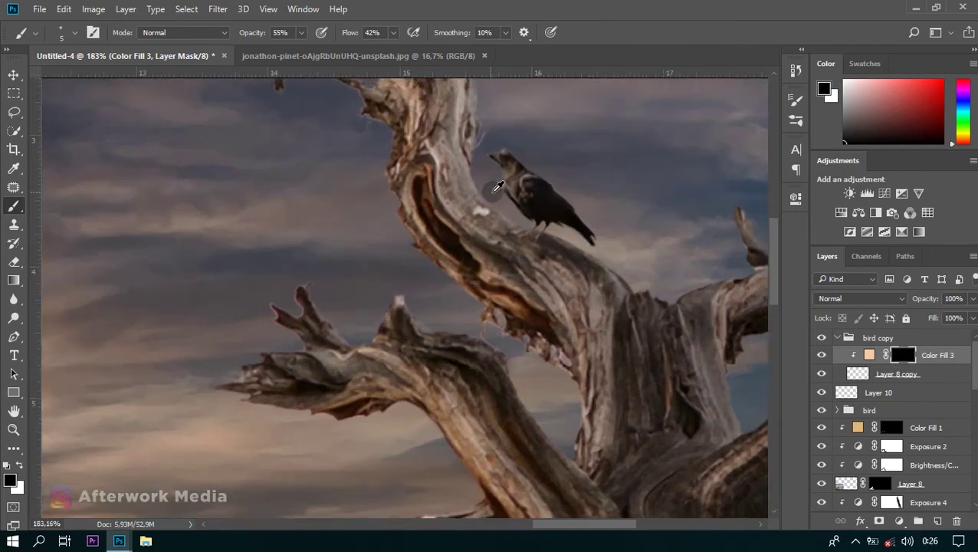
{"action": "scroll", "coordinate": [444, 197], "scroll_direction": "up", "scroll_amount": 2}
{"action": "scroll", "coordinate": [539, 197], "scroll_direction": "up", "scroll_amount": 1}
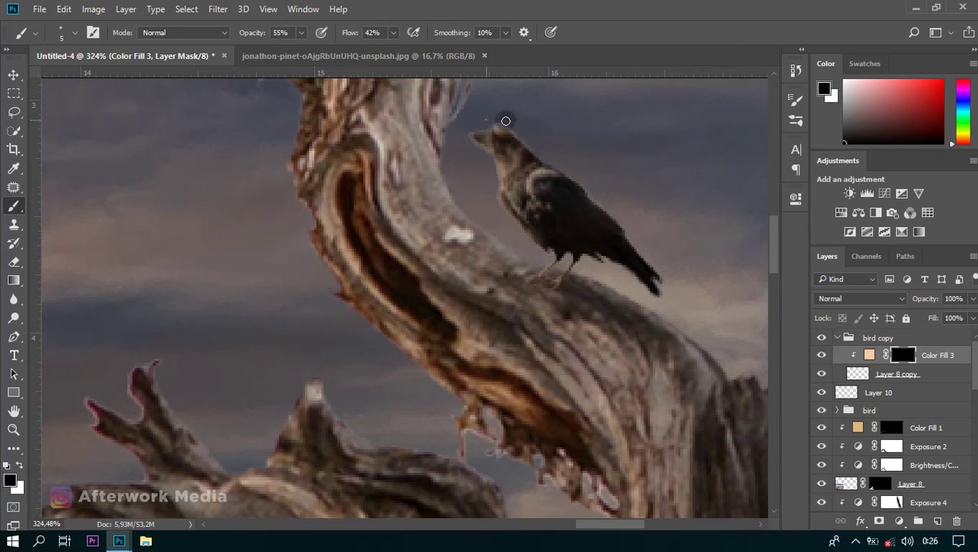
{"action": "scroll", "coordinate": [568, 171], "scroll_direction": "down", "scroll_amount": 3}
{"action": "scroll", "coordinate": [552, 184], "scroll_direction": "down", "scroll_amount": 3}
{"action": "scroll", "coordinate": [537, 191], "scroll_direction": "up", "scroll_amount": 3}
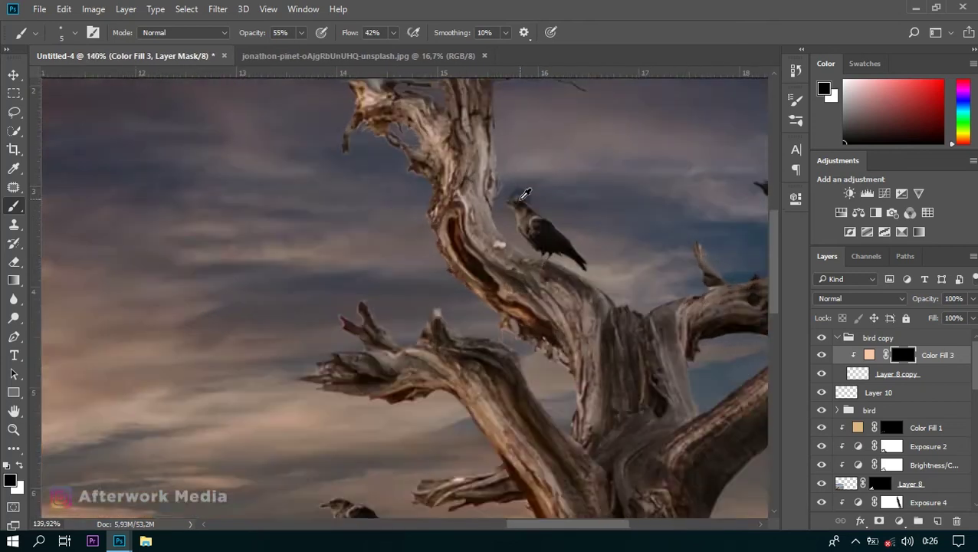
{"action": "scroll", "coordinate": [520, 203], "scroll_direction": "up", "scroll_amount": 2}
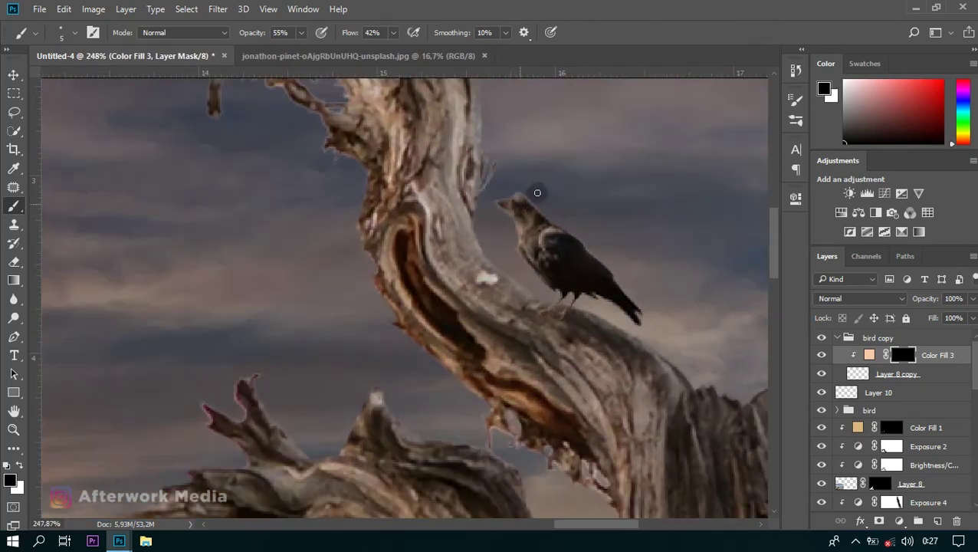
{"action": "scroll", "coordinate": [537, 192], "scroll_direction": "down", "scroll_amount": 2}
{"action": "scroll", "coordinate": [525, 253], "scroll_direction": "down", "scroll_amount": 2}
{"action": "scroll", "coordinate": [510, 322], "scroll_direction": "down", "scroll_amount": 1}
{"action": "scroll", "coordinate": [494, 393], "scroll_direction": "up", "scroll_amount": 3}
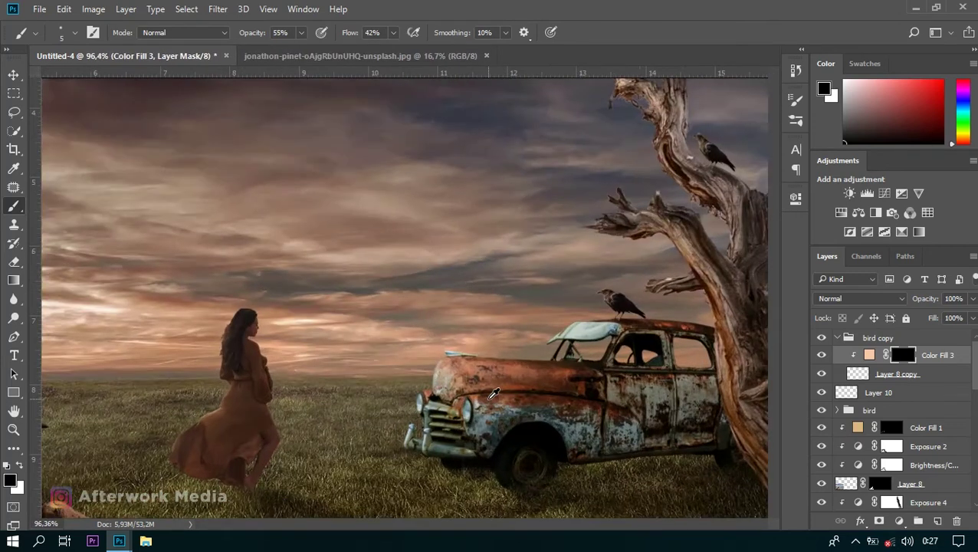
{"action": "scroll", "coordinate": [494, 393], "scroll_direction": "up", "scroll_amount": 1}
{"action": "scroll", "coordinate": [889, 414], "scroll_direction": "down", "scroll_amount": 3}
{"action": "left_click", "coordinate": [928, 417]}
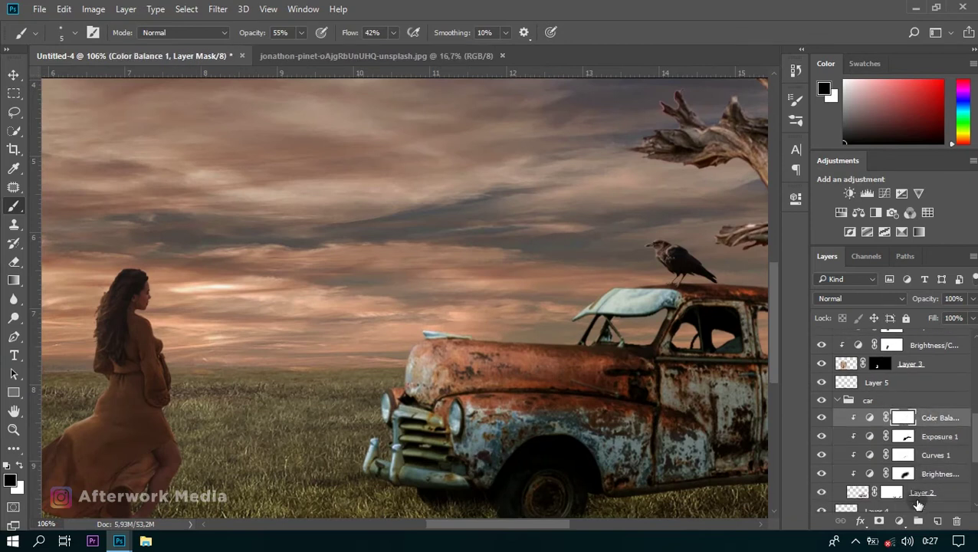
- Add a peach Solid Color fill clipped to the car layers, with its mask inverted
{"action": "left_click", "coordinate": [900, 521]}
{"action": "left_click", "coordinate": [836, 212]}
{"action": "left_click", "coordinate": [778, 371]}
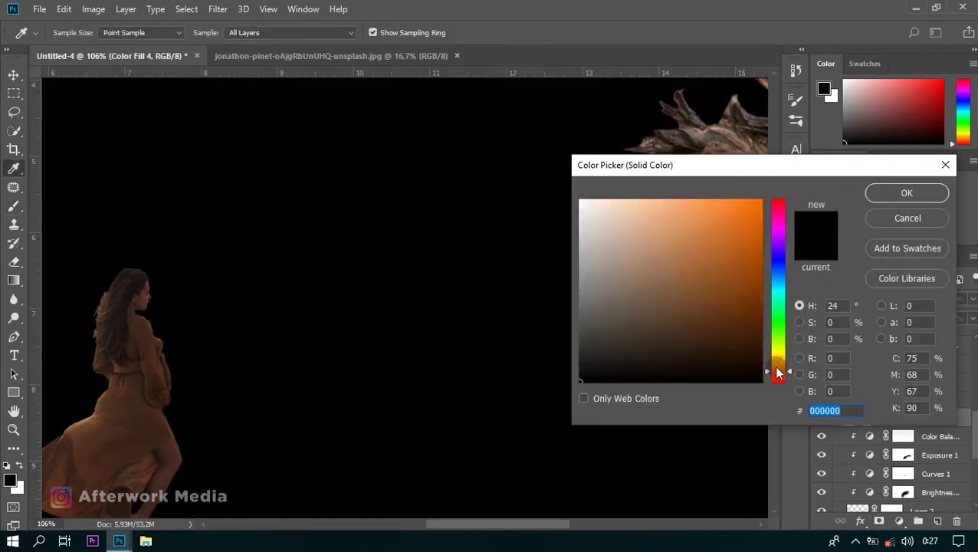
{"action": "left_click", "coordinate": [627, 207]}
{"action": "left_click", "coordinate": [886, 196]}
{"action": "key", "text": "b"}
{"action": "left_click", "coordinate": [904, 412], "text": "alt"}
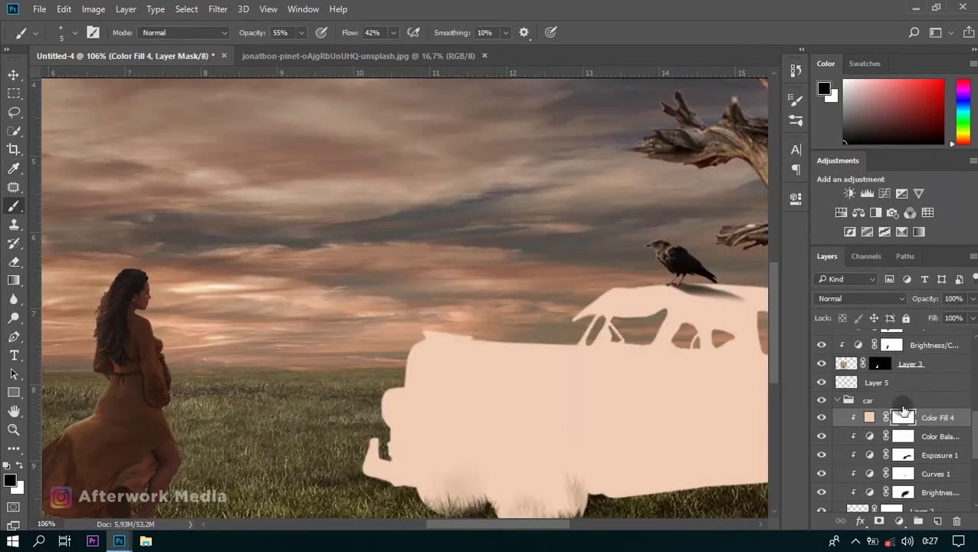
{"action": "key", "text": "ctrl+i"}
- Zoom in and change Color Fill 4's colour to near-white, ready to paint with white
{"action": "scroll", "coordinate": [414, 352], "scroll_direction": "up", "scroll_amount": 5}
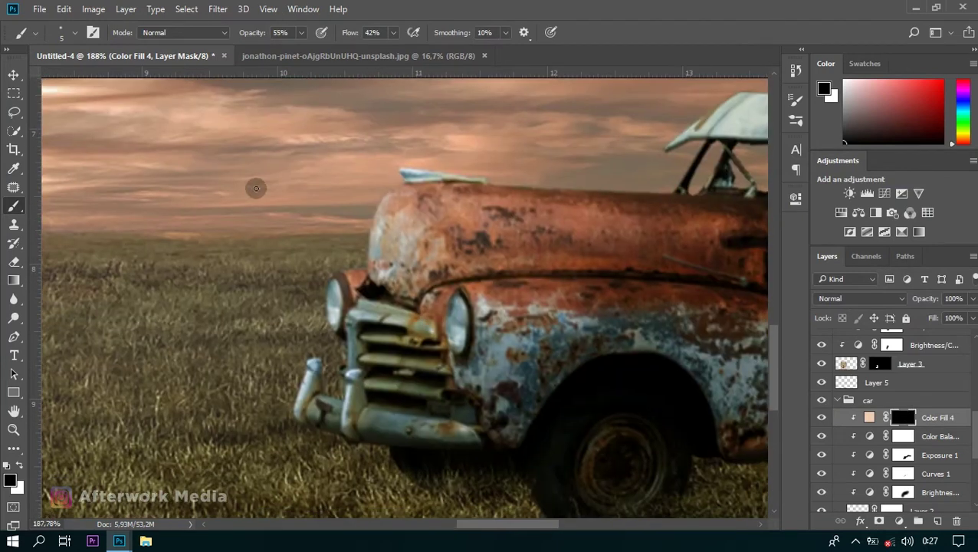
{"action": "scroll", "coordinate": [286, 367], "scroll_direction": "up", "scroll_amount": 2}
{"action": "scroll", "coordinate": [283, 391], "scroll_direction": "up", "scroll_amount": 2}
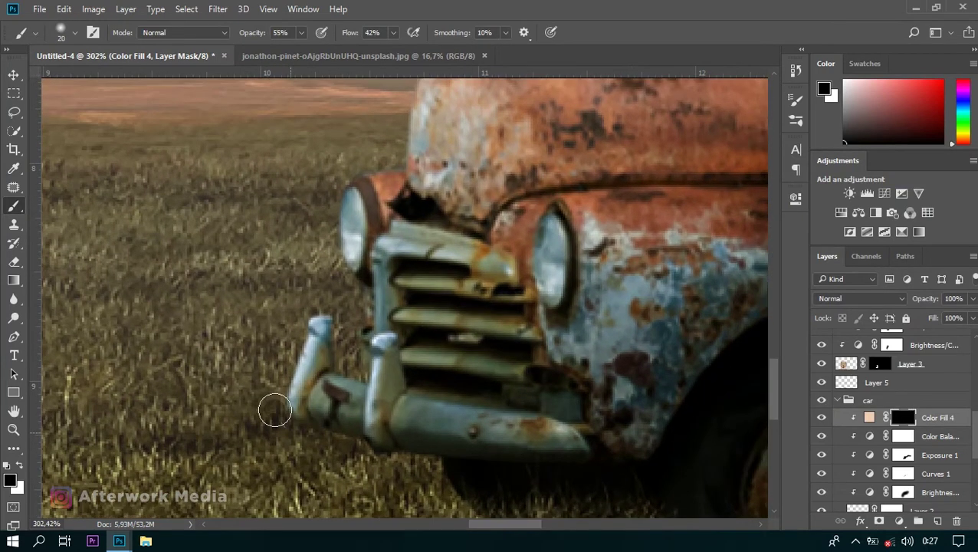
{"action": "key", "text": "x"}
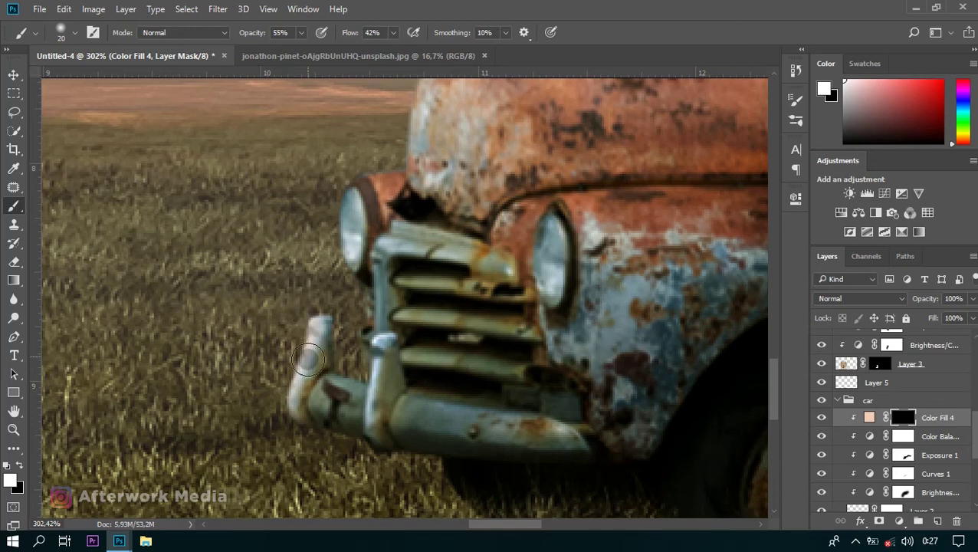
{"action": "double_click", "coordinate": [868, 418]}
{"action": "left_click", "coordinate": [582, 205]}
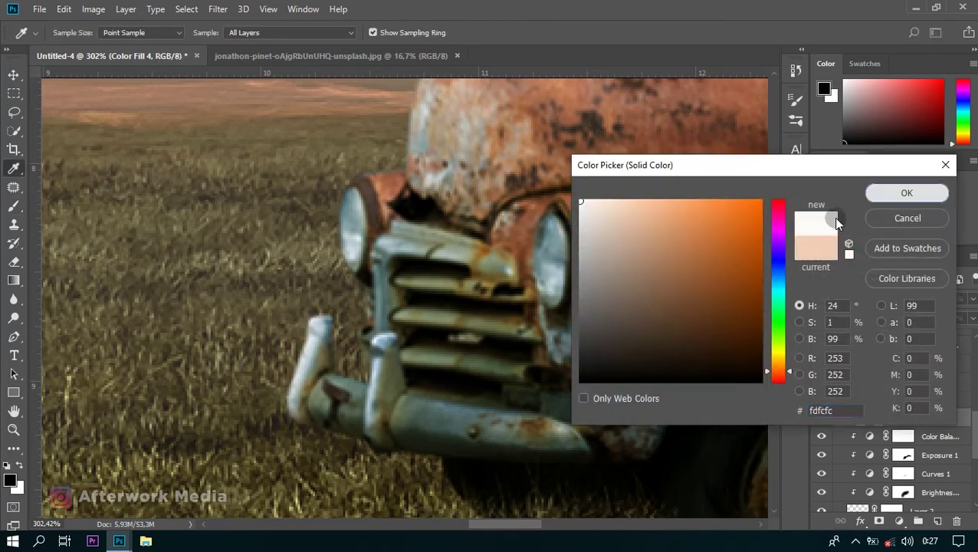
{"action": "left_click", "coordinate": [901, 199]}
{"action": "key", "text": "b"}
- Paint rim light onto the front bumper and along the hood's top edge
{"action": "left_click_drag", "start_coordinate": [342, 336], "coordinate": [319, 378]}
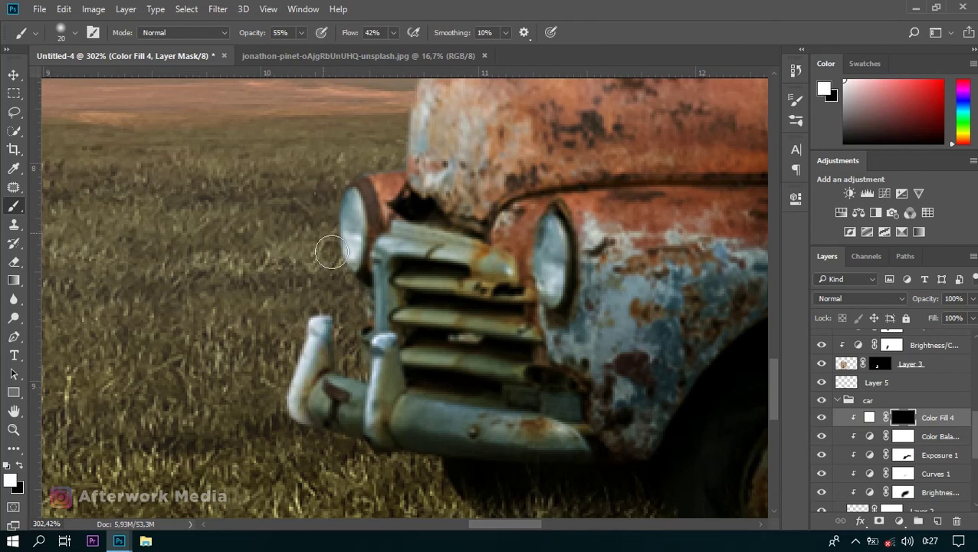
{"action": "left_click_drag", "start_coordinate": [404, 226], "coordinate": [412, 363]}
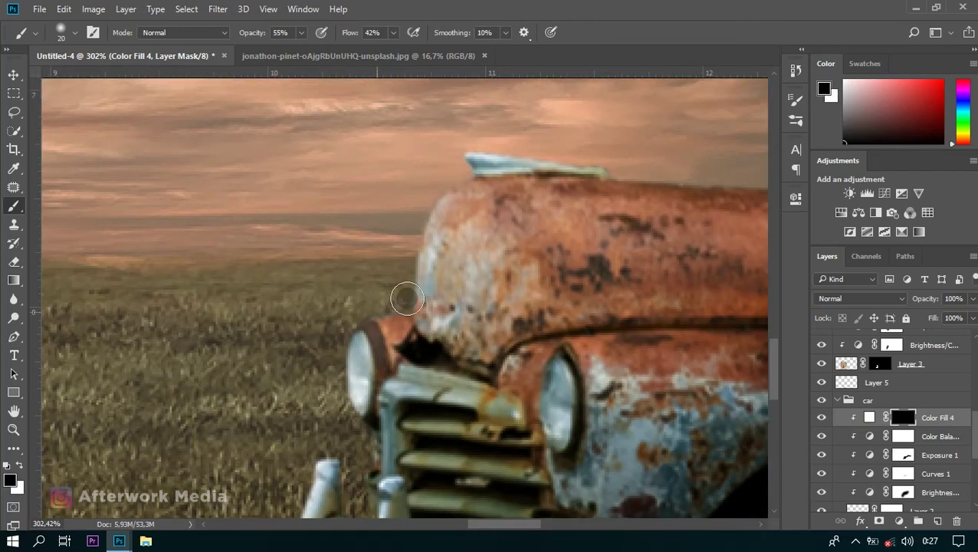
{"action": "key", "text": "x"}
{"action": "left_click_drag", "start_coordinate": [476, 205], "coordinate": [413, 316]}
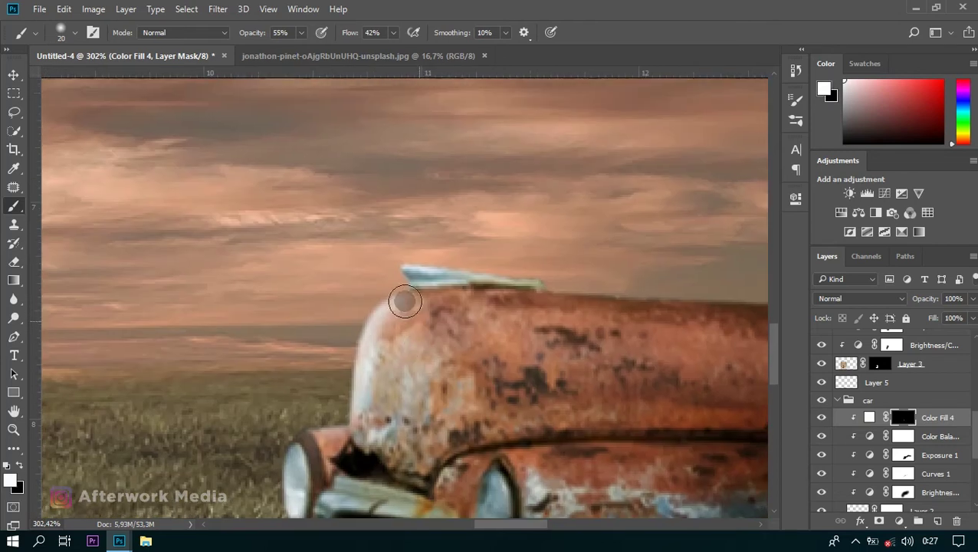
{"action": "key", "text": "x"}
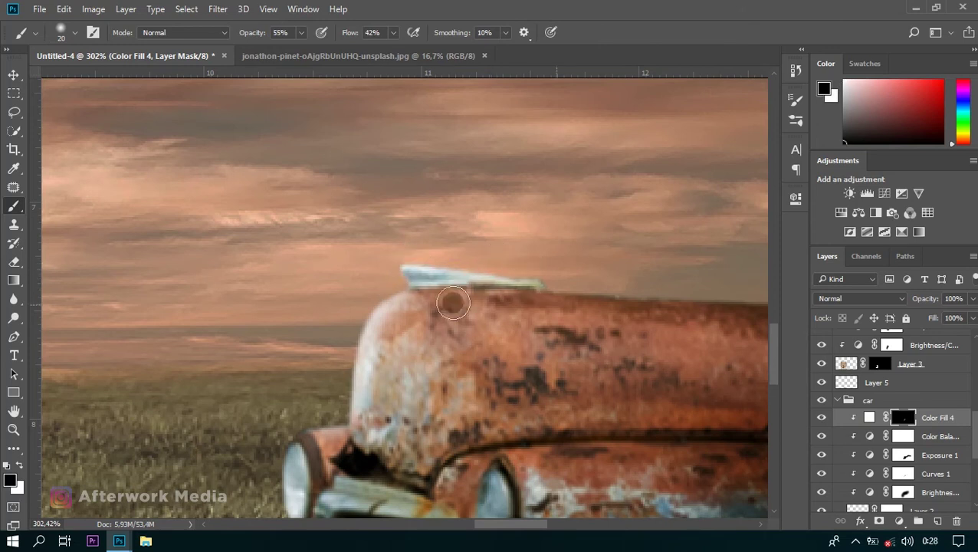
{"action": "left_click_drag", "start_coordinate": [453, 304], "coordinate": [260, 324]}
- Extend the rim light along the car's top edge, toning down strong spots with black
{"action": "key", "text": "x"}
{"action": "left_click_drag", "start_coordinate": [371, 304], "coordinate": [650, 307]}
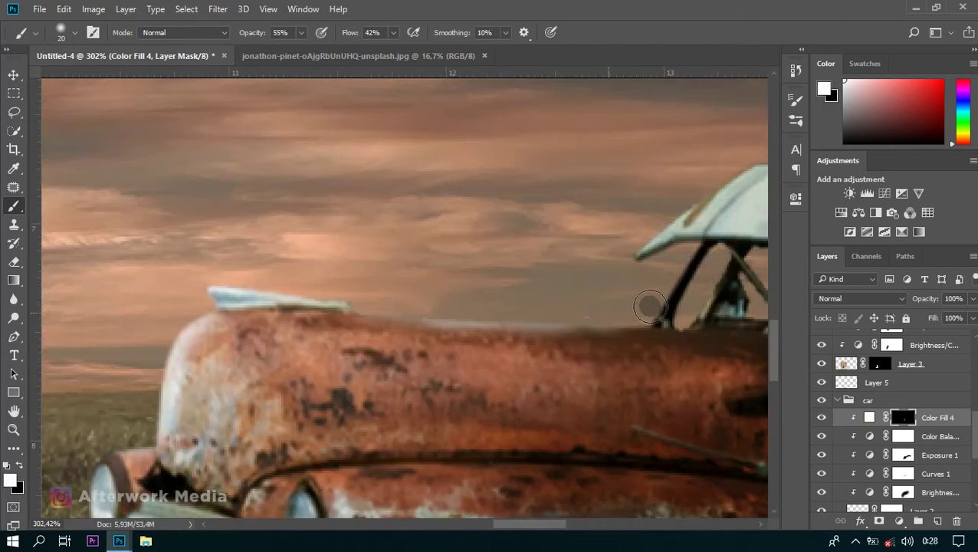
{"action": "left_click_drag", "start_coordinate": [655, 330], "coordinate": [565, 392]}
{"action": "key", "text": "x"}
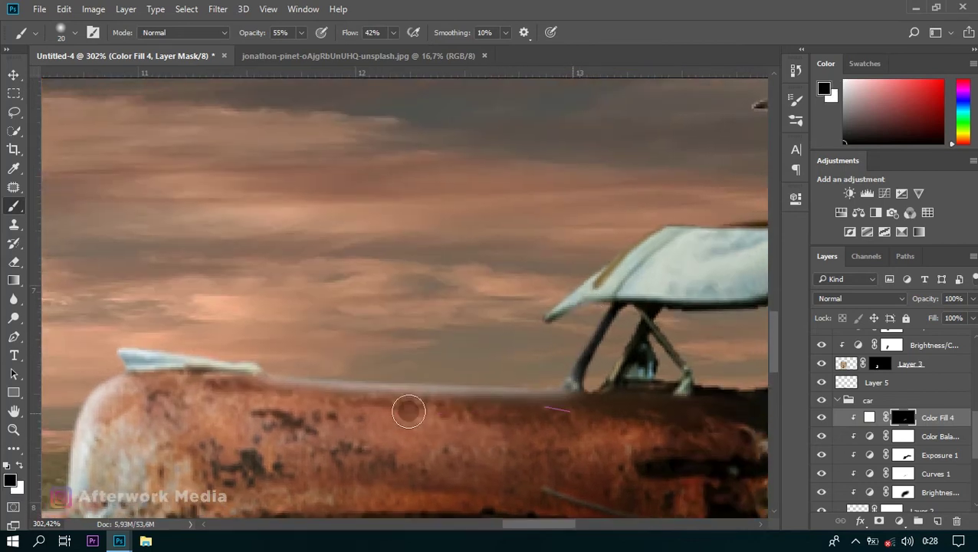
{"action": "left_click_drag", "start_coordinate": [409, 413], "coordinate": [332, 393]}
{"action": "mouse_move", "coordinate": [682, 263]}
{"action": "left_mouse_down"}
{"action": "mouse_move", "coordinate": [681, 274]}
{"action": "mouse_move", "coordinate": [695, 275]}
{"action": "left_mouse_up"}
{"action": "key", "text": "x"}
- Brighten the windshield edge and roofline, alternating white and black on the mask
{"action": "scroll", "coordinate": [405, 334], "scroll_direction": "up", "scroll_amount": 1}
{"action": "mouse_move", "coordinate": [378, 294]}
{"action": "left_mouse_down"}
{"action": "mouse_move", "coordinate": [595, 309]}
{"action": "mouse_move", "coordinate": [438, 280]}
{"action": "mouse_move", "coordinate": [273, 301]}
{"action": "mouse_move", "coordinate": [411, 280]}
{"action": "mouse_move", "coordinate": [391, 319]}
{"action": "left_mouse_up"}
{"action": "key", "text": "x"}
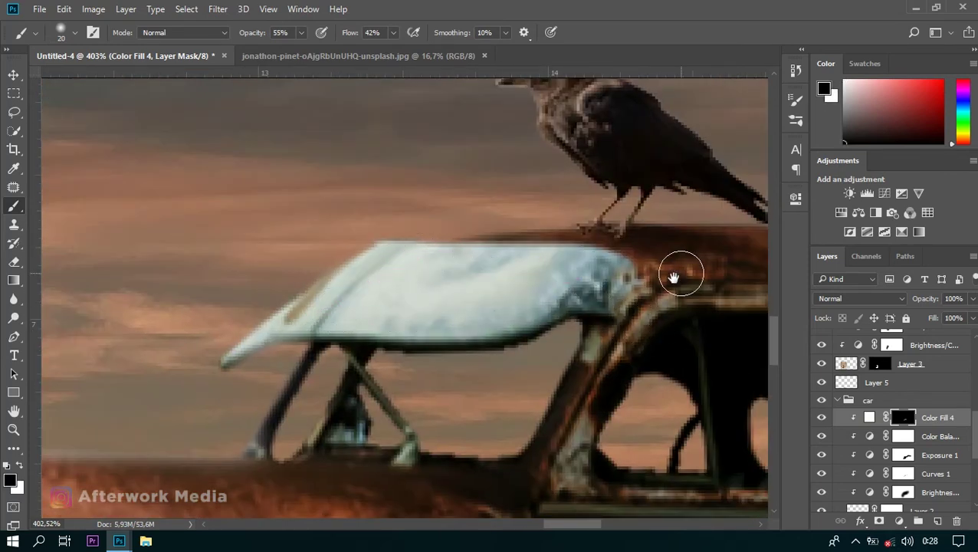
{"action": "left_click_drag", "start_coordinate": [674, 278], "coordinate": [349, 356]}
{"action": "key", "text": "x"}
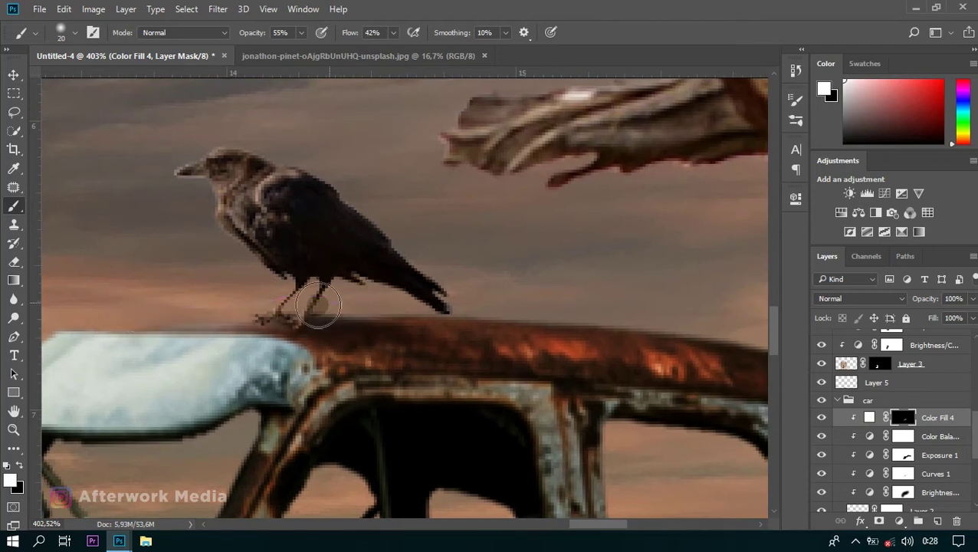
{"action": "left_click_drag", "start_coordinate": [319, 305], "coordinate": [223, 294]}
{"action": "key", "text": "x"}
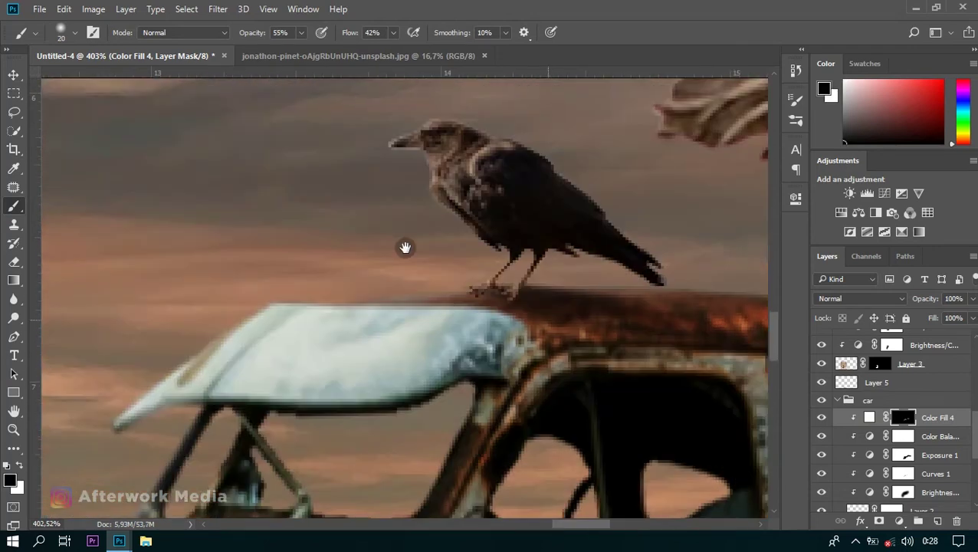
{"action": "left_click_drag", "start_coordinate": [207, 339], "coordinate": [426, 327]}
{"action": "key", "text": "x"}
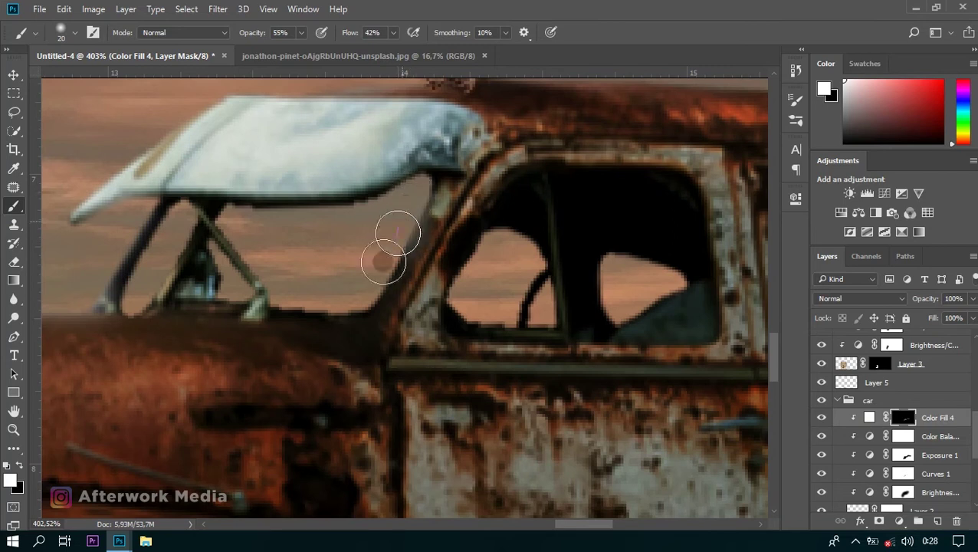
{"action": "left_click_drag", "start_coordinate": [432, 236], "coordinate": [247, 404]}
{"action": "key", "text": "x"}
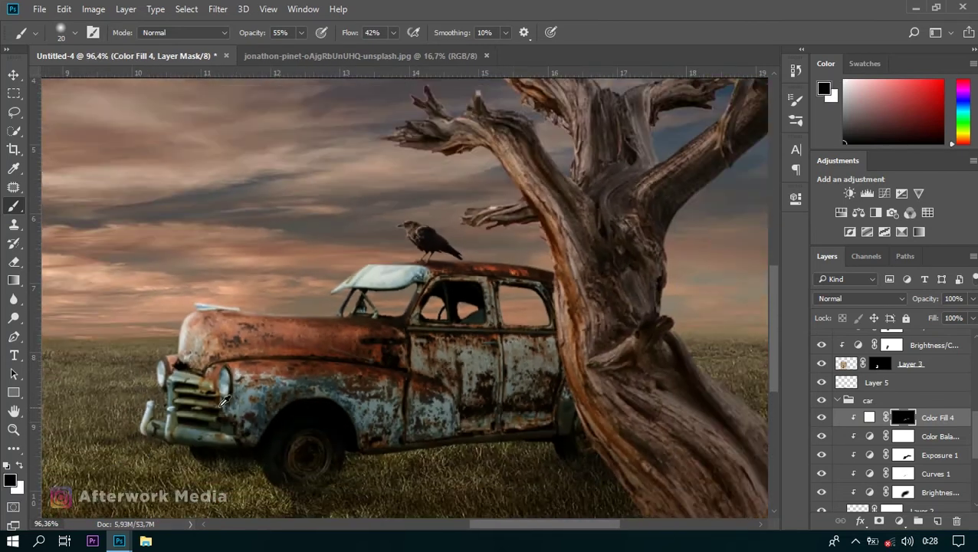
{"action": "double_click", "coordinate": [869, 417]}
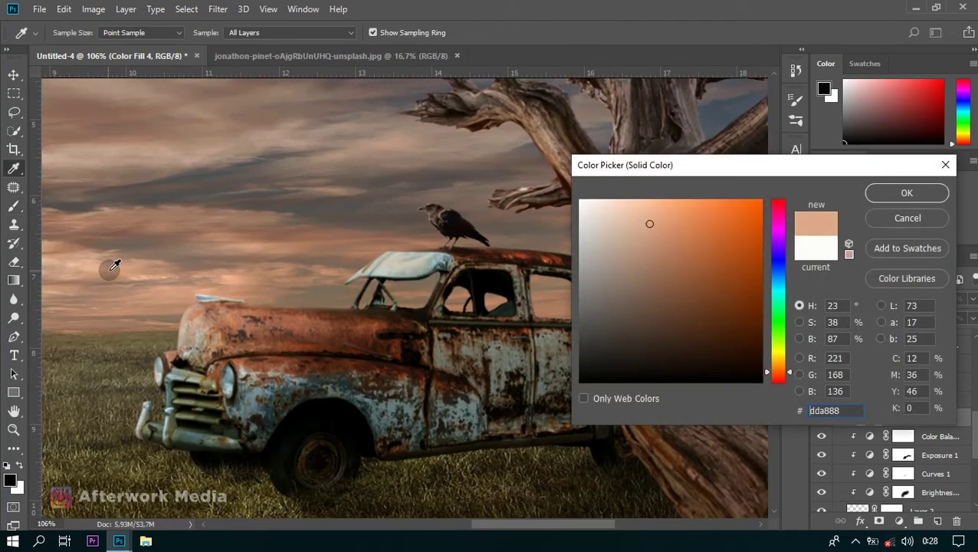
- Apply a warmer peach colour to Color Fill 4 and target its mask for painting
{"action": "left_click", "coordinate": [908, 192]}
{"action": "key", "text": "b"}
{"action": "scroll", "coordinate": [238, 426], "scroll_direction": "up", "scroll_amount": 2}
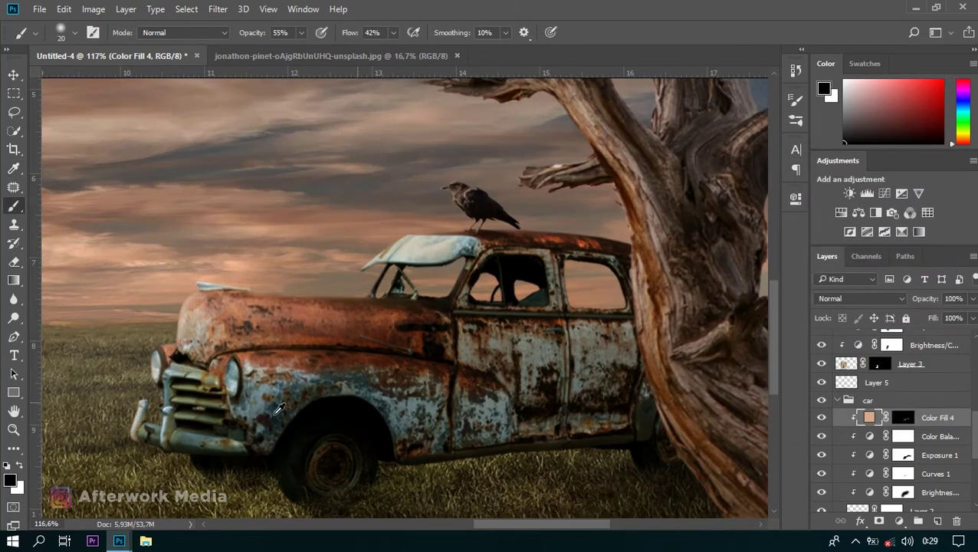
{"action": "scroll", "coordinate": [237, 426], "scroll_direction": "up", "scroll_amount": 2}
{"action": "scroll", "coordinate": [379, 350], "scroll_direction": "up", "scroll_amount": 1}
{"action": "key", "text": "ctrl+backslash"}
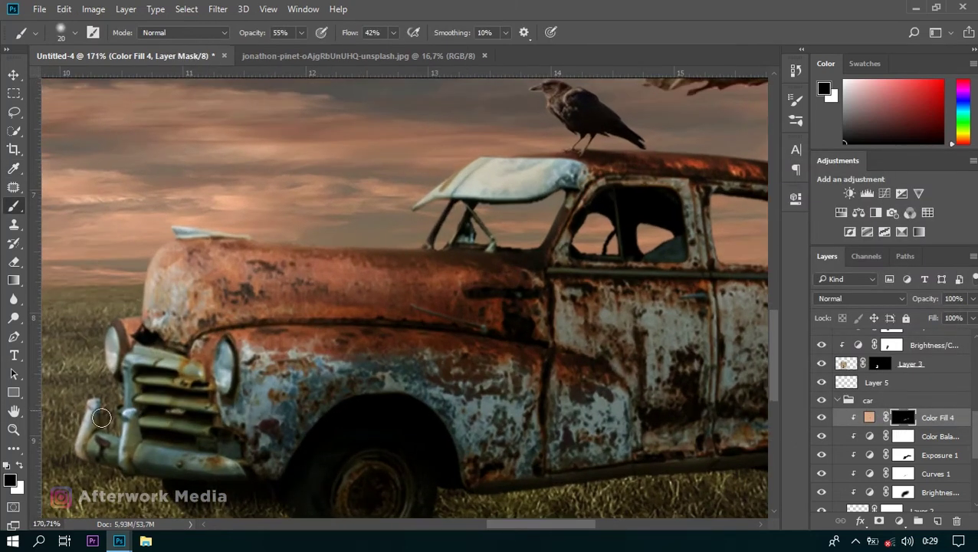
{"action": "scroll", "coordinate": [76, 465], "scroll_direction": "up", "scroll_amount": 1}
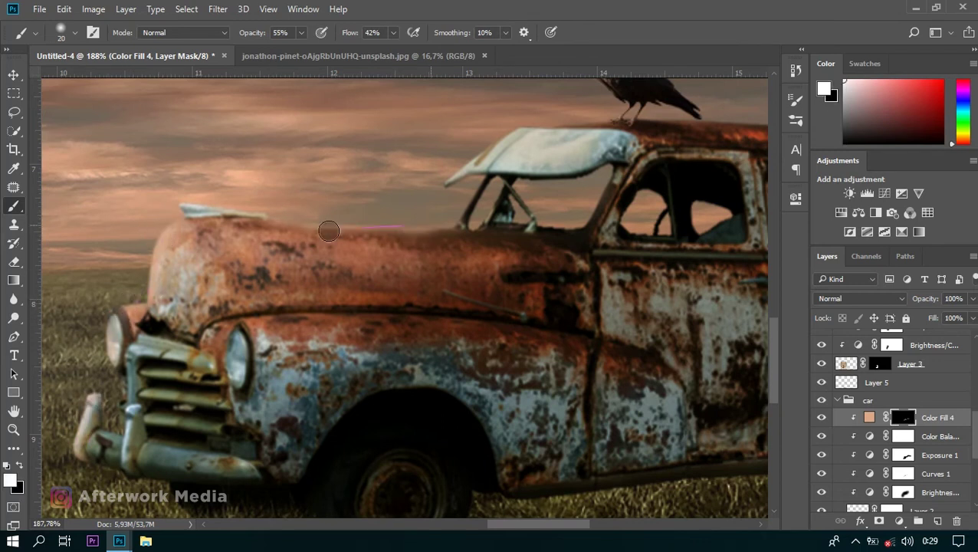
{"action": "scroll", "coordinate": [314, 246], "scroll_direction": "up", "scroll_amount": 1}
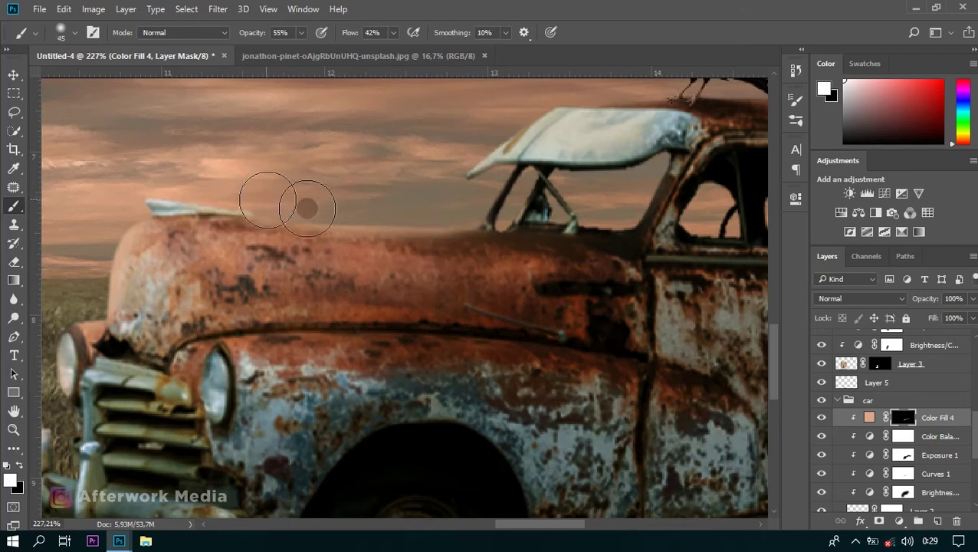
- Soften the light along the hood's top edge with a wider brush, then inspect the roof
{"action": "left_click_drag", "start_coordinate": [443, 210], "coordinate": [373, 216]}
{"action": "key", "text": "bracketright"}
{"action": "key", "text": "bracketright"}
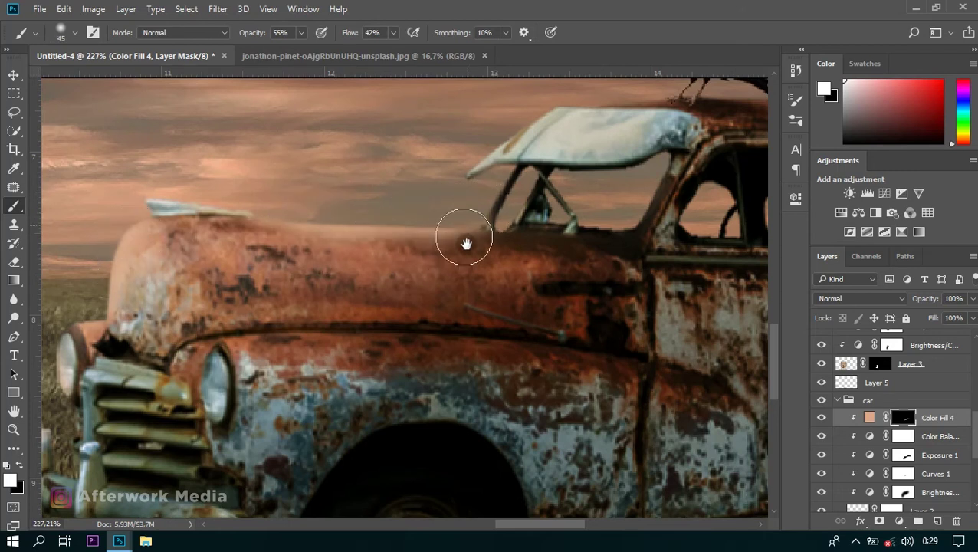
{"action": "left_click_drag", "start_coordinate": [465, 229], "coordinate": [381, 317]}
{"action": "left_click_drag", "start_coordinate": [481, 209], "coordinate": [364, 269]}
{"action": "key", "text": "x"}
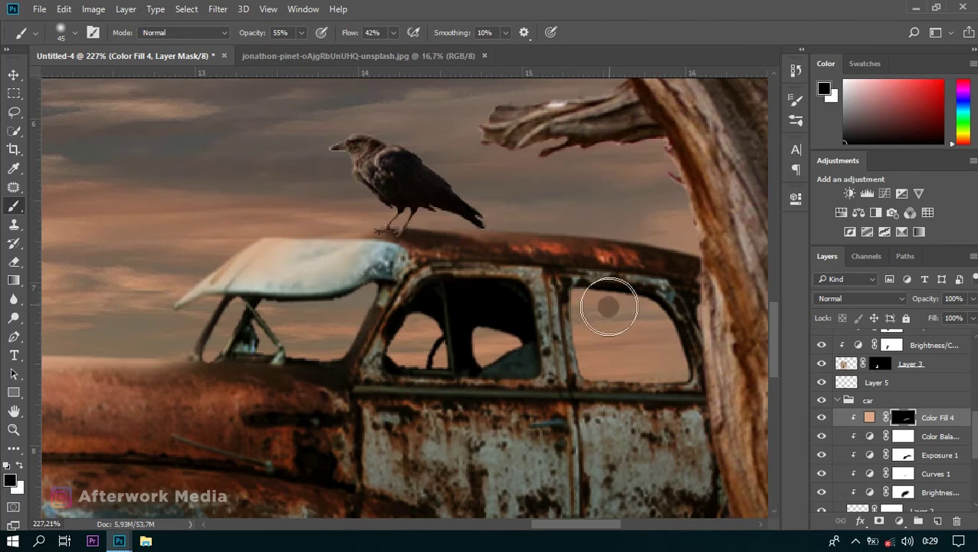
{"action": "scroll", "coordinate": [476, 277], "scroll_direction": "up", "scroll_amount": 2}
{"action": "scroll", "coordinate": [560, 389], "scroll_direction": "down", "scroll_amount": 10}
{"action": "scroll", "coordinate": [560, 389], "scroll_direction": "up", "scroll_amount": 1}
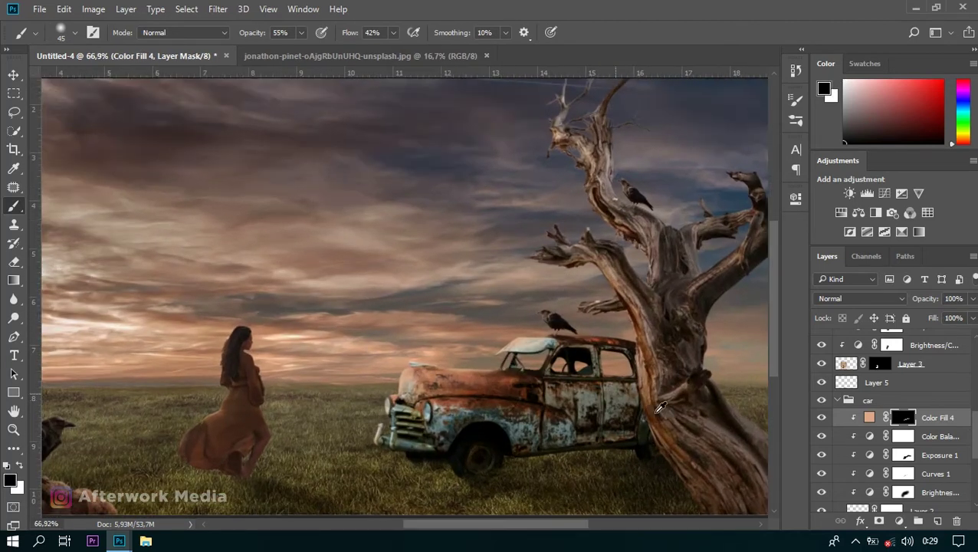
{"action": "scroll", "coordinate": [560, 389], "scroll_direction": "up", "scroll_amount": 1}
{"action": "scroll", "coordinate": [963, 391], "scroll_direction": "down", "scroll_amount": 3}
{"action": "scroll", "coordinate": [964, 404], "scroll_direction": "up", "scroll_amount": 1}
- Add a pale peach Color Fill 5 layer and invert its mask to hide it
{"action": "left_click", "coordinate": [901, 522]}
{"action": "left_click", "coordinate": [848, 214]}
{"action": "left_click", "coordinate": [778, 372]}
{"action": "left_click", "coordinate": [643, 233]}
{"action": "left_click_drag", "start_coordinate": [642, 232], "coordinate": [638, 221]}
{"action": "key", "text": "Return"}
{"action": "left_click", "coordinate": [892, 371]}
{"action": "key", "text": "ctrl+i"}
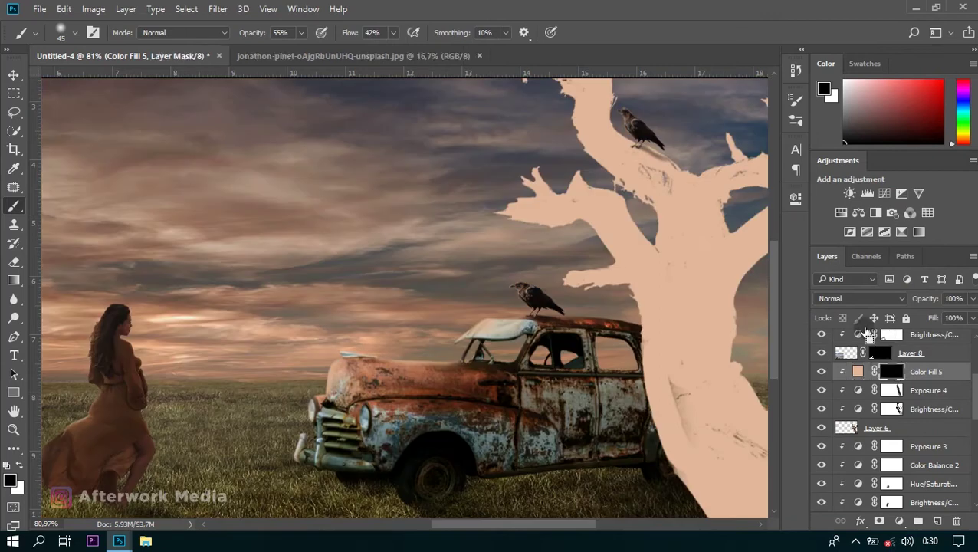
- Paint warm light on the upper-left branch and the trunk's left edge, trimming excess with black
{"action": "scroll", "coordinate": [668, 245], "scroll_direction": "up", "scroll_amount": 1}
{"action": "scroll", "coordinate": [668, 245], "scroll_direction": "up", "scroll_amount": 1}
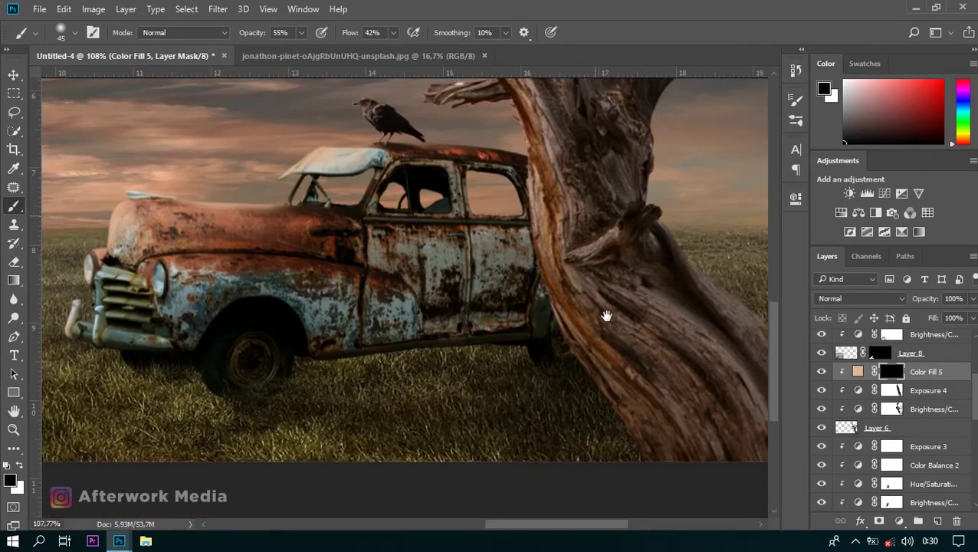
{"action": "scroll", "coordinate": [607, 316], "scroll_direction": "up", "scroll_amount": 2}
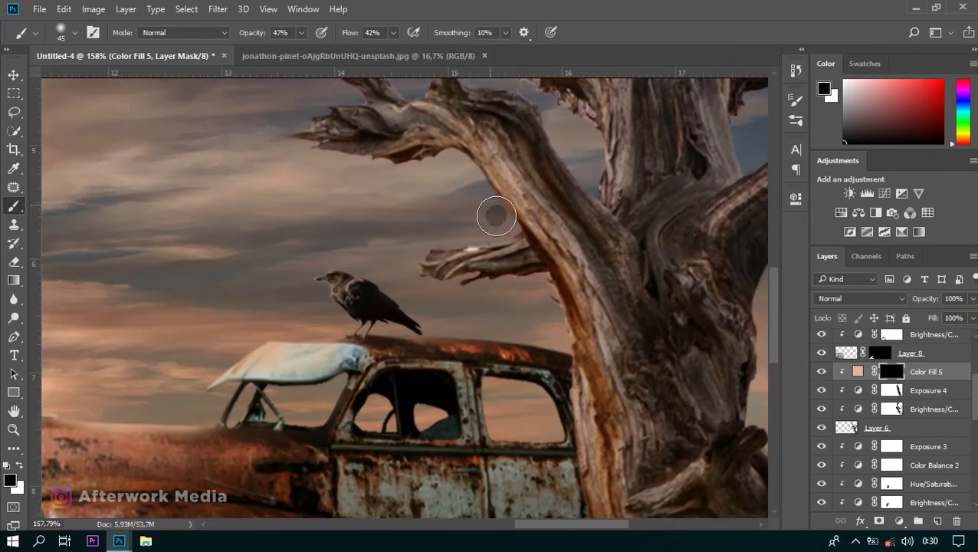
{"action": "key", "text": "x"}
{"action": "left_click_drag", "start_coordinate": [469, 201], "coordinate": [388, 148]}
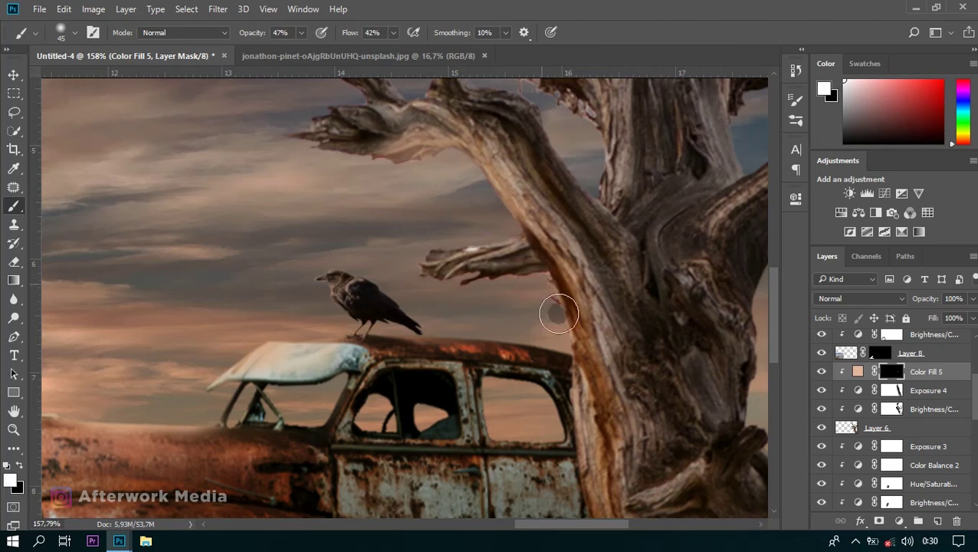
{"action": "left_click_drag", "start_coordinate": [555, 327], "coordinate": [507, 147]}
{"action": "left_click_drag", "start_coordinate": [526, 188], "coordinate": [564, 418]}
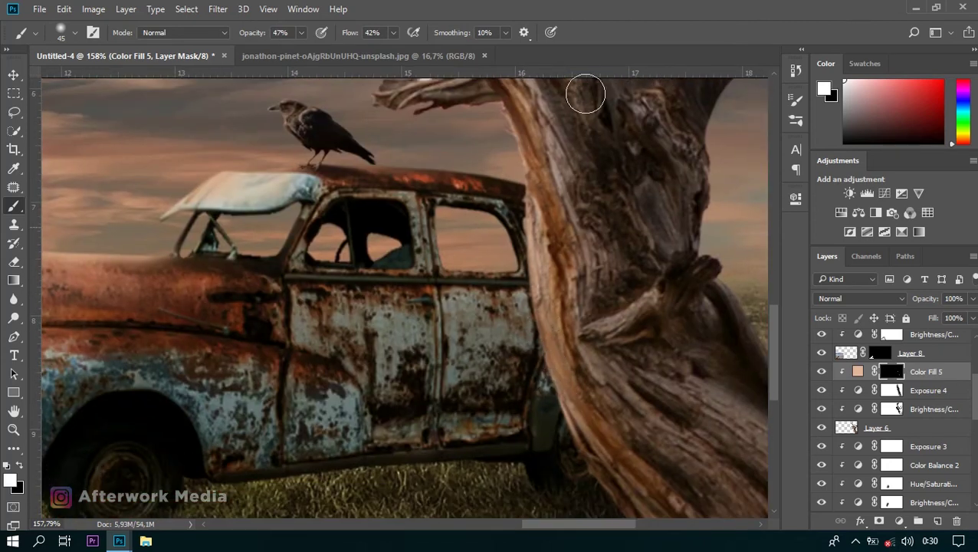
{"action": "key", "text": "x"}
{"action": "left_click_drag", "start_coordinate": [607, 454], "coordinate": [536, 192]}
- Work the glow along the upper branches, then fit the whole image on screen
{"action": "left_click_drag", "start_coordinate": [586, 373], "coordinate": [616, 526]}
{"action": "left_click_drag", "start_coordinate": [546, 294], "coordinate": [603, 394]}
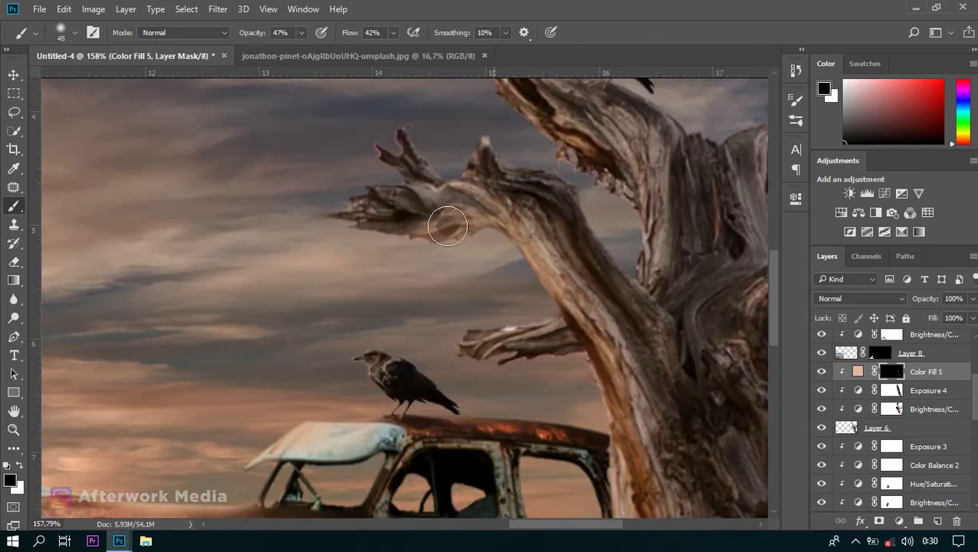
{"action": "scroll", "coordinate": [600, 361], "scroll_direction": "up", "scroll_amount": 3}
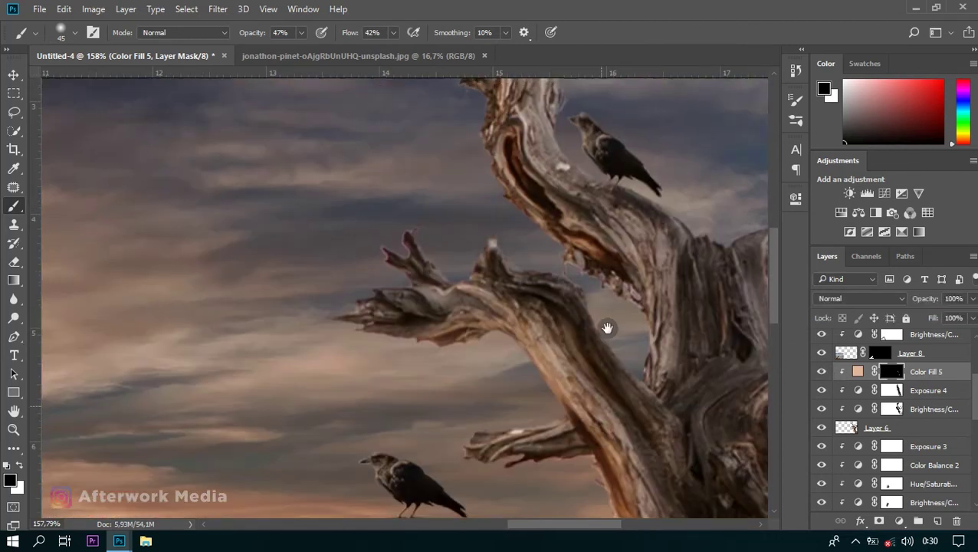
{"action": "scroll", "coordinate": [550, 351], "scroll_direction": "up", "scroll_amount": 3}
{"action": "key", "text": "x"}
{"action": "key", "text": "x"}
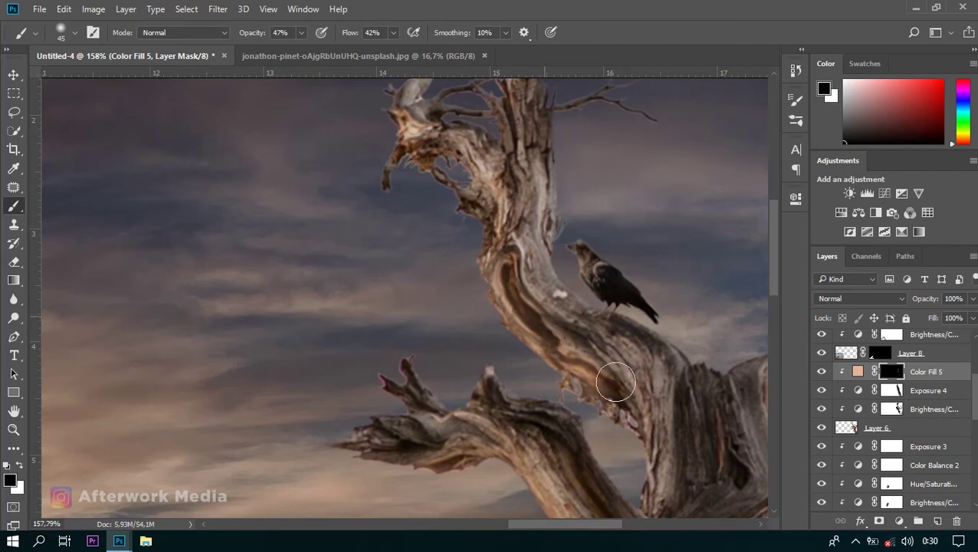
{"action": "left_click_drag", "start_coordinate": [488, 233], "coordinate": [530, 328]}
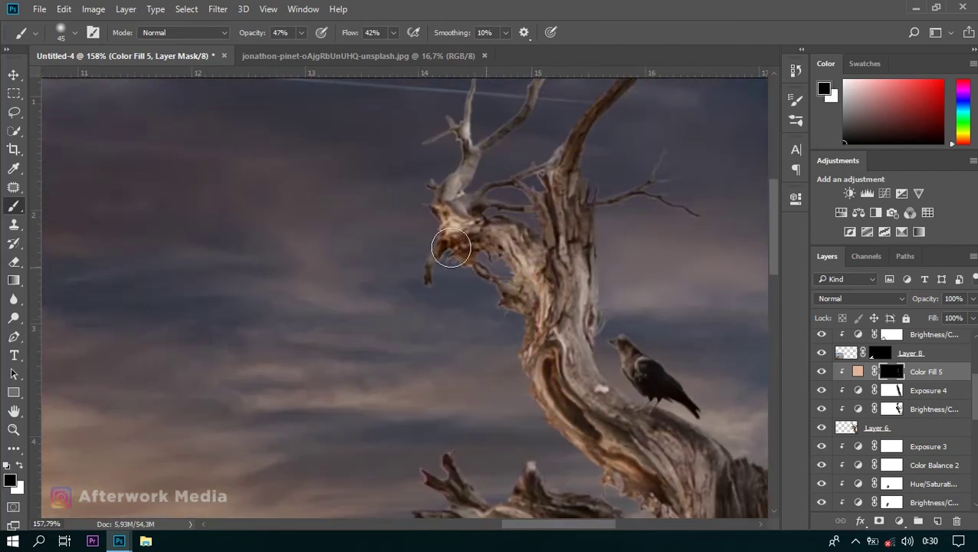
{"action": "key", "text": "ctrl+0"}
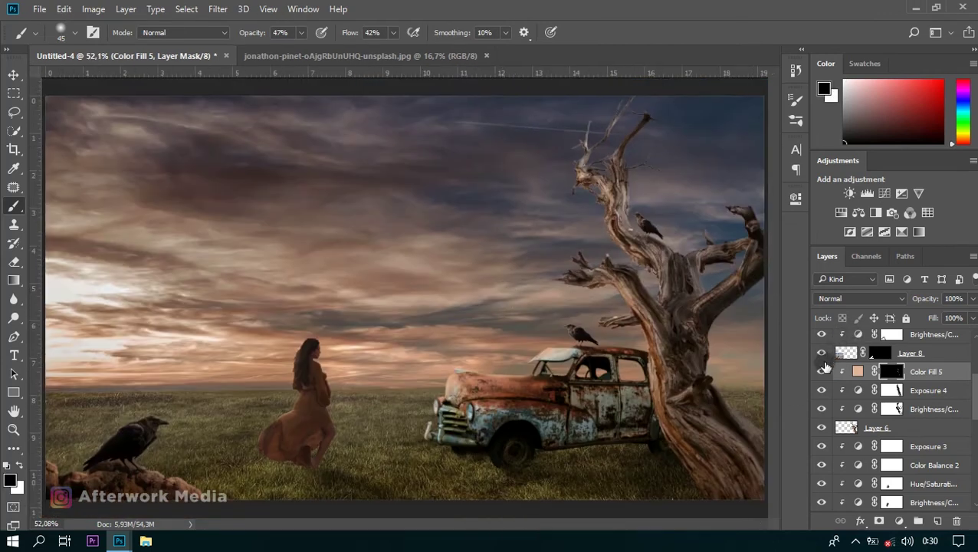
{"action": "scroll", "coordinate": [433, 349], "scroll_direction": "down", "scroll_amount": 3}
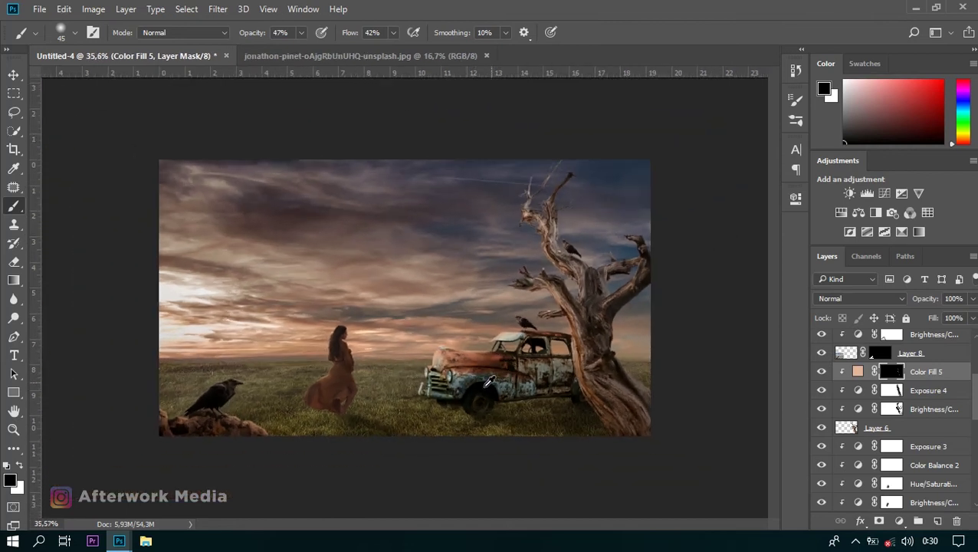
- Create Layer 11 in the car group and brush a soft stroke in sky-sampled peach
{"action": "scroll", "coordinate": [905, 460], "scroll_direction": "down", "scroll_amount": 1}
{"action": "left_click", "coordinate": [932, 500]}
{"action": "left_click", "coordinate": [937, 520]}
{"action": "left_click", "coordinate": [9, 480]}
{"action": "left_click", "coordinate": [292, 330]}
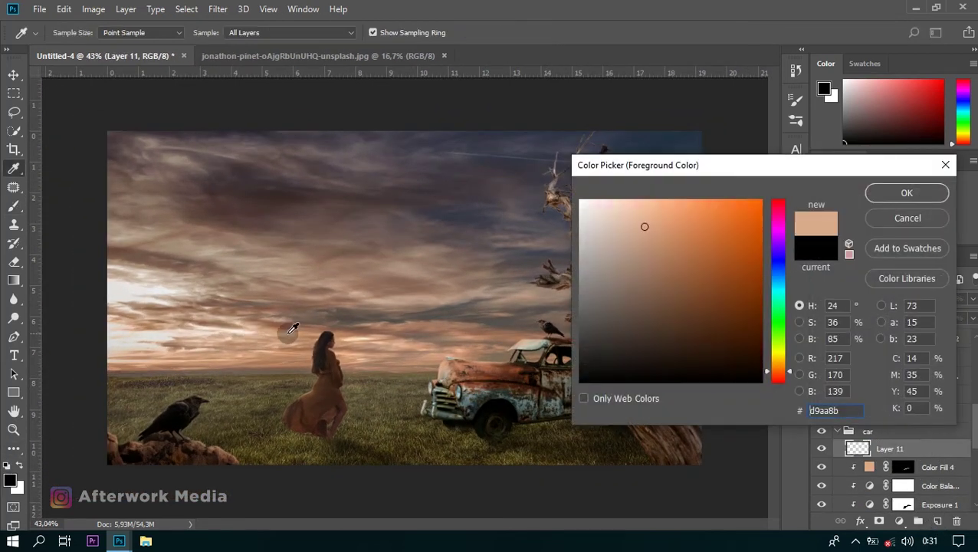
{"action": "left_click", "coordinate": [882, 194]}
{"action": "key", "text": "b"}
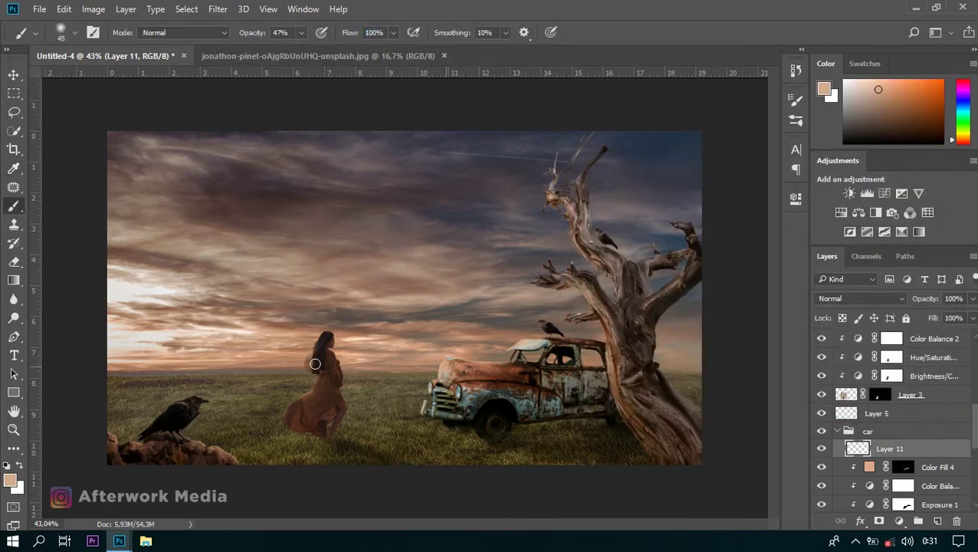
{"action": "scroll", "coordinate": [433, 368], "scroll_direction": "up", "scroll_amount": 3}
- Stretch the glow taller with Free Transform and move it over the car's front
{"action": "key", "text": "ctrl+t"}
{"action": "left_click_drag", "start_coordinate": [438, 335], "coordinate": [455, 274]}
{"action": "key", "text": "Return"}
{"action": "key", "text": "ctrl+minus"}
{"action": "key", "text": "ctrl+minus"}
{"action": "key", "text": "ctrl+minus"}
{"action": "key", "text": "ctrl+0"}
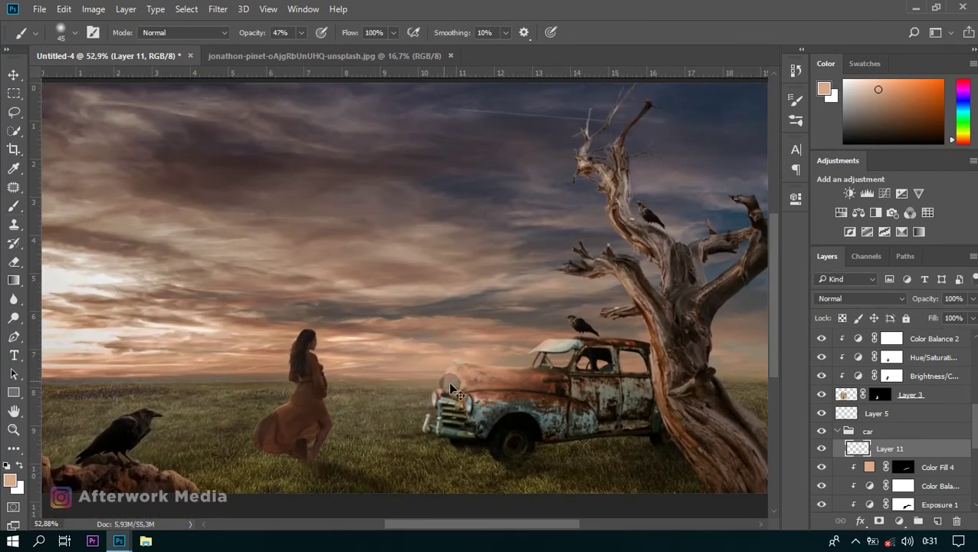
{"action": "key", "text": "v"}
{"action": "left_click_drag", "start_coordinate": [453, 390], "coordinate": [476, 352]}
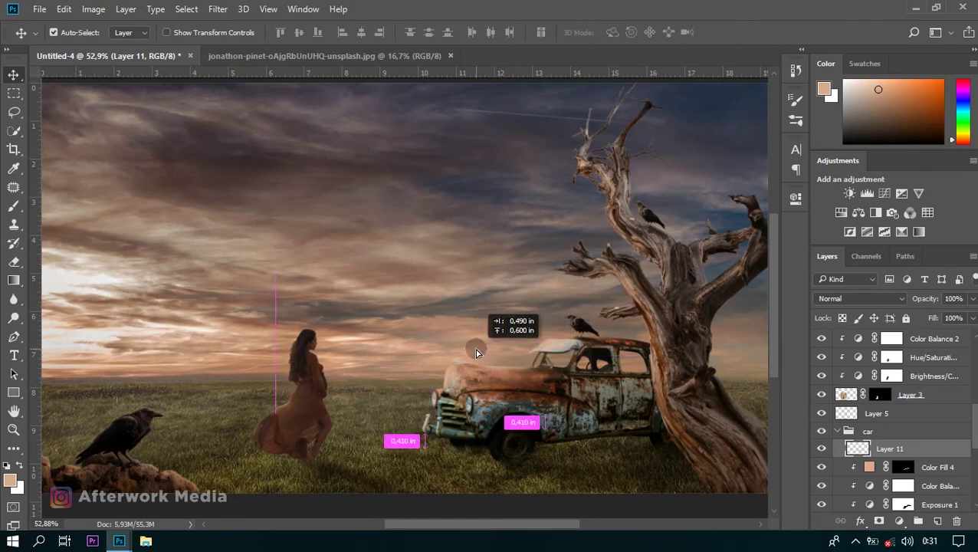
{"action": "left_click_drag", "start_coordinate": [476, 353], "coordinate": [458, 345]}
{"action": "scroll", "coordinate": [452, 405], "scroll_direction": "down", "scroll_amount": 2}
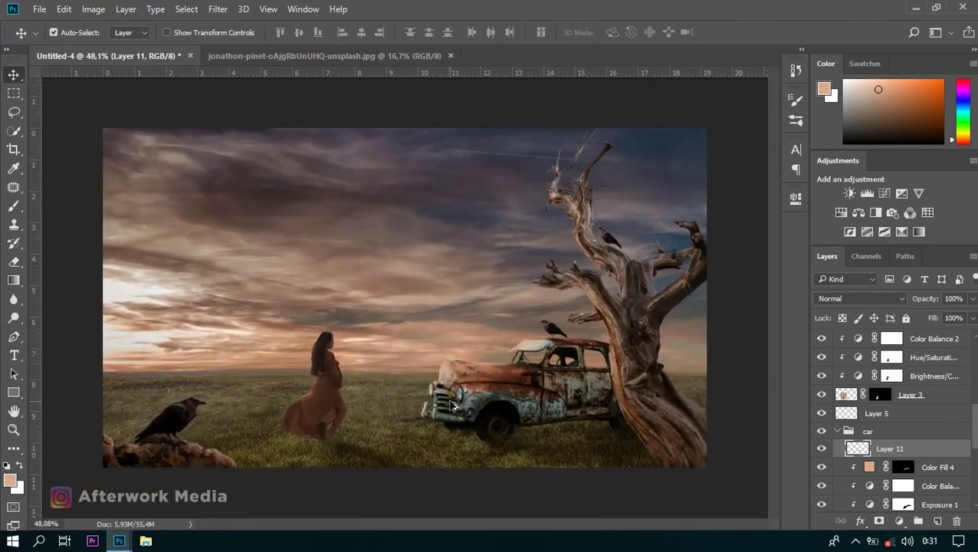
{"action": "scroll", "coordinate": [452, 405], "scroll_direction": "up", "scroll_amount": 2}
- Drag the bonsai tree into the composite, close its document, and shrink it toward the left horizon
{"action": "scroll", "coordinate": [453, 404], "scroll_direction": "down", "scroll_amount": 3}
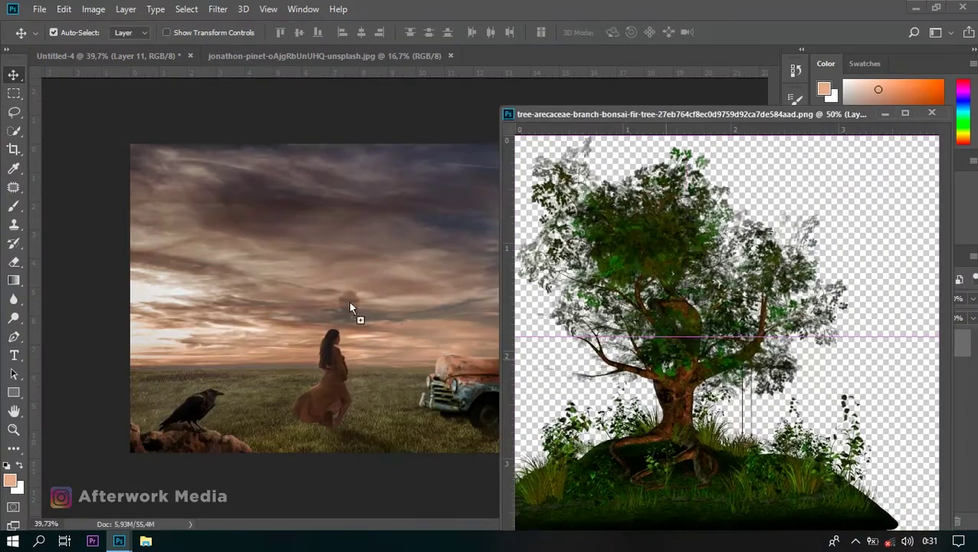
{"action": "left_click_drag", "start_coordinate": [690, 269], "coordinate": [354, 317]}
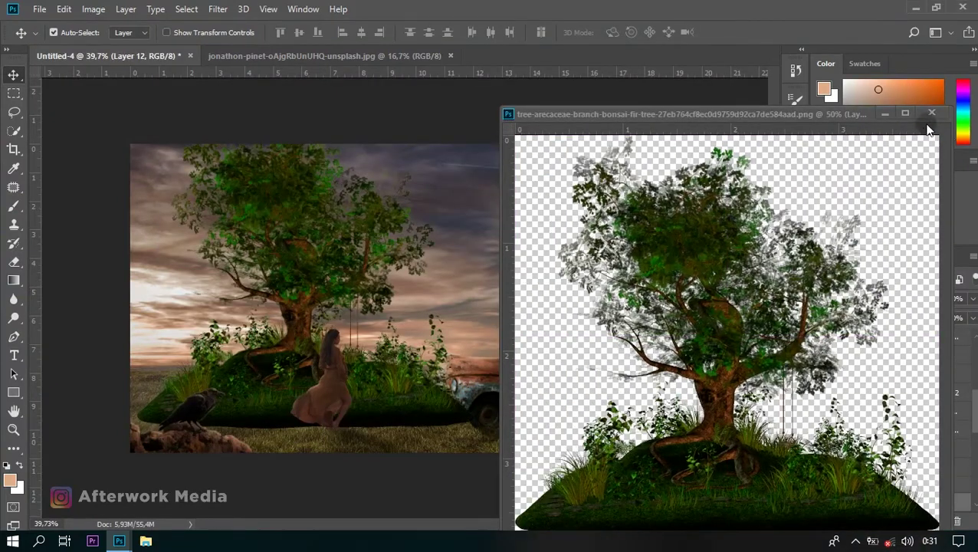
{"action": "left_click", "coordinate": [932, 114]}
{"action": "scroll", "coordinate": [899, 371], "scroll_direction": "down", "scroll_amount": 5}
{"action": "left_click_drag", "start_coordinate": [518, 421], "coordinate": [487, 420]}
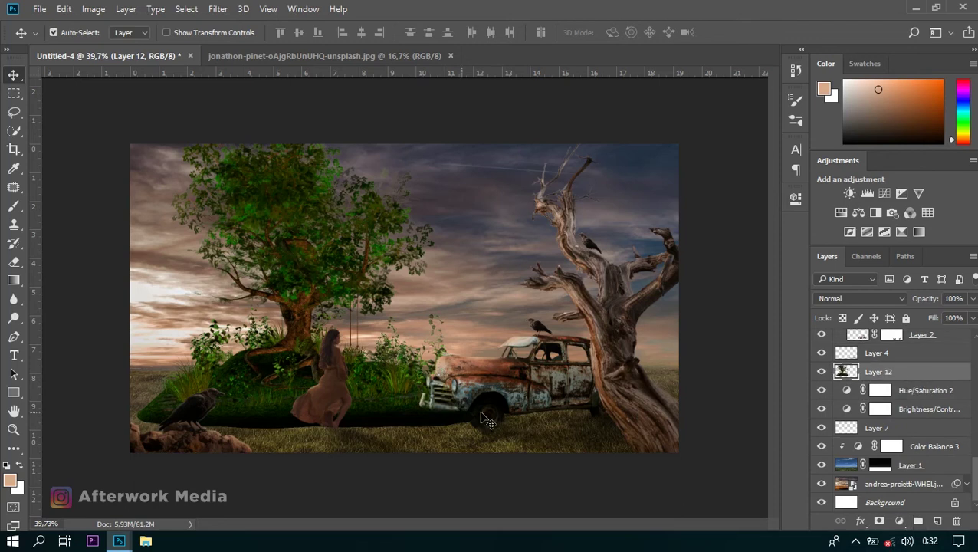
{"action": "key", "text": "ctrl+t"}
{"action": "left_click_drag", "start_coordinate": [428, 190], "coordinate": [394, 269]}
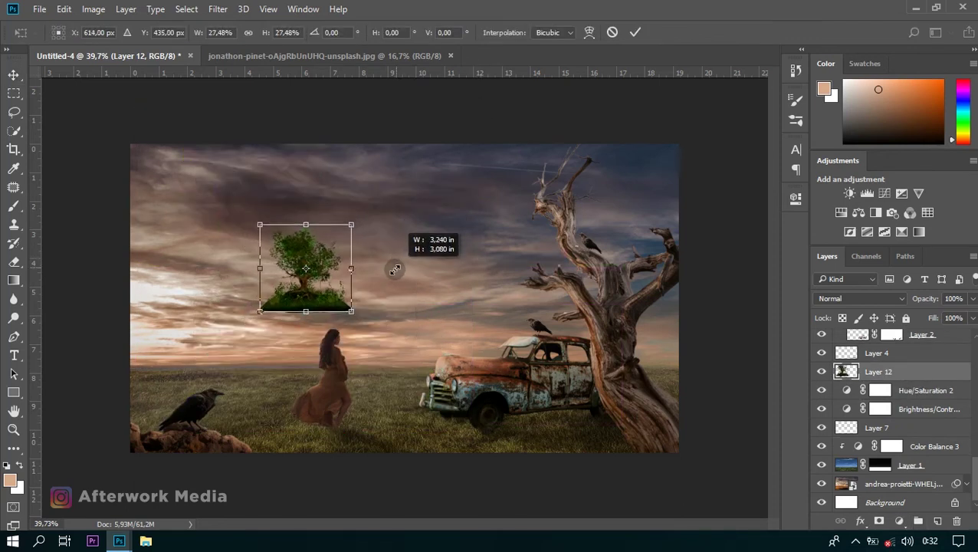
{"action": "left_click_drag", "start_coordinate": [334, 266], "coordinate": [222, 345]}
{"action": "left_click_drag", "start_coordinate": [240, 308], "coordinate": [234, 323]}
{"action": "key", "text": "Return"}
- Shrink the tree slightly more and settle it onto the left horizon line
{"action": "scroll", "coordinate": [278, 342], "scroll_direction": "up", "scroll_amount": 3}
{"action": "left_click_drag", "start_coordinate": [148, 371], "coordinate": [148, 372]}
{"action": "key", "text": "ctrl+t"}
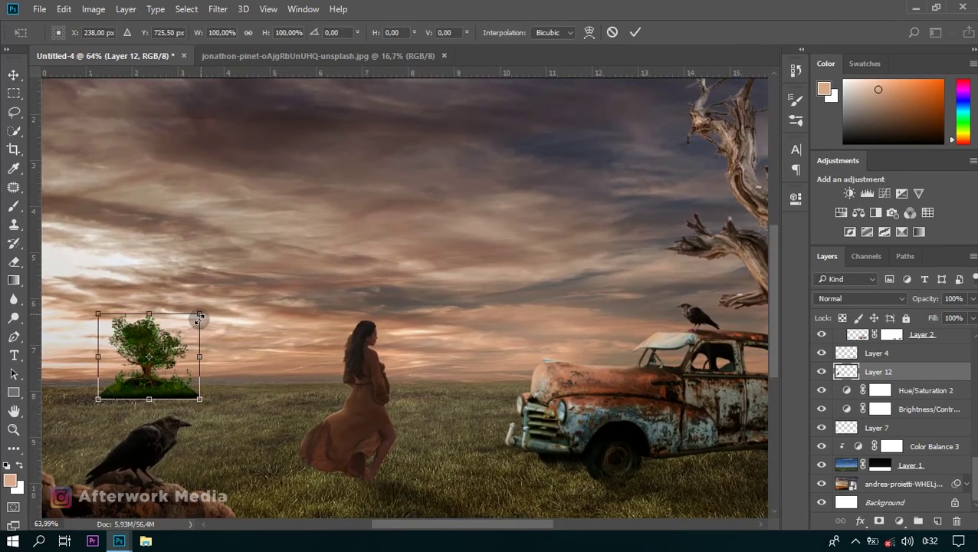
{"action": "left_click_drag", "start_coordinate": [192, 313], "coordinate": [196, 323]}
{"action": "key", "text": "Return"}
{"action": "left_click_drag", "start_coordinate": [148, 355], "coordinate": [148, 365]}
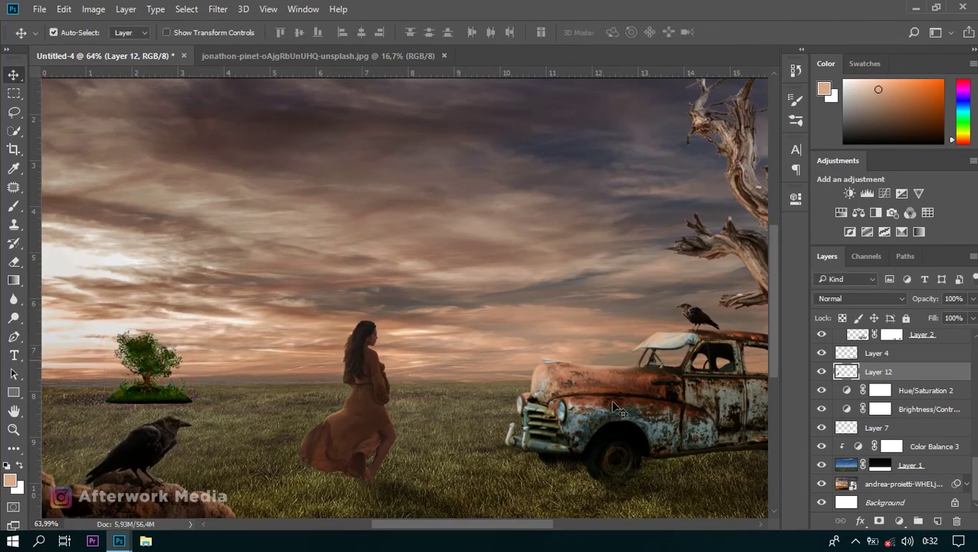
- Mask the tree layer and brush its grassy base away into the field
{"action": "left_click", "coordinate": [880, 521]}
{"action": "left_click", "coordinate": [15, 207]}
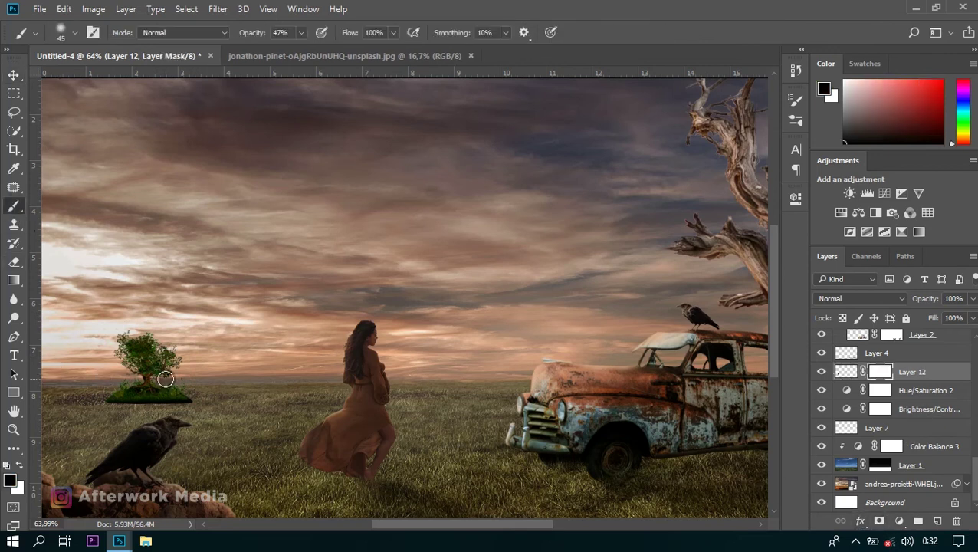
{"action": "left_click", "coordinate": [189, 396]}
{"action": "key", "text": "bracketleft"}
{"action": "left_click_drag", "start_coordinate": [212, 414], "coordinate": [109, 411]}
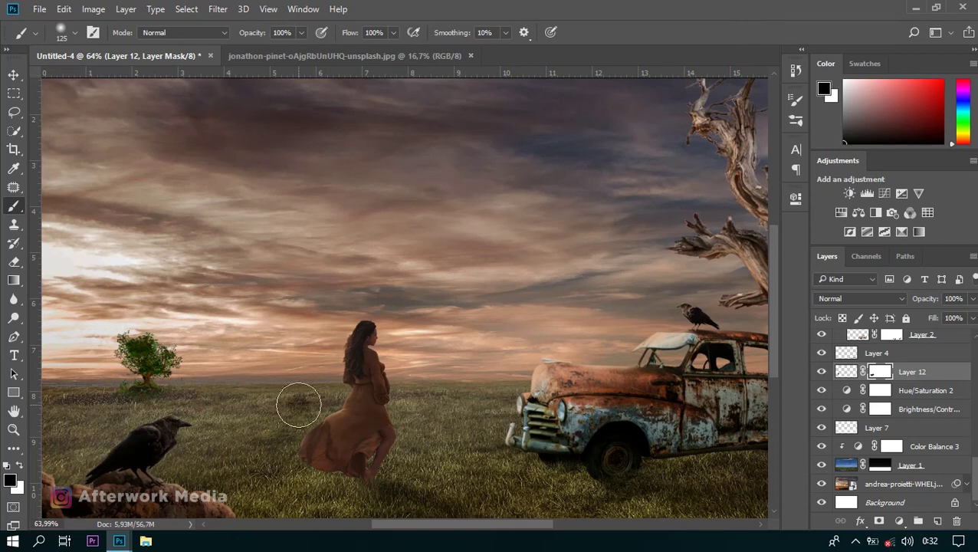
{"action": "left_click", "coordinate": [92, 8]}
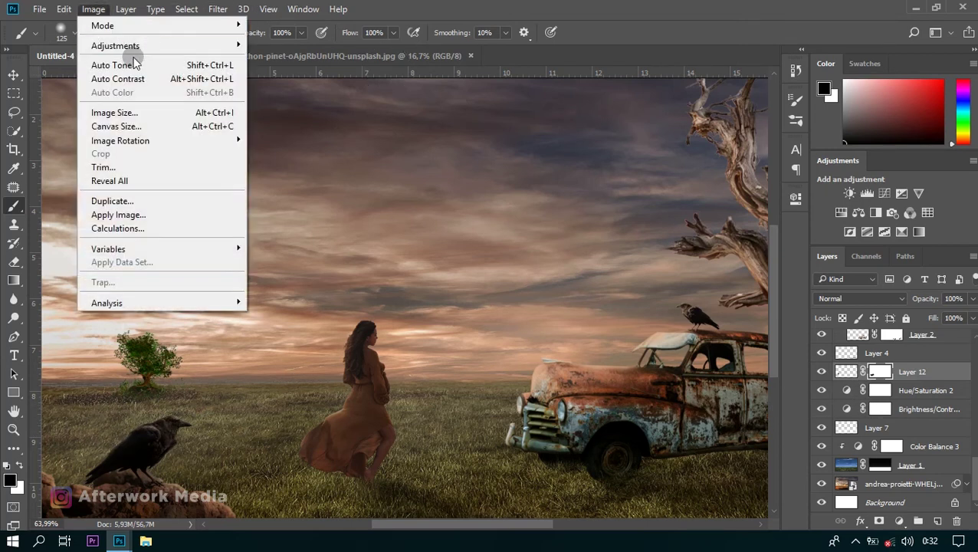
{"action": "key", "text": "Escape"}
{"action": "key", "text": "Escape"}
{"action": "right_click", "coordinate": [882, 374]}
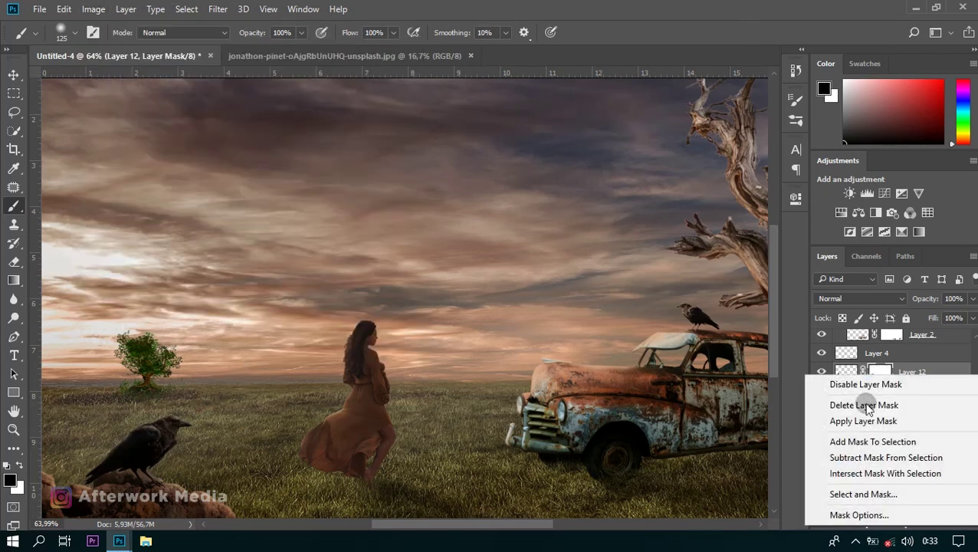
{"action": "left_click", "coordinate": [871, 404]}
{"action": "left_click", "coordinate": [93, 9]}
{"action": "mouse_move", "coordinate": [115, 46]}
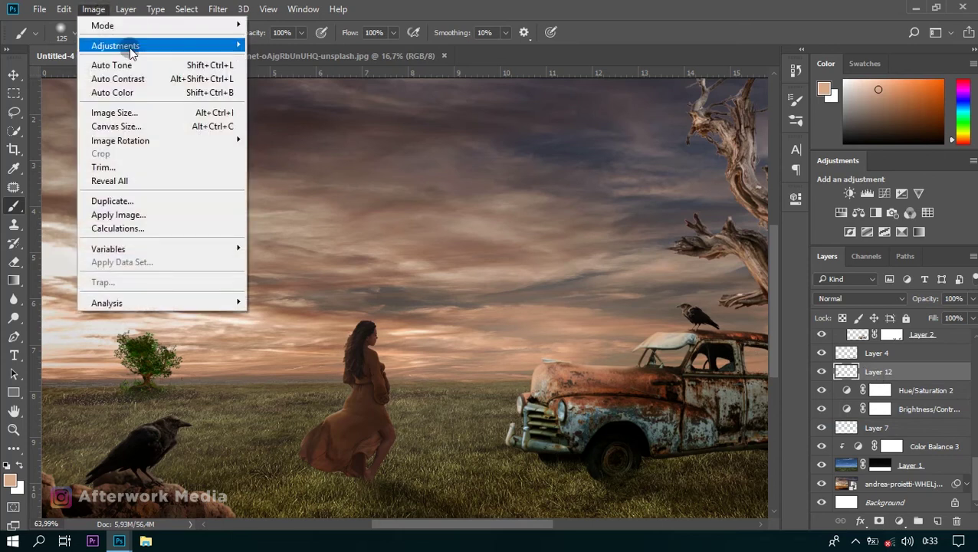
{"action": "left_click", "coordinate": [283, 120]}
{"action": "left_click_drag", "start_coordinate": [755, 285], "coordinate": [713, 284]}
{"action": "left_click_drag", "start_coordinate": [752, 249], "coordinate": [691, 251]}
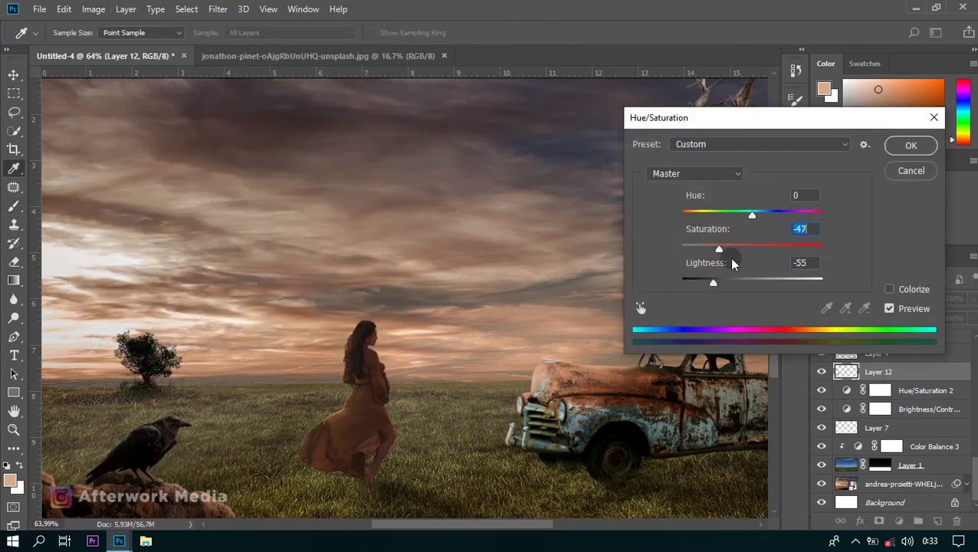
{"action": "left_click", "coordinate": [897, 152]}
{"action": "key", "text": "b"}
{"action": "scroll", "coordinate": [385, 331], "scroll_direction": "down", "scroll_amount": 2}
{"action": "type", "text": "85"}
{"action": "key", "text": "Return"}
{"action": "left_click", "coordinate": [880, 521]}
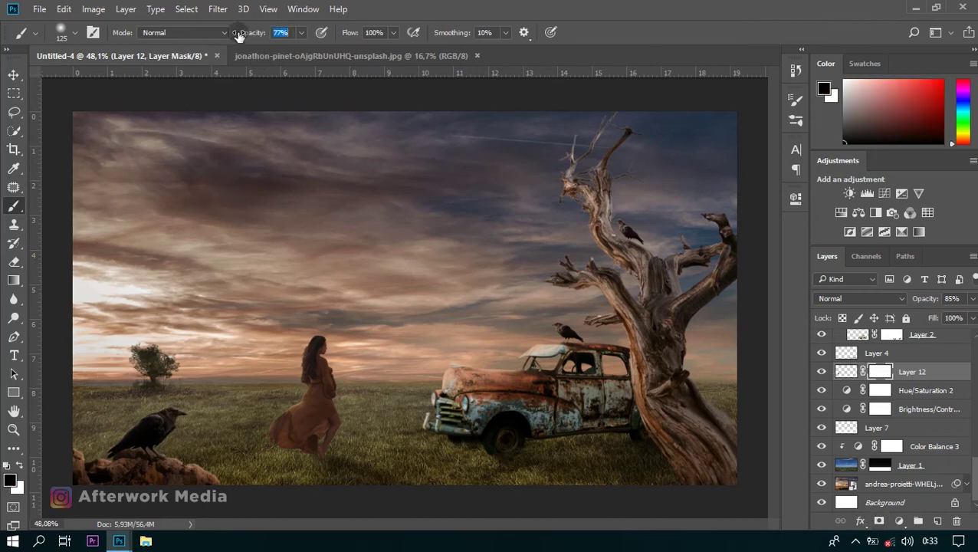
{"action": "key", "text": "bracketright"}
{"action": "key", "text": "bracketright"}
{"action": "key", "text": "bracketright"}
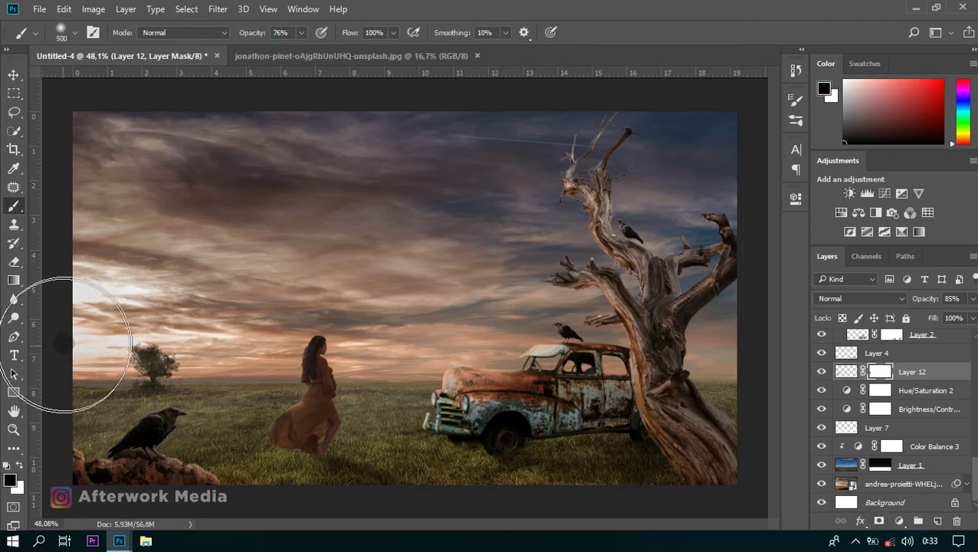
{"action": "scroll", "coordinate": [298, 383], "scroll_direction": "down", "scroll_amount": 2}
{"action": "scroll", "coordinate": [226, 408], "scroll_direction": "up", "scroll_amount": 2}
{"action": "scroll", "coordinate": [225, 408], "scroll_direction": "up", "scroll_amount": 1}
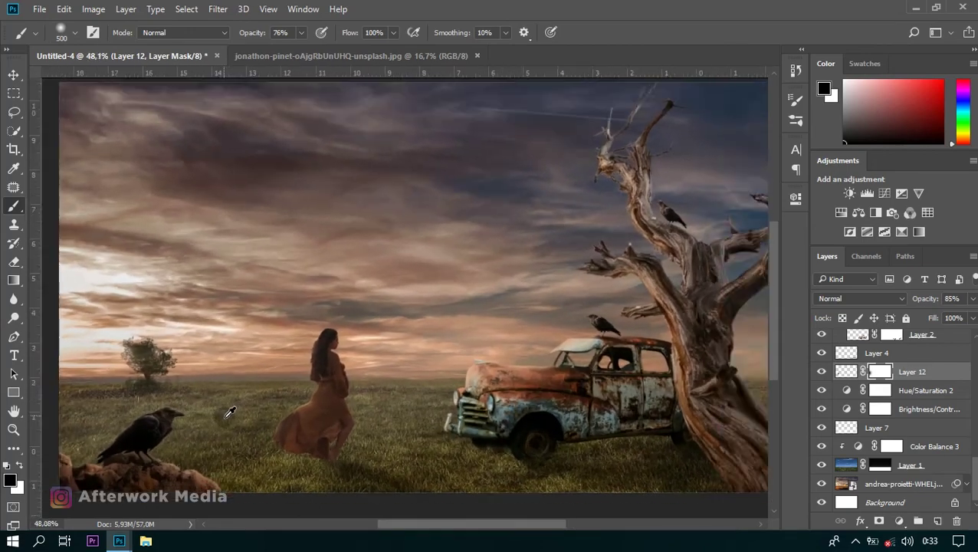
{"action": "scroll", "coordinate": [223, 411], "scroll_direction": "down", "scroll_amount": 1}
{"action": "scroll", "coordinate": [224, 410], "scroll_direction": "down", "scroll_amount": 2}
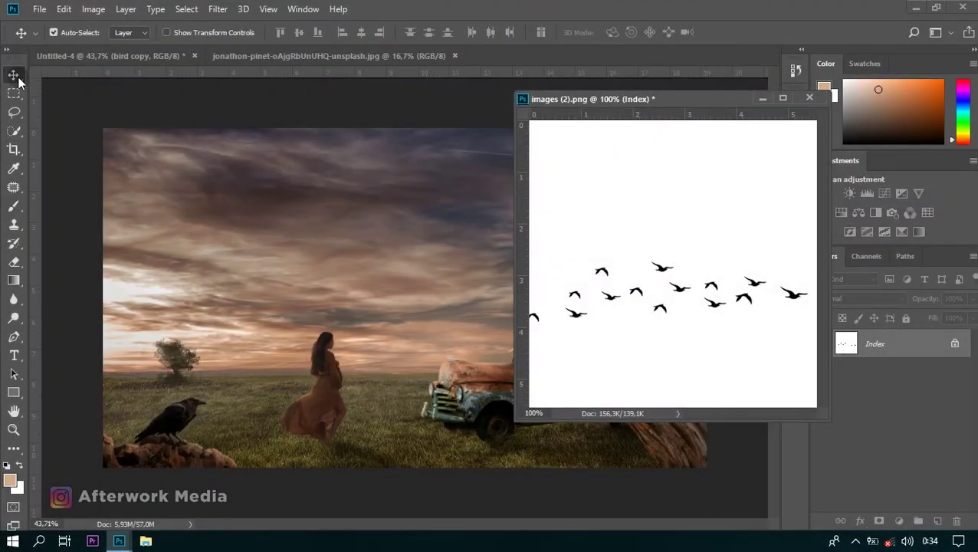
- Move the bird flock from images (2).png into the composite, unsaved, placed in the upper-left sky
{"action": "left_click", "coordinate": [53, 33]}
{"action": "mouse_move", "coordinate": [673, 286]}
{"action": "left_mouse_down"}
{"action": "mouse_move", "coordinate": [639, 276]}
{"action": "mouse_move", "coordinate": [797, 108]}
{"action": "left_mouse_up"}
{"action": "left_click", "coordinate": [809, 98]}
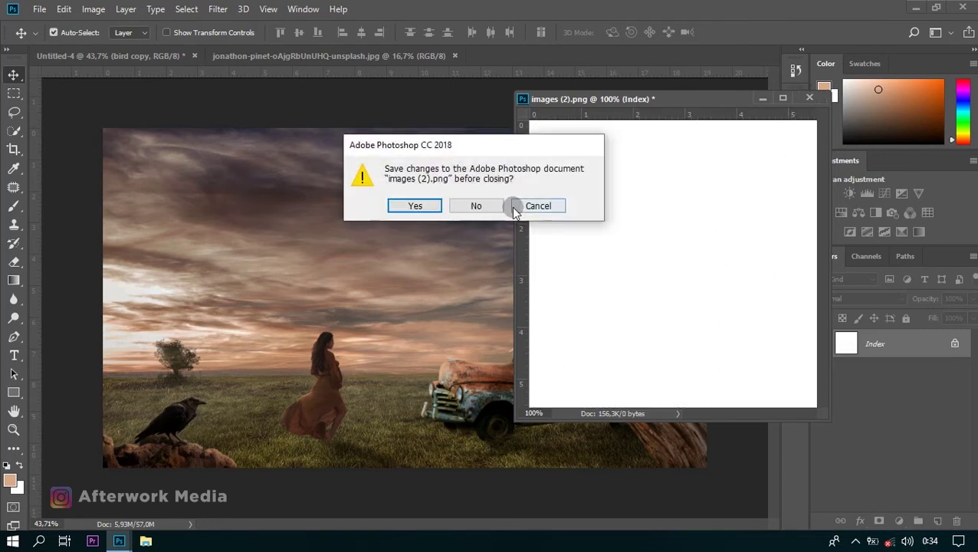
{"action": "left_click", "coordinate": [464, 206]}
{"action": "left_click_drag", "start_coordinate": [308, 225], "coordinate": [170, 198]}
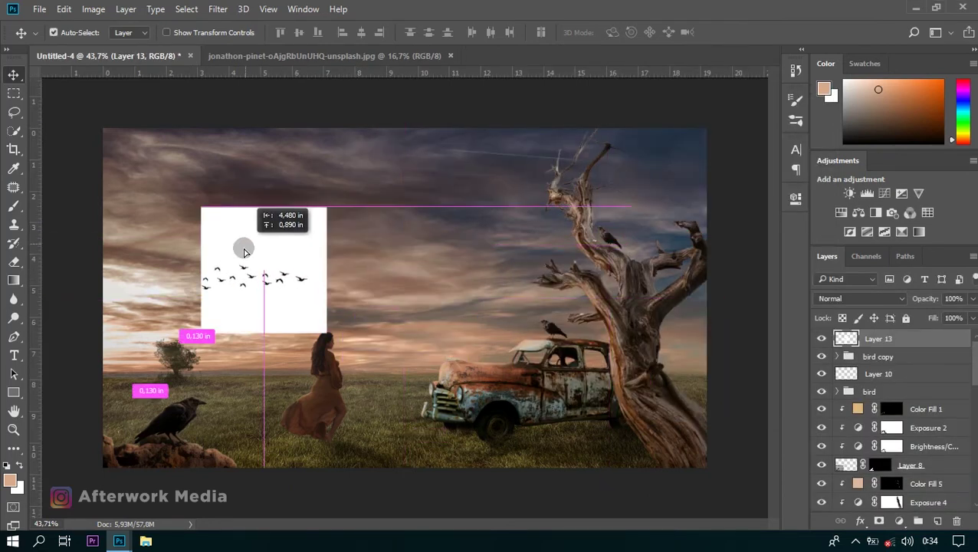
- Rotate the bird flock slightly and set its blend mode to Multiply
{"action": "key", "text": "ctrl+t"}
{"action": "mouse_move", "coordinate": [368, 322]}
{"action": "left_mouse_down"}
{"action": "mouse_move", "coordinate": [373, 308]}
{"action": "mouse_move", "coordinate": [258, 289]}
{"action": "mouse_move", "coordinate": [314, 310]}
{"action": "left_mouse_up"}
{"action": "right_click", "coordinate": [239, 251]}
{"action": "key", "text": "Escape"}
{"action": "key", "text": "Return"}
{"action": "left_click", "coordinate": [894, 298]}
{"action": "left_click", "coordinate": [836, 50]}
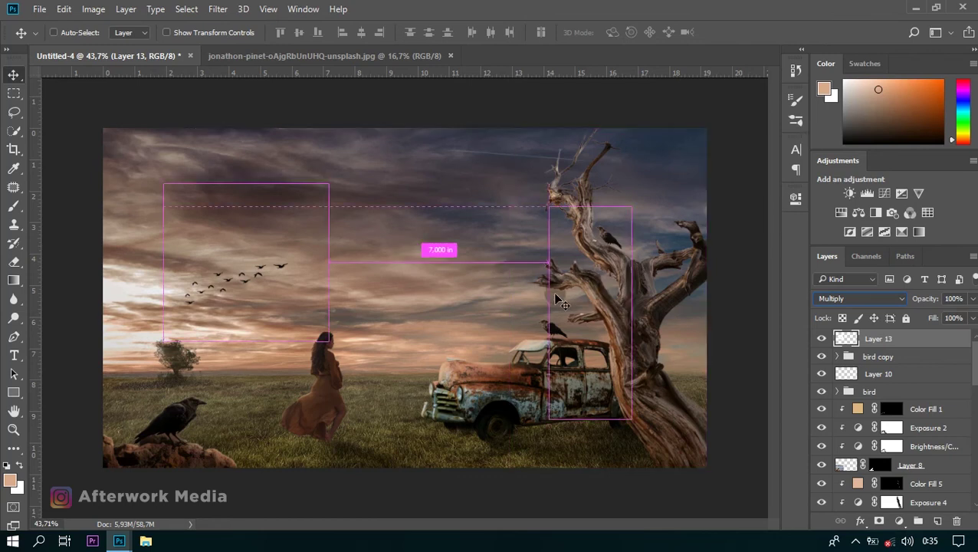
- Tilt the birds a few more degrees and add a layer mask
{"action": "key", "text": "ctrl+t"}
{"action": "right_click", "coordinate": [302, 272]}
{"action": "left_click", "coordinate": [340, 355]}
{"action": "left_click_drag", "start_coordinate": [329, 186], "coordinate": [328, 180]}
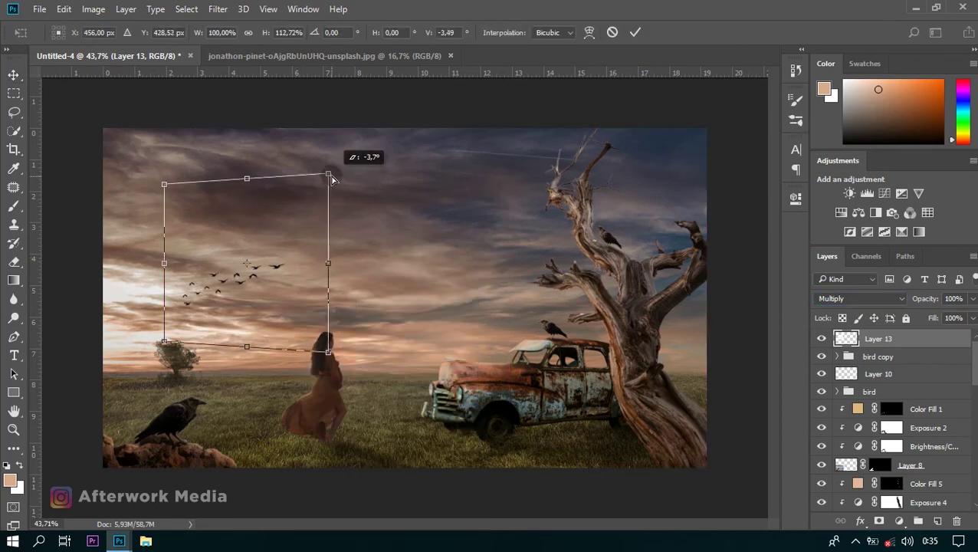
{"action": "key", "text": "Return"}
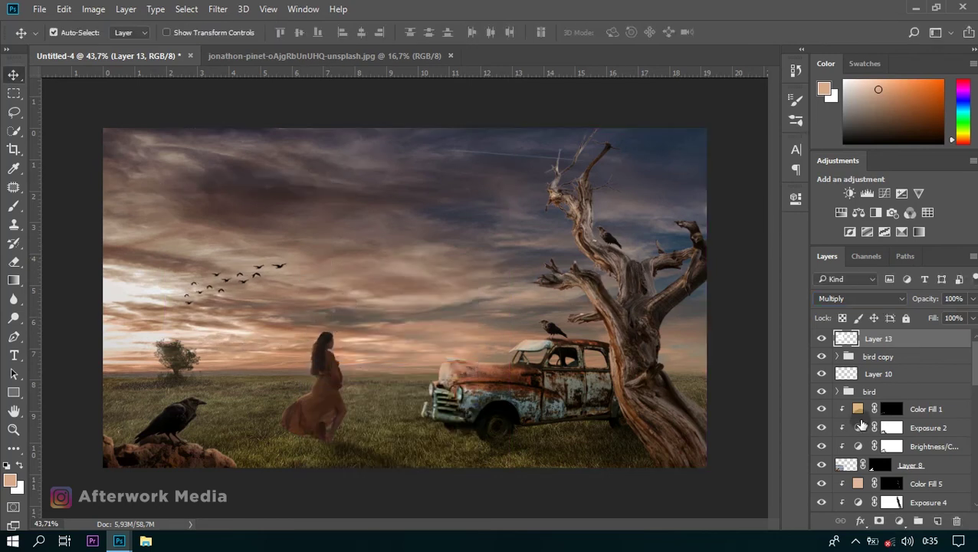
{"action": "left_click", "coordinate": [880, 521]}
- Paint out some left-side birds on the mask at low brush opacity and set layer opacity to 48%
{"action": "key", "text": "b"}
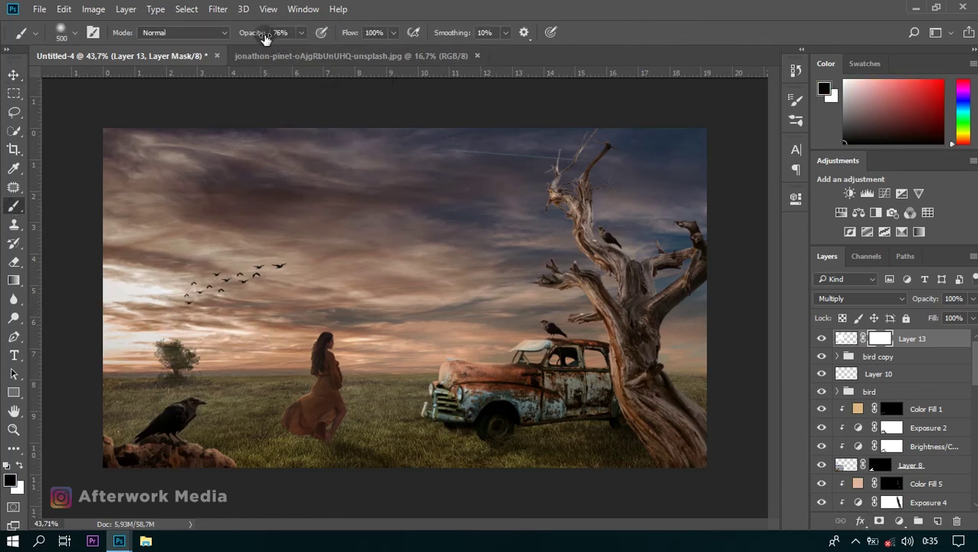
{"action": "left_click_drag", "start_coordinate": [164, 284], "coordinate": [165, 295]}
{"action": "left_click_drag", "start_coordinate": [266, 32], "coordinate": [253, 48]}
{"action": "key", "text": "3"}
{"action": "key", "text": "6"}
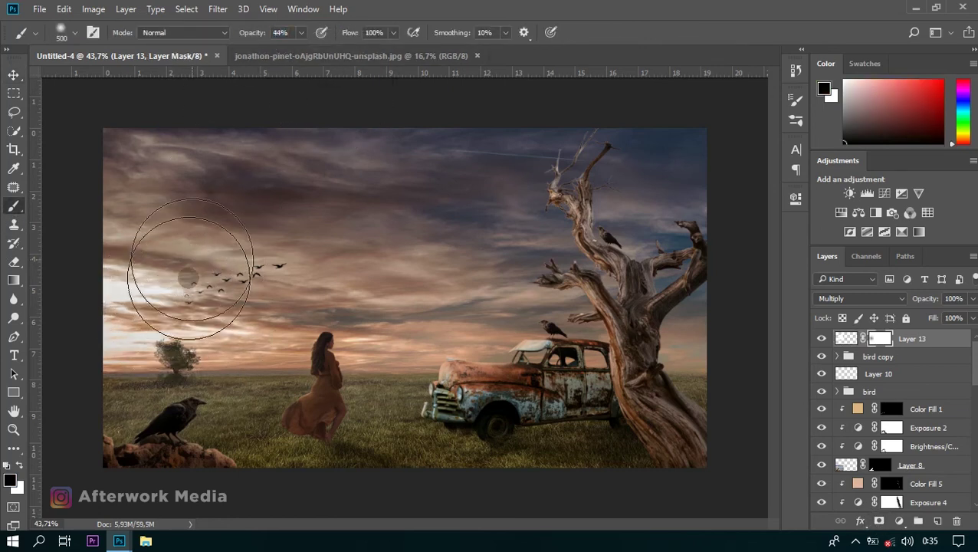
{"action": "left_click_drag", "start_coordinate": [925, 298], "coordinate": [878, 298]}
- Check layer visibility and select Layer 12's pixels rather than its mask
{"action": "left_click", "coordinate": [10, 75]}
{"action": "scroll", "coordinate": [409, 315], "scroll_direction": "down", "scroll_amount": 2}
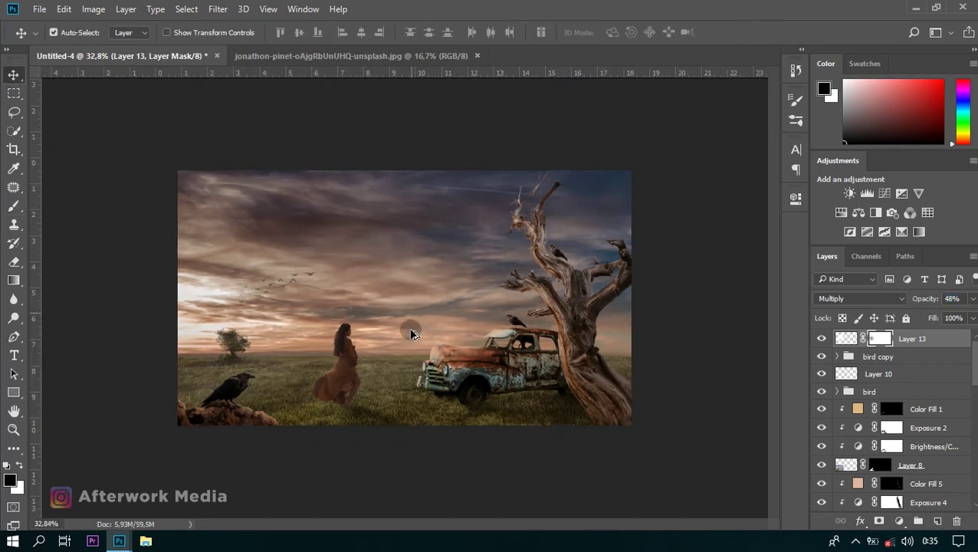
{"action": "scroll", "coordinate": [291, 421], "scroll_direction": "up", "scroll_amount": 4}
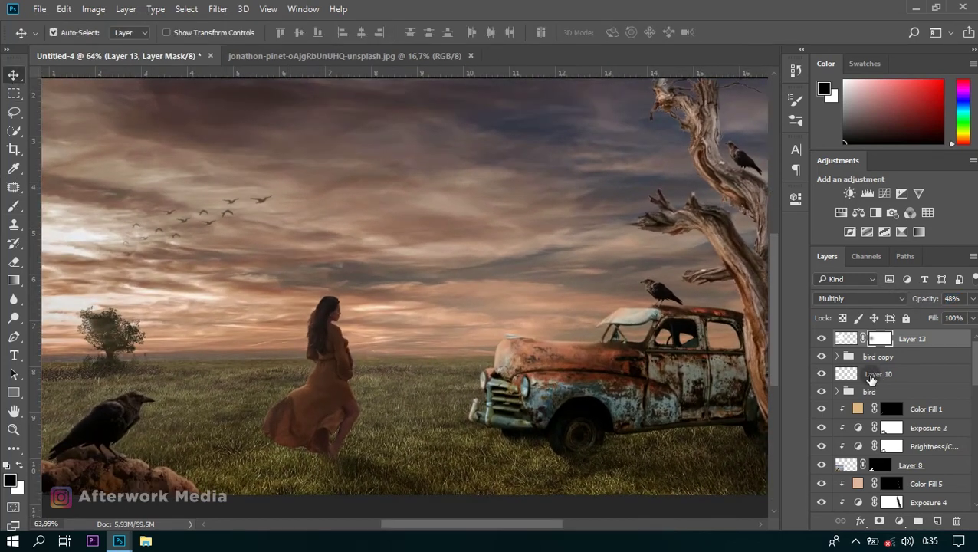
{"action": "scroll", "coordinate": [871, 379], "scroll_direction": "down", "scroll_amount": 3}
{"action": "scroll", "coordinate": [871, 379], "scroll_direction": "down", "scroll_amount": 3}
{"action": "scroll", "coordinate": [844, 376], "scroll_direction": "down", "scroll_amount": 3}
{"action": "scroll", "coordinate": [825, 375], "scroll_direction": "down", "scroll_amount": 2}
{"action": "left_click", "coordinate": [822, 372]}
{"action": "left_click", "coordinate": [822, 372]}
{"action": "left_click", "coordinate": [822, 465]}
{"action": "left_click", "coordinate": [888, 411]}
{"action": "left_click", "coordinate": [846, 408]}
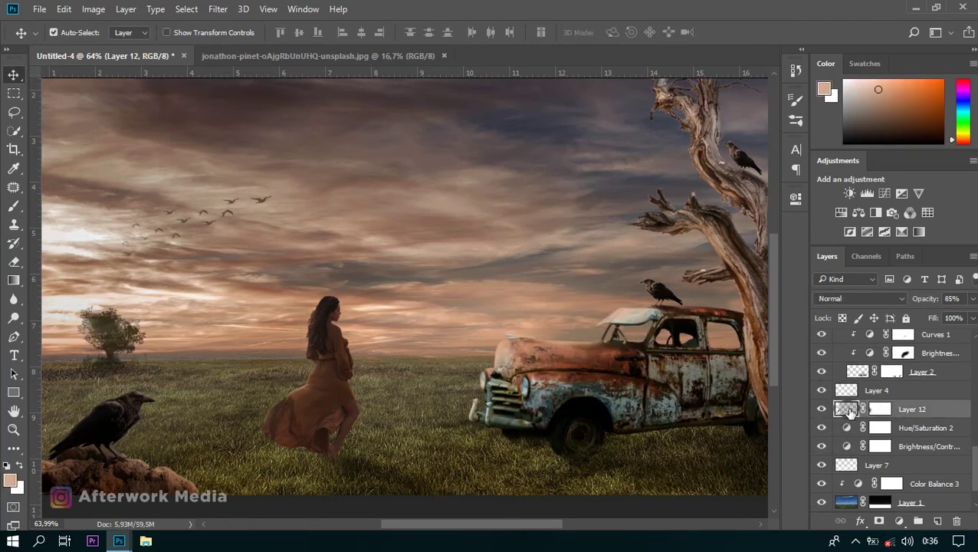
- Desaturate the car on Layer 12 with Hue/Saturation at Saturation -59
{"action": "left_click", "coordinate": [93, 9]}
{"action": "left_click", "coordinate": [290, 120]}
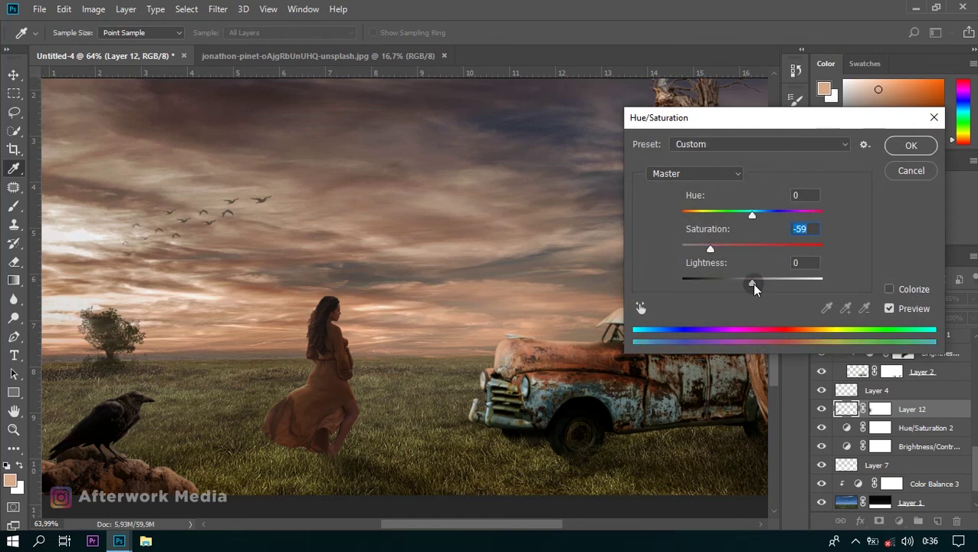
{"action": "key", "text": "Return"}
{"action": "scroll", "coordinate": [383, 299], "scroll_direction": "down", "scroll_amount": 2}
{"action": "scroll", "coordinate": [149, 386], "scroll_direction": "down", "scroll_amount": 2}
{"action": "scroll", "coordinate": [161, 399], "scroll_direction": "up", "scroll_amount": 4}
{"action": "scroll", "coordinate": [161, 399], "scroll_direction": "up", "scroll_amount": 1}
- Add a new Layer 14 above Hue/Saturation 2 and paint on it with a black brush
{"action": "left_click", "coordinate": [890, 428]}
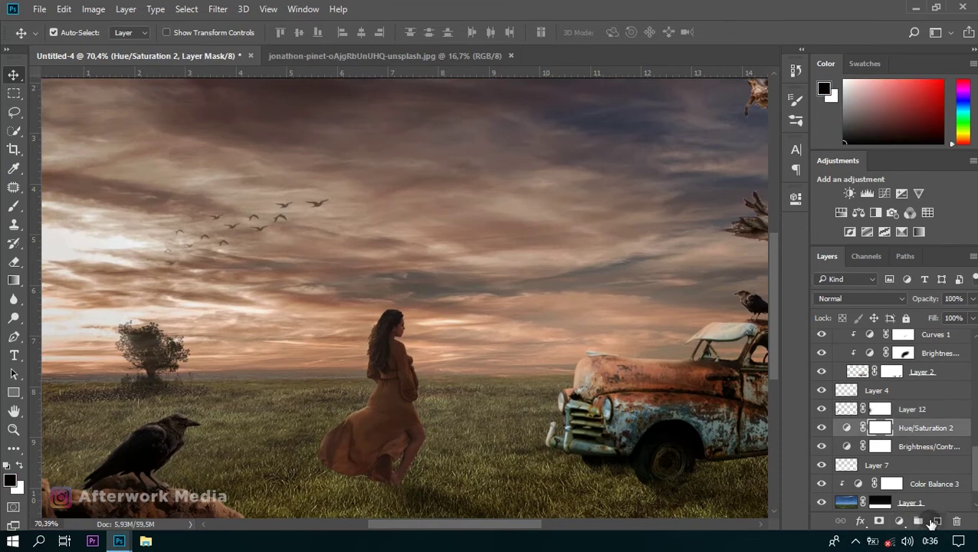
{"action": "left_click", "coordinate": [937, 520]}
{"action": "key", "text": "d"}
{"action": "key", "text": "b"}
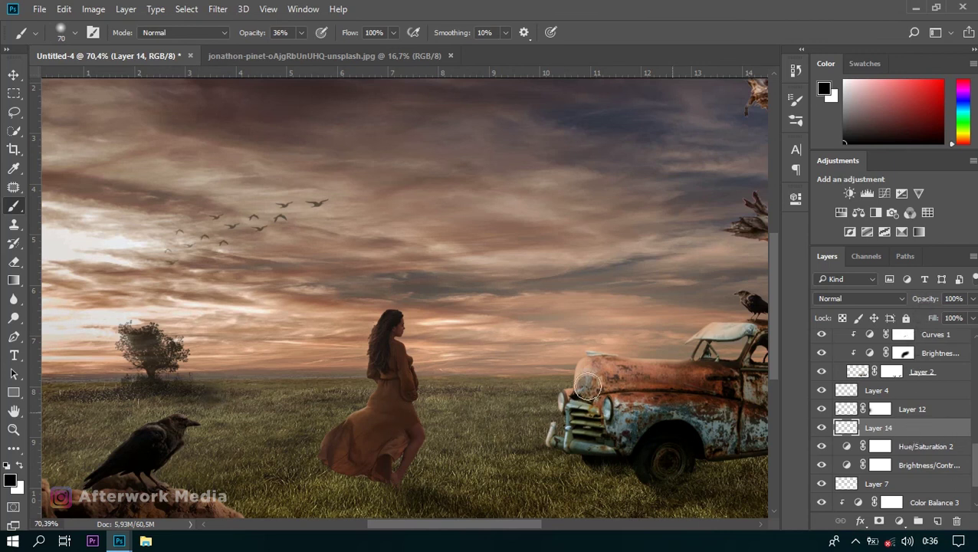
- Set the eraser to size 300 at 69% opacity, then select bird Layer 13
{"action": "key", "text": "e"}
{"action": "right_click", "coordinate": [281, 303]}
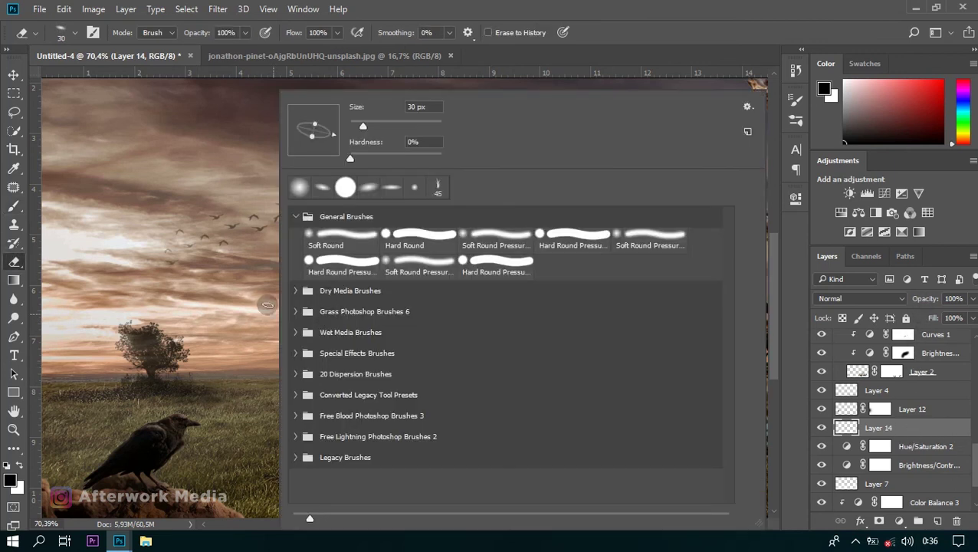
{"action": "key", "text": "Return"}
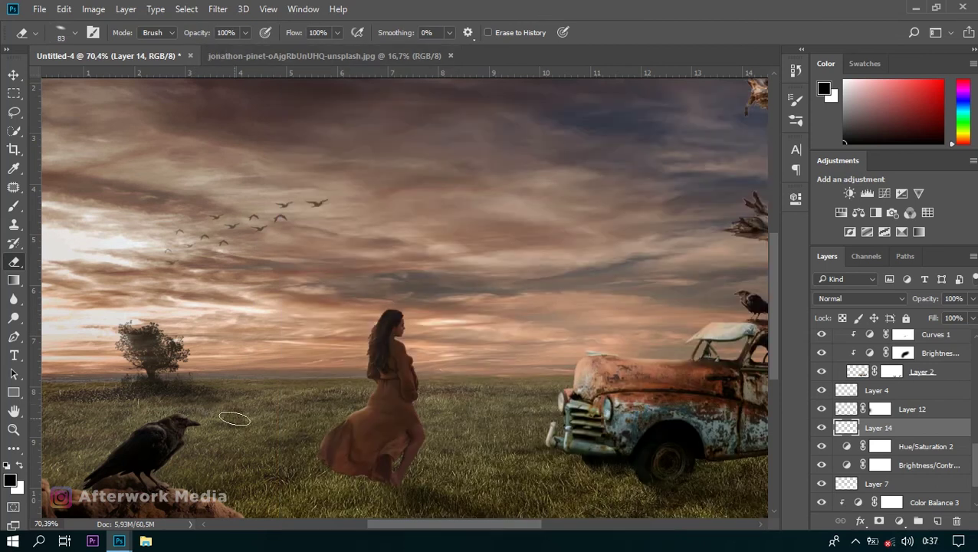
{"action": "key", "text": "bracketright"}
{"action": "key", "text": "bracketright"}
{"action": "key", "text": "bracketright"}
{"action": "key", "text": "6"}
{"action": "key", "text": "9"}
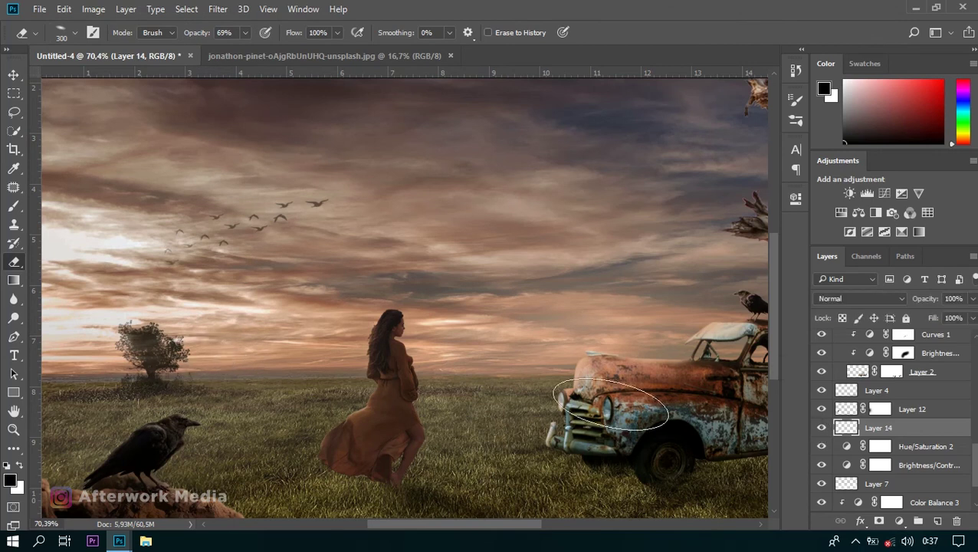
{"action": "scroll", "coordinate": [461, 383], "scroll_direction": "down", "scroll_amount": 3}
{"action": "scroll", "coordinate": [317, 389], "scroll_direction": "down", "scroll_amount": 2}
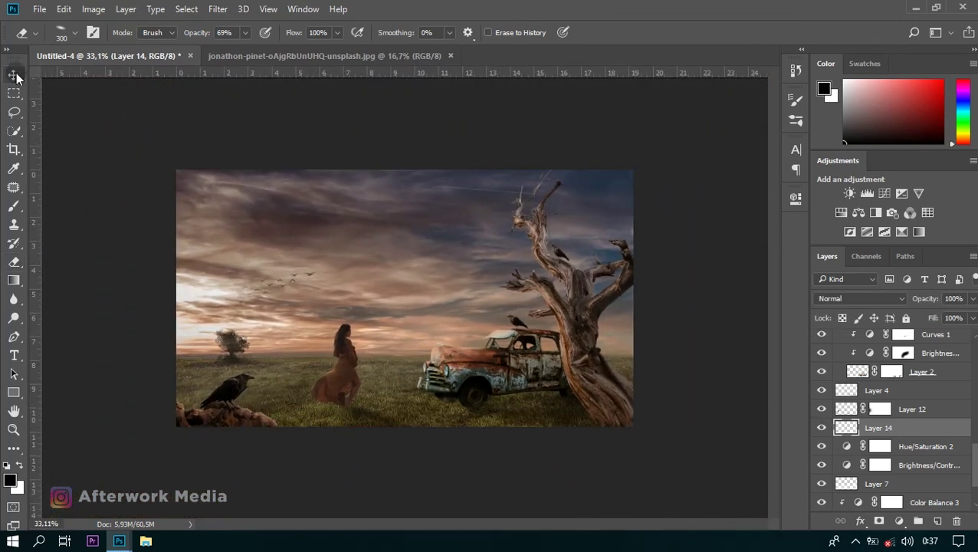
{"action": "left_click", "coordinate": [14, 75]}
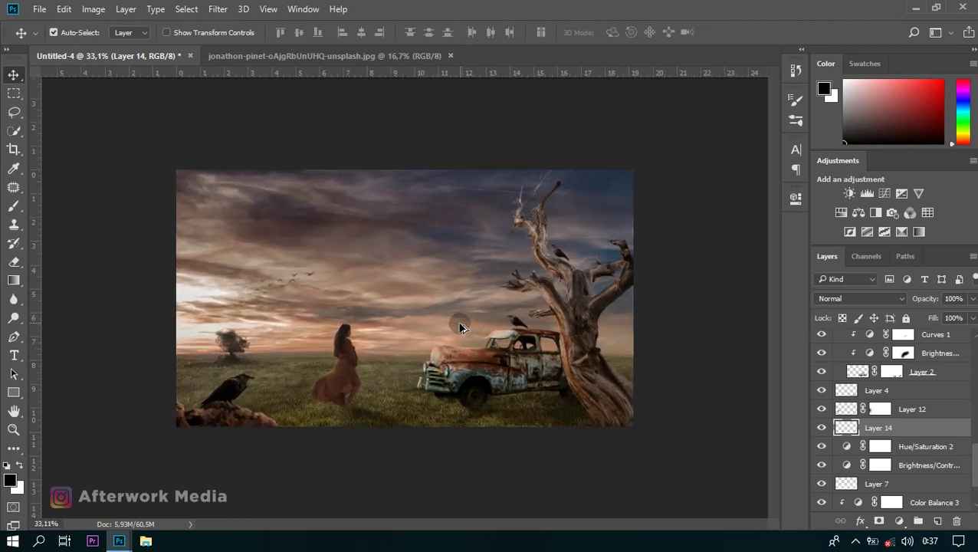
{"action": "scroll", "coordinate": [460, 327], "scroll_direction": "up", "scroll_amount": 1}
{"action": "scroll", "coordinate": [905, 398], "scroll_direction": "up", "scroll_amount": 5}
{"action": "left_click", "coordinate": [941, 345]}
- Add a Brightness/Contrast adjustment (-9, 14) and stamp the visible image onto Layer 15
{"action": "left_click", "coordinate": [903, 522]}
{"action": "left_click", "coordinate": [875, 261]}
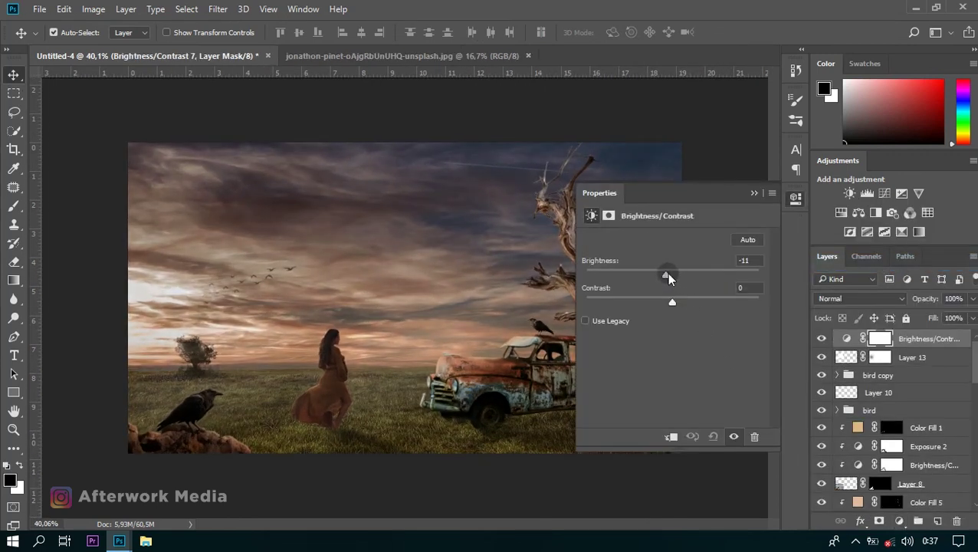
{"action": "left_click", "coordinate": [755, 195]}
{"action": "key", "text": "ctrl+shift+alt+e"}
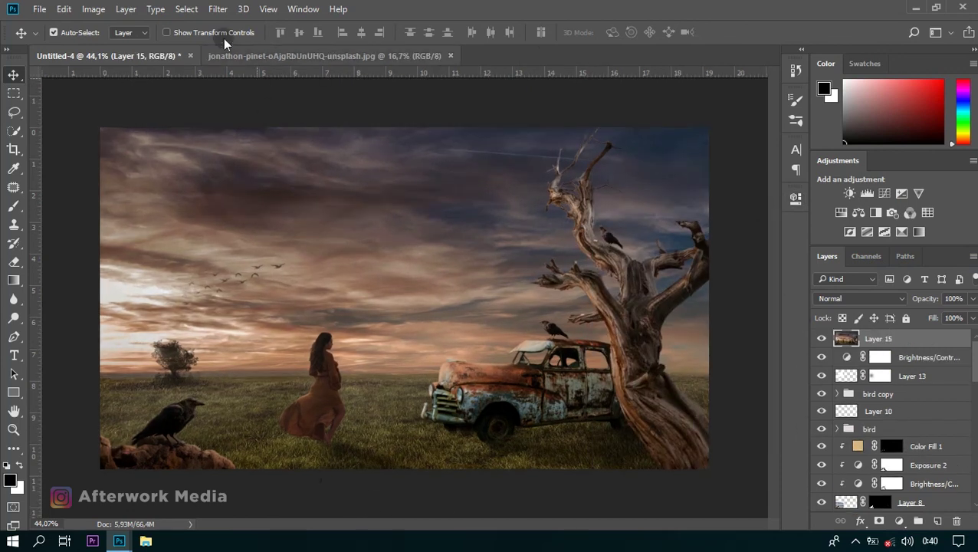
- Apply a 4 px Tilt-Shift blur with a sharp band around the horizon
{"action": "left_click", "coordinate": [218, 8]}
{"action": "left_click", "coordinate": [437, 208]}
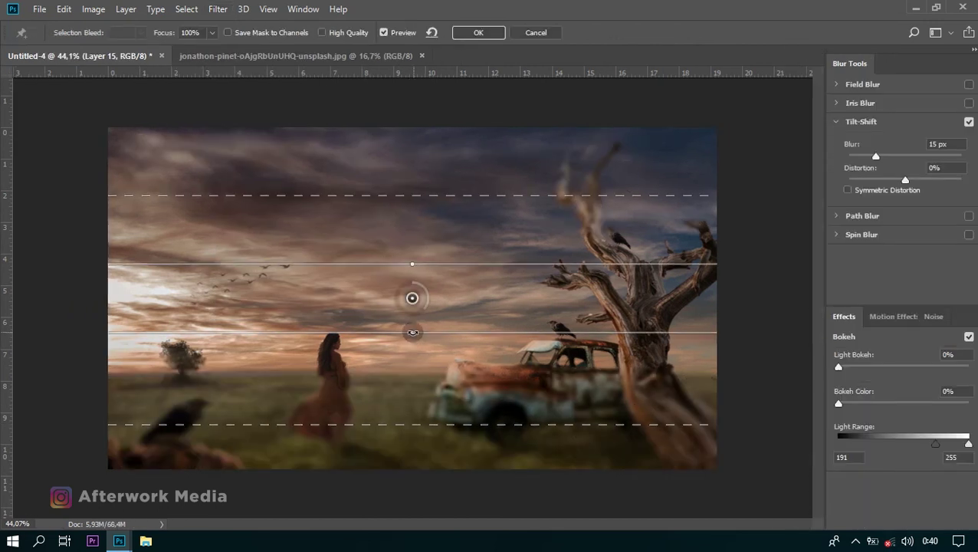
{"action": "left_click_drag", "start_coordinate": [384, 424], "coordinate": [383, 432]}
{"action": "left_click_drag", "start_coordinate": [426, 196], "coordinate": [427, 162]}
{"action": "left_click_drag", "start_coordinate": [424, 260], "coordinate": [424, 247]}
{"action": "left_click_drag", "start_coordinate": [448, 329], "coordinate": [448, 350]}
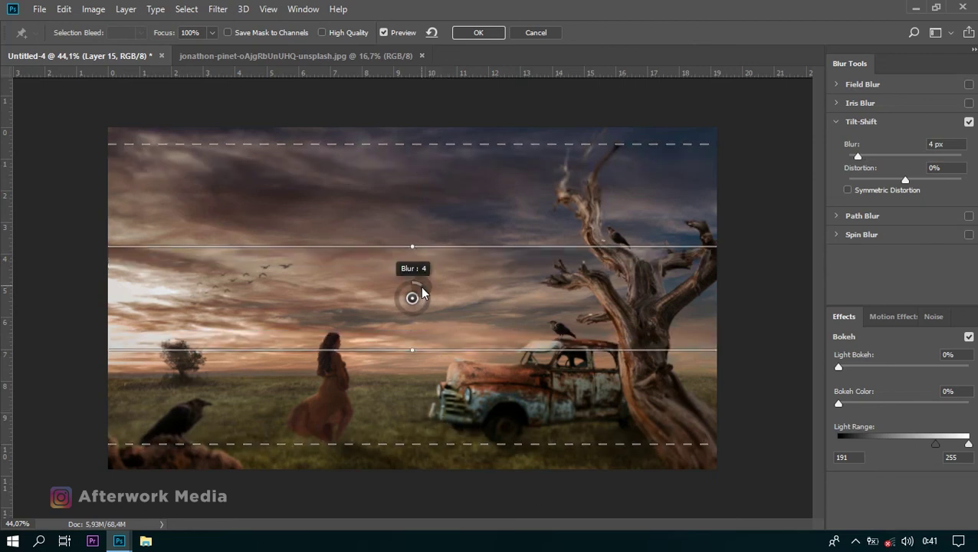
{"action": "left_click_drag", "start_coordinate": [433, 144], "coordinate": [432, 152]}
{"action": "left_click_drag", "start_coordinate": [432, 445], "coordinate": [432, 449]}
{"action": "left_click_drag", "start_coordinate": [418, 354], "coordinate": [428, 374]}
{"action": "left_click_drag", "start_coordinate": [418, 459], "coordinate": [415, 447]}
{"action": "key", "text": "Return"}
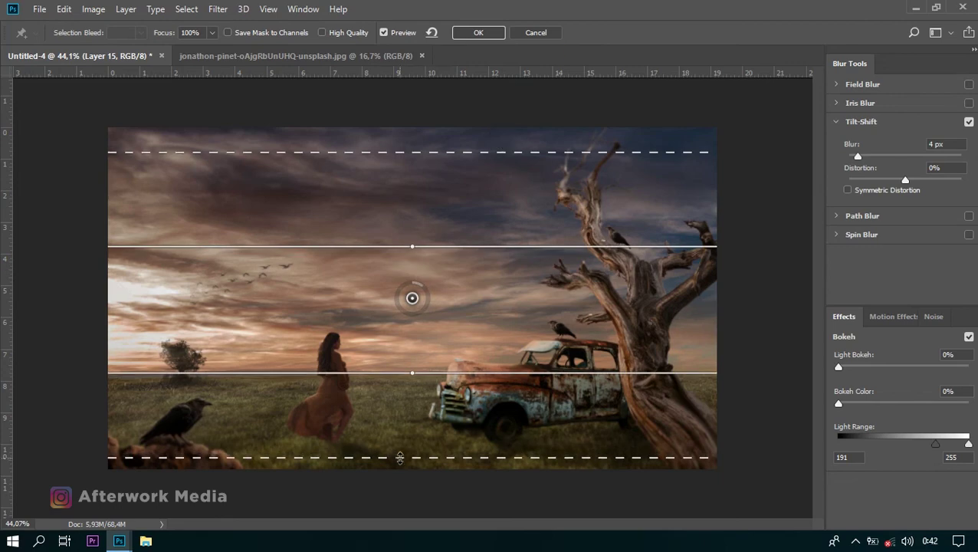
- In Camera Raw, set exposure +0,20, contrast +13, and add slight clarity and dehaze
{"action": "left_click", "coordinate": [217, 8]}
{"action": "left_click", "coordinate": [255, 92]}
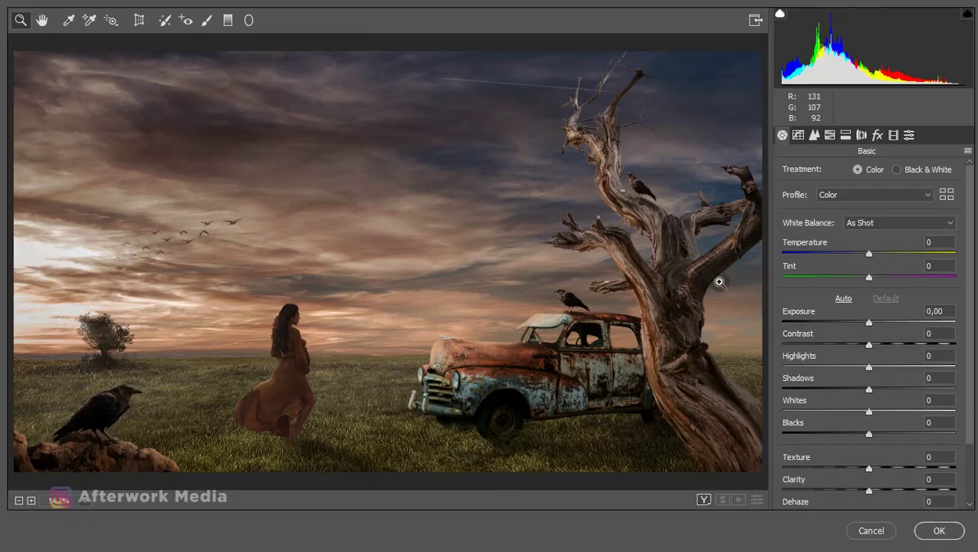
{"action": "left_click_drag", "start_coordinate": [870, 490], "coordinate": [872, 491]}
{"action": "scroll", "coordinate": [870, 384], "scroll_direction": "down", "scroll_amount": 2}
{"action": "scroll", "coordinate": [870, 346], "scroll_direction": "up", "scroll_amount": 1}
{"action": "mouse_move", "coordinate": [869, 307]}
{"action": "left_mouse_down"}
{"action": "mouse_move", "coordinate": [879, 307]}
{"action": "mouse_move", "coordinate": [865, 343]}
{"action": "left_mouse_up"}
{"action": "scroll", "coordinate": [864, 368], "scroll_direction": "up", "scroll_amount": 2}
- Soften the tone curve, set Oranges saturation +6 and Greens -4, and apply the grade
{"action": "key", "text": "ctrl+alt+2"}
{"action": "left_click_drag", "start_coordinate": [873, 427], "coordinate": [877, 428]}
{"action": "left_click_drag", "start_coordinate": [873, 450], "coordinate": [877, 472]}
{"action": "key", "text": "ctrl+alt+3"}
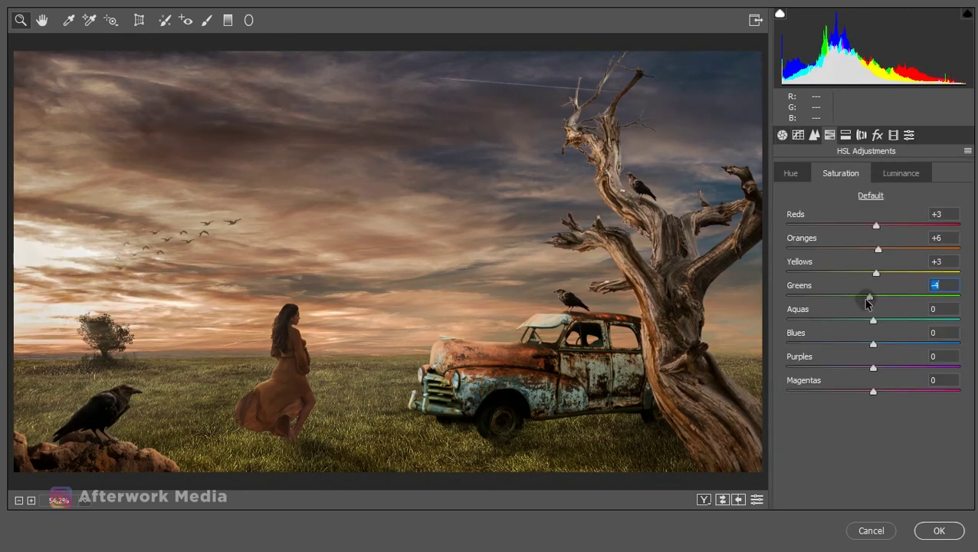
{"action": "key", "text": "ctrl+alt+3"}
{"action": "left_click", "coordinate": [937, 531]}
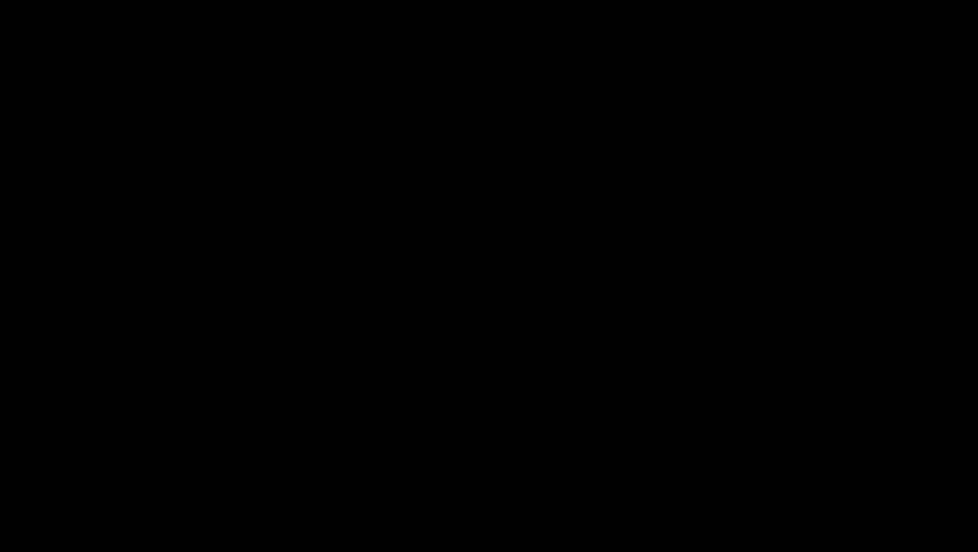